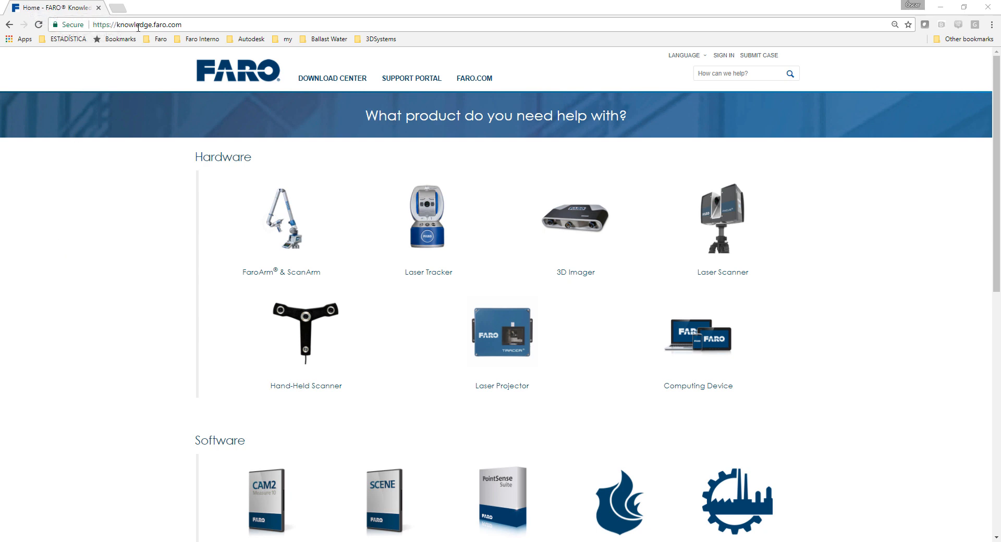
# - Open the SCENE software page from the Software section of knowledge.faro.com
pyautogui.moveTo(195, 28); pyautogui.dragTo(120, 35)
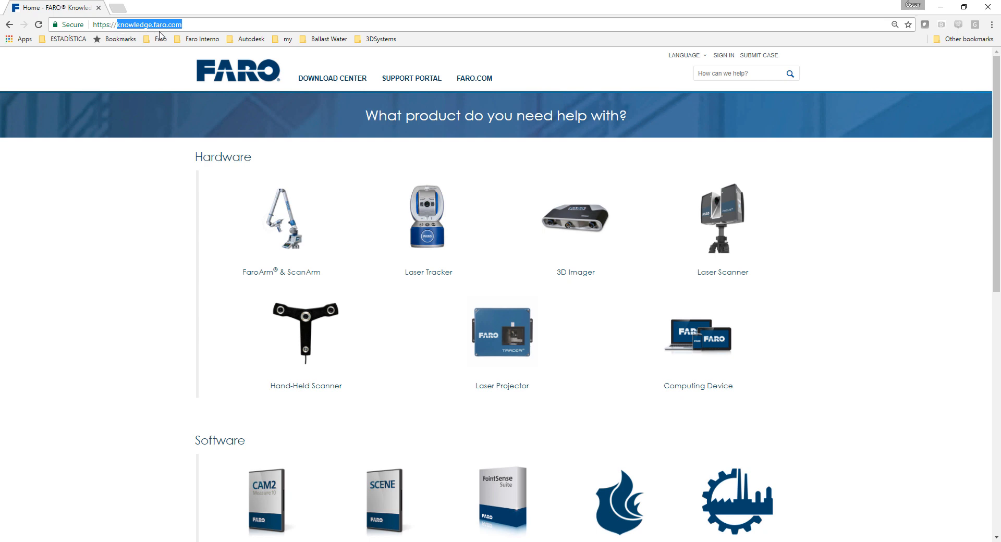
pyautogui.click(125, 277)
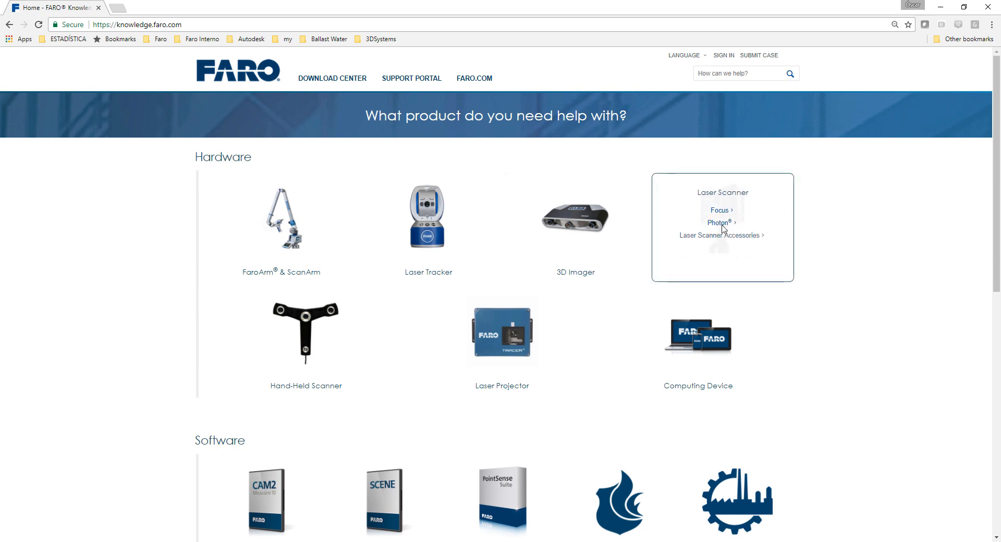
pyautogui.scroll(-4, 850, 242)
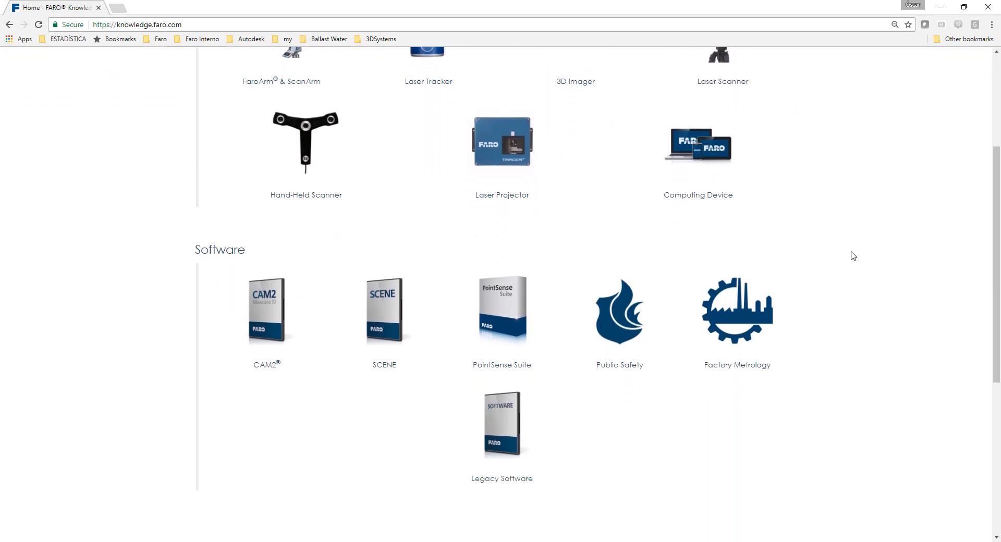
pyautogui.scroll(-2, 849, 249)
pyautogui.moveTo(386, 146)
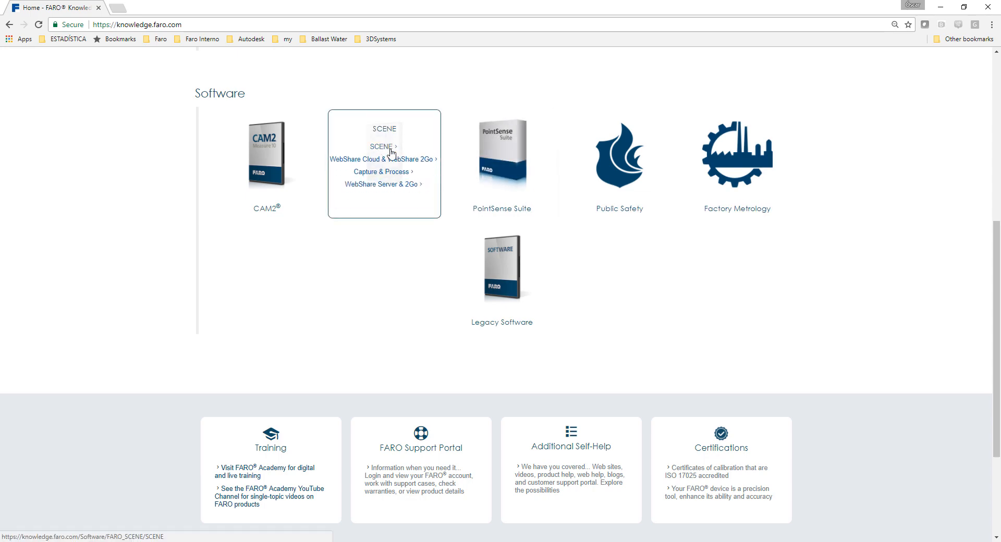
pyautogui.click(388, 149)
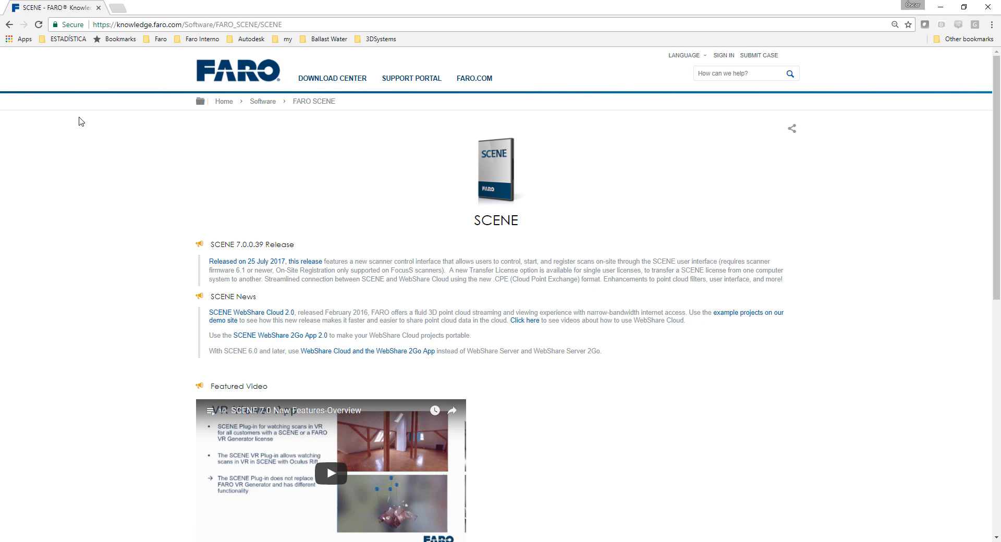
# - Open the "Software Download for SCENE LT" article from the SCENE LT Downloads list
pyautogui.scroll(-5, 81, 121)
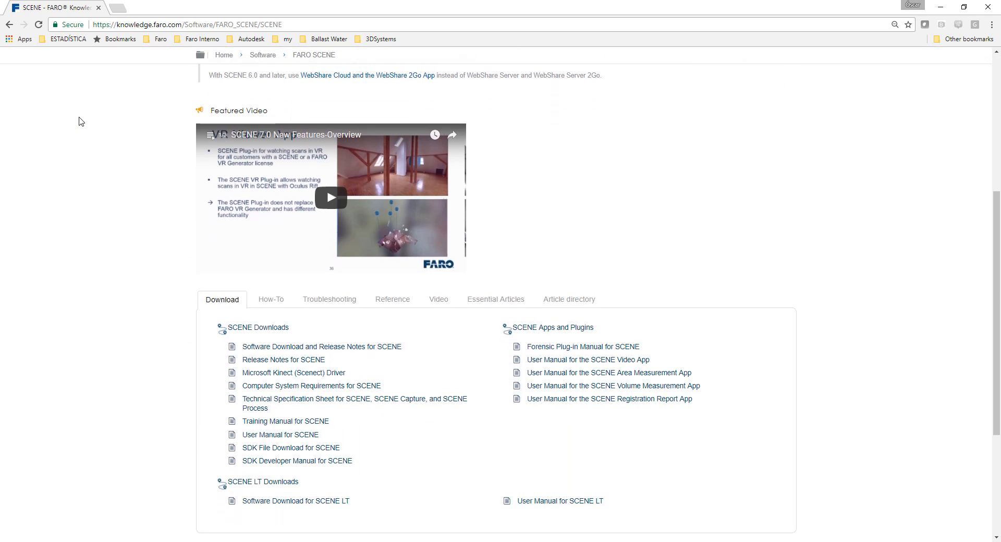
pyautogui.scroll(-1, 81, 121)
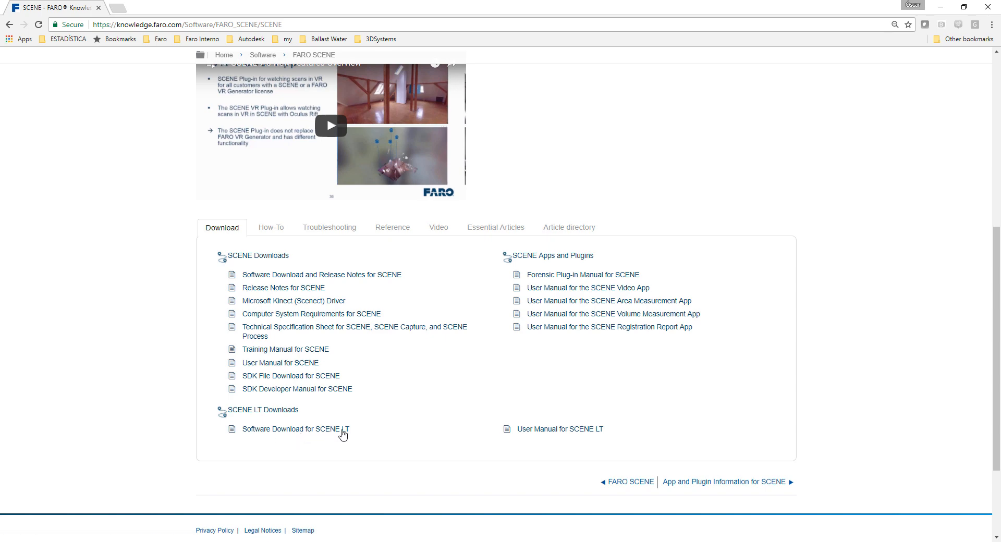
pyautogui.click(343, 432)
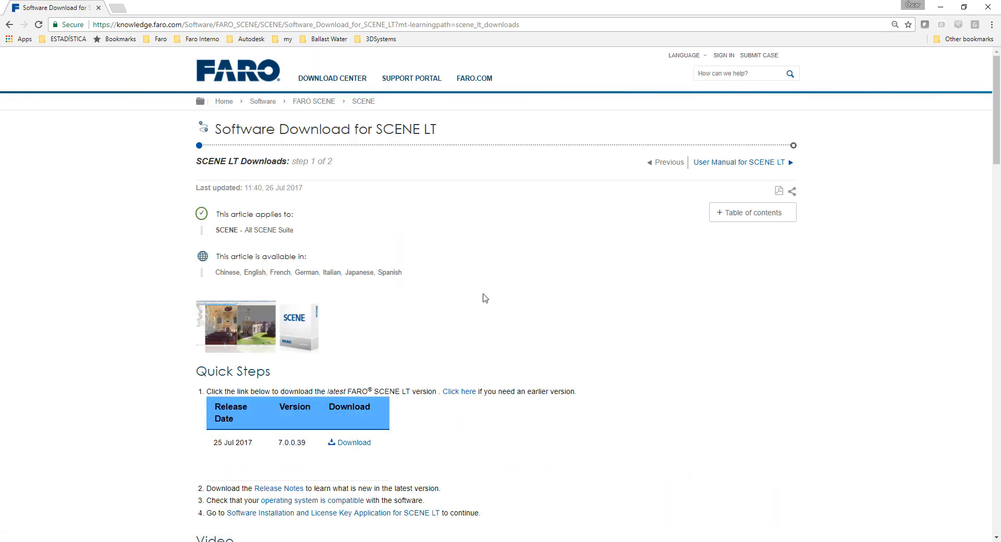
# - Examine the SCENE LT download article, including its overview, download instructions and the table of earlier versions
pyautogui.scroll(-3, 456, 293)
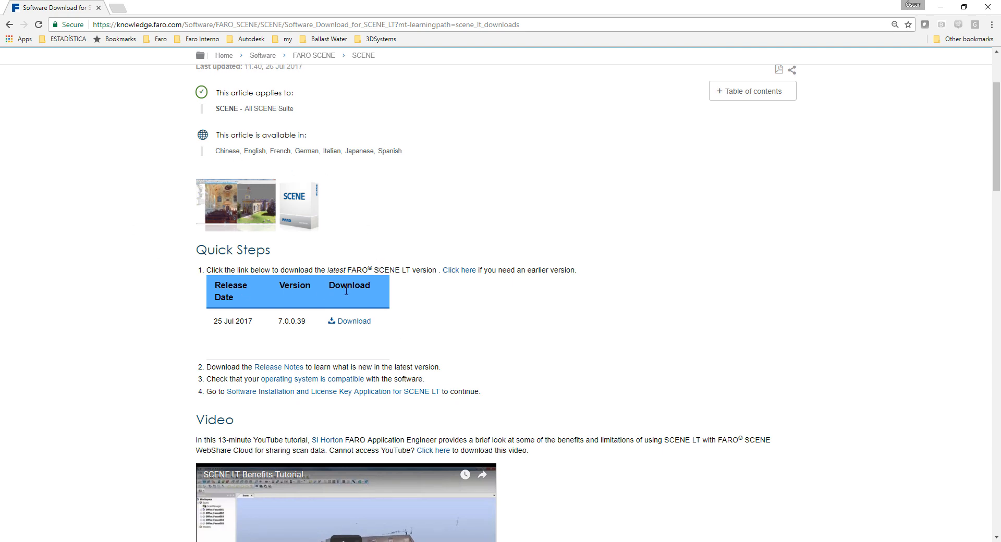
pyautogui.scroll(-5, 346, 291)
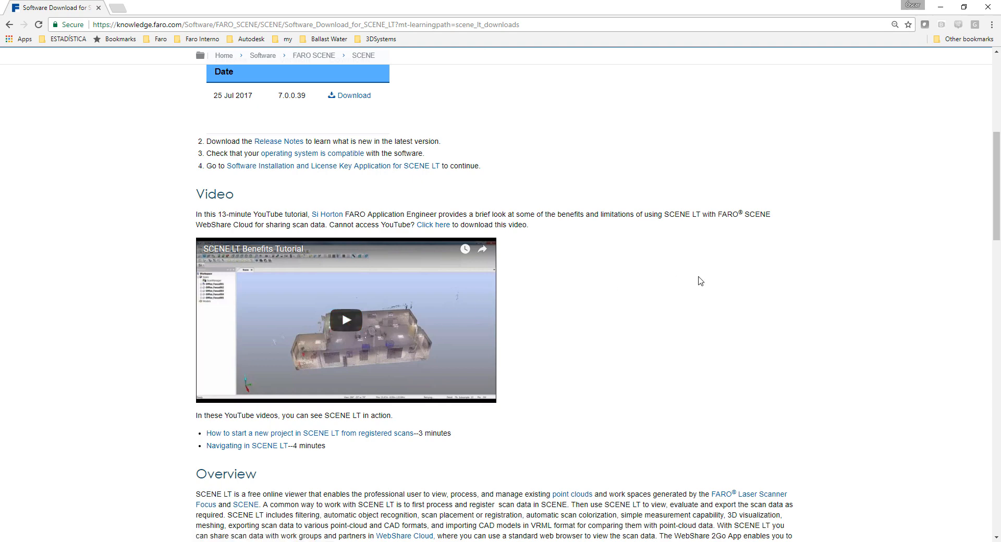
pyautogui.scroll(-3, 680, 328)
pyautogui.scroll(-4, 665, 344)
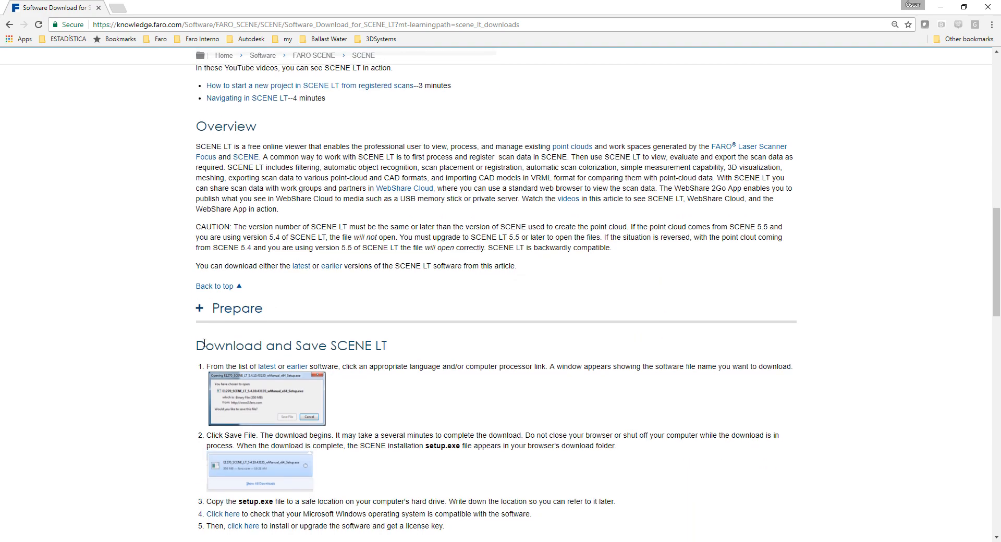
pyautogui.scroll(-10, 416, 345)
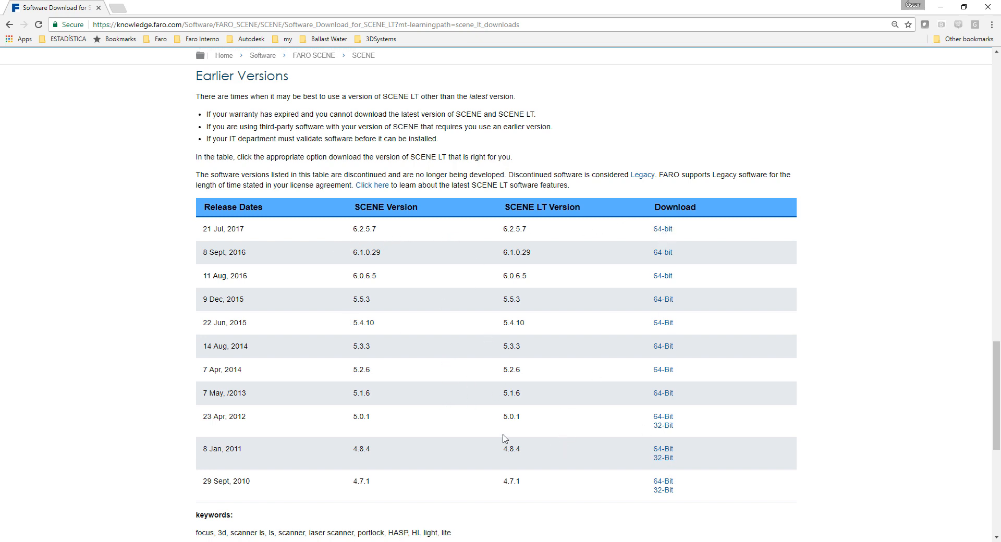
pyautogui.scroll(-1, 503, 439)
pyautogui.scroll(20, 505, 443)
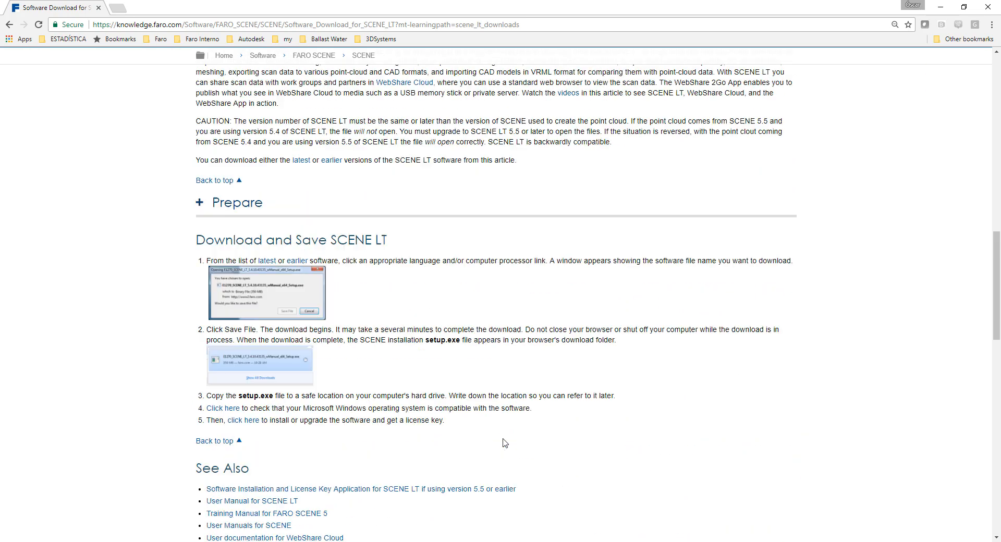
pyautogui.scroll(5, 505, 444)
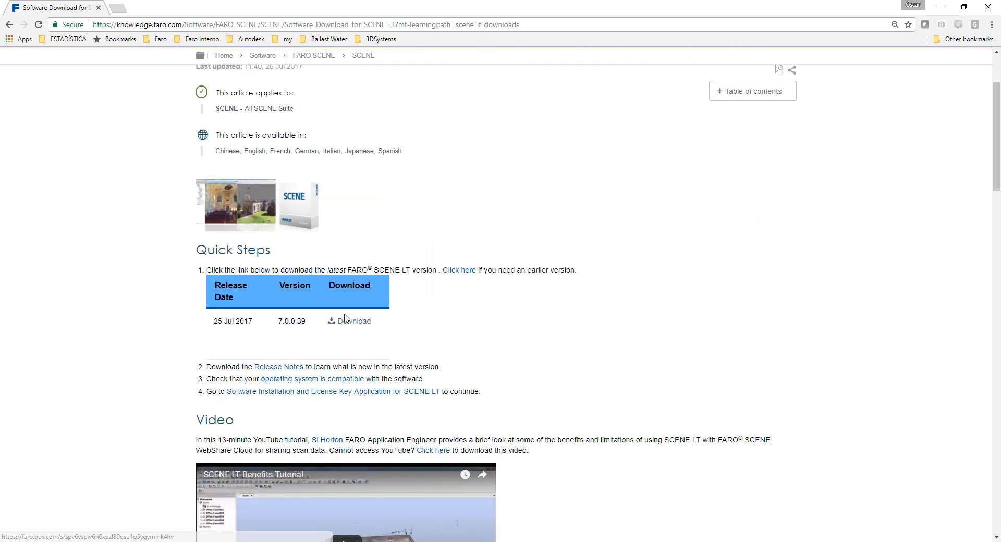
# - Open the download page for SCENE LT 7.0.0.39 and run the downloaded E1722_SCENE_LT_7.0.0.39_wManual_x64_Setup.exe
pyautogui.click(354, 327)
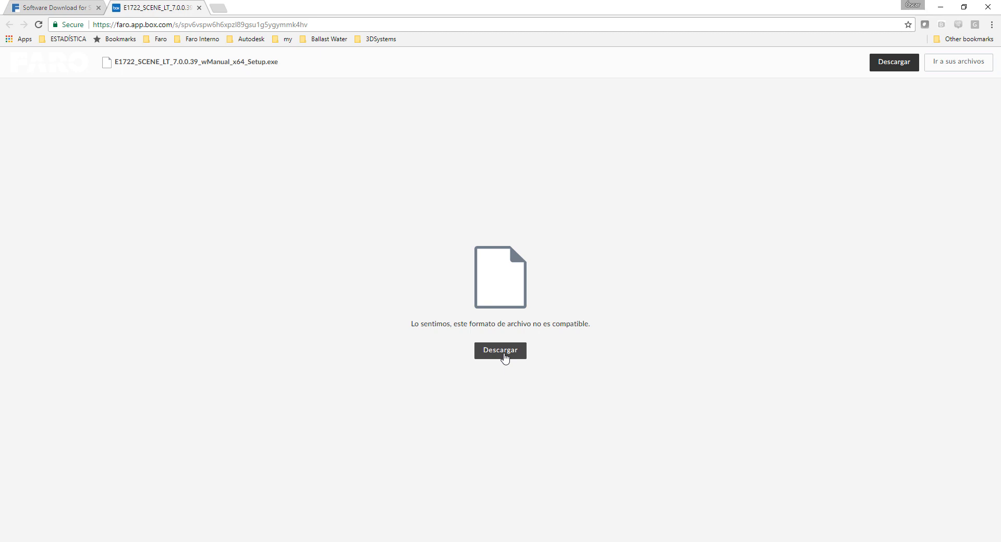
pyautogui.hotkey('ctrl', 'j')
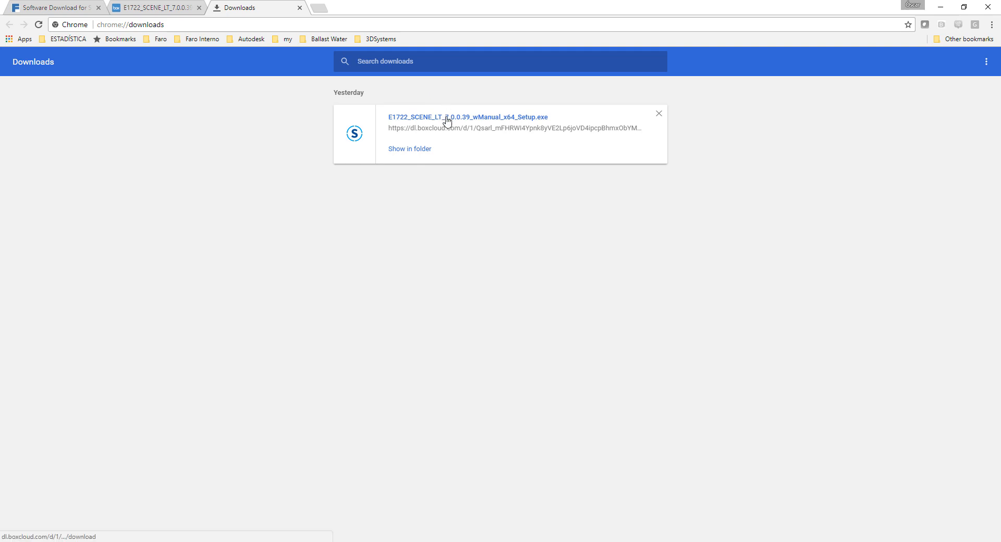
pyautogui.click(446, 118)
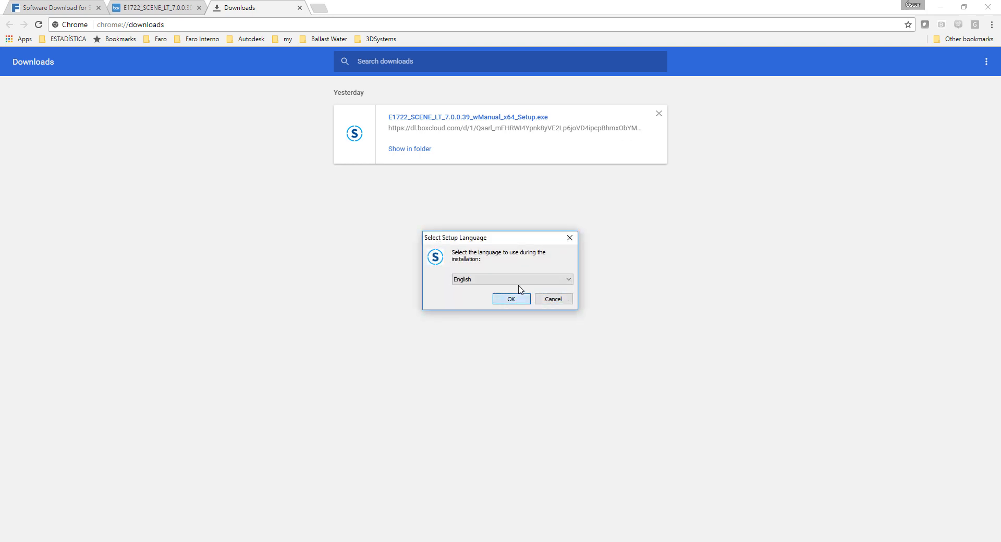
# - Set the installation language to Español and start the SCENE LT setup wizard
pyautogui.click(519, 281)
pyautogui.click(518, 309)
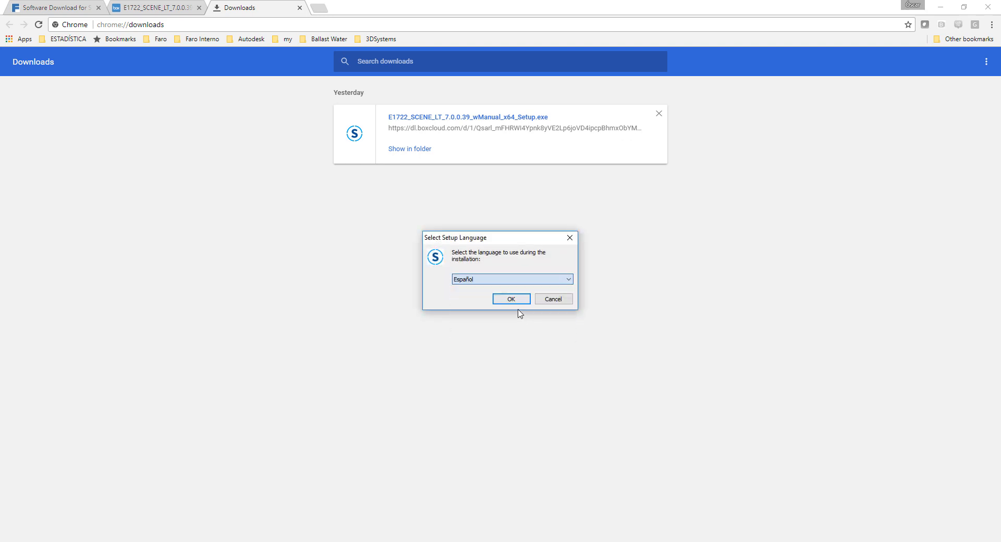
pyautogui.click(511, 299)
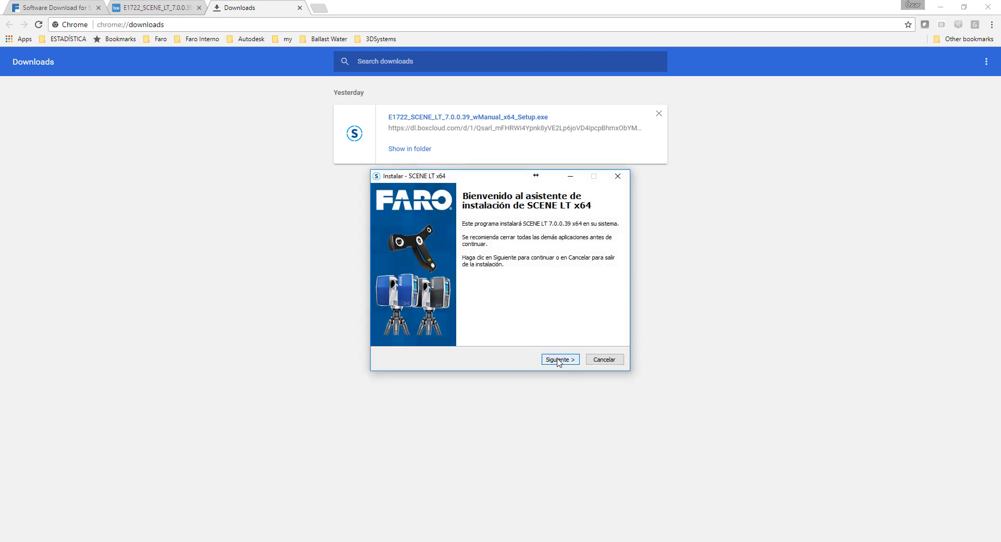
# - Accept the licence agreement in the SCENE LT x64 installer and continue to the destination folder choice
pyautogui.click(558, 360)
pyautogui.click(417, 328)
pyautogui.click(553, 361)
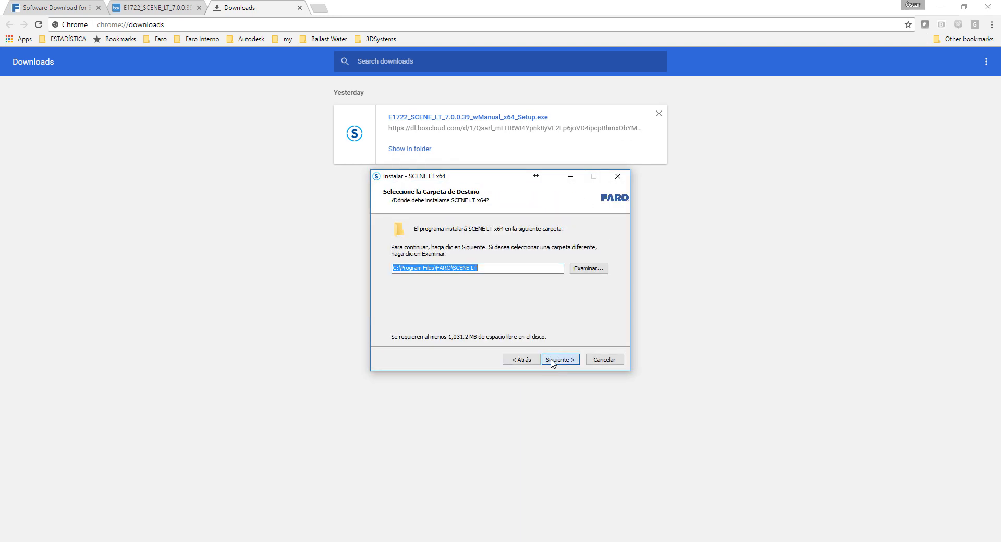
# - Keep the default destination folder and the Start menu folder FARO\SCENE LT x64, and select the file extension registration task (.lsproj, .fws, .fls)
pyautogui.click(552, 360)
pyautogui.click(553, 360)
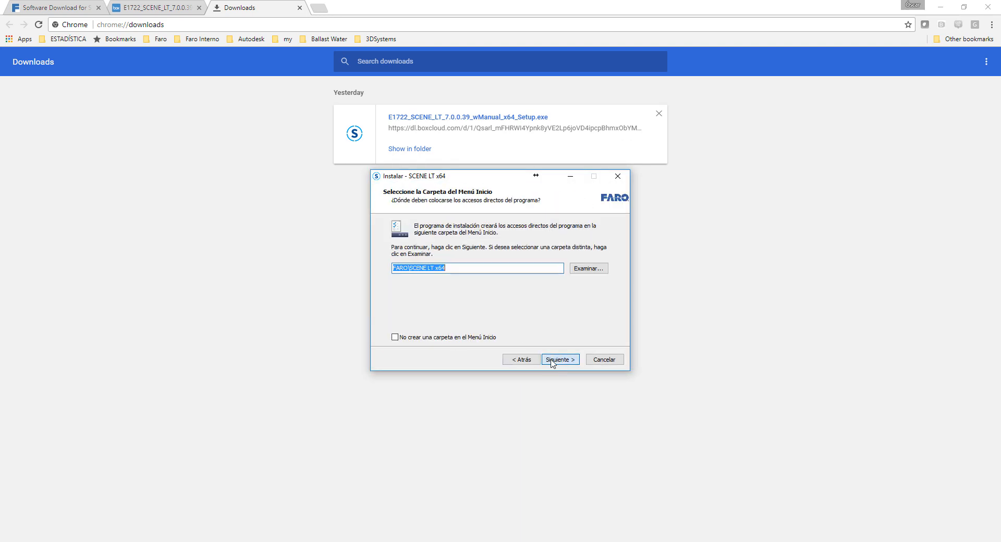
pyautogui.click(552, 361)
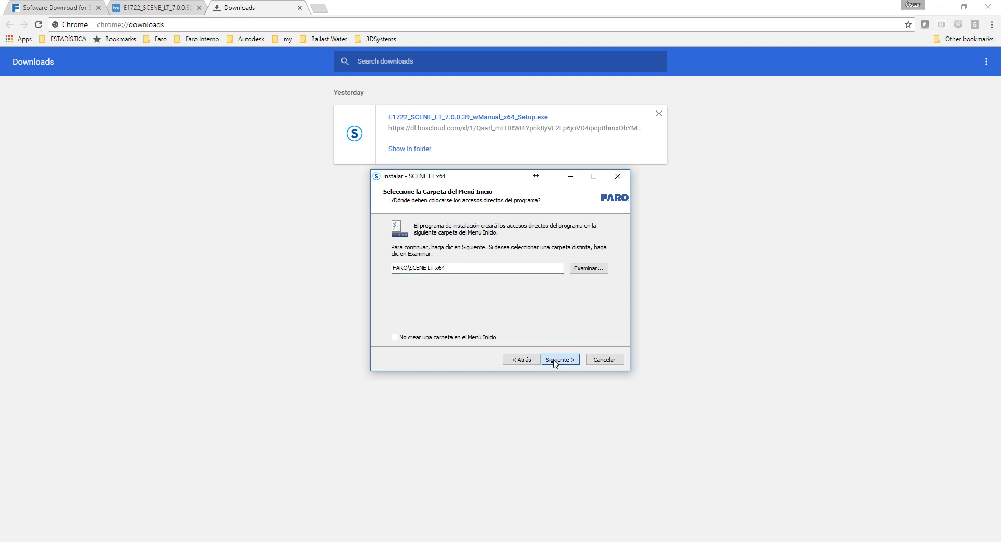
pyautogui.click(559, 361)
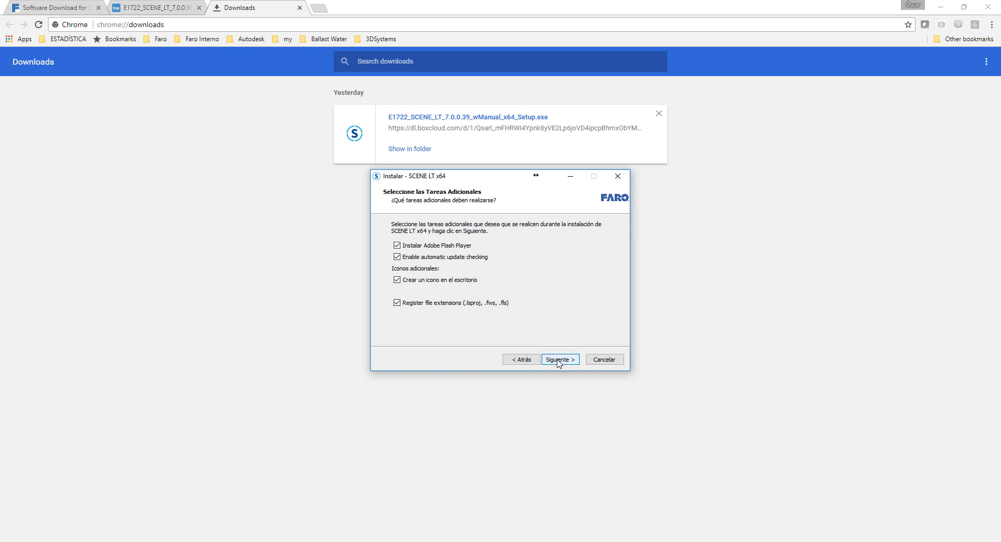
pyautogui.click(457, 303)
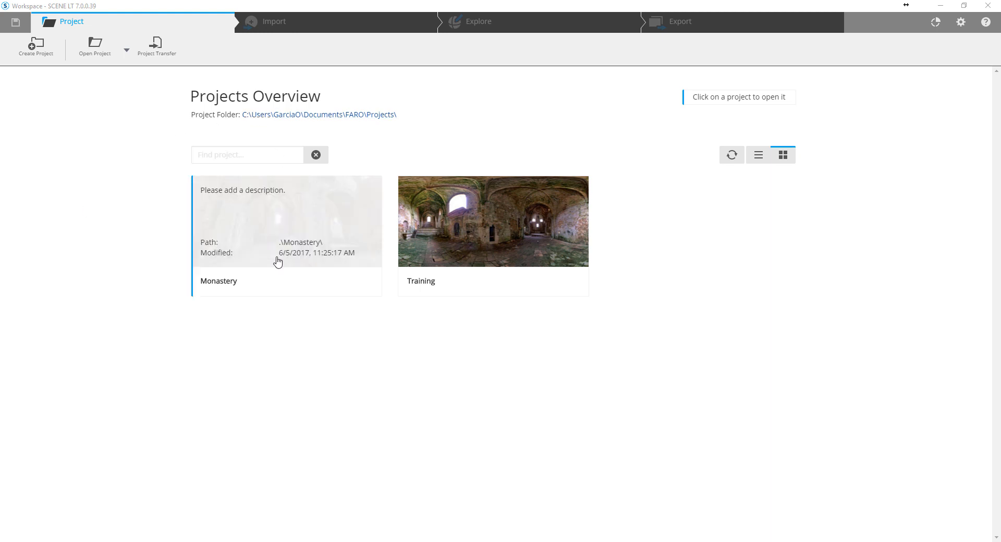
# - Set the SCENE LT interface language to Español in the general settings
pyautogui.moveTo(283, 254)
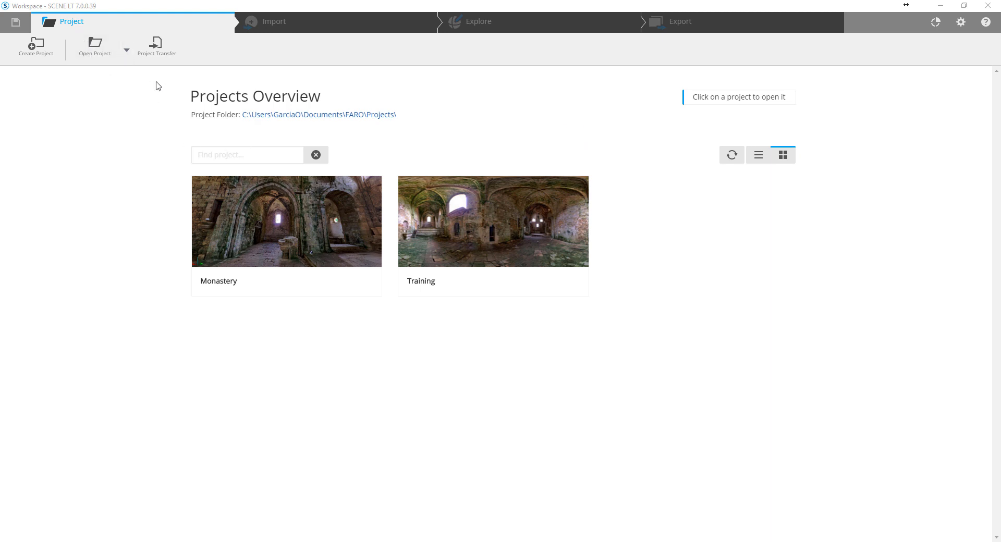
pyautogui.click(962, 23)
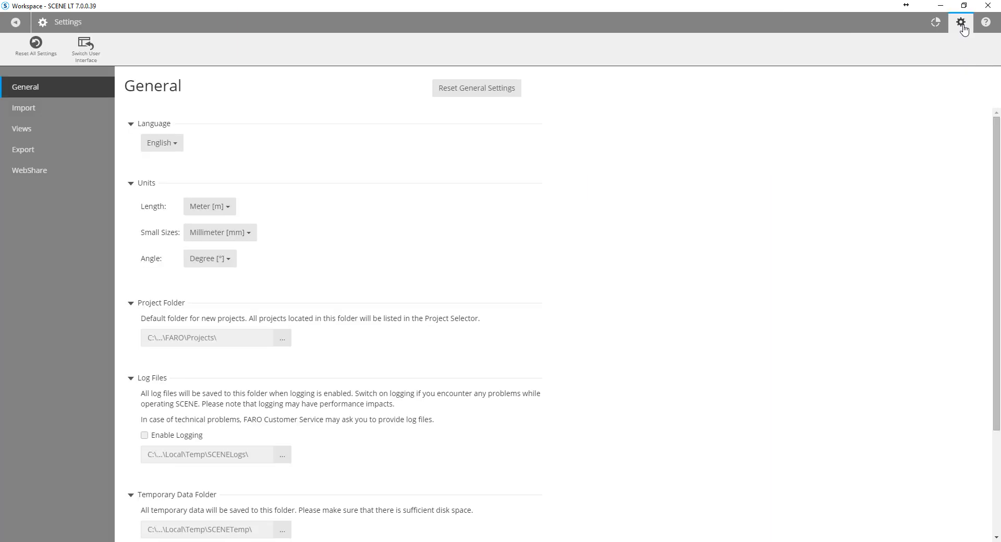
pyautogui.click(168, 147)
pyautogui.click(188, 190)
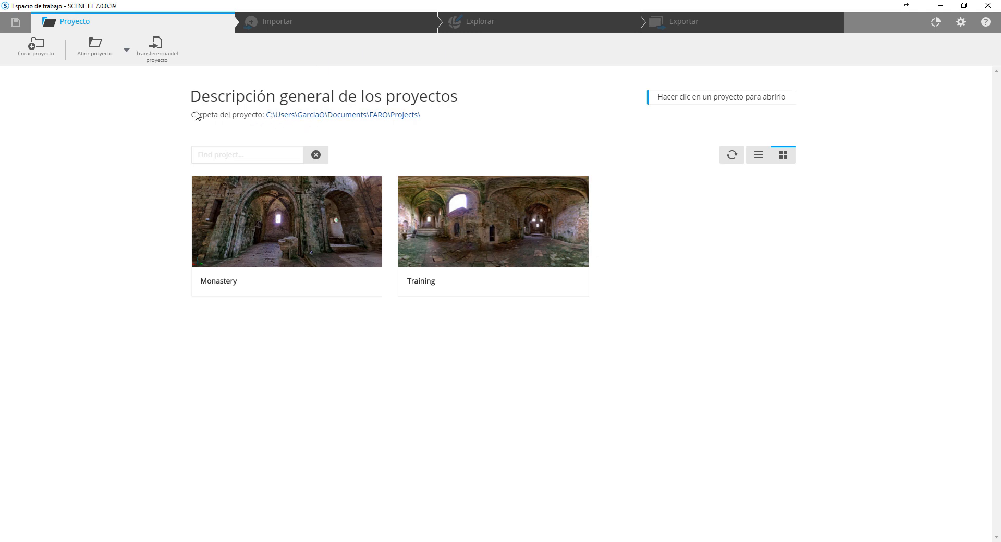
# - Browse existing projects to Monastery.lsproj in Documents\FARO\Projects\Monastery, and close the dialog without opening it
pyautogui.click(95, 47)
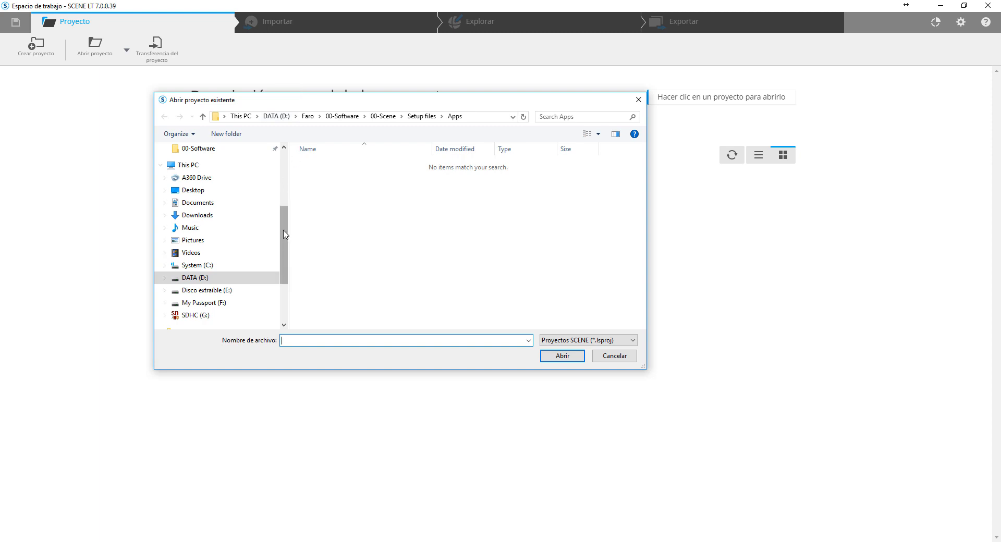
pyautogui.scroll(1, 281, 241)
pyautogui.click(230, 215)
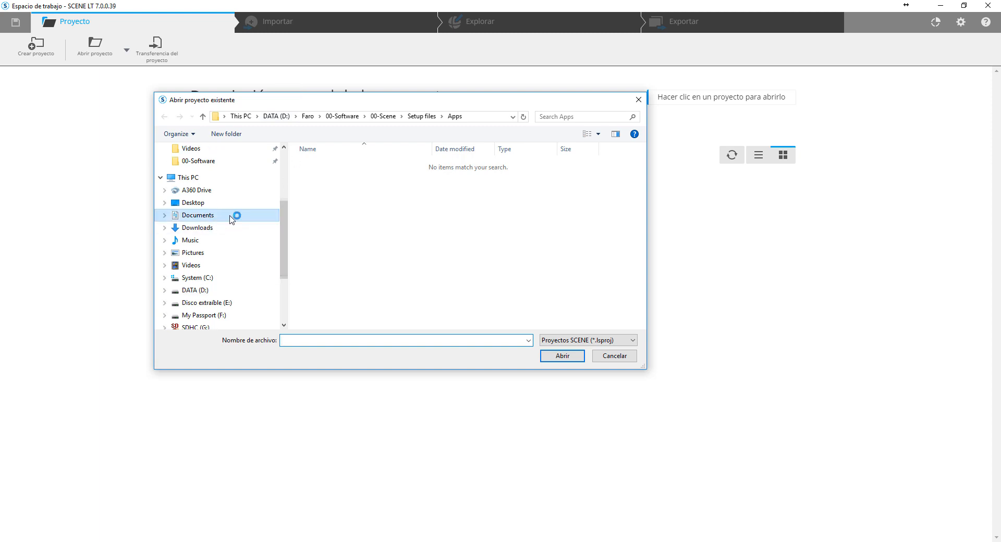
pyautogui.doubleClick(319, 197)
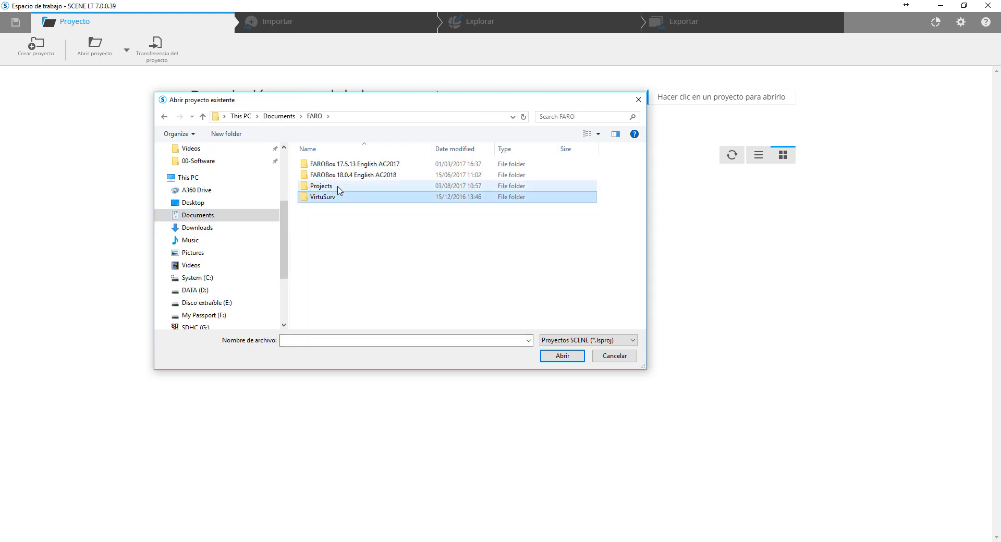
pyautogui.doubleClick(326, 187)
pyautogui.doubleClick(349, 165)
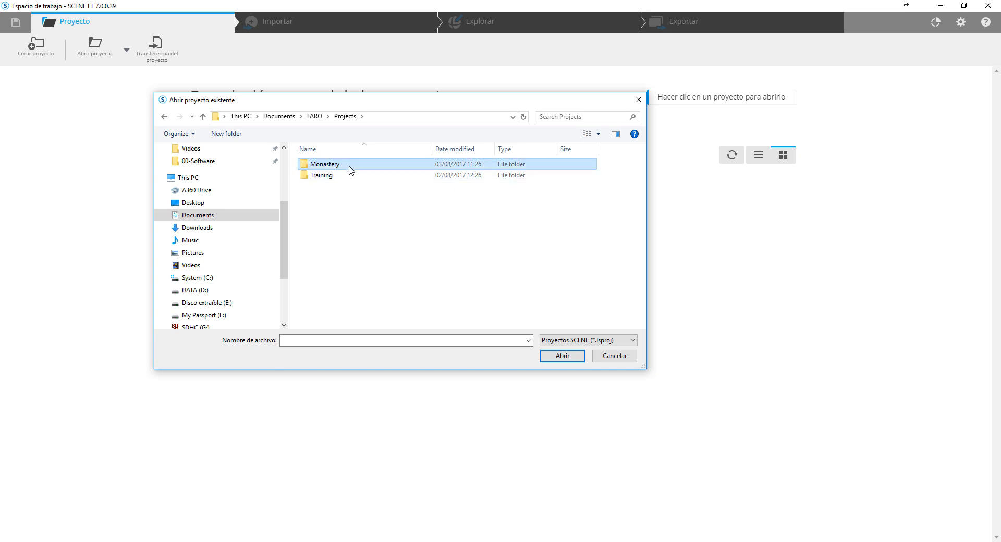
pyautogui.click(543, 195)
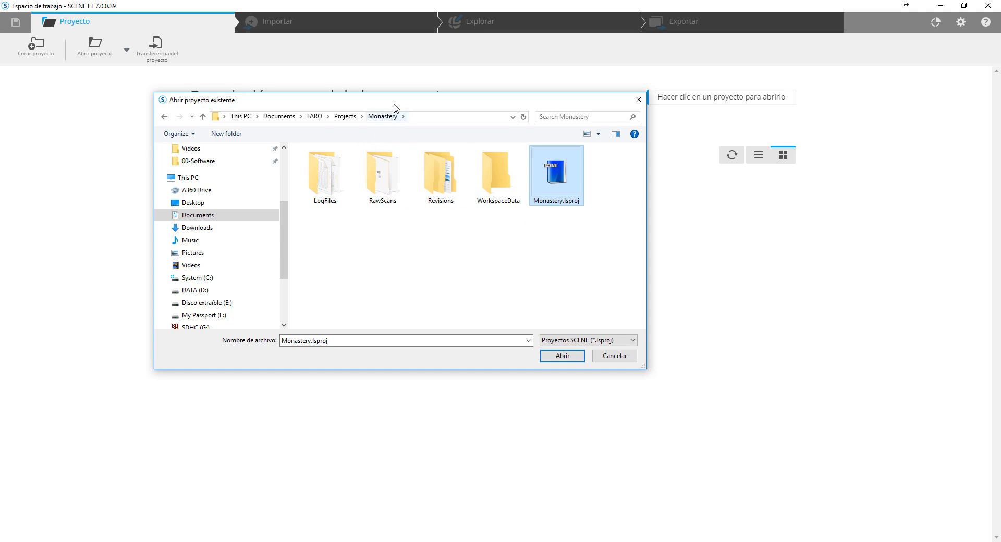
pyautogui.moveTo(399, 99); pyautogui.dragTo(365, 147)
pyautogui.click(605, 147)
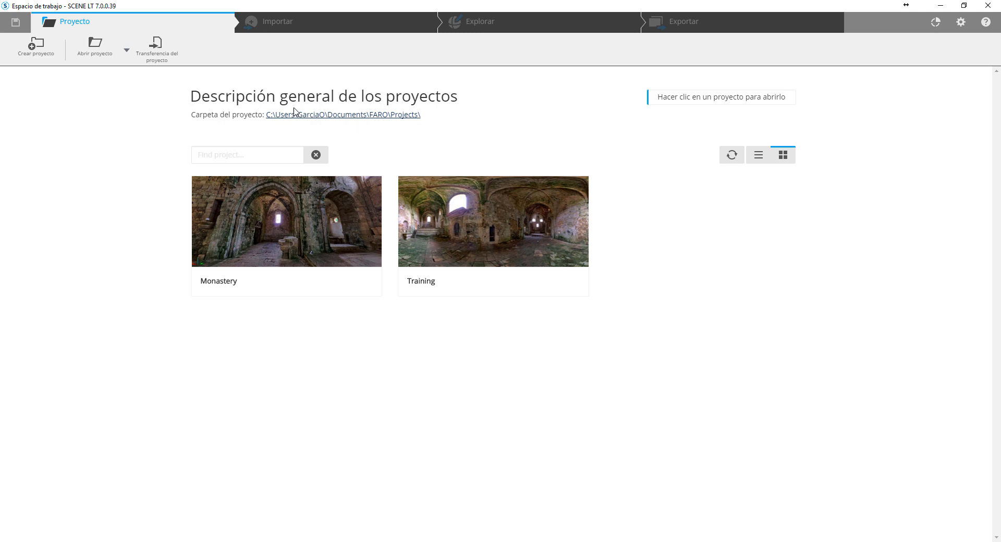
# - Review the general settings from language and units down to the folder locations, user interface and update options
pyautogui.click(961, 22)
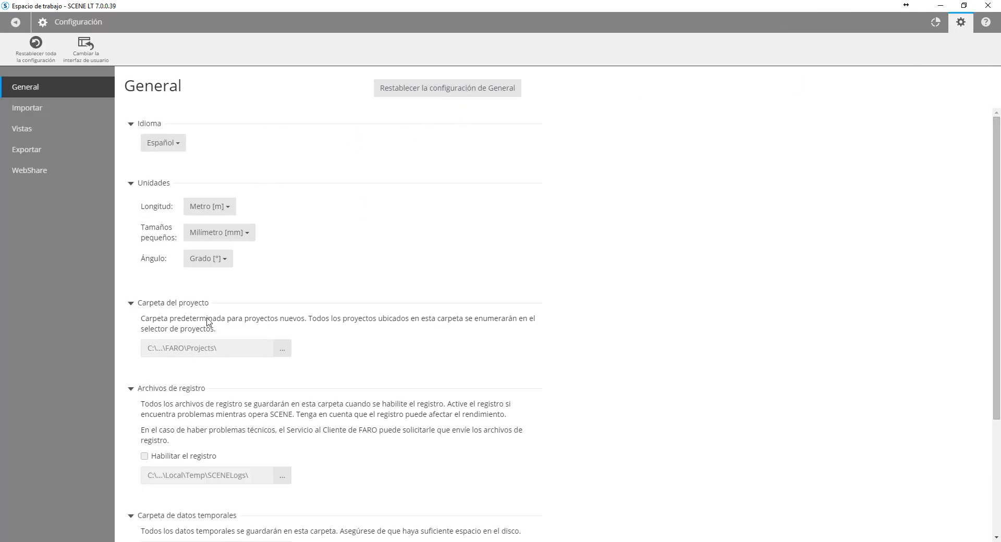
pyautogui.scroll(-2, 208, 315)
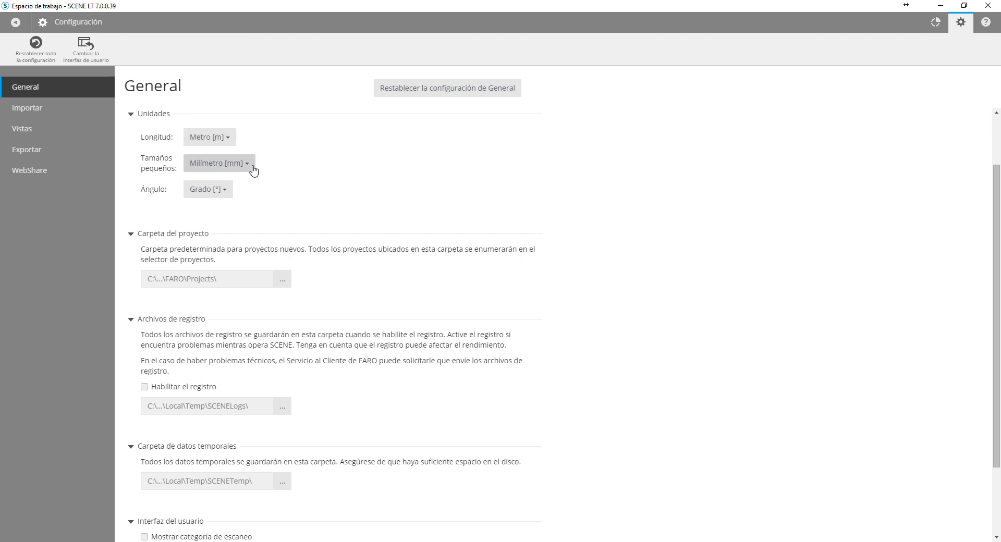
pyautogui.scroll(-3, 498, 211)
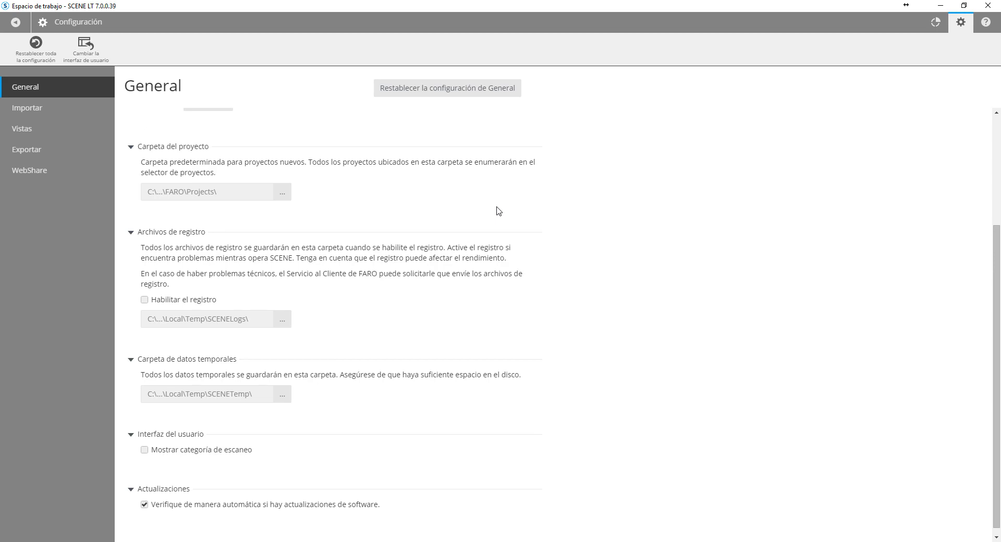
pyautogui.scroll(5, 574, 217)
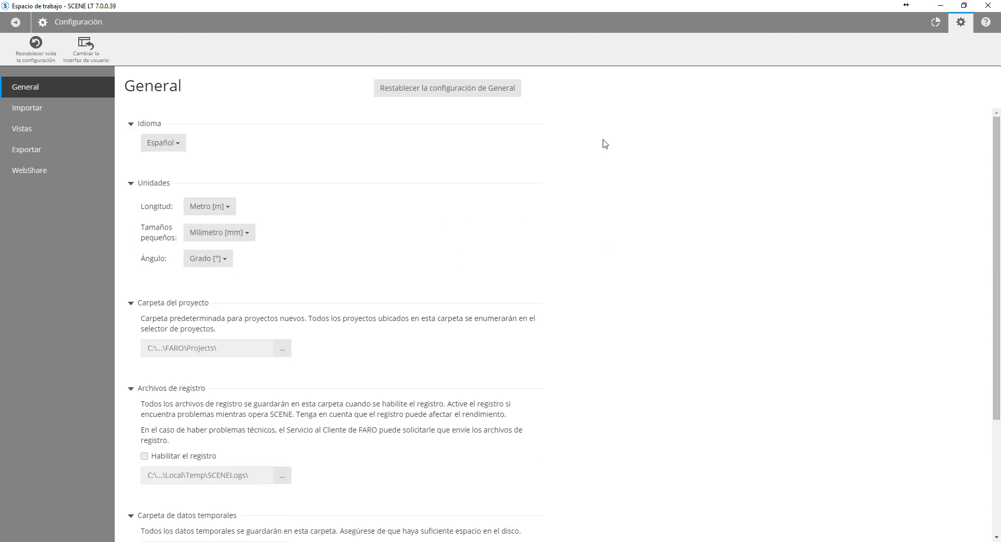
# - Set both the upper and lower colours of the 3D view's background gradient to black in the Vistas settings, and return to the project overview
pyautogui.click(67, 133)
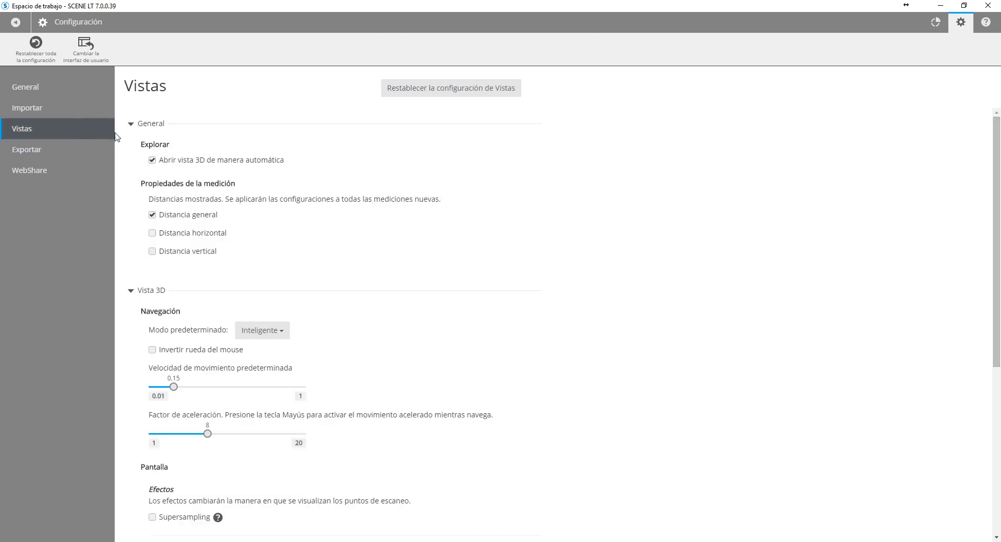
pyautogui.scroll(-9, 313, 339)
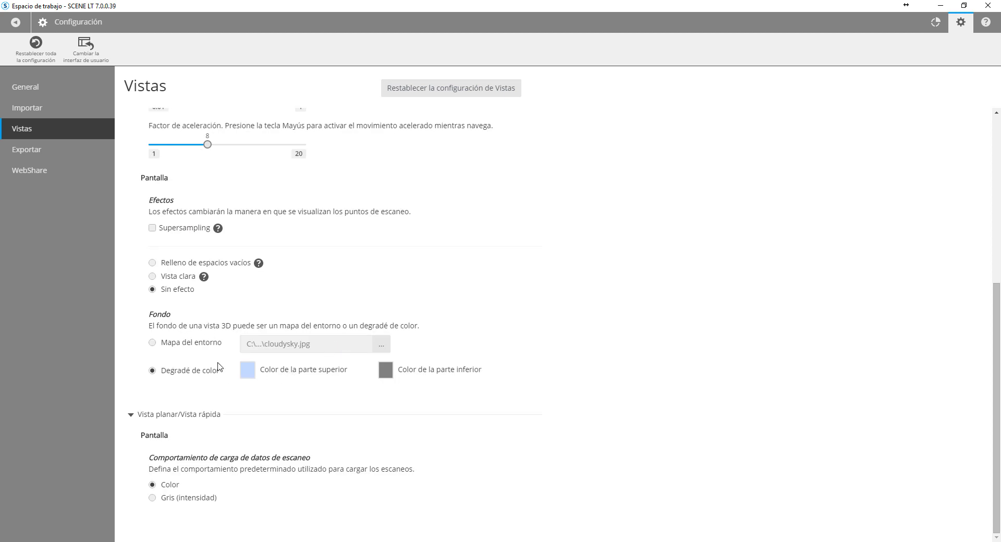
pyautogui.click(269, 369)
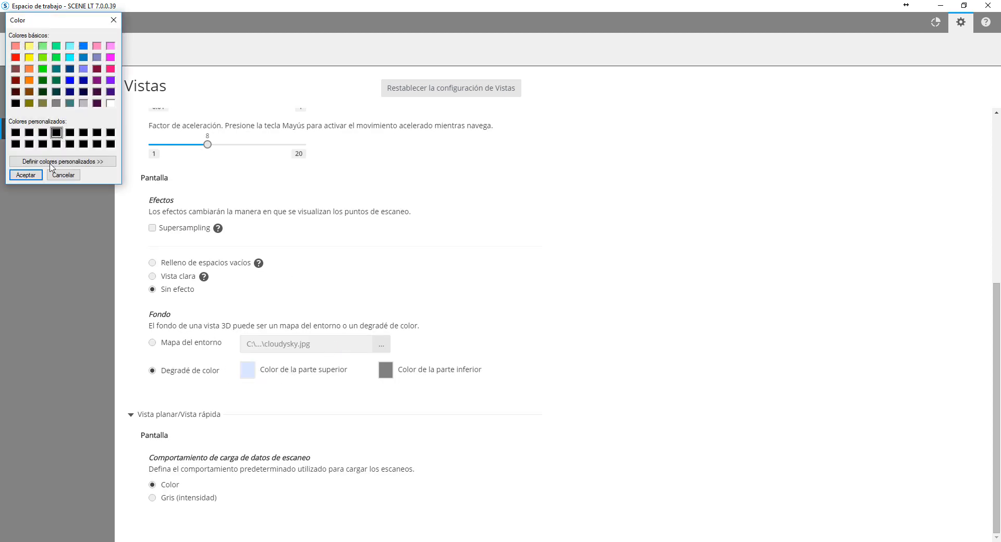
pyautogui.click(26, 174)
pyautogui.click(386, 370)
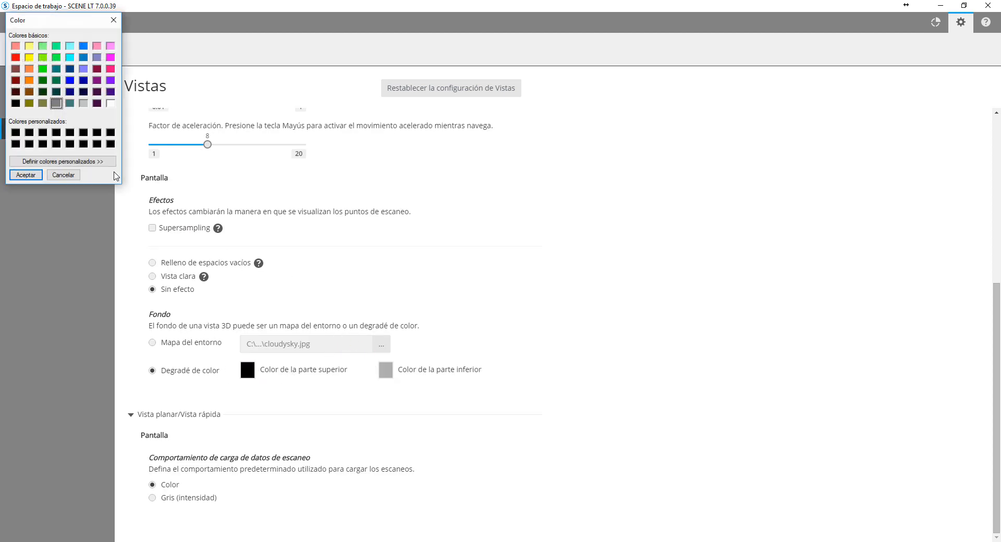
pyautogui.click(28, 135)
pyautogui.click(26, 175)
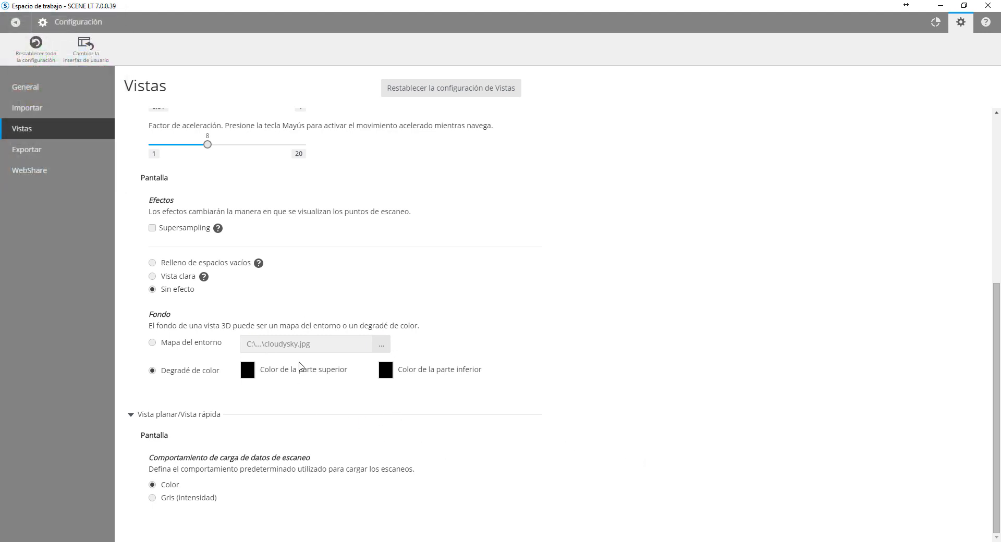
pyautogui.click(15, 25)
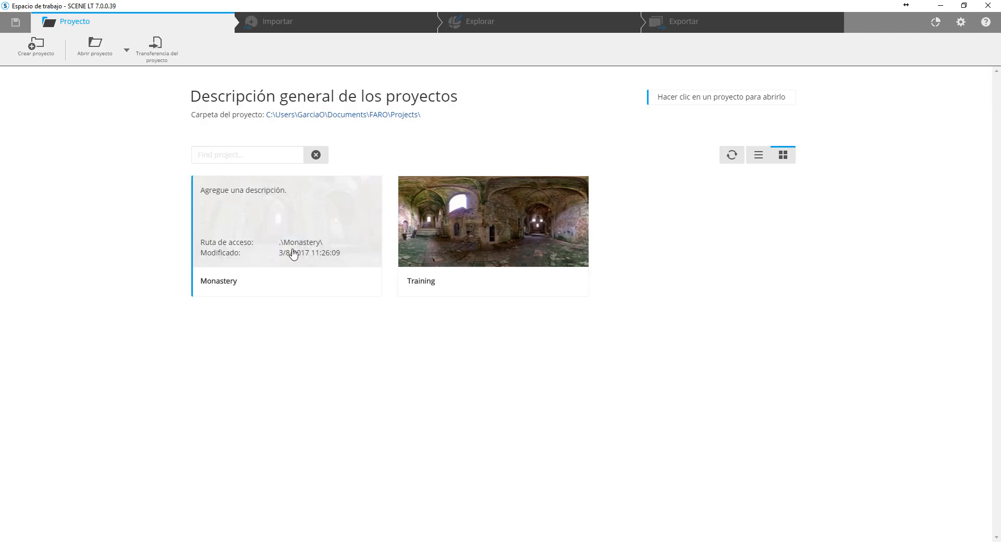
# - Open the Monastery project, switch to its import workspace and slightly widen the structure tree
pyautogui.click(293, 248)
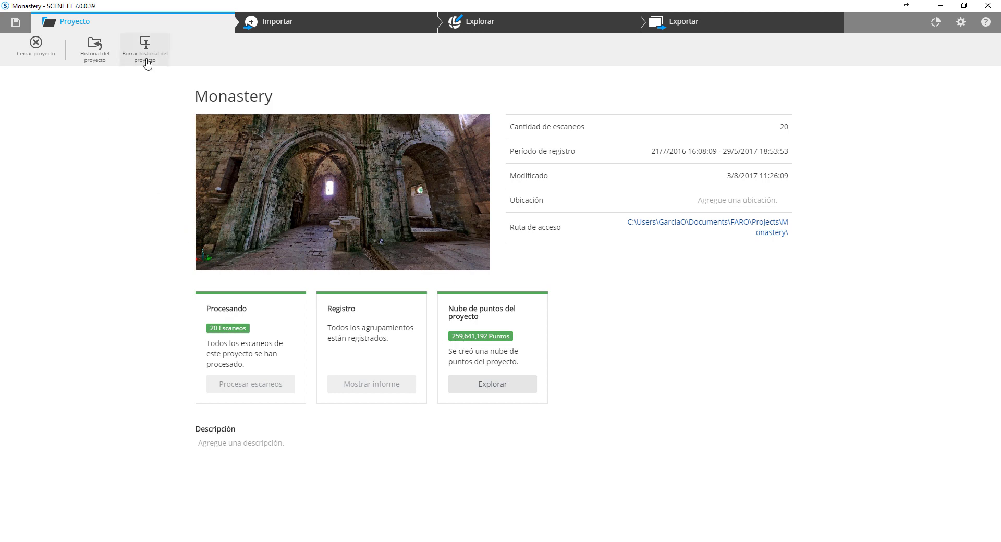
pyautogui.click(301, 27)
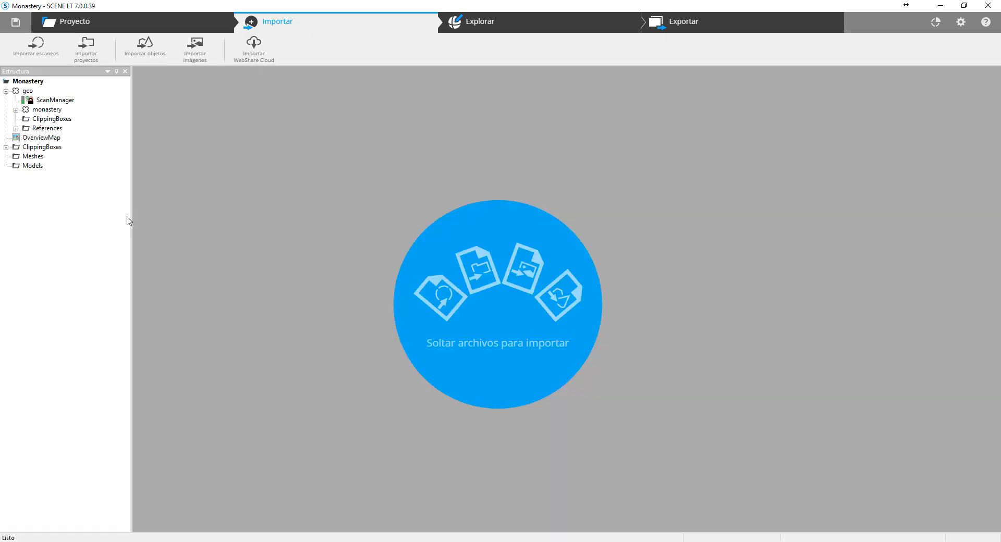
pyautogui.moveTo(132, 217); pyautogui.dragTo(138, 217)
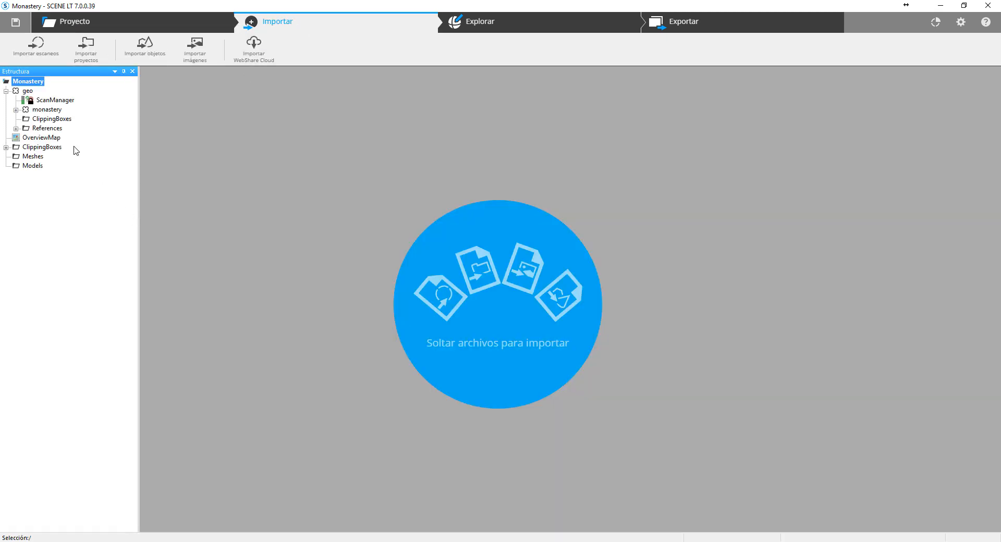
# - Examine the project structure under geo, including the monastery cluster with Sepulcro_FreeStyle, Scan-01 and the scans inside the focus cluster
pyautogui.click(26, 92)
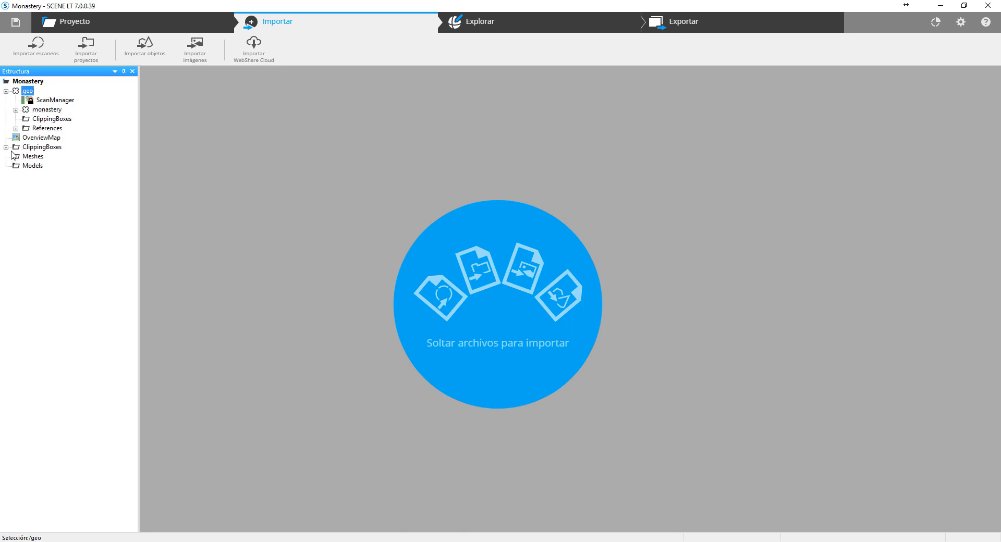
pyautogui.click(16, 110)
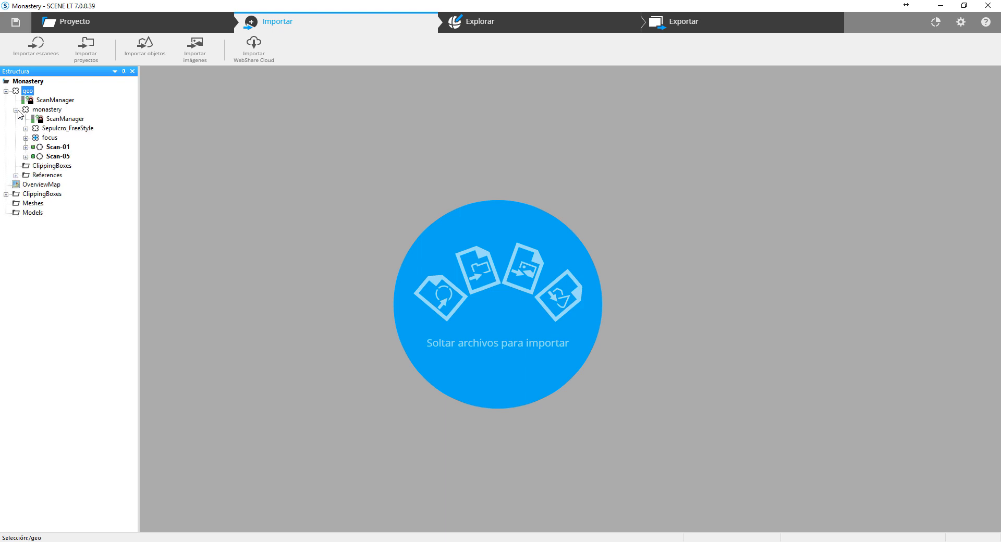
pyautogui.click(58, 111)
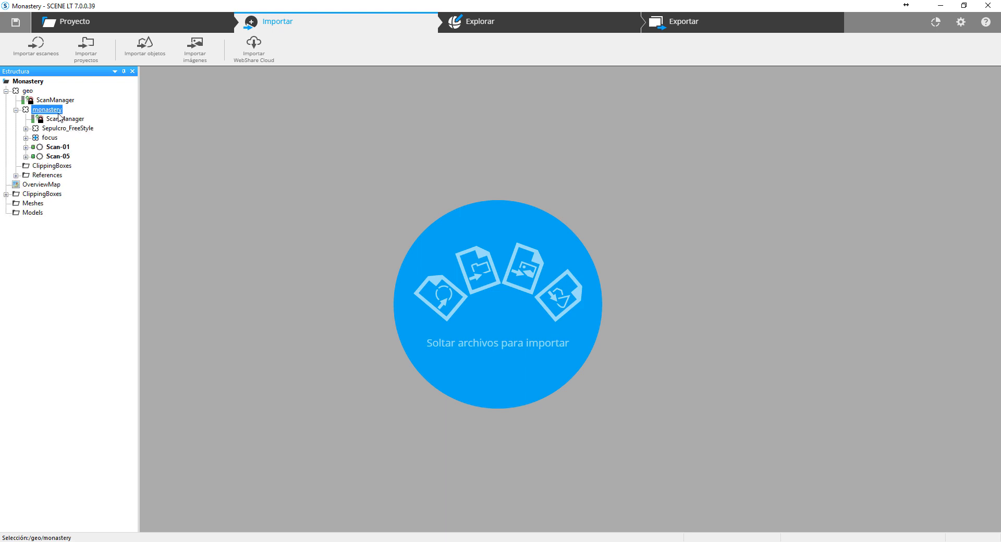
pyautogui.click(67, 129)
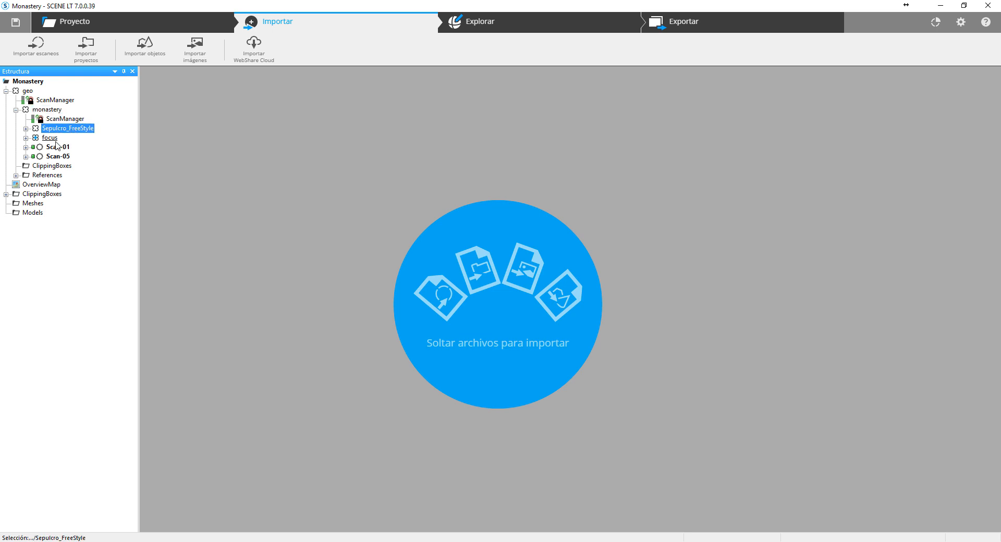
pyautogui.click(50, 137)
pyautogui.click(53, 148)
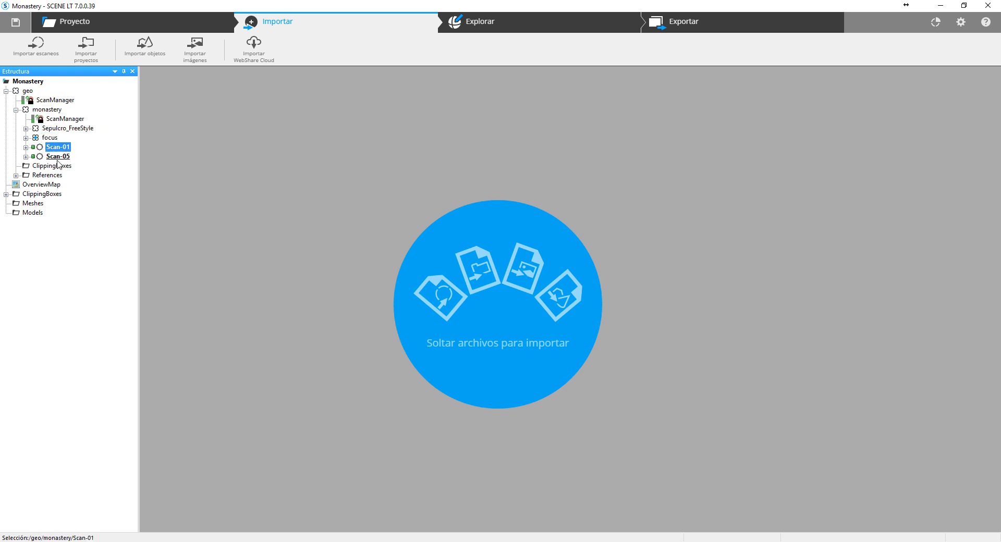
pyautogui.click(26, 138)
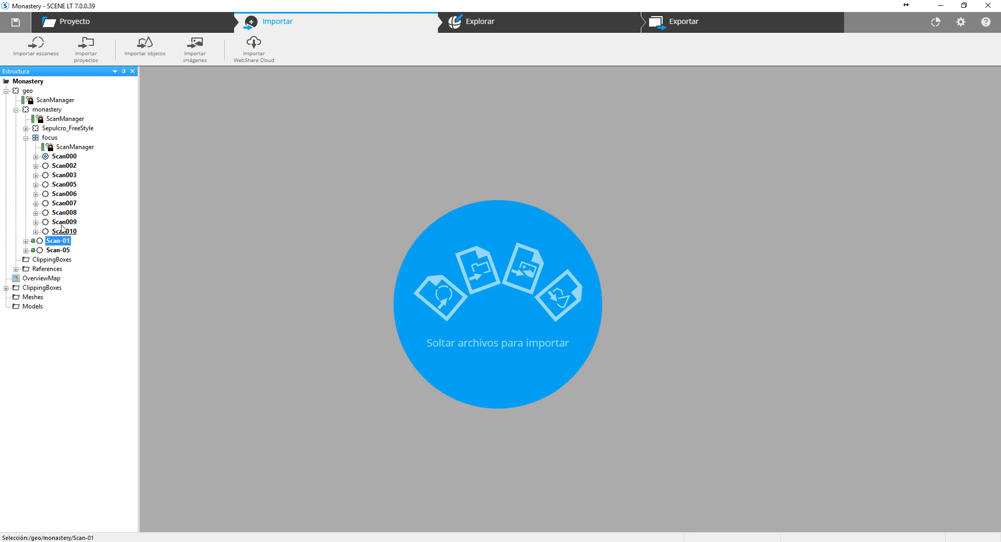
pyautogui.click(26, 139)
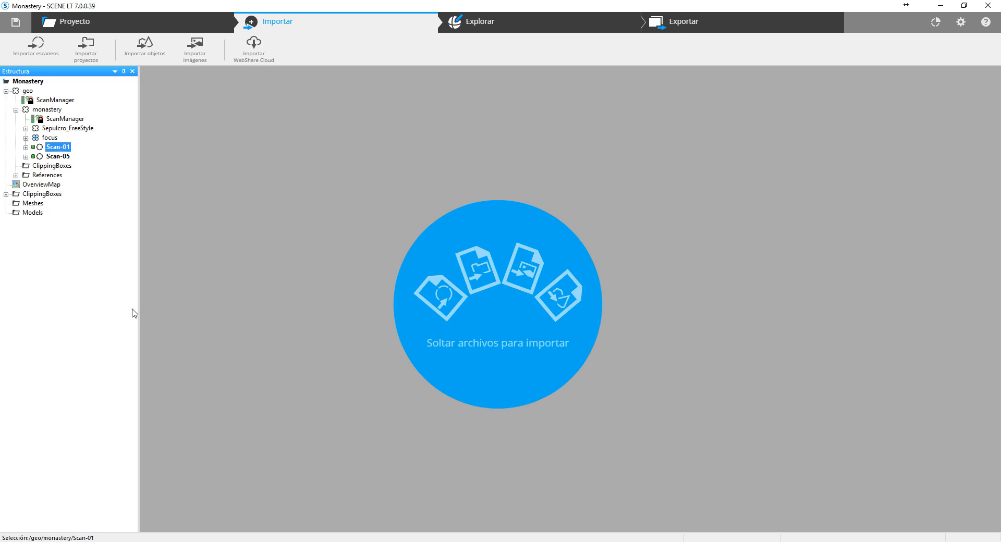
# - Check which file formats are supported for importing scans, and cancel without importing any file
pyautogui.click(34, 44)
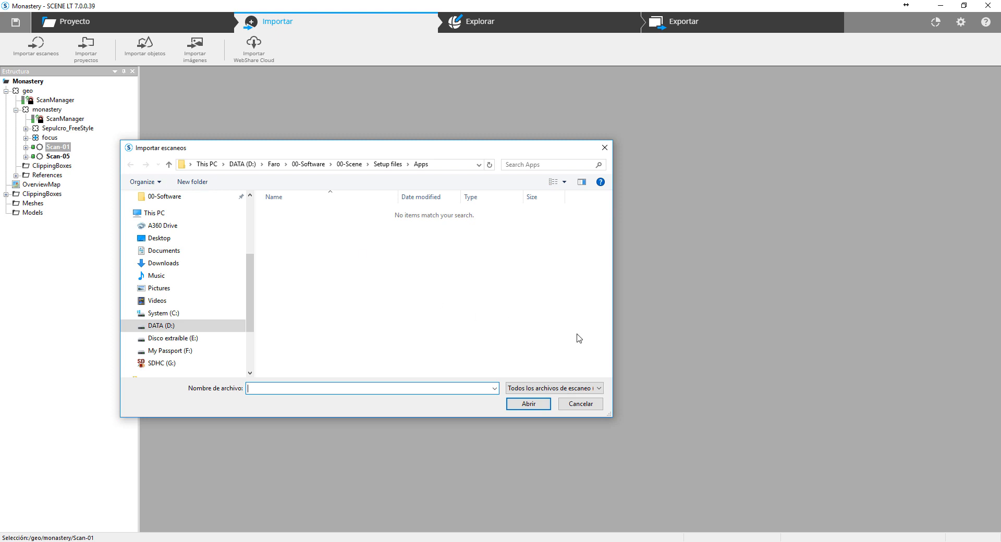
pyautogui.click(598, 388)
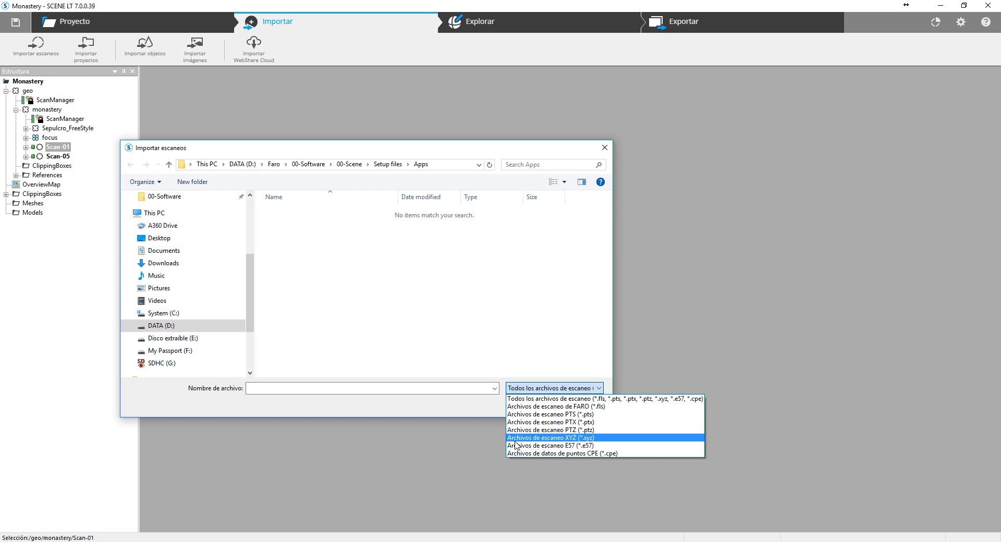
pyautogui.click(468, 401)
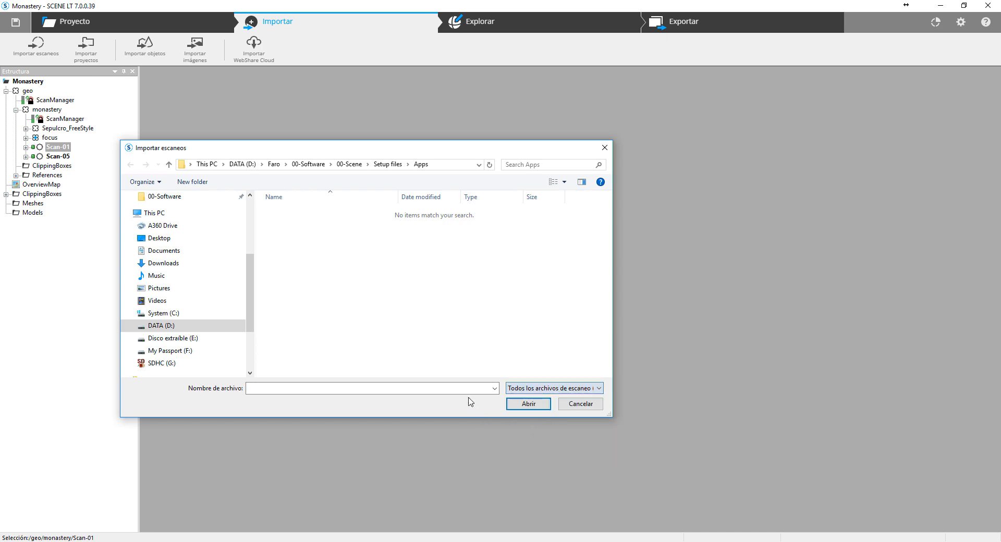
pyautogui.click(590, 408)
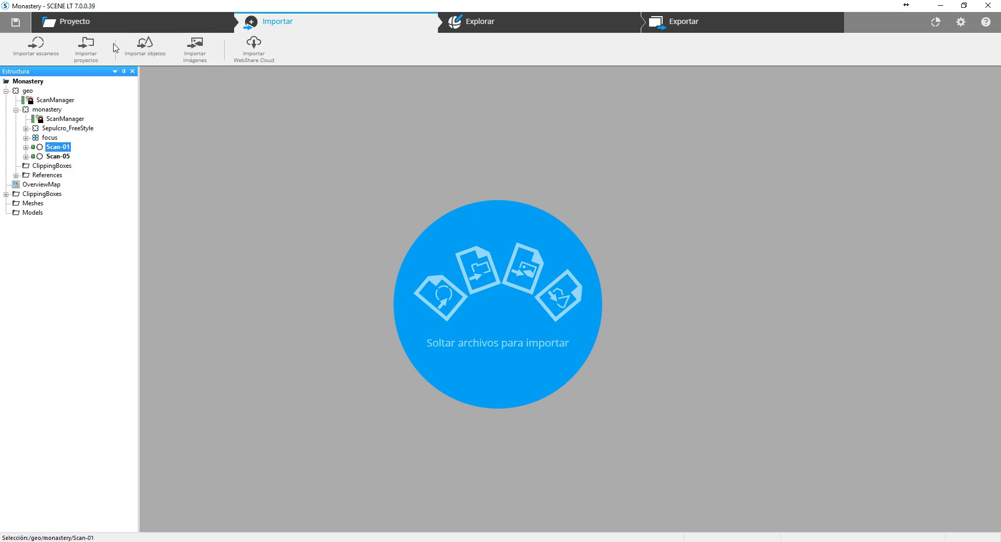
# - Check which project and workspace file types can be imported, and cancel the project import
pyautogui.click(99, 51)
pyautogui.moveTo(369, 151); pyautogui.dragTo(372, 127)
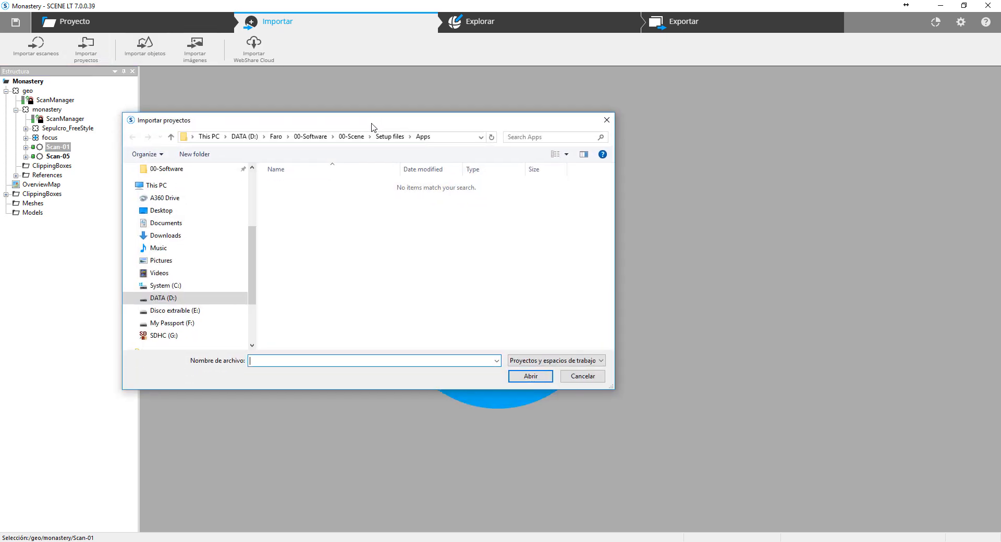
pyautogui.click(600, 360)
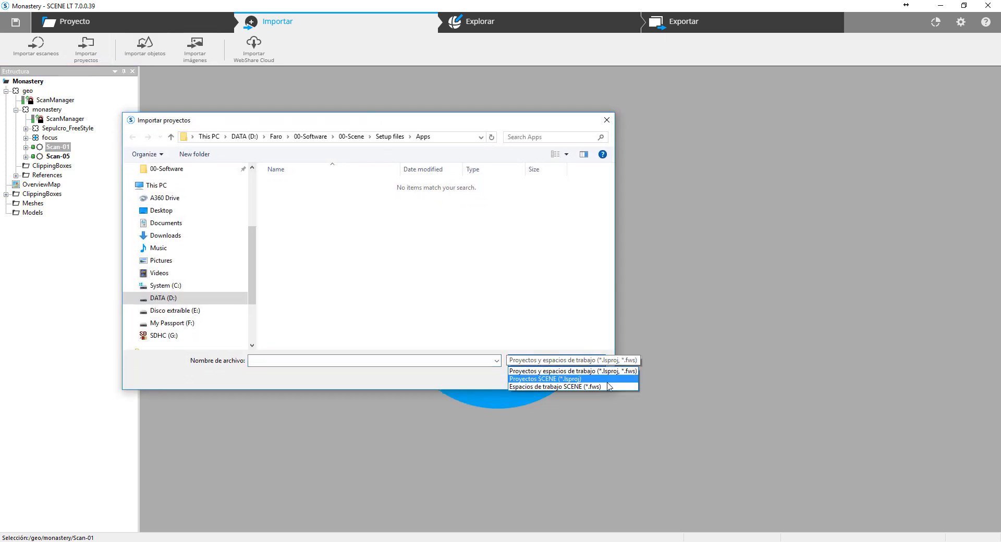
pyautogui.click(452, 381)
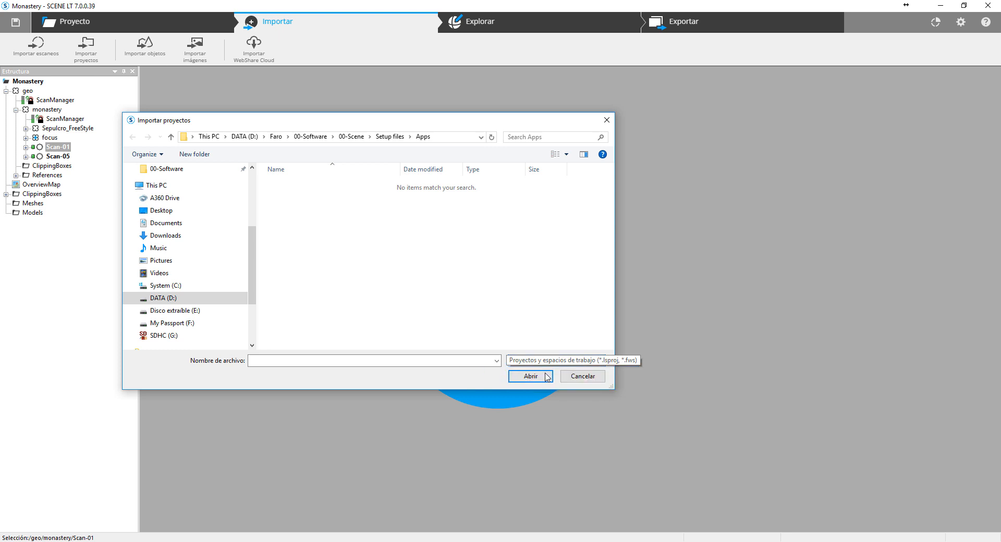
pyautogui.click(583, 377)
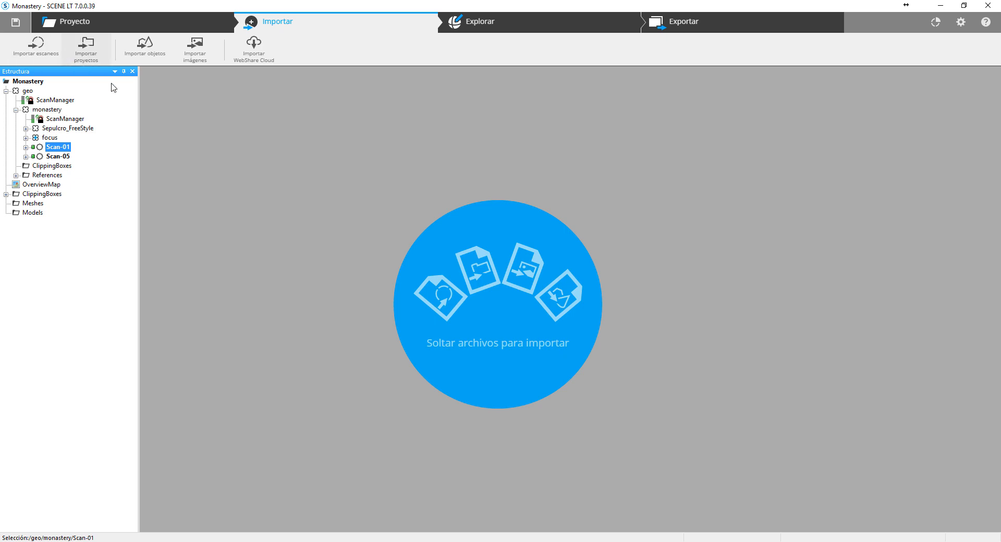
# - Check which object file types can be imported, and cancel the object import
pyautogui.click(145, 45)
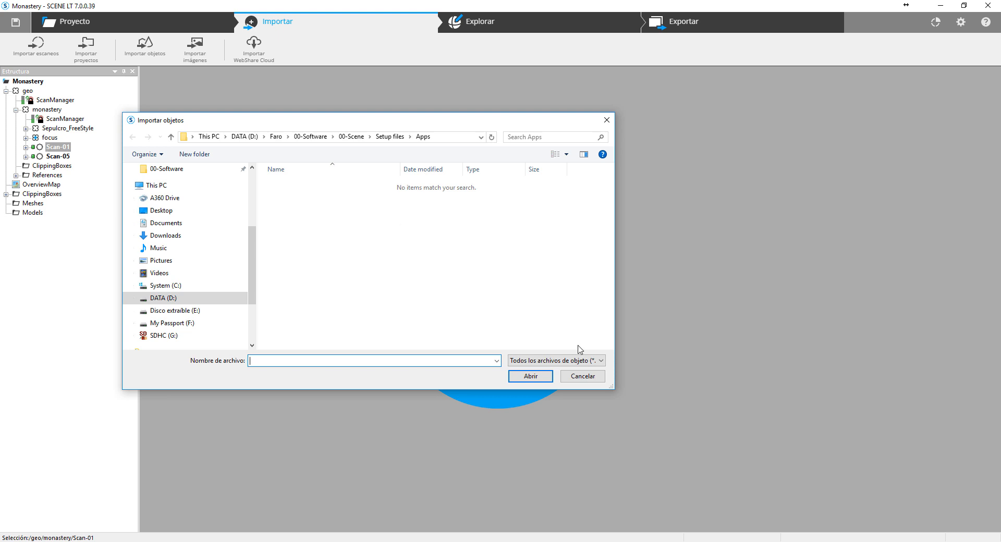
pyautogui.click(555, 361)
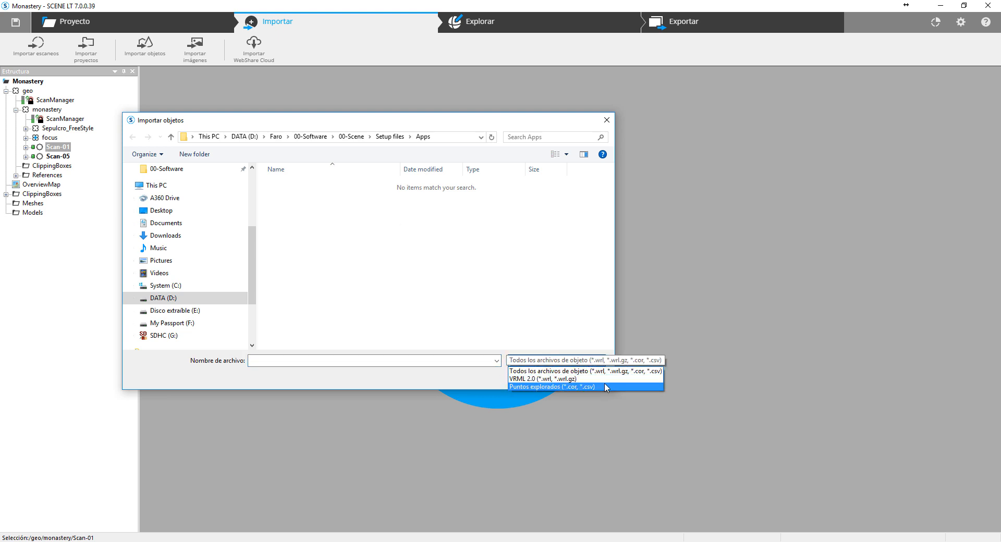
pyautogui.click(583, 310)
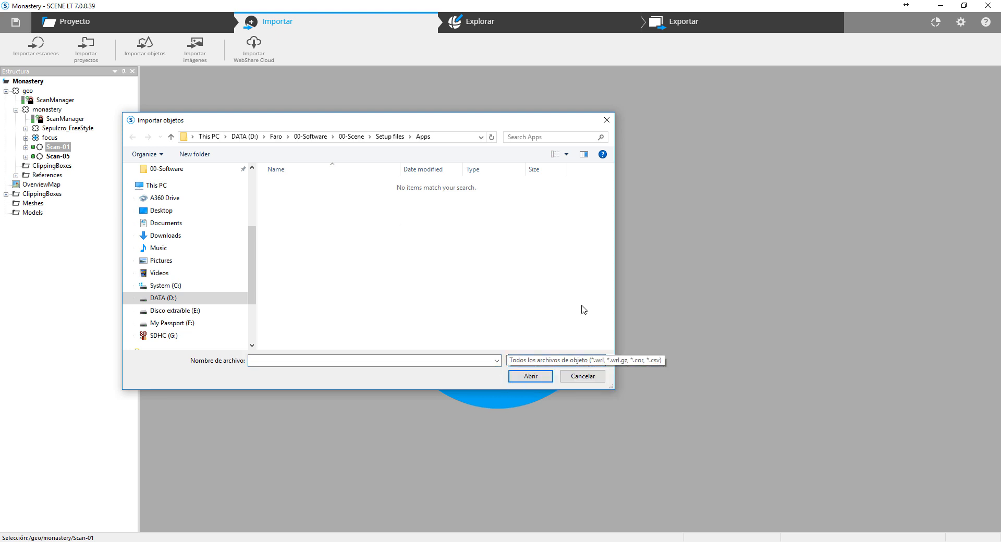
pyautogui.click(590, 377)
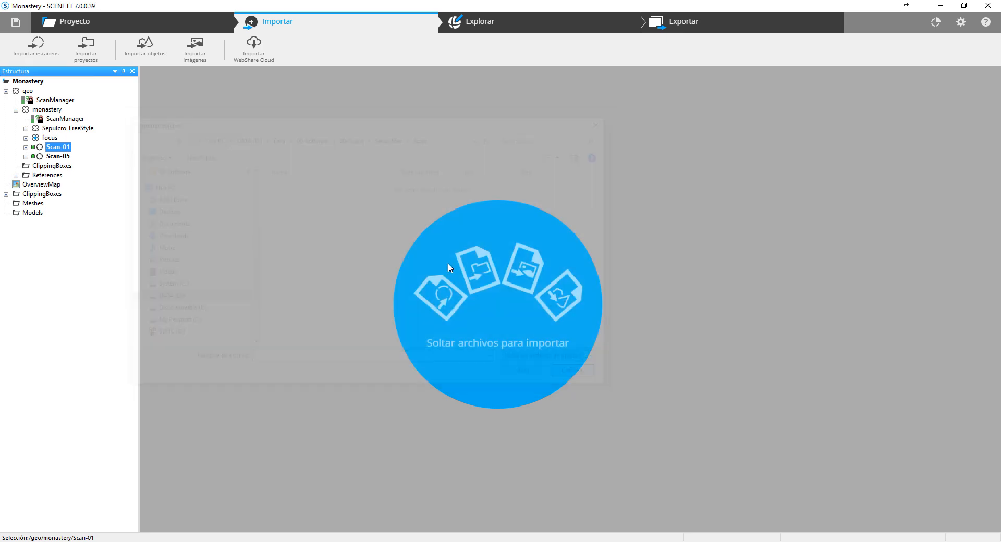
# - View the image import dialog and cancel it, and open the WebShare Cloud import sign-in form
pyautogui.click(207, 58)
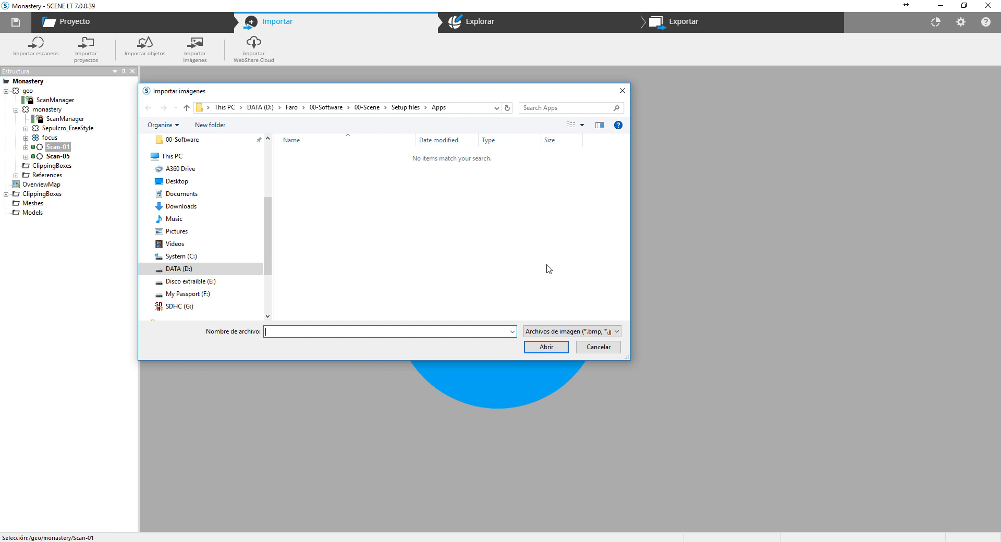
pyautogui.click(606, 353)
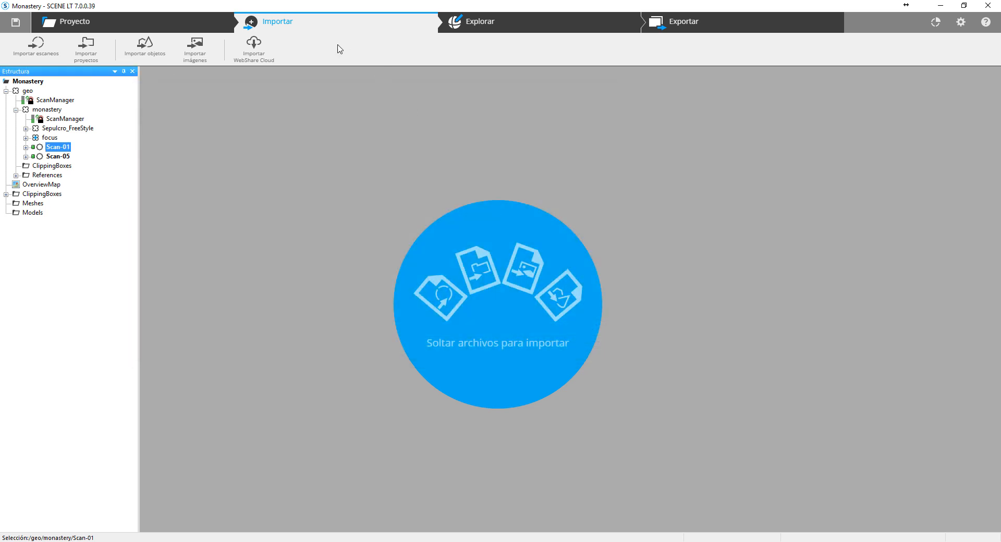
pyautogui.click(255, 64)
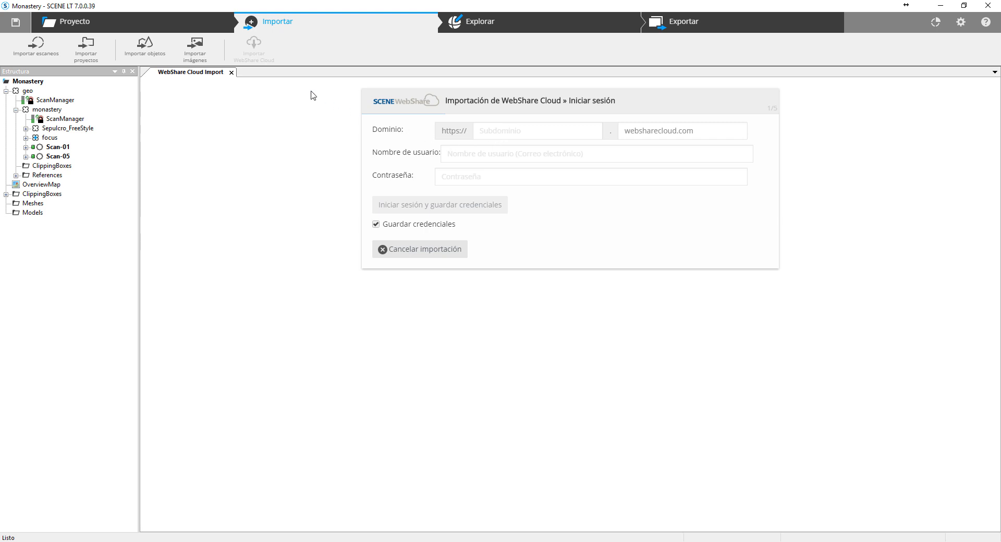
# - Close the WebShare Cloud import form, open the Monastery project's 3D view for exploring, and orbit around the whole point cloud
pyautogui.click(235, 74)
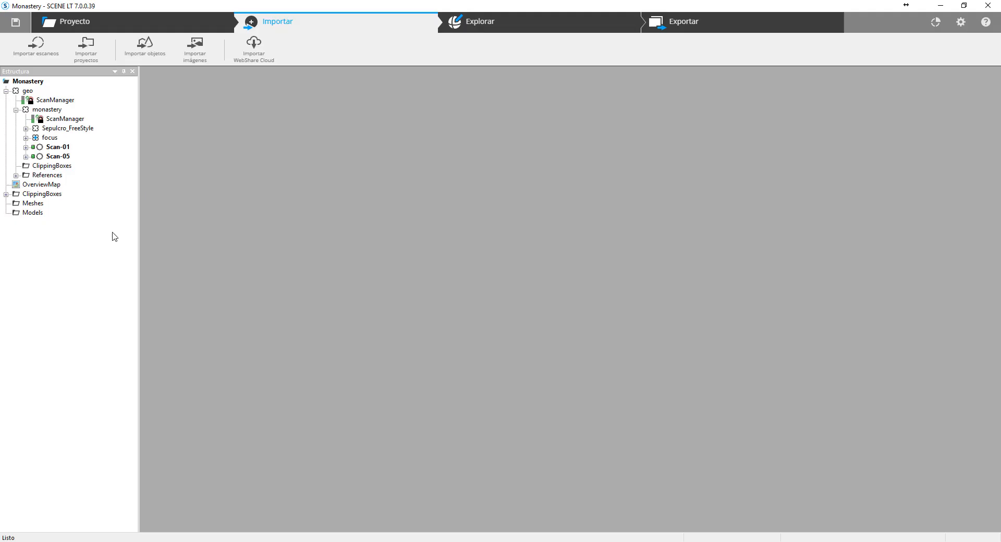
pyautogui.click(500, 30)
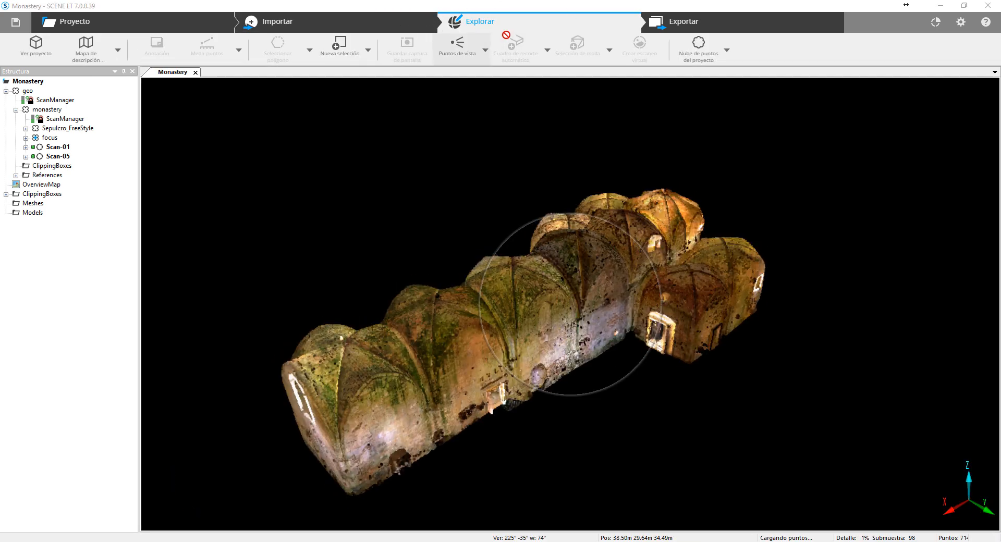
pyautogui.moveTo(804, 245); pyautogui.dragTo(719, 236)
pyautogui.moveTo(217, 386); pyautogui.dragTo(561, 314)
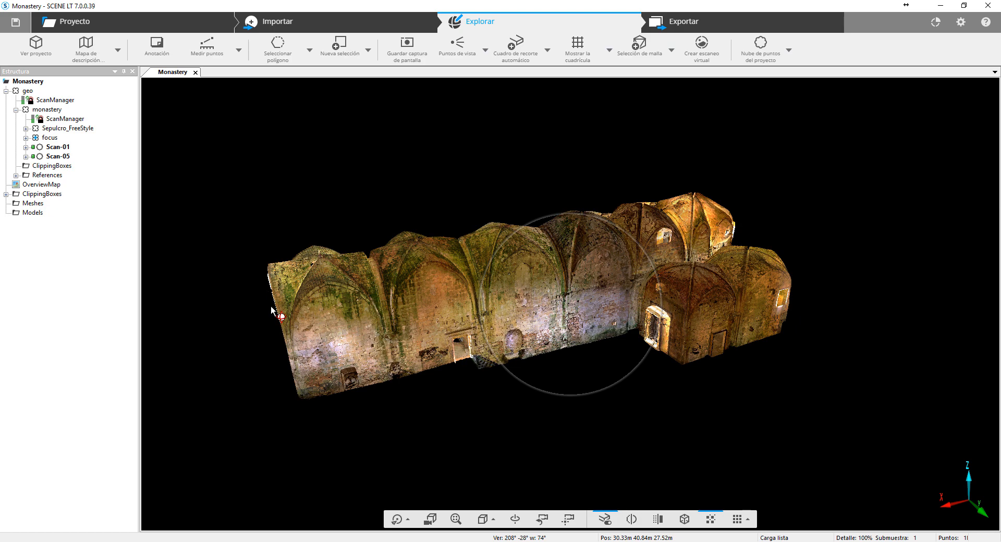
pyautogui.moveTo(272, 311); pyautogui.dragTo(584, 309)
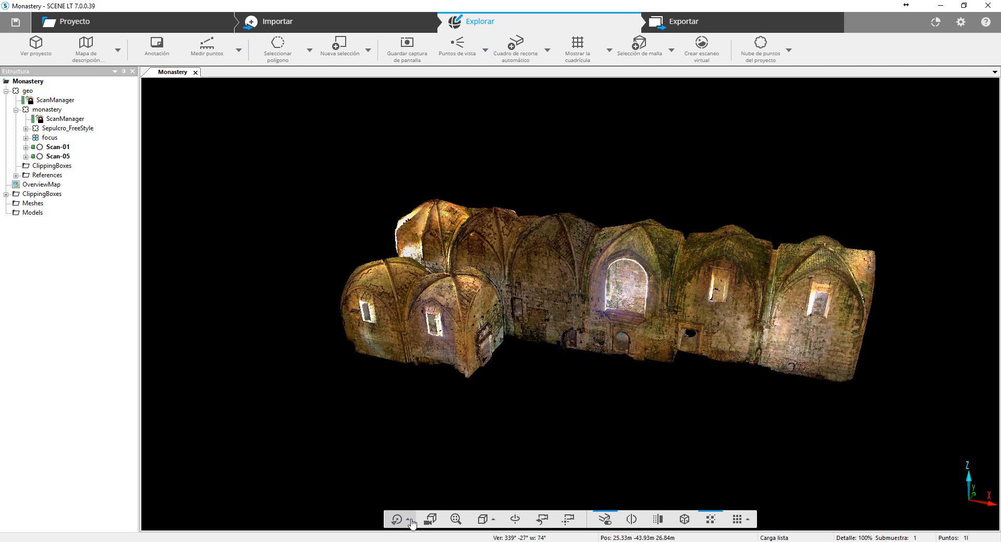
# - Choose the Inteligente navigation mode and examine the monastery's exterior by turning and orbiting the point cloud
pyautogui.click(410, 520)
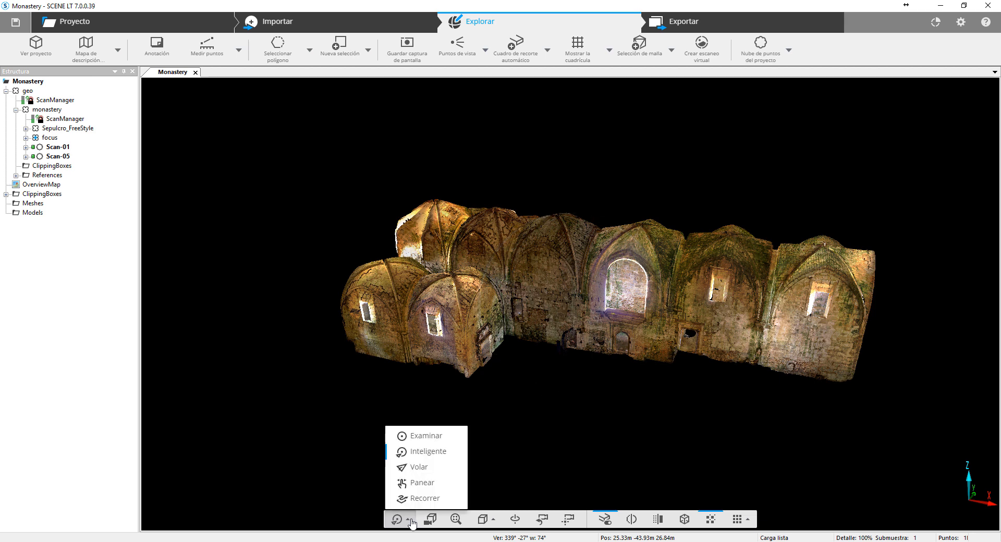
pyautogui.click(423, 452)
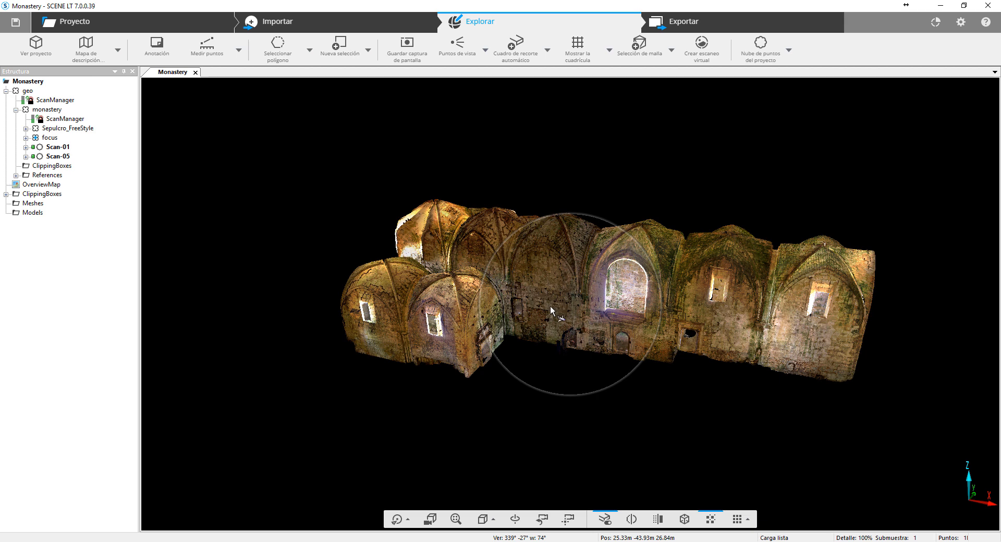
pyautogui.moveTo(549, 305); pyautogui.dragTo(616, 199)
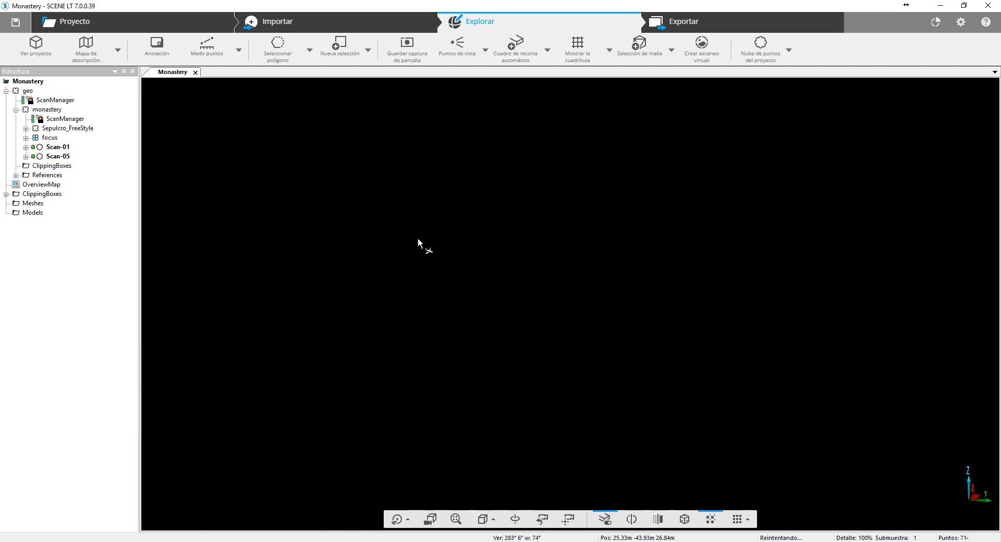
pyautogui.moveTo(417, 237); pyautogui.dragTo(663, 317)
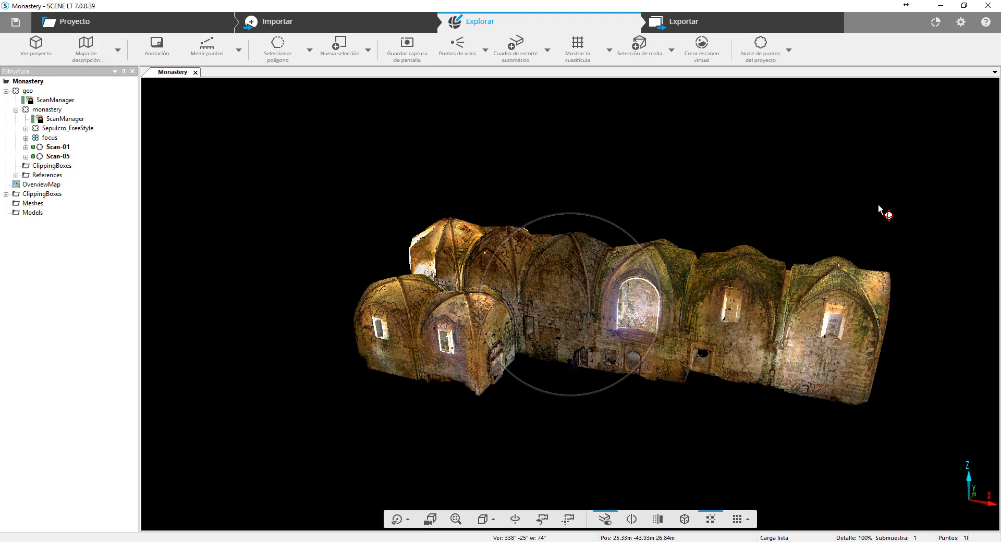
pyautogui.moveTo(878, 206)
pyautogui.mouseDown()
pyautogui.moveTo(846, 218)
pyautogui.moveTo(867, 219)
pyautogui.mouseUp()
pyautogui.moveTo(624, 306); pyautogui.dragTo(584, 320)
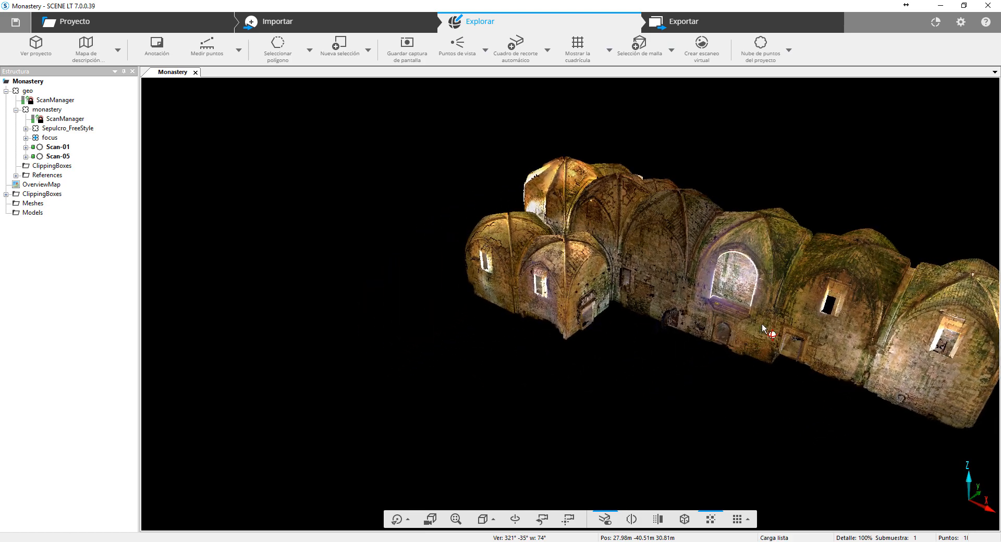
pyautogui.moveTo(821, 232); pyautogui.dragTo(793, 253)
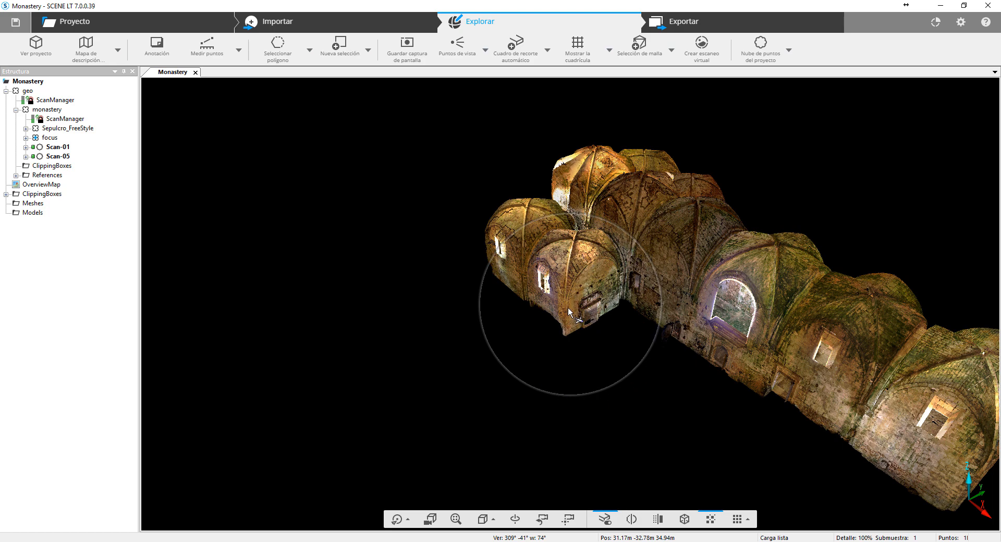
pyautogui.moveTo(305, 285); pyautogui.dragTo(415, 237)
pyautogui.moveTo(571, 298); pyautogui.dragTo(570, 374)
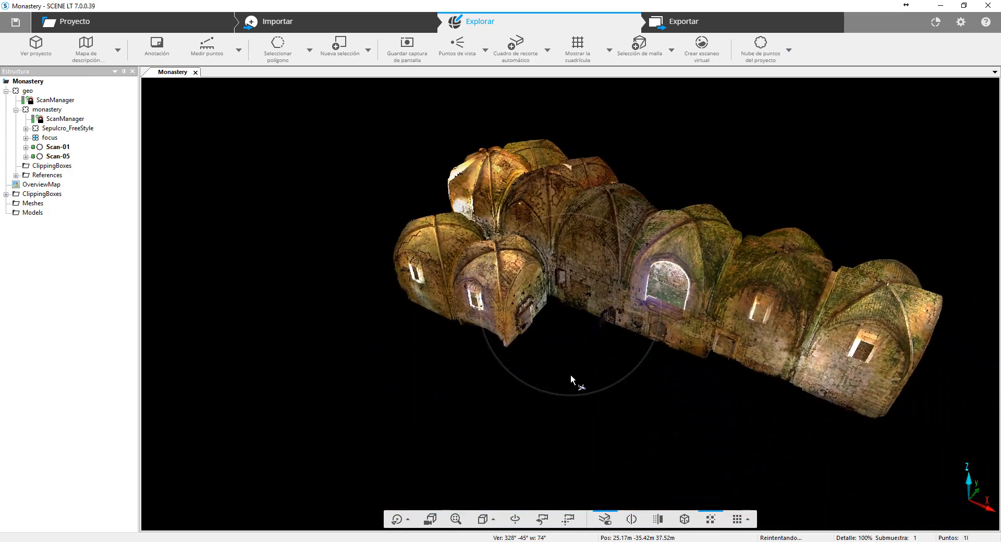
# - Fly to picked points on the monastery wall and beside the wooden stairs to inspect the scan up close
pyautogui.click(618, 286)
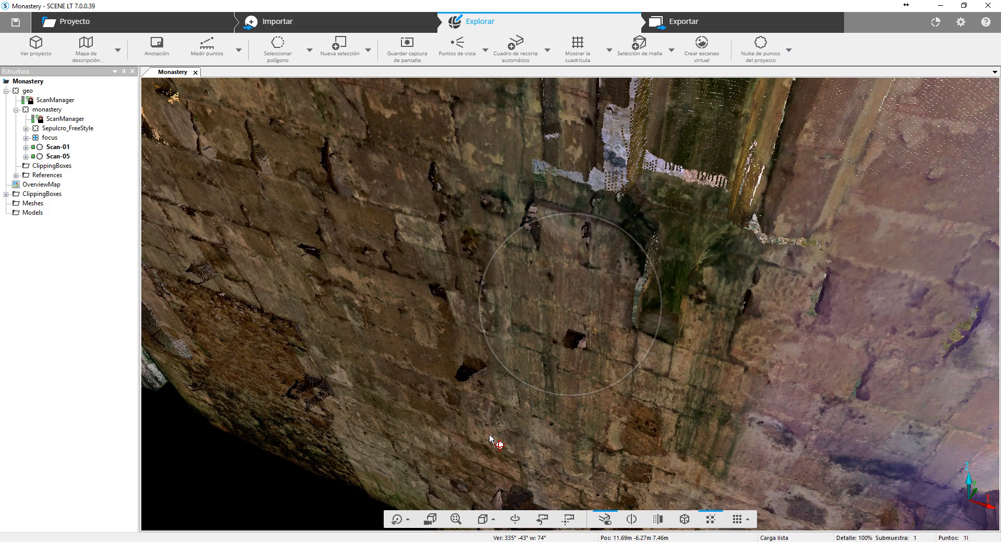
pyautogui.moveTo(546, 345); pyautogui.dragTo(643, 317)
pyautogui.click(583, 370)
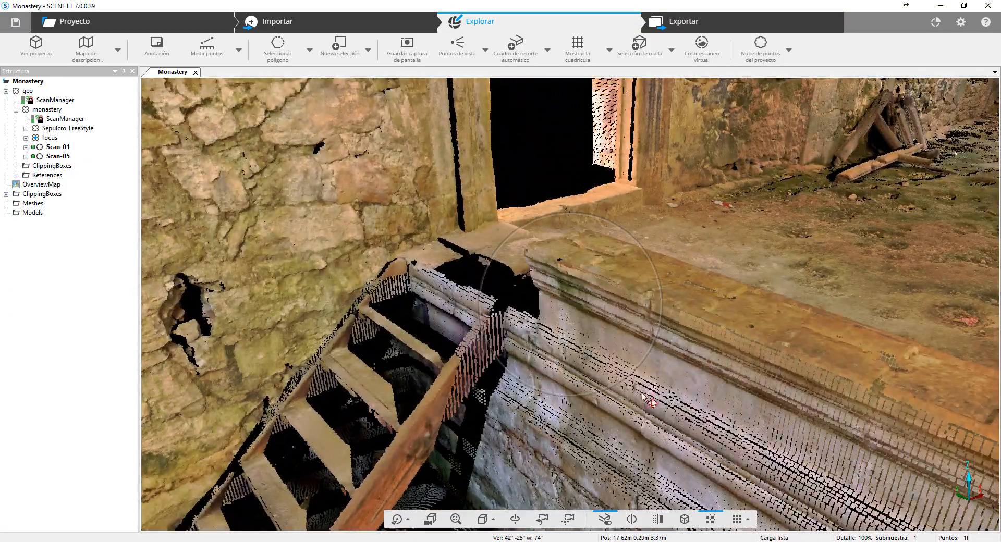
pyautogui.moveTo(583, 312); pyautogui.dragTo(553, 305)
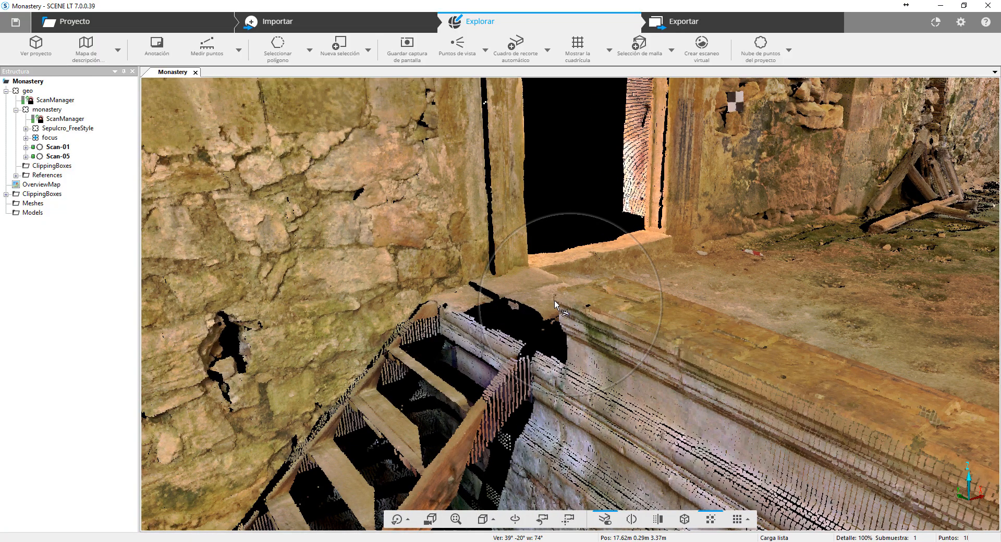
pyautogui.click(555, 304)
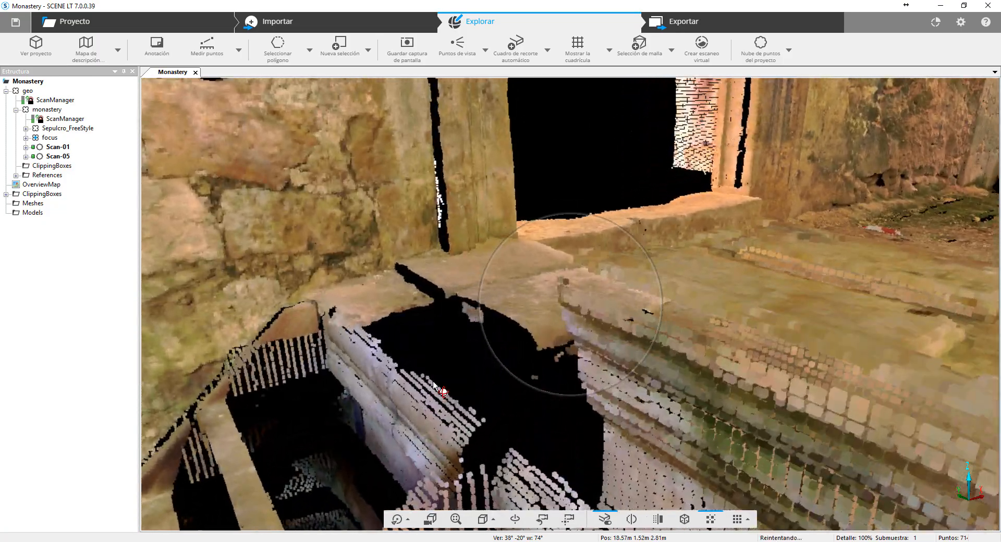
pyautogui.moveTo(434, 384); pyautogui.dragTo(266, 397)
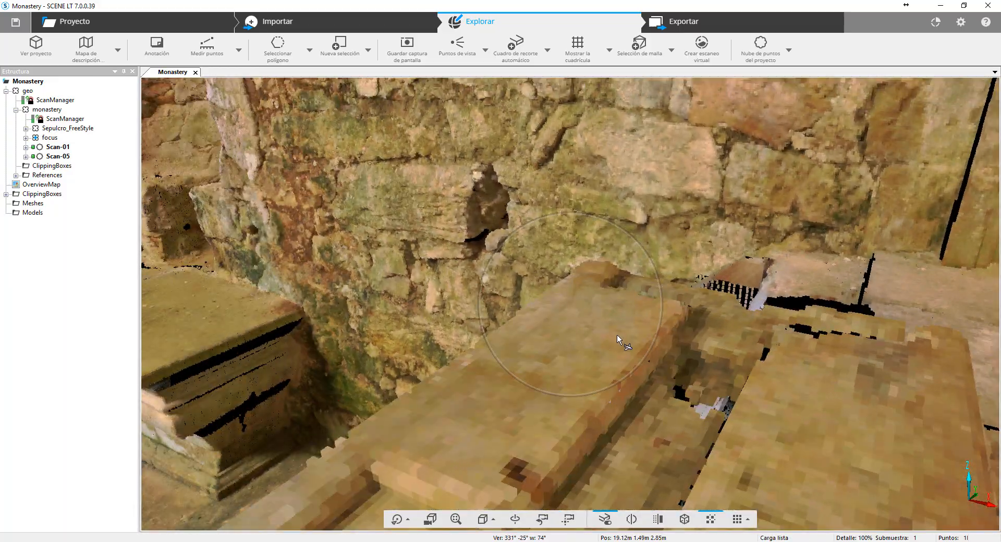
# - Turn the viewpoint from the stone slabs to look along the nave toward the apse
pyautogui.moveTo(617, 334); pyautogui.dragTo(441, 285)
pyautogui.scroll(-5, 586, 301)
pyautogui.moveTo(586, 301); pyautogui.dragTo(580, 274)
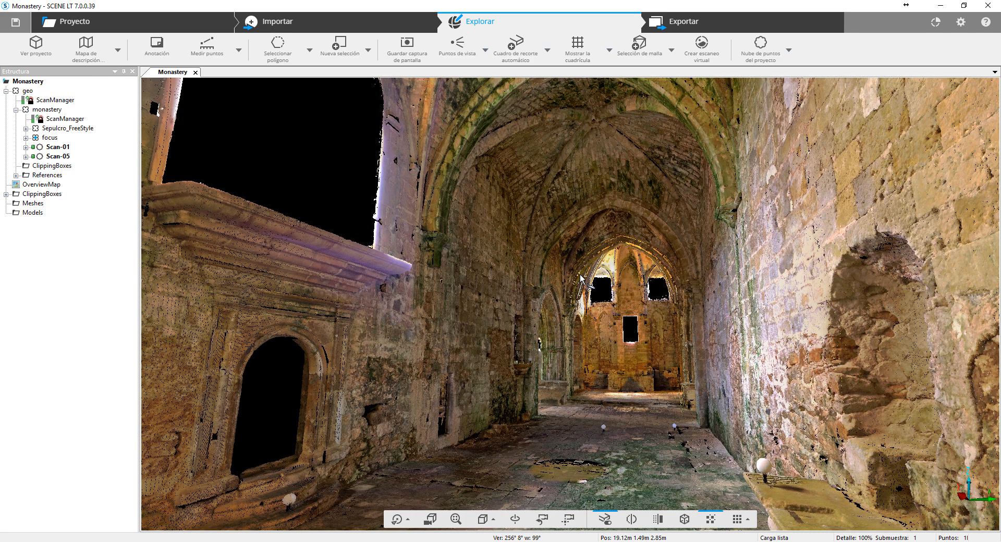
pyautogui.moveTo(595, 311); pyautogui.dragTo(586, 327)
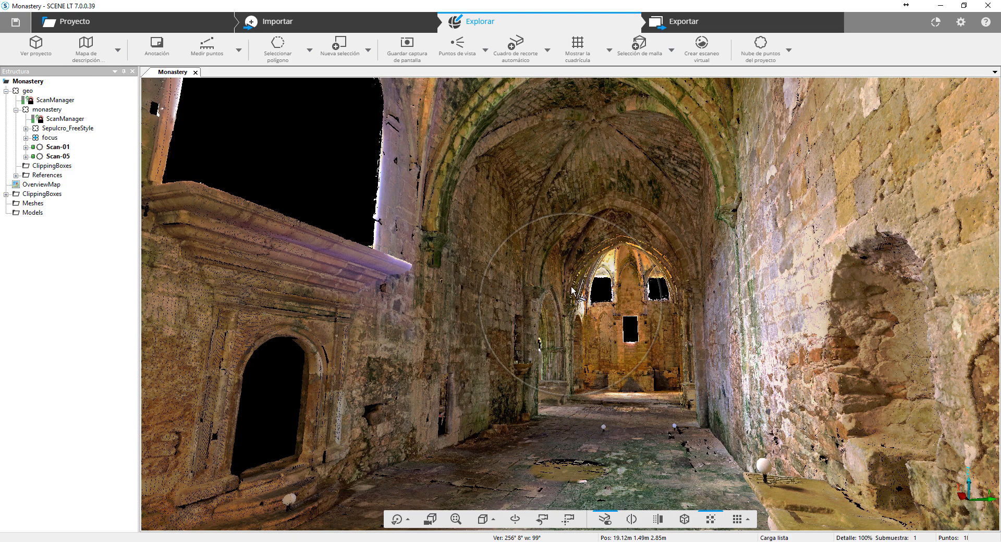
pyautogui.moveTo(571, 290); pyautogui.dragTo(602, 261)
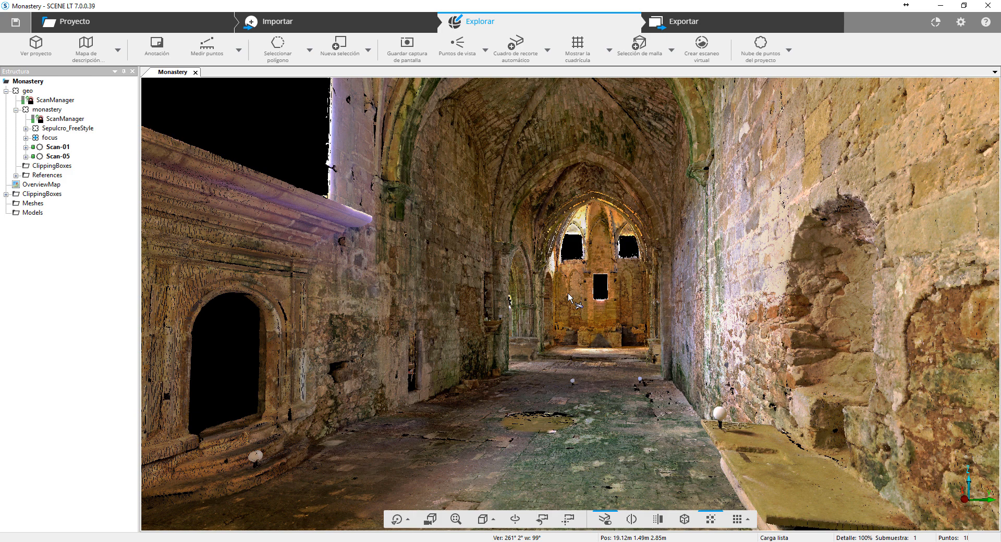
pyautogui.scroll(6, 568, 293)
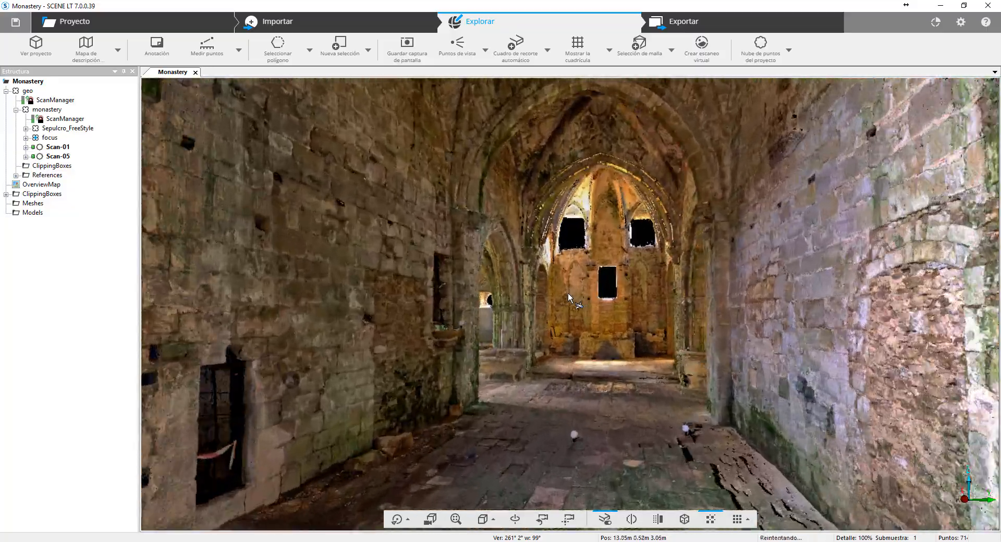
# - Travel forward and backward through the monastery, outside past the large arched window and inside to the apse
pyautogui.moveTo(568, 293); pyautogui.dragTo(187, 285)
pyautogui.scroll(7, 575, 295)
pyautogui.scroll(8, 233, 300)
pyautogui.scroll(7, 231, 282)
pyautogui.scroll(1, 185, 283)
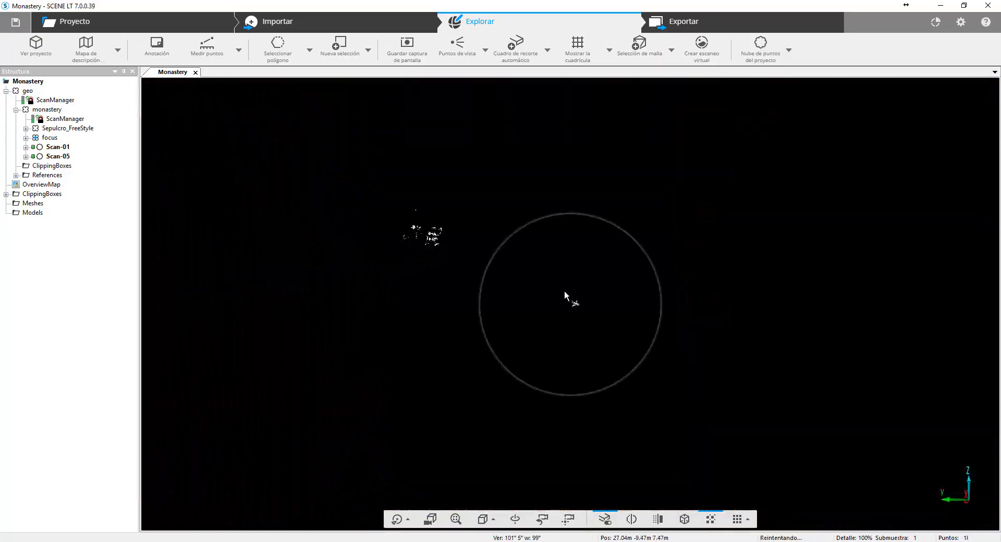
pyautogui.moveTo(621, 292); pyautogui.dragTo(237, 316)
pyautogui.scroll(2, 569, 303)
pyautogui.scroll(6, 568, 304)
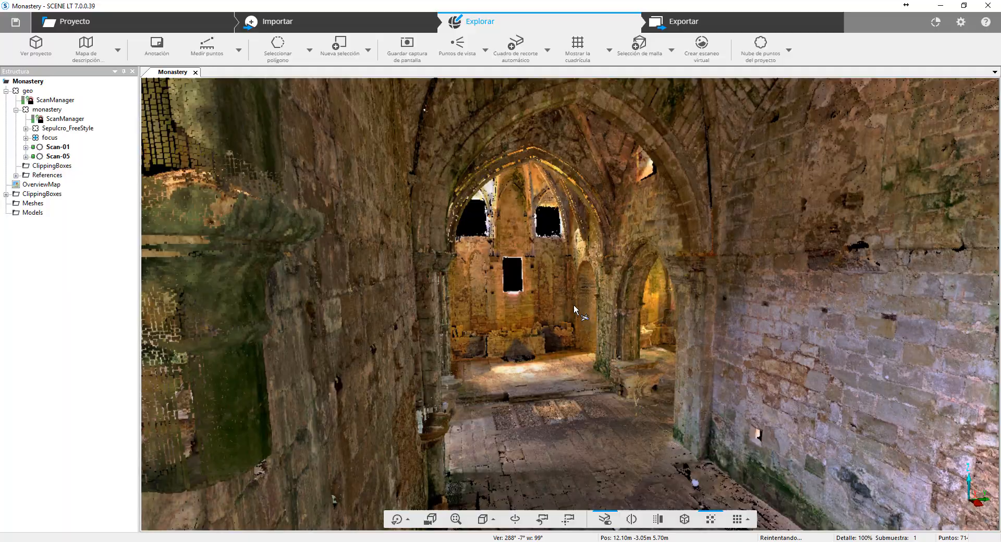
pyautogui.scroll(3, 574, 306)
pyautogui.moveTo(574, 306); pyautogui.dragTo(525, 302)
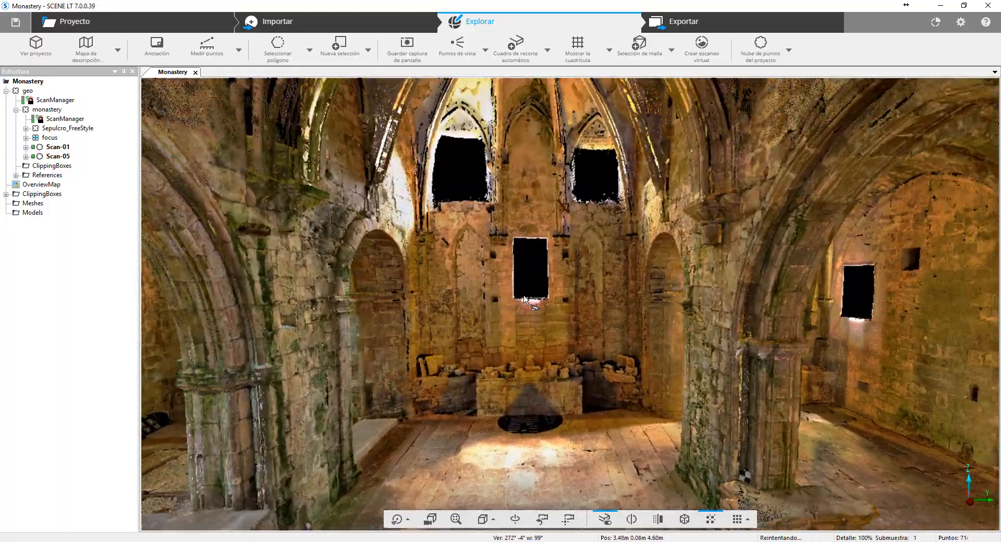
pyautogui.scroll(2, 524, 301)
pyautogui.scroll(-5, 524, 298)
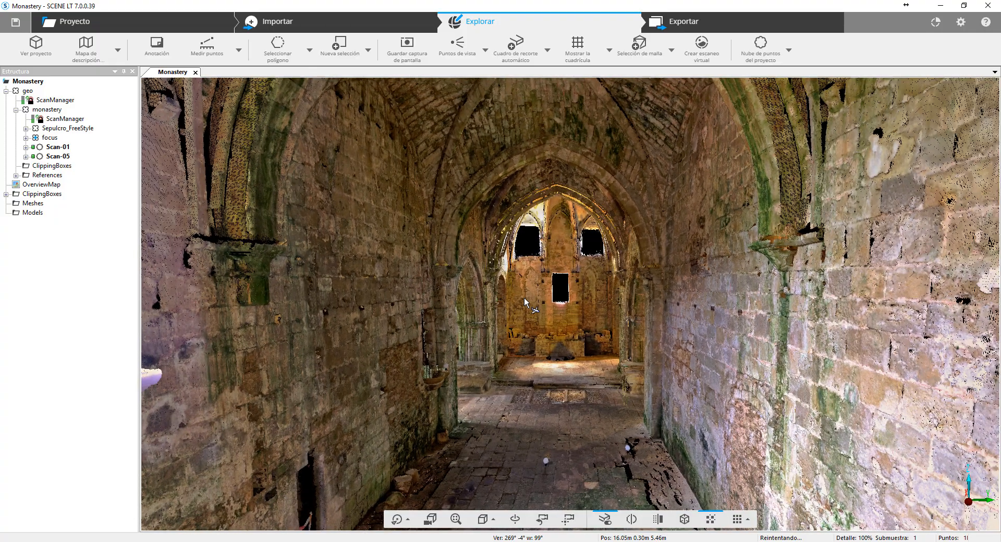
pyautogui.moveTo(524, 299); pyautogui.dragTo(417, 295, button='middle')
# - Shift the viewpoint sideways in both directions next to the large window in the nave
pyautogui.press('Left')
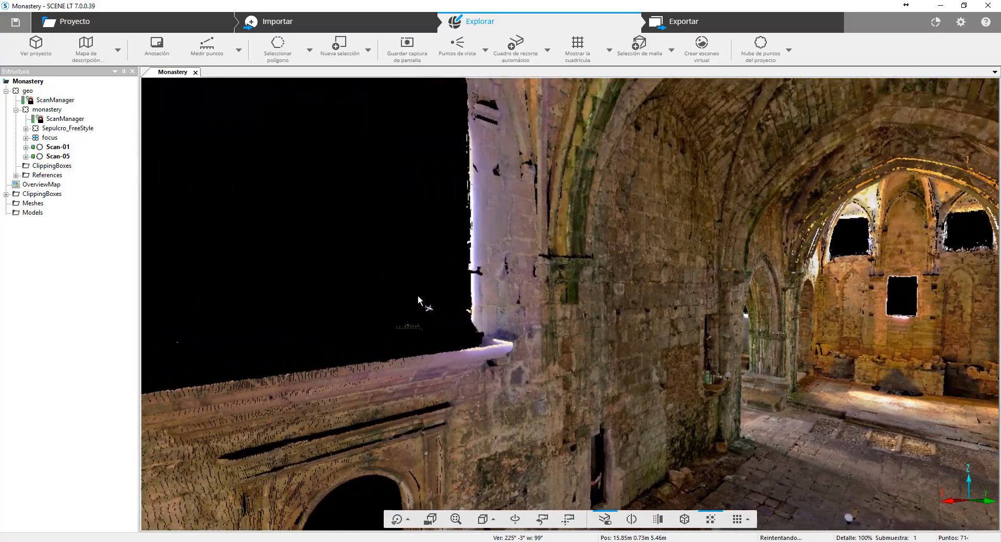
pyautogui.press('Right')
pyautogui.press('Left')
pyautogui.press('Left')
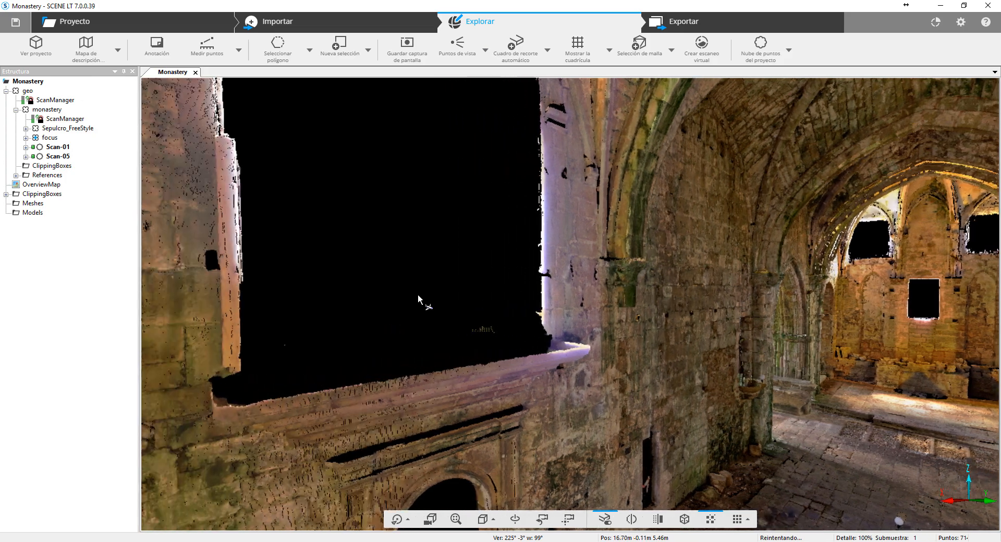
pyautogui.press('Right')
pyautogui.press('Left')
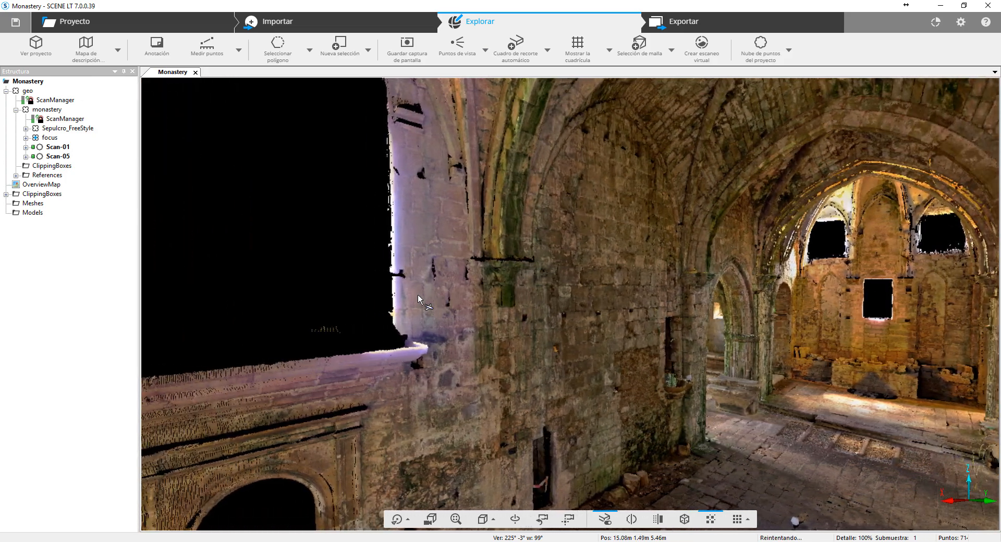
pyautogui.moveTo(419, 296); pyautogui.dragTo(421, 305)
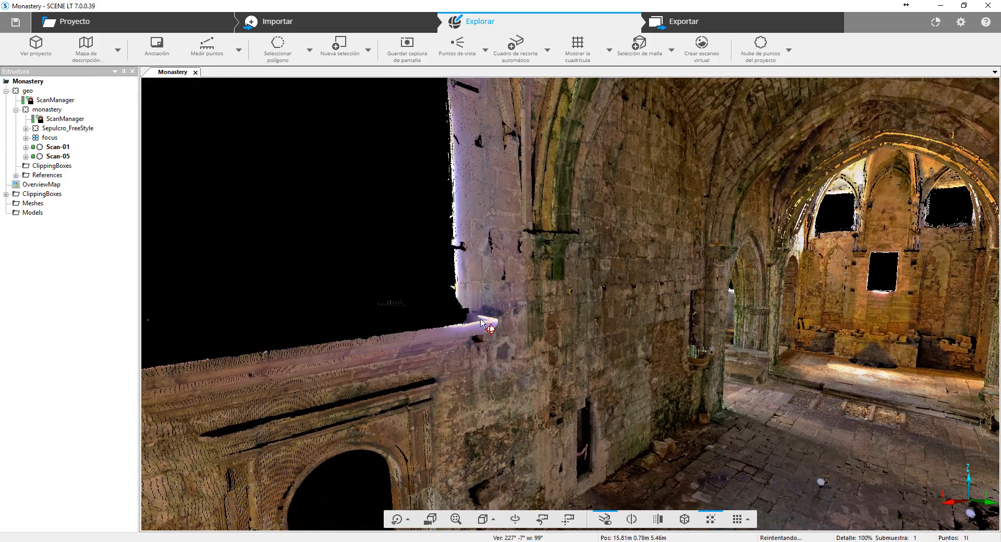
# - Look down on the nave floor and raise and lower the viewpoint above it
pyautogui.moveTo(556, 323); pyautogui.dragTo(666, 430)
pyautogui.press('pageup')
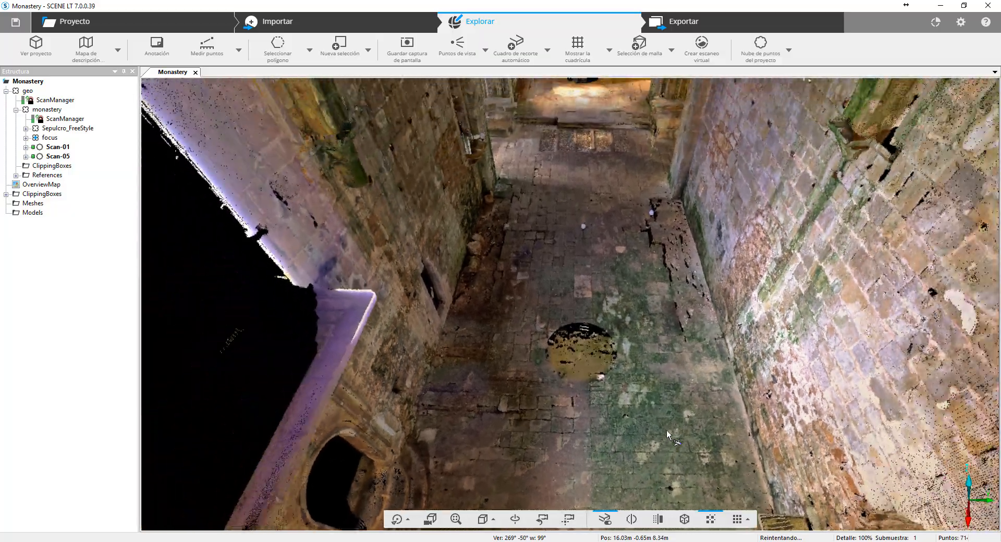
pyautogui.press('pageup')
pyautogui.press('pagedown')
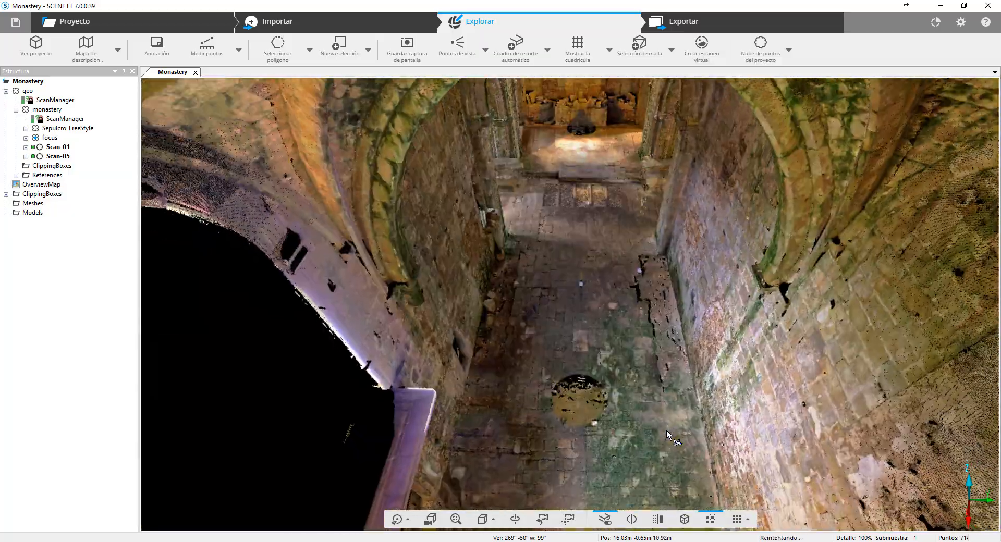
pyautogui.moveTo(666, 430); pyautogui.dragTo(668, 399)
pyautogui.press('pagedown')
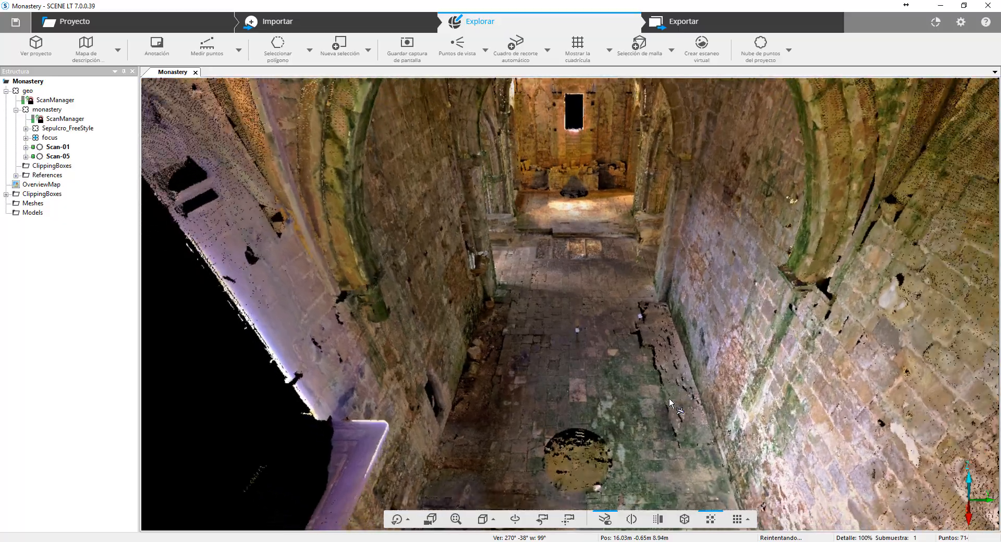
pyautogui.press('pagedown')
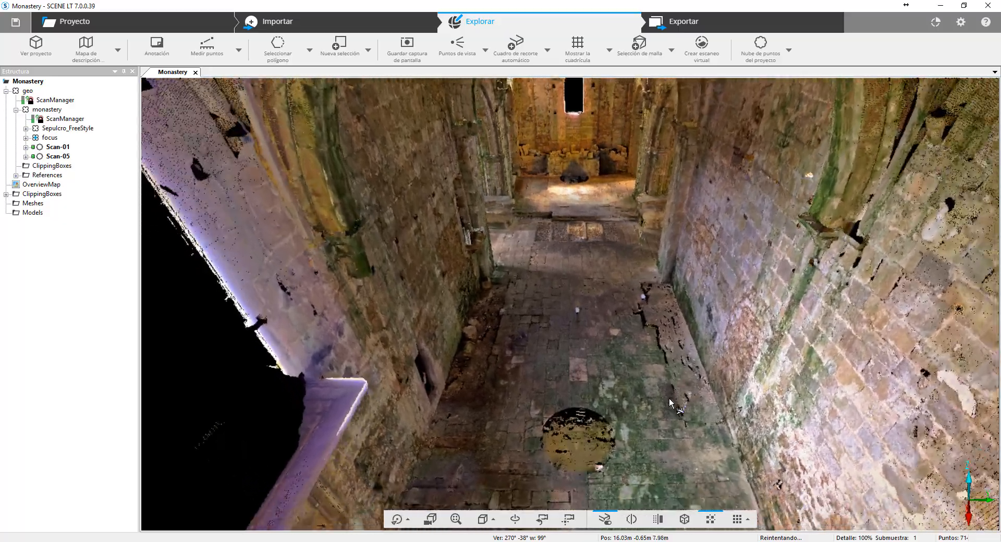
# - Move forward along the nave to the apse and turn toward the side arch
pyautogui.moveTo(668, 397); pyautogui.dragTo(674, 355)
pyautogui.press('Up')
pyautogui.moveTo(603, 336); pyautogui.dragTo(656, 316)
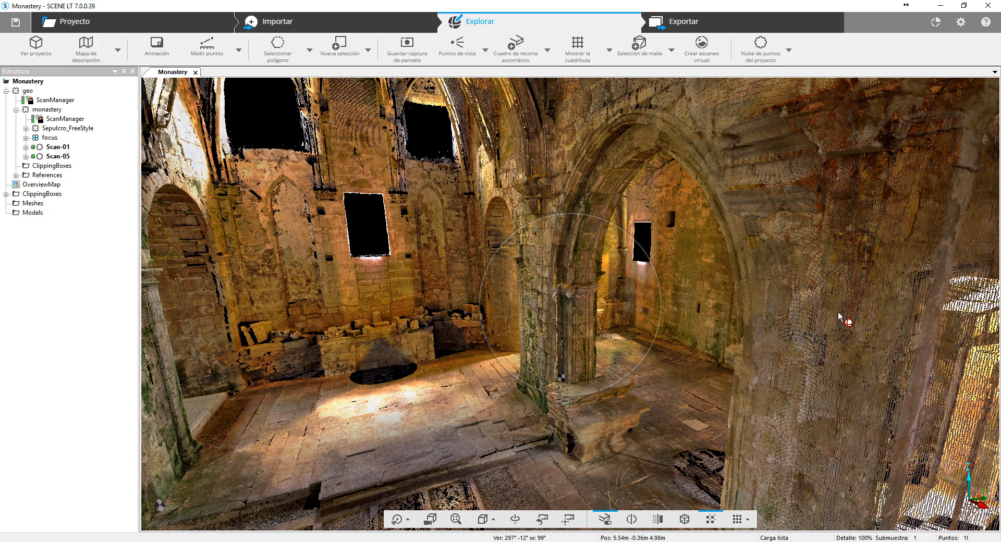
# - Check the 3D navigation mode and movement speed settings under Vistas, and return to viewing the nave
pyautogui.click(961, 23)
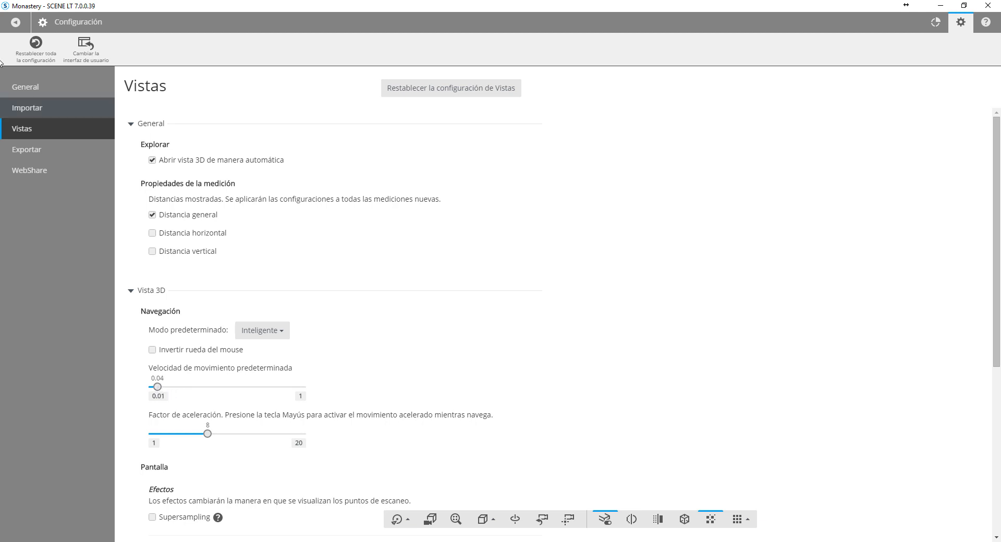
pyautogui.click(16, 22)
pyautogui.moveTo(568, 313)
pyautogui.mouseDown()
pyautogui.moveTo(661, 307)
pyautogui.moveTo(671, 286)
pyautogui.moveTo(410, 294)
pyautogui.moveTo(525, 304)
pyautogui.moveTo(560, 302)
pyautogui.moveTo(389, 289)
pyautogui.moveTo(606, 324)
pyautogui.moveTo(571, 313)
pyautogui.mouseUp()
pyautogui.moveTo(571, 312); pyautogui.dragTo(579, 327, button='right')
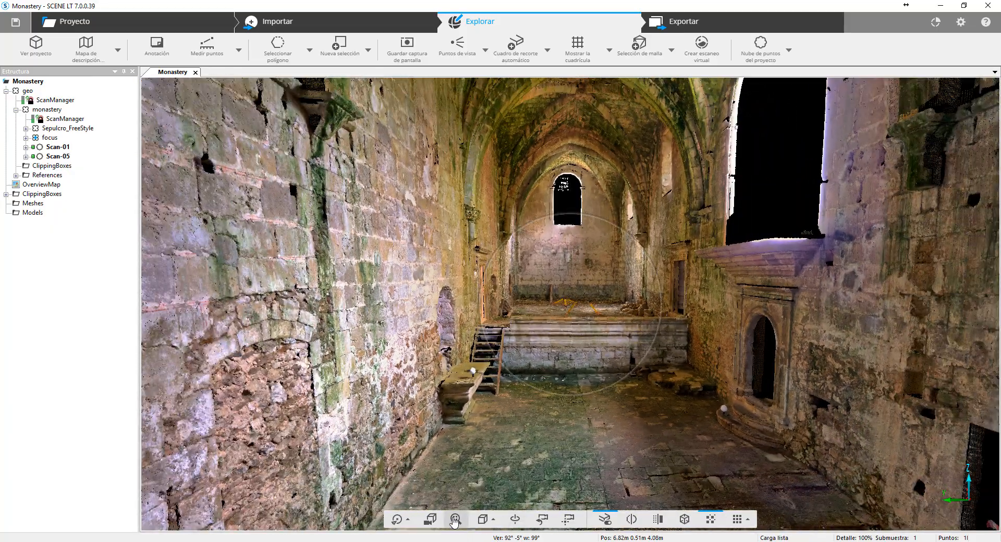
# - View the whole monastery point cloud from outside and orbit around it to see its side facade
pyautogui.click(512, 520)
pyautogui.moveTo(742, 359); pyautogui.dragTo(645, 533)
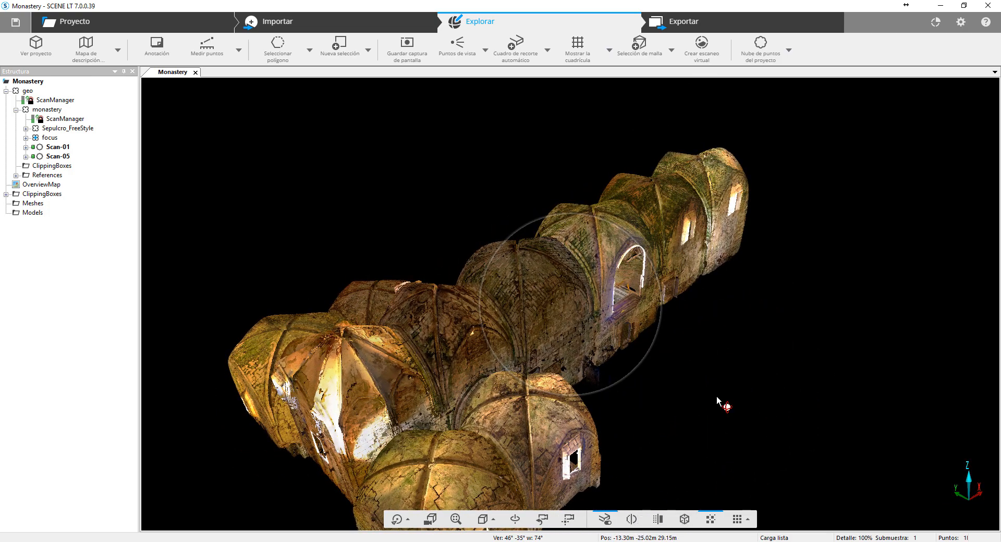
pyautogui.moveTo(720, 404); pyautogui.dragTo(598, 393)
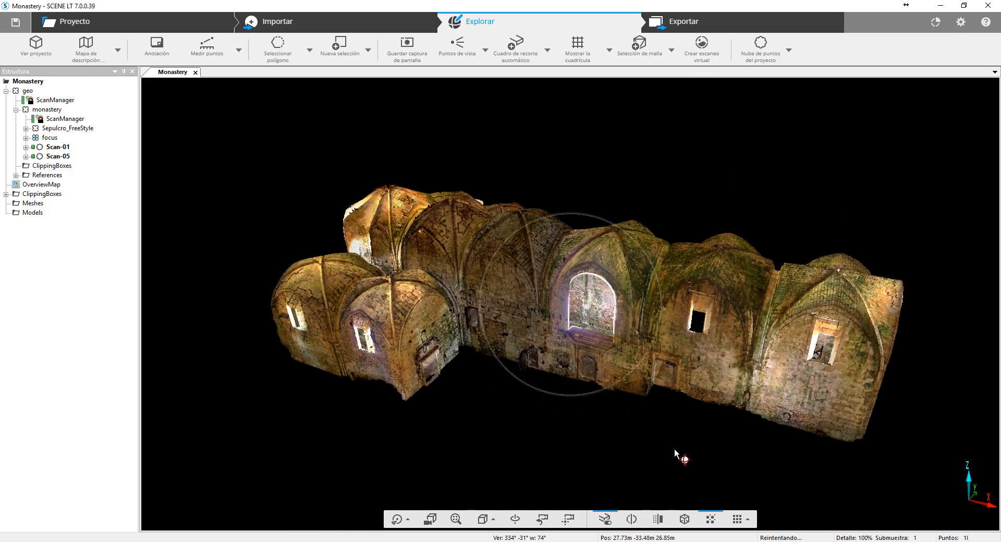
# - Review the point size options for the Monastery 3D view and select Grande
pyautogui.click(740, 521)
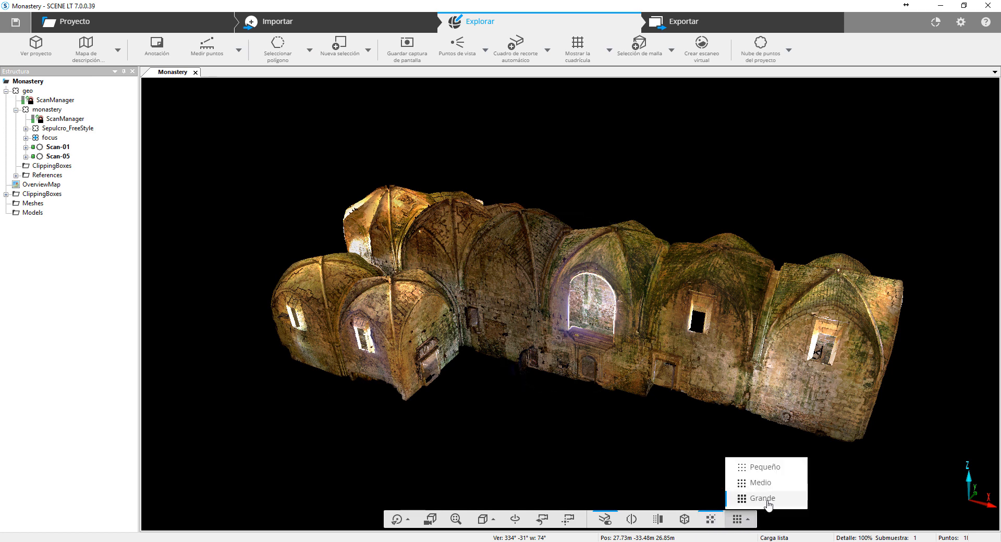
pyautogui.click(647, 451)
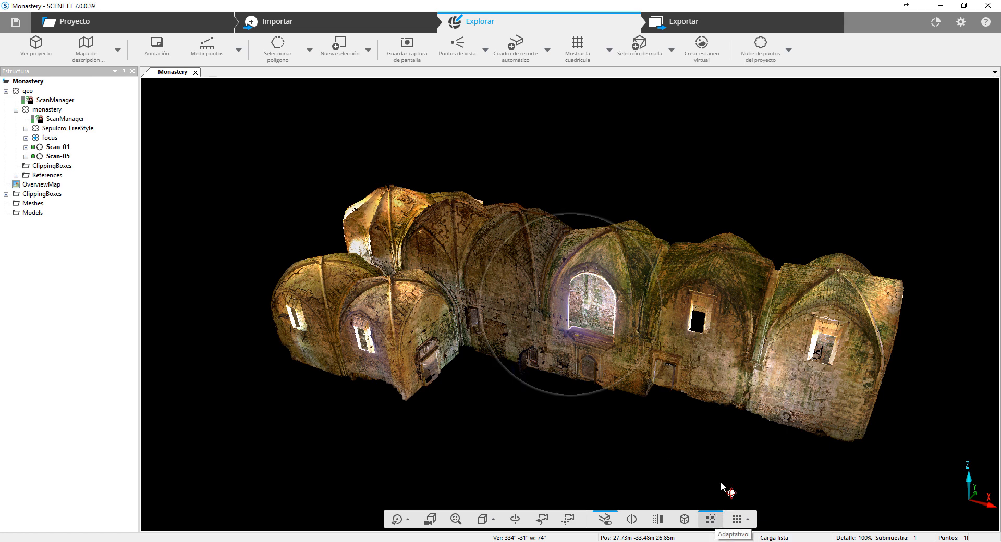
pyautogui.click(740, 520)
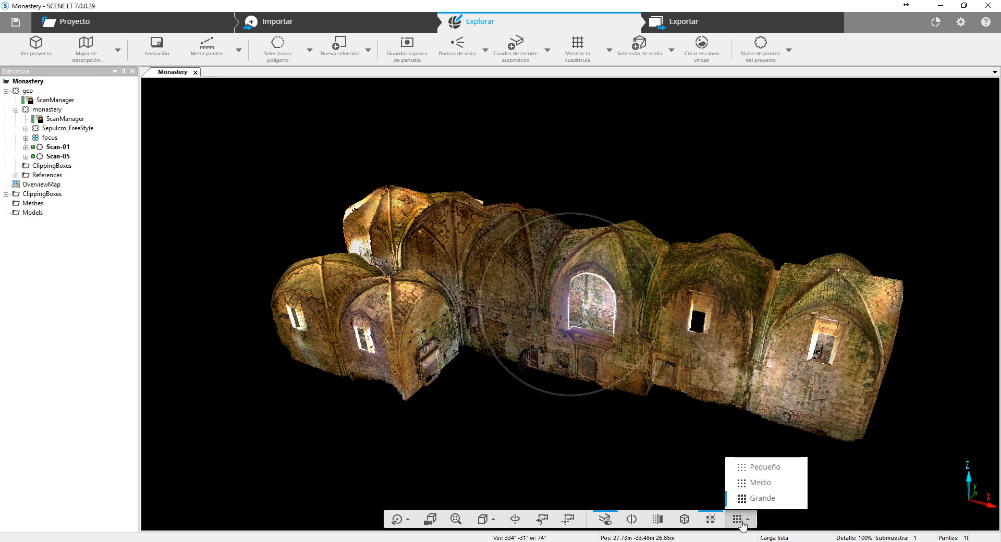
pyautogui.click(776, 498)
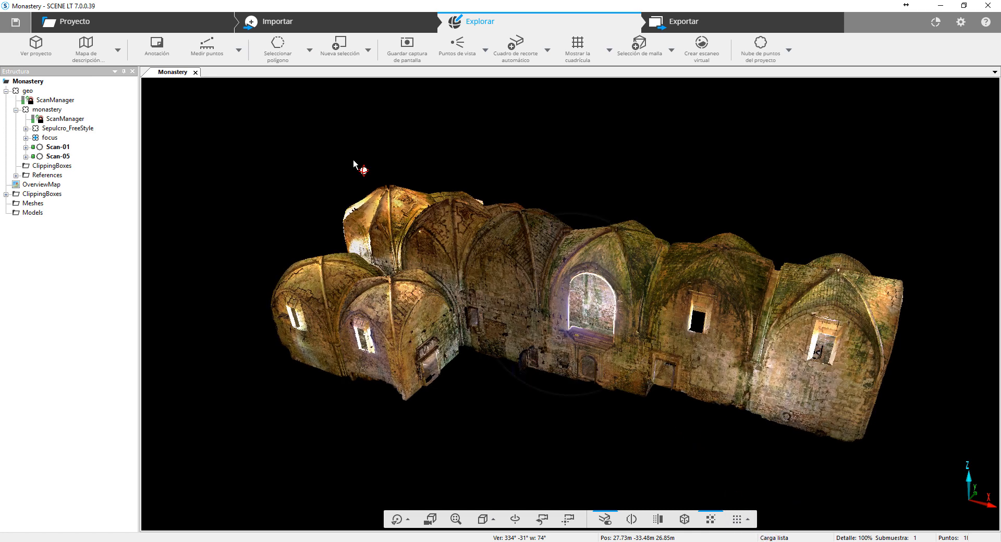
# - Close the Monastery 3D view, open Scan-01 on its own and orbit around the scanned stonework
pyautogui.click(195, 73)
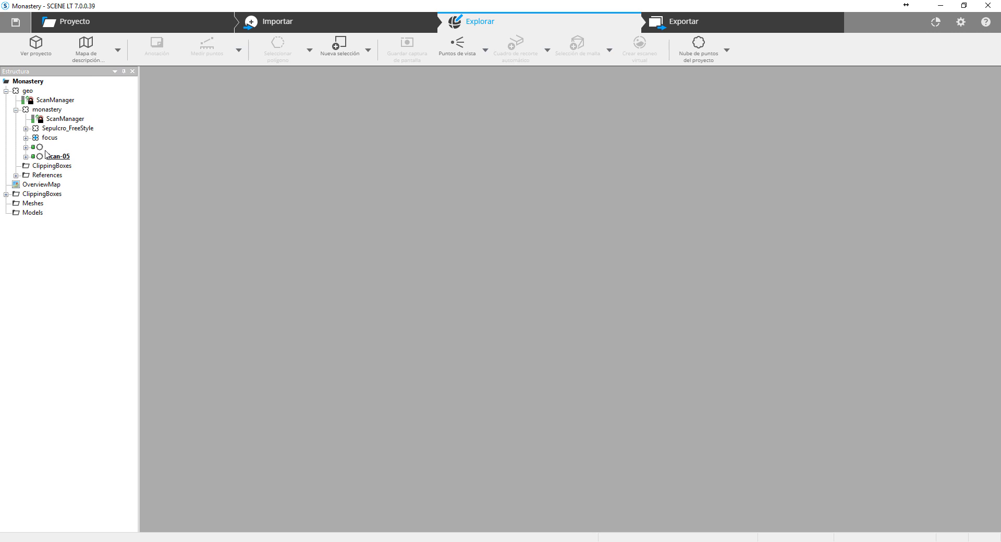
pyautogui.click(24, 143)
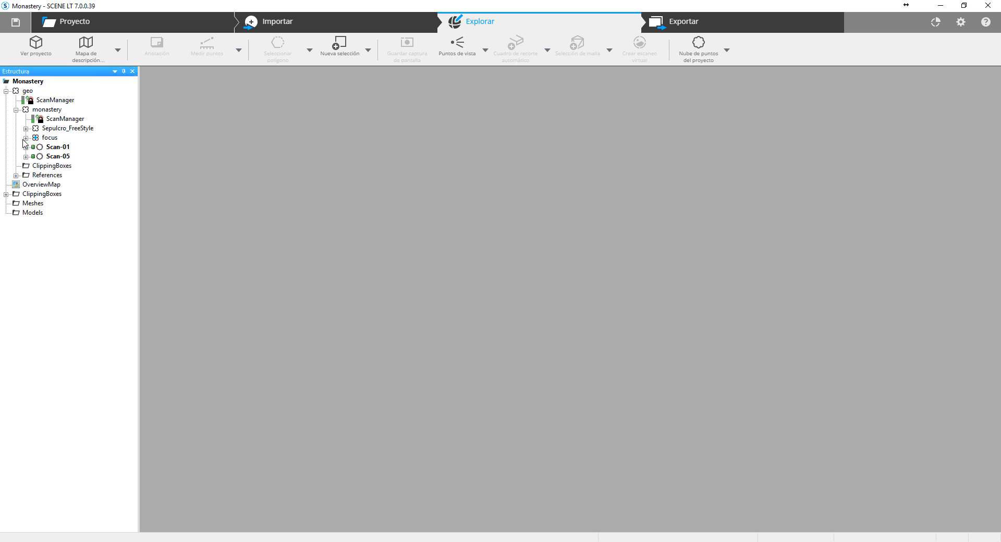
pyautogui.doubleClick(56, 149)
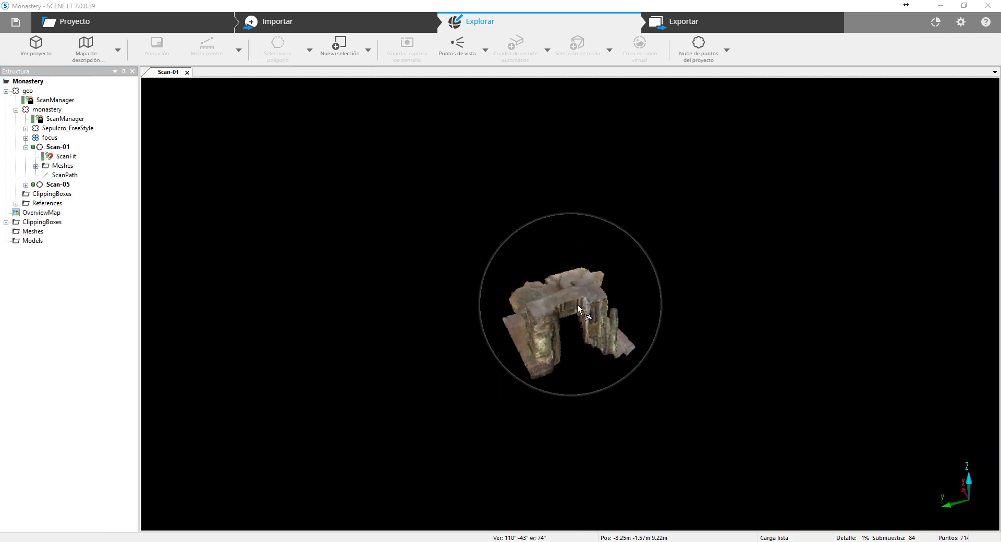
pyautogui.moveTo(577, 304); pyautogui.dragTo(507, 301)
pyautogui.scroll(8, 408, 362)
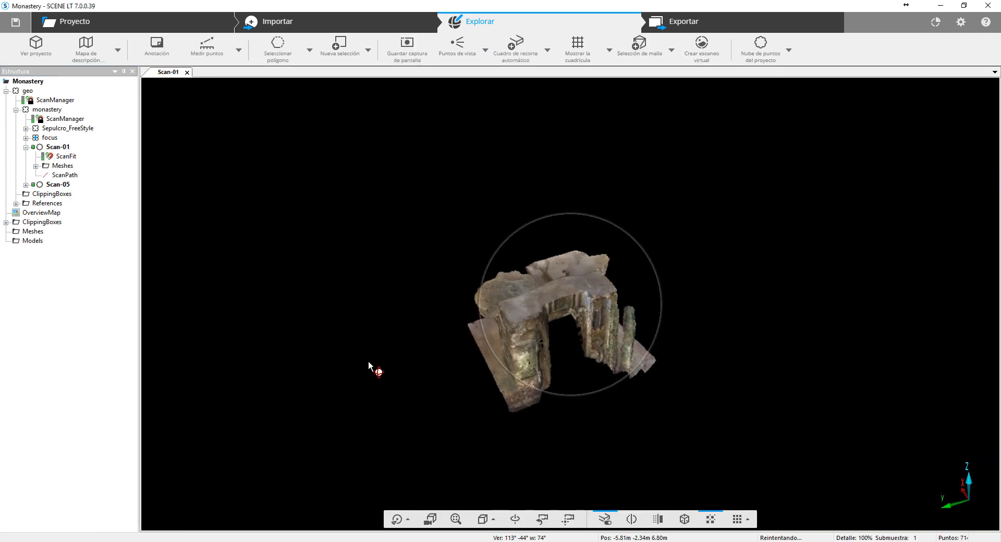
pyautogui.moveTo(300, 362)
pyautogui.mouseDown()
pyautogui.moveTo(453, 329)
pyautogui.moveTo(500, 302)
pyautogui.moveTo(470, 256)
pyautogui.moveTo(436, 285)
pyautogui.moveTo(333, 335)
pyautogui.moveTo(342, 306)
pyautogui.moveTo(393, 310)
pyautogui.moveTo(352, 336)
pyautogui.moveTo(476, 326)
pyautogui.moveTo(617, 261)
pyautogui.moveTo(556, 166)
pyautogui.moveTo(361, 279)
pyautogui.moveTo(268, 381)
pyautogui.moveTo(219, 315)
pyautogui.moveTo(511, 366)
pyautogui.moveTo(609, 189)
pyautogui.moveTo(383, 193)
pyautogui.moveTo(369, 339)
pyautogui.moveTo(384, 378)
pyautogui.mouseUp()
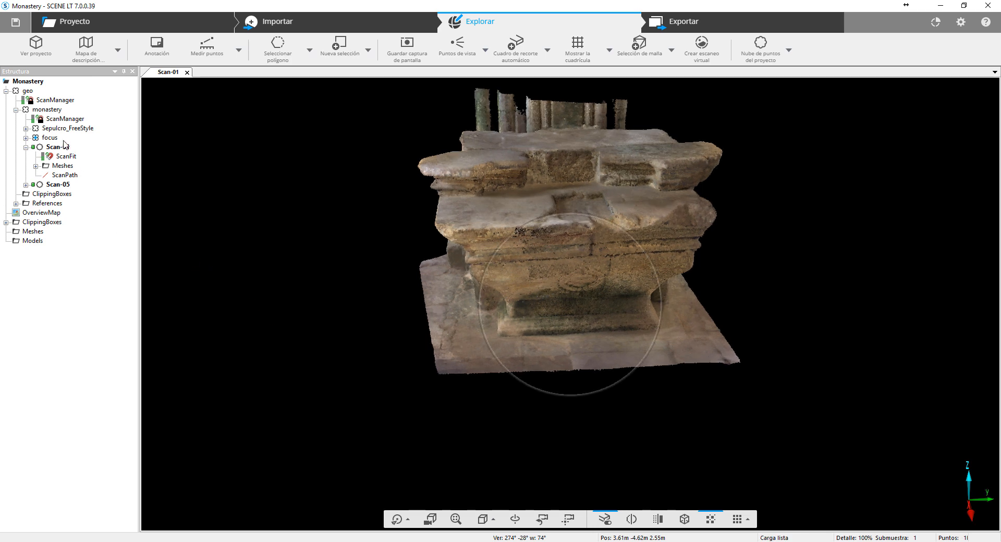
# - Open Scan-05 on its own and examine the carved tomb slab from closer up
pyautogui.doubleClick(57, 185)
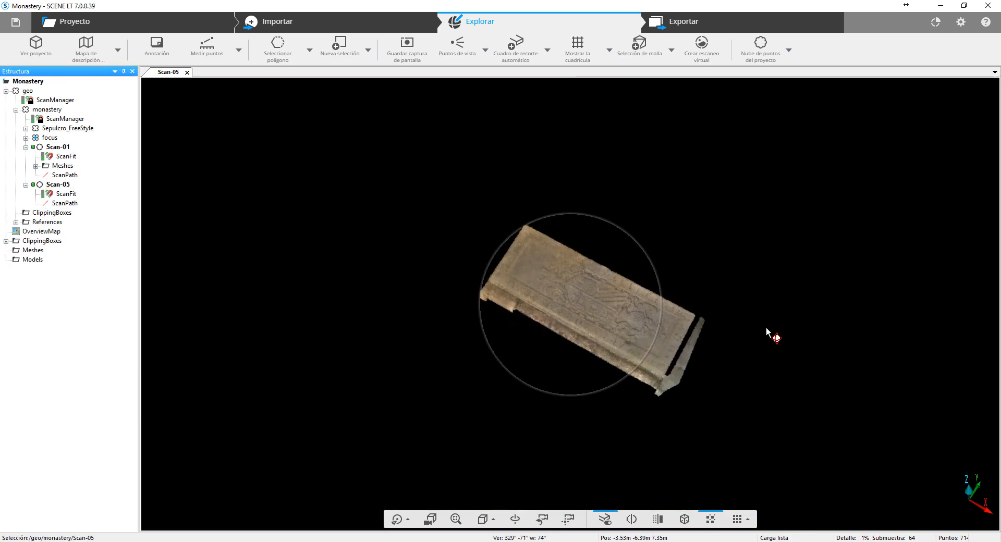
pyautogui.moveTo(563, 319); pyautogui.dragTo(574, 315)
pyautogui.scroll(3, 412, 361)
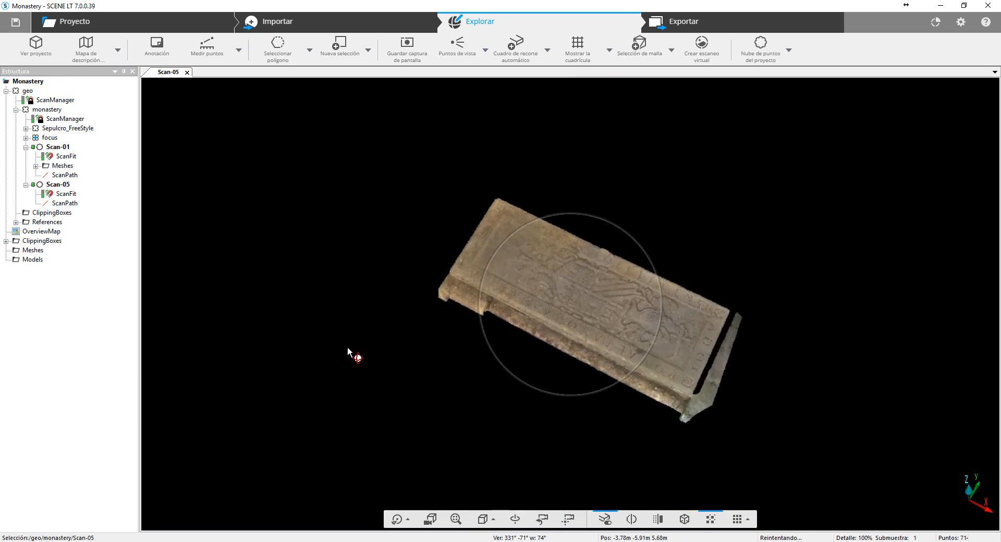
pyautogui.moveTo(348, 352); pyautogui.dragTo(527, 293)
pyautogui.scroll(4, 597, 335)
pyautogui.moveTo(754, 386); pyautogui.dragTo(697, 404)
# - Set the point size of the Scan-05 view to Pequeño and inspect the slab's carved relief and lettering
pyautogui.click(746, 520)
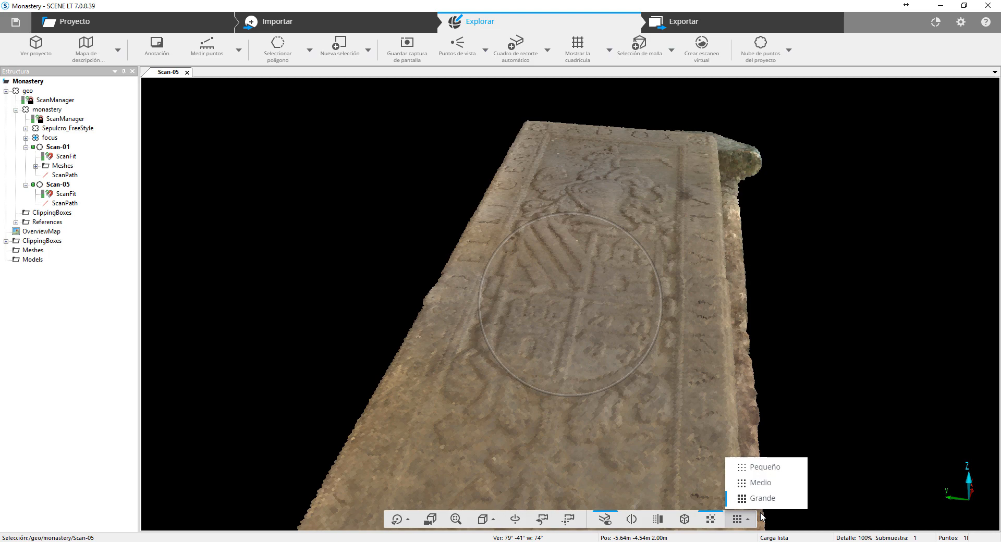
pyautogui.click(768, 473)
pyautogui.moveTo(541, 421); pyautogui.dragTo(608, 287)
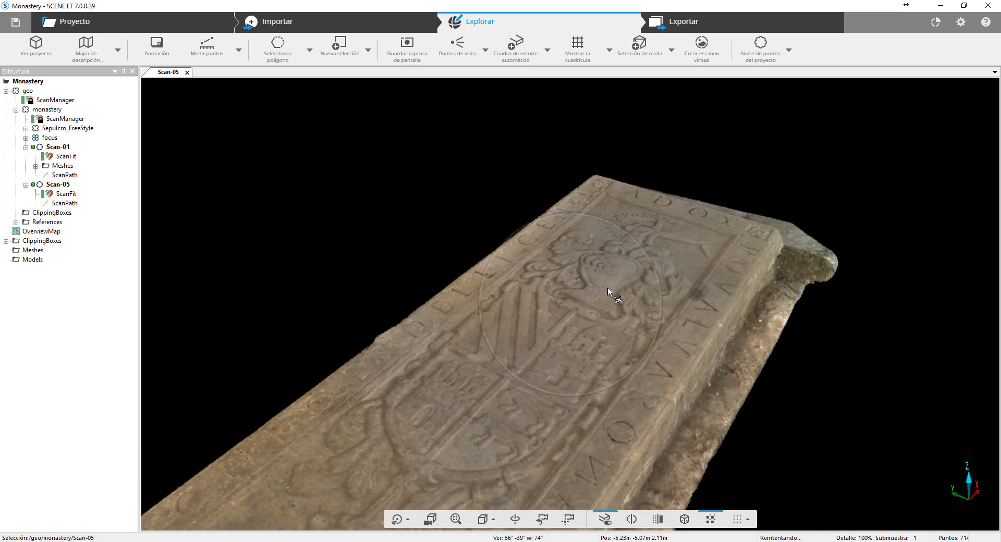
pyautogui.scroll(6, 620, 345)
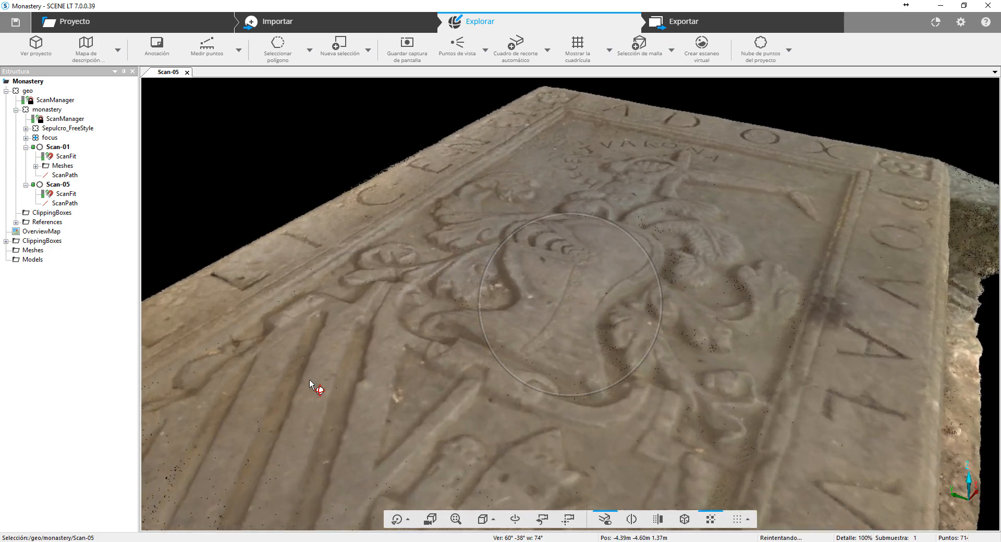
pyautogui.moveTo(309, 380); pyautogui.dragTo(272, 378)
pyautogui.scroll(-8, 521, 324)
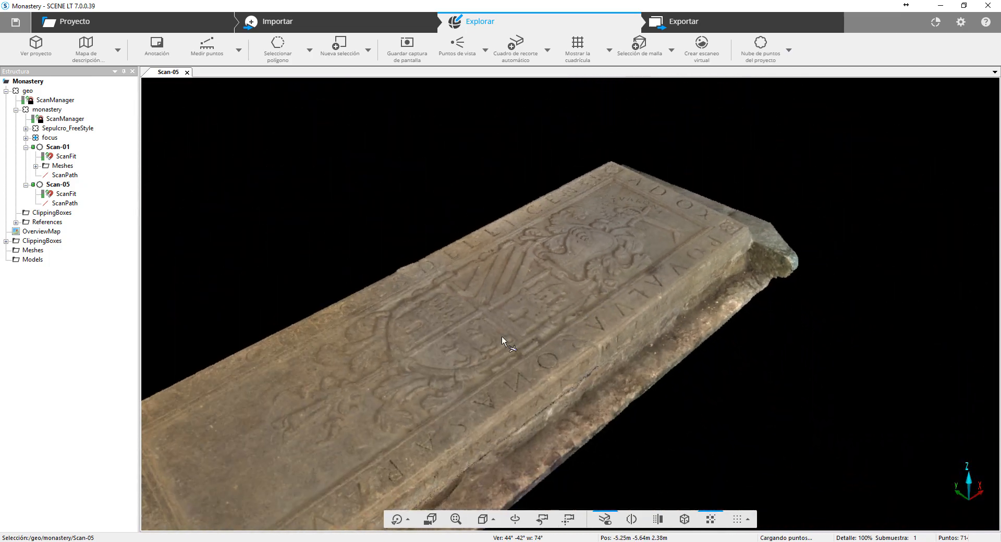
# - Collapse the Scan-05 and Scan-01 branches in the project structure and expand the focus cluster
pyautogui.click(25, 185)
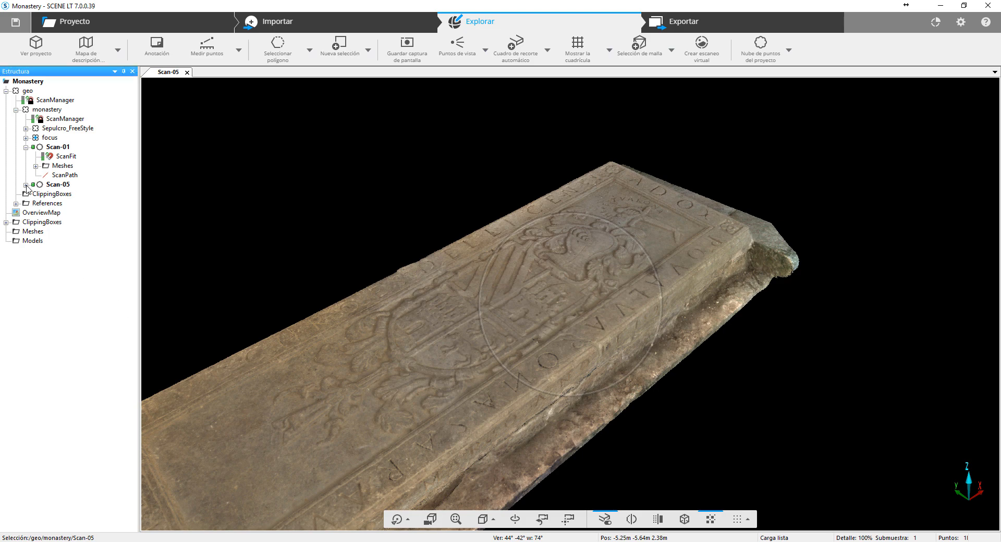
pyautogui.click(26, 148)
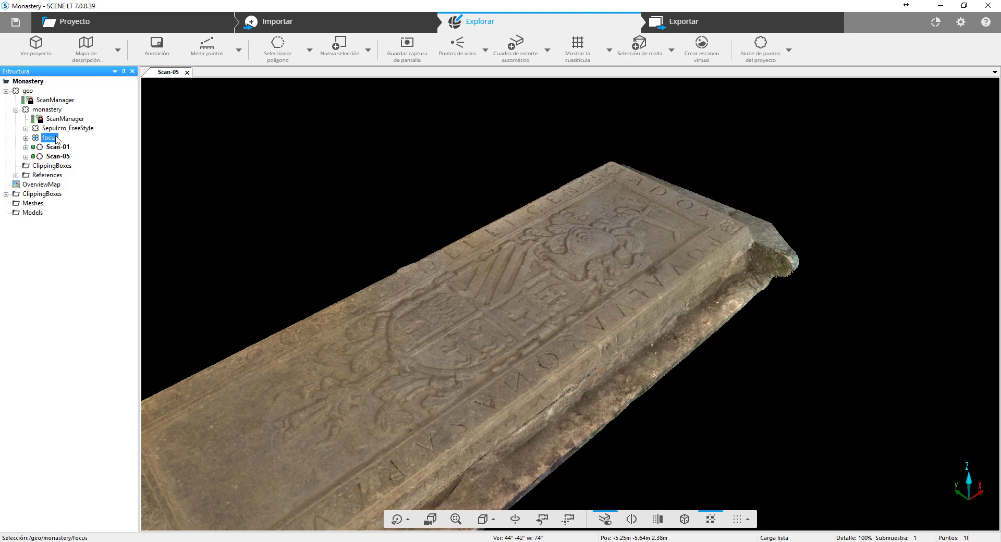
pyautogui.click(26, 138)
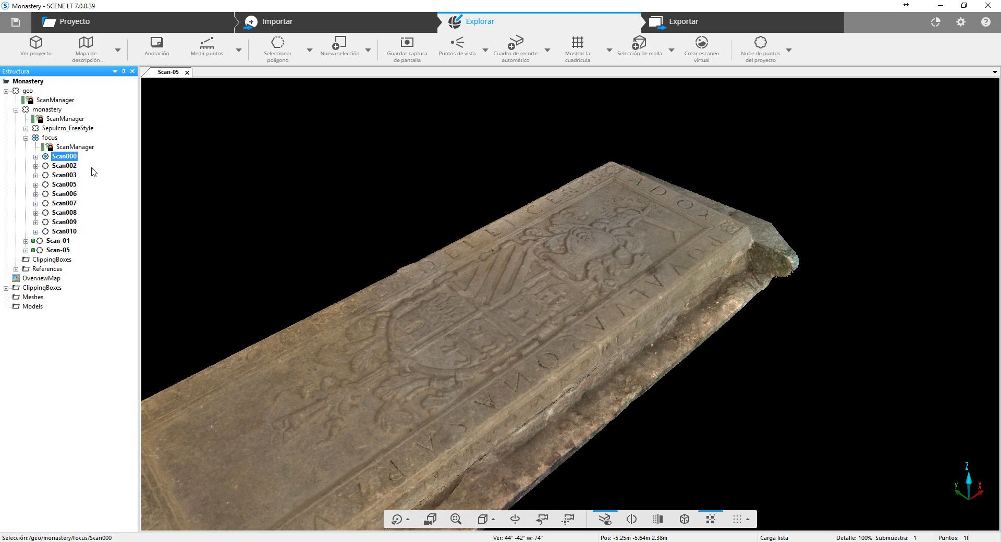
# - Open Scan000 from the focus cluster and look around its panoramic view toward the nave
pyautogui.rightClick(66, 161)
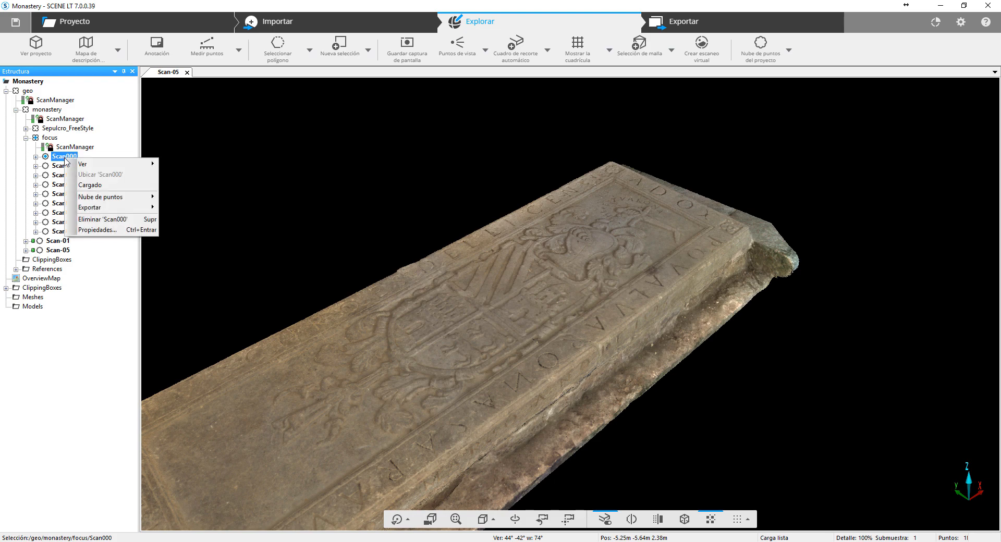
pyautogui.moveTo(86, 163)
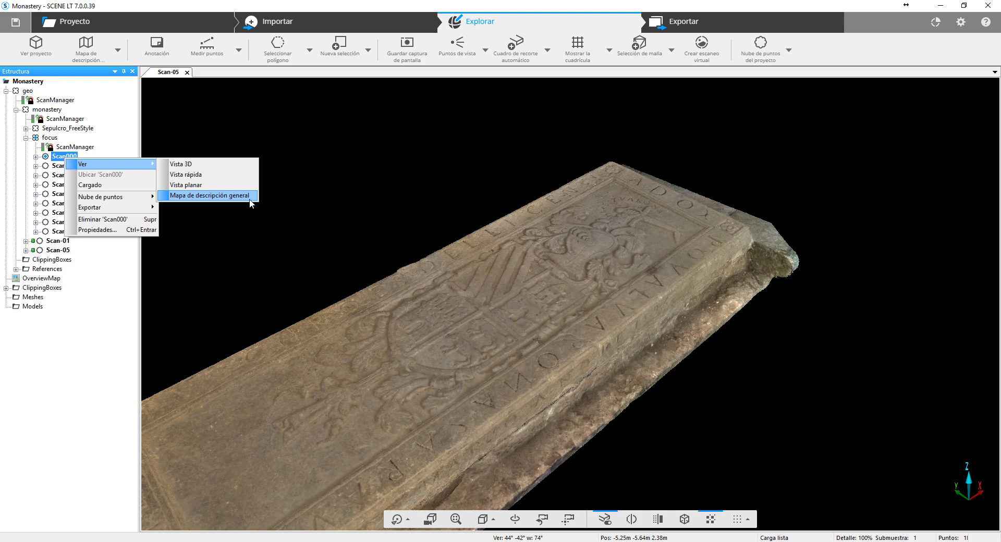
pyautogui.doubleClick(61, 156)
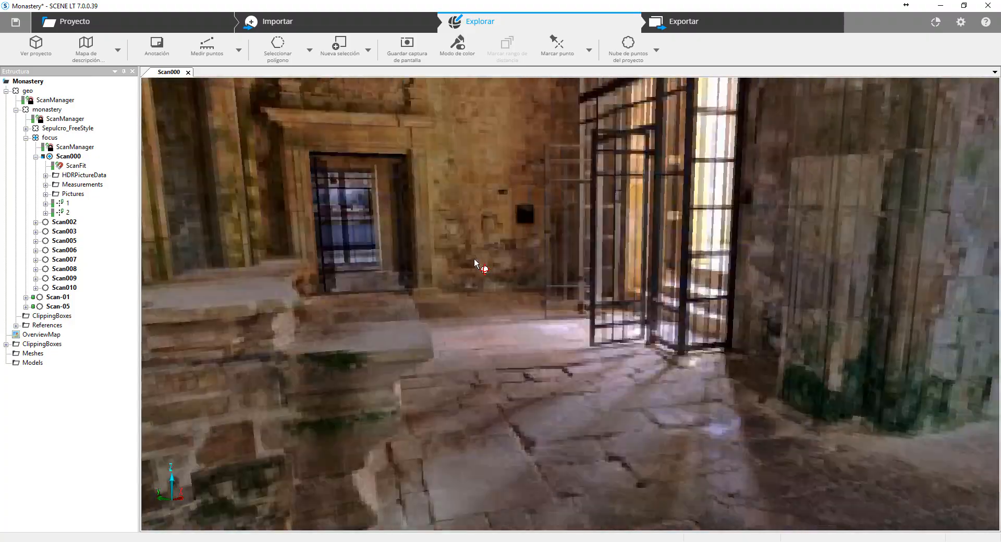
pyautogui.moveTo(474, 259); pyautogui.dragTo(626, 265)
pyautogui.moveTo(436, 272); pyautogui.dragTo(480, 259)
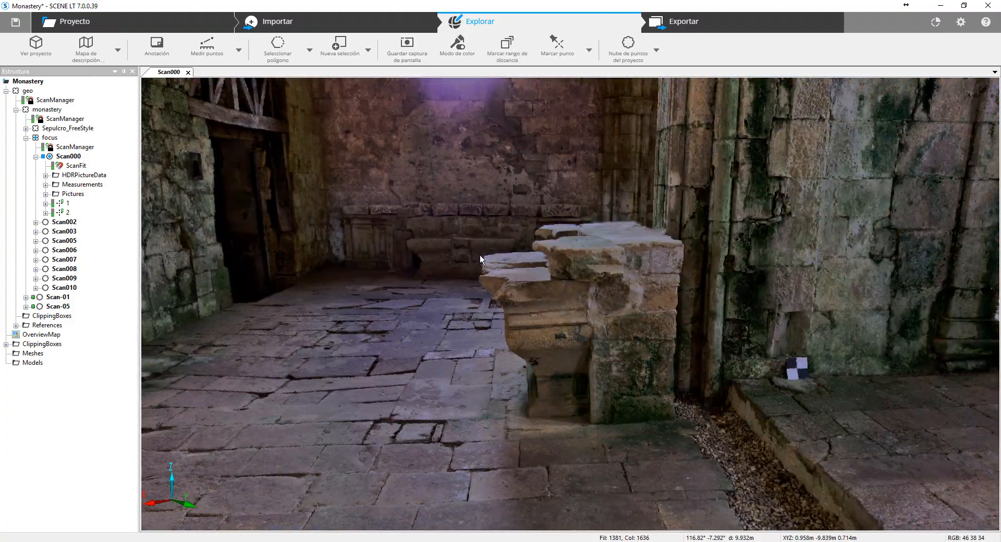
pyautogui.scroll(-4, 424, 255)
pyautogui.moveTo(464, 223); pyautogui.dragTo(512, 274)
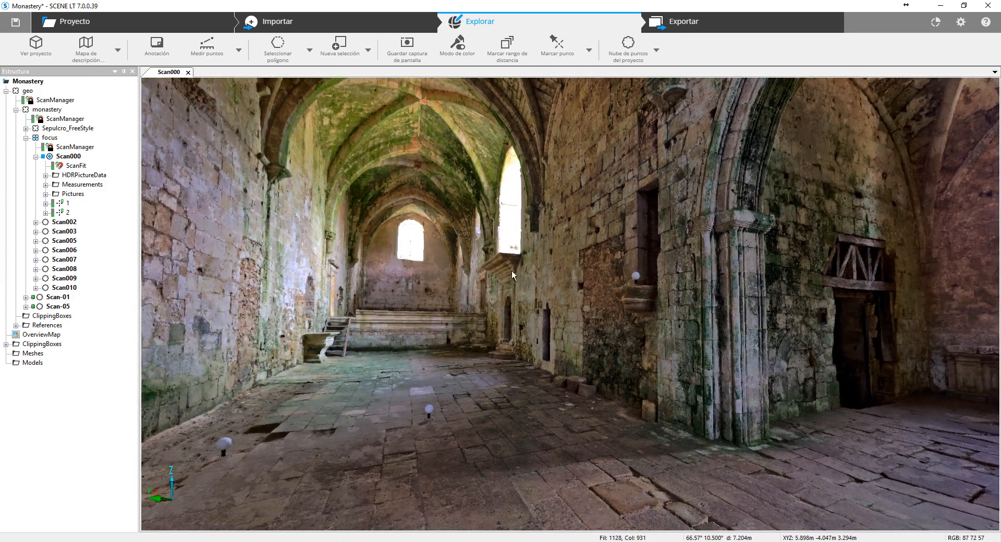
# - Collapse the Scan000 branch and turn its panoramic view toward the iron gate and doorway
pyautogui.click(35, 157)
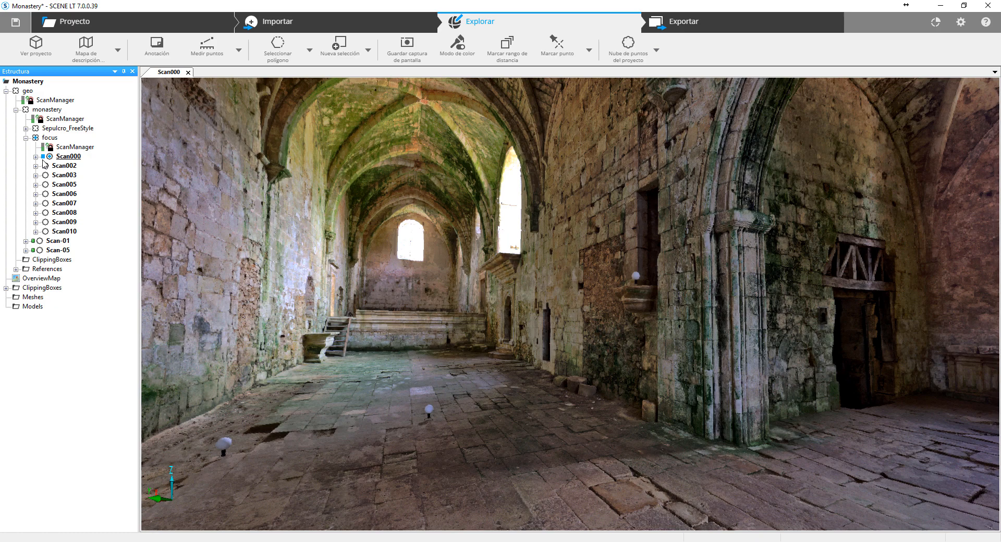
pyautogui.moveTo(561, 283); pyautogui.dragTo(479, 318)
pyautogui.moveTo(653, 382); pyautogui.dragTo(554, 327)
pyautogui.scroll(-5, 553, 313)
# - Check the layer and extra visibility settings of the Scan000 view, and return to the panorama
pyautogui.rightClick(597, 321)
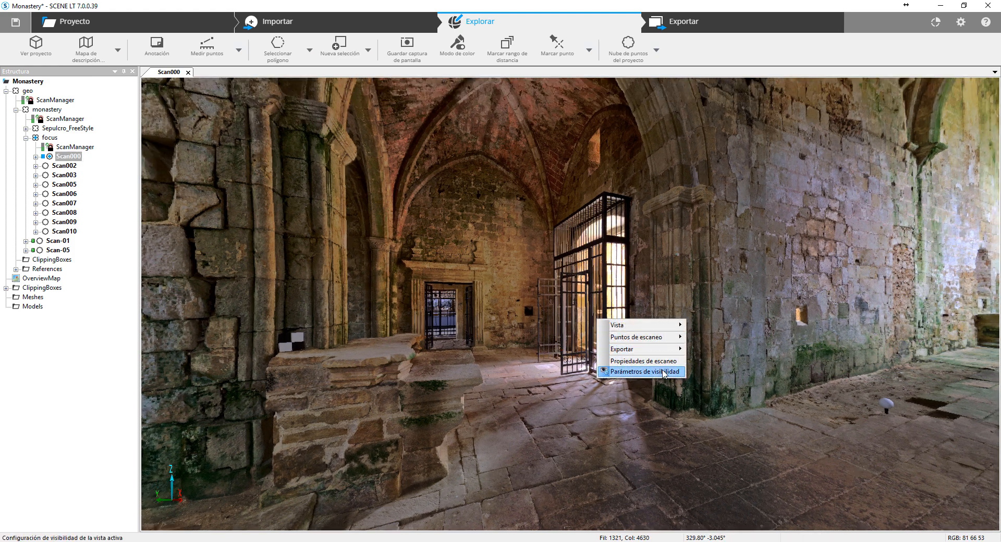
pyautogui.click(625, 372)
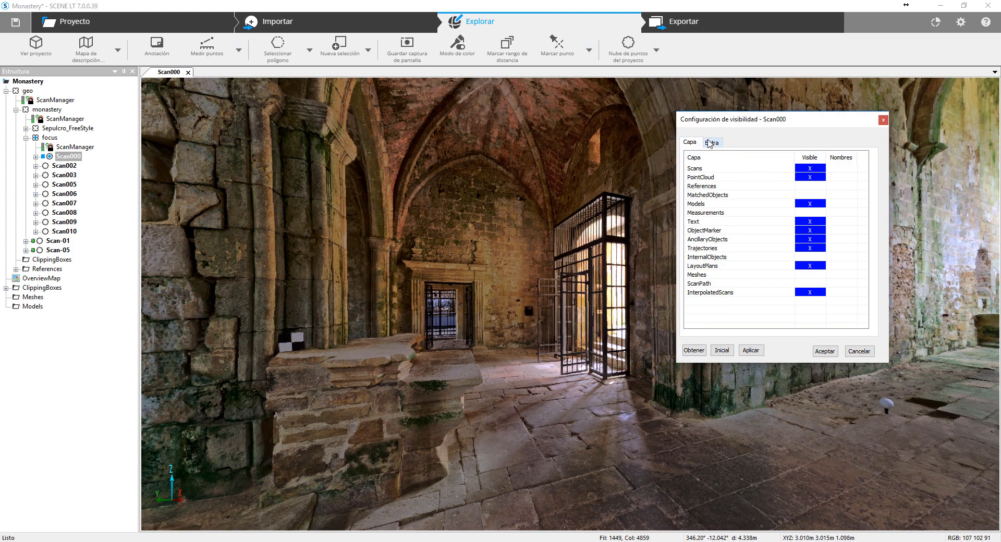
pyautogui.click(710, 142)
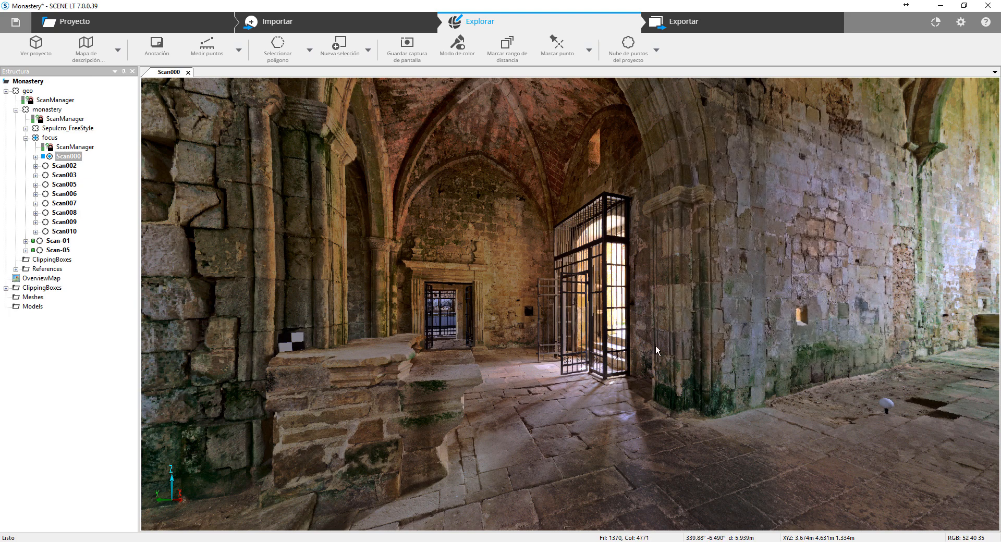
pyautogui.moveTo(656, 350); pyautogui.dragTo(645, 342)
# - Close the Scan000 view and reopen it from the project structure
pyautogui.click(188, 72)
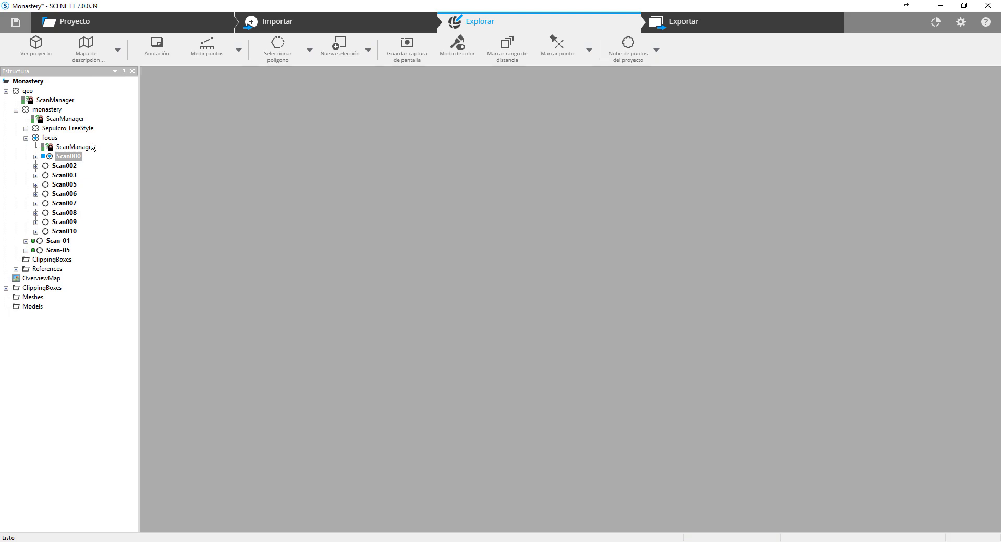
pyautogui.doubleClick(79, 156)
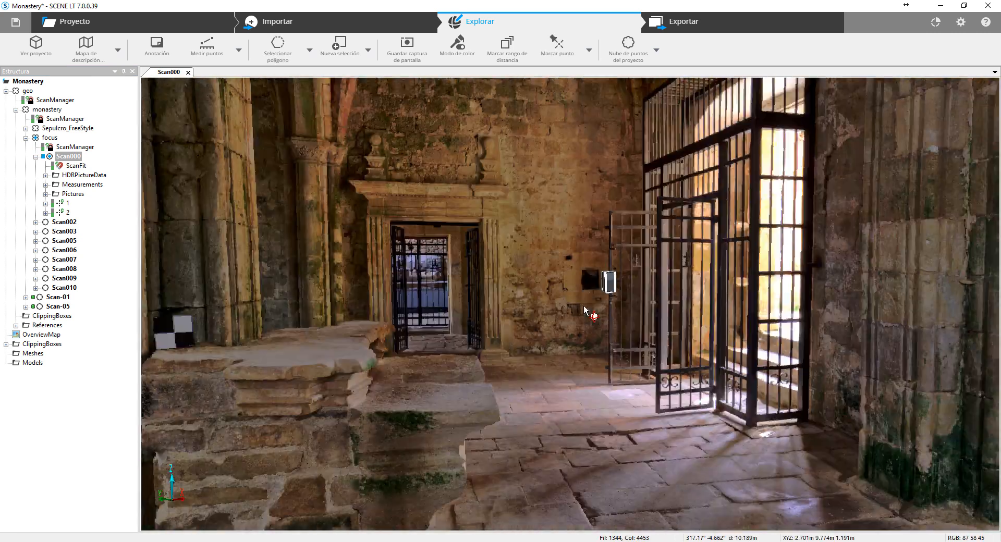
pyautogui.moveTo(585, 310); pyautogui.dragTo(573, 305)
# - Go to the Scan008 panorama using its scan position marker beside the iron gate in Scan000
pyautogui.doubleClick(543, 264)
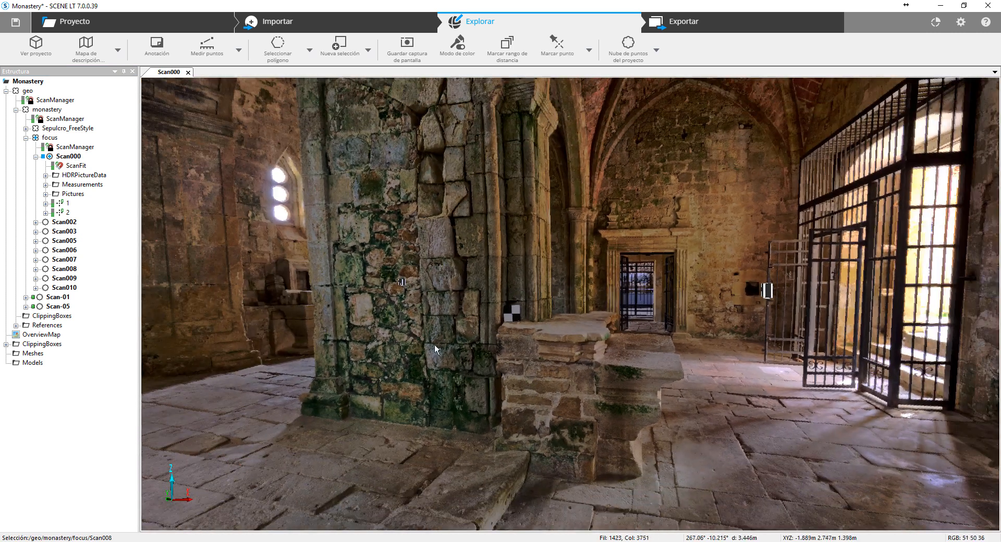
pyautogui.moveTo(435, 350)
pyautogui.mouseDown()
pyautogui.moveTo(553, 342)
pyautogui.moveTo(428, 339)
pyautogui.mouseUp()
pyautogui.moveTo(607, 355); pyautogui.dragTo(531, 343)
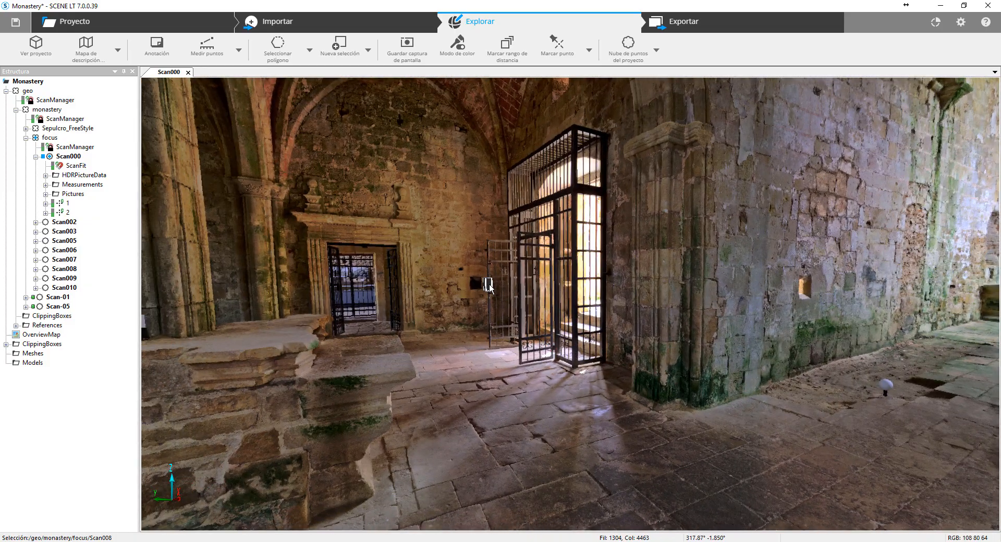
pyautogui.doubleClick(488, 286)
# - Look around the Scan008 panorama toward the arched chapels and the vaulted ceiling
pyautogui.moveTo(681, 339); pyautogui.dragTo(448, 339)
pyautogui.moveTo(627, 315); pyautogui.dragTo(568, 374)
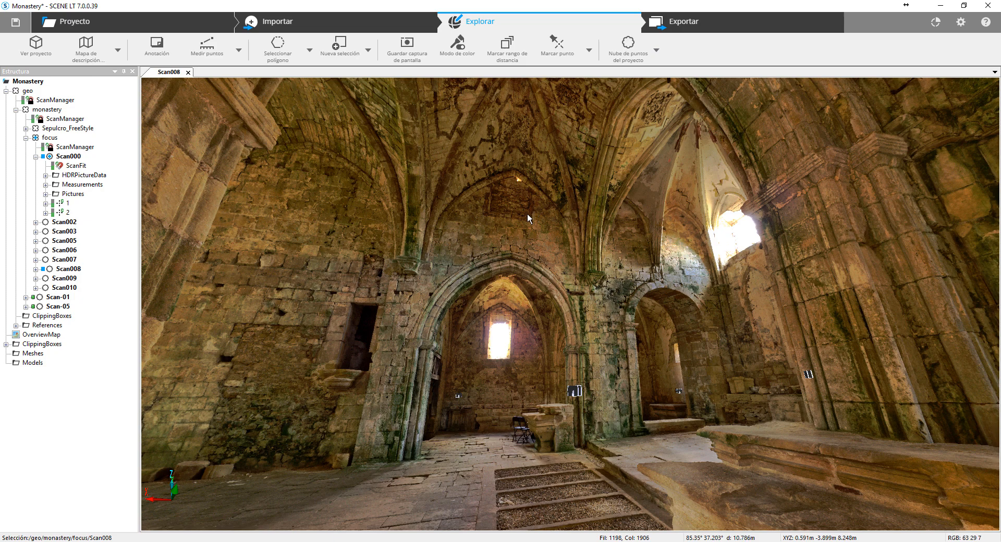
pyautogui.moveTo(528, 216); pyautogui.dragTo(655, 207)
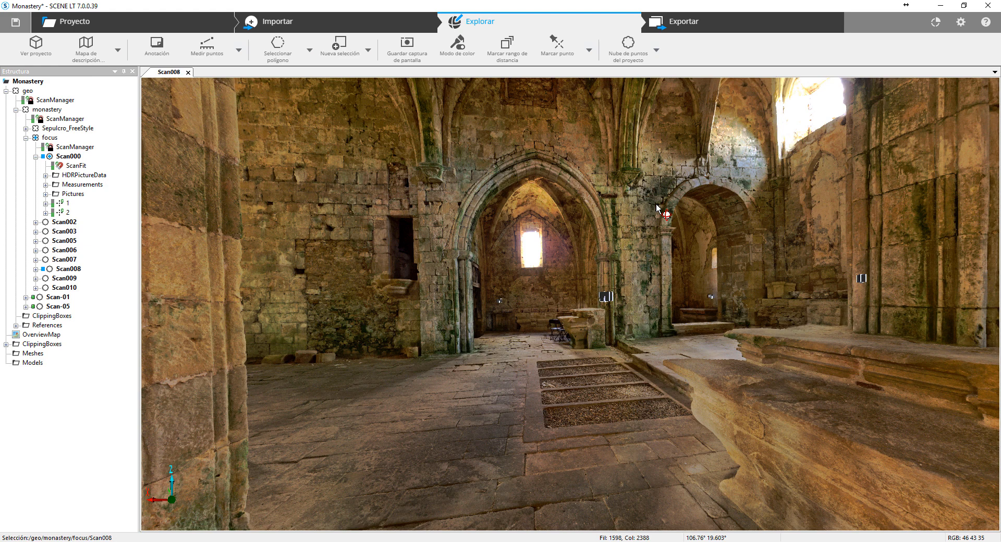
# - Open the 3D view of Scan002 from the project structure and view its whole point cloud from several sides
pyautogui.rightClick(60, 223)
pyautogui.moveTo(99, 243)
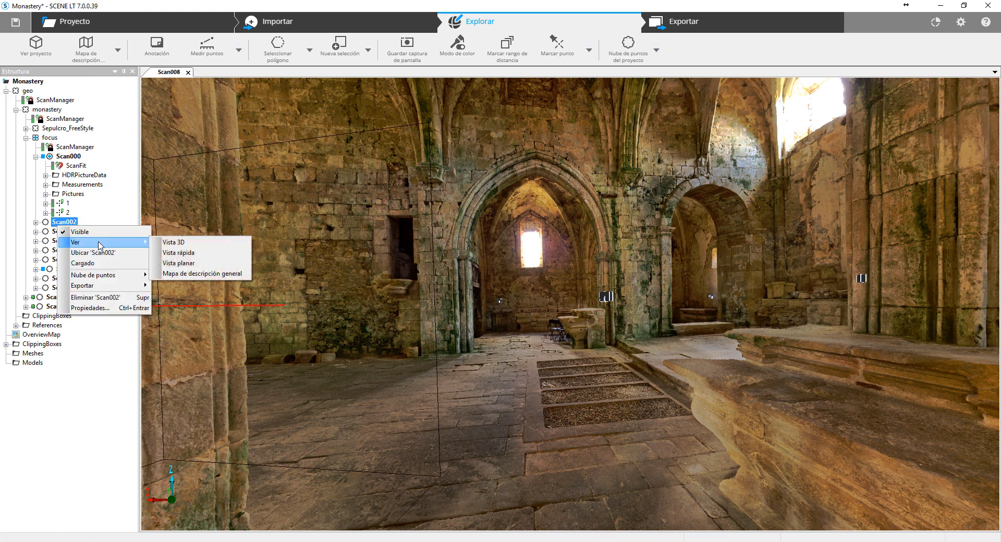
pyautogui.click(198, 242)
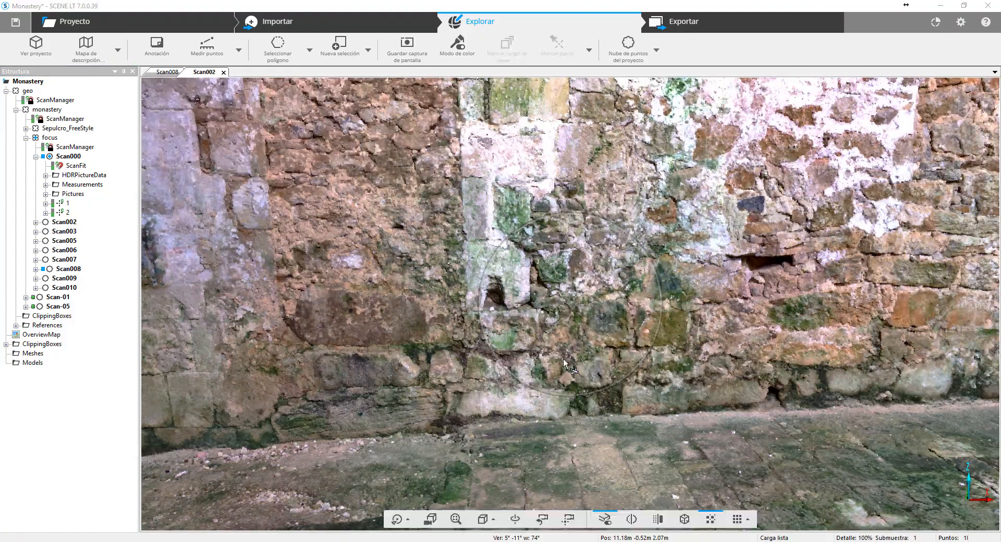
pyautogui.moveTo(563, 358); pyautogui.dragTo(660, 441)
pyautogui.click(454, 521)
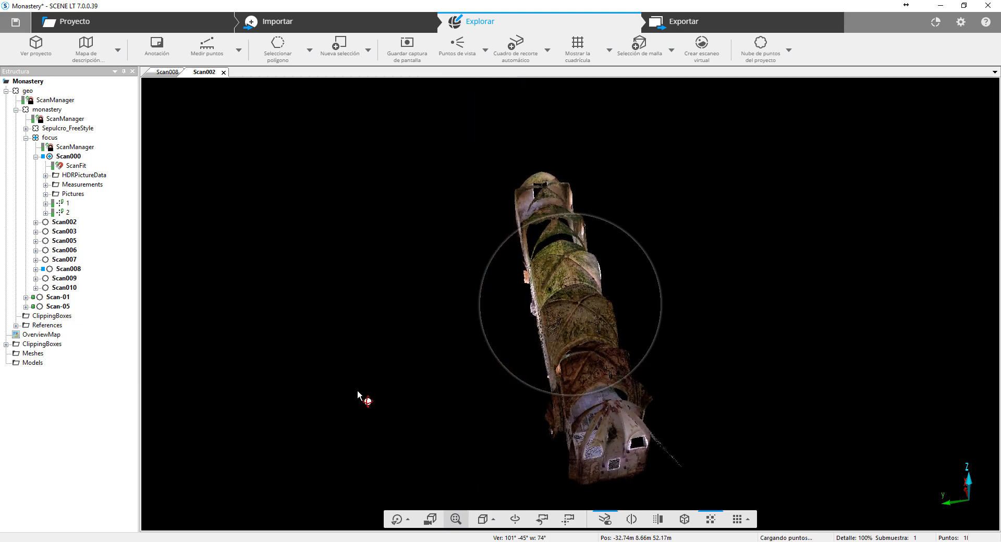
pyautogui.moveTo(358, 394); pyautogui.dragTo(138, 321)
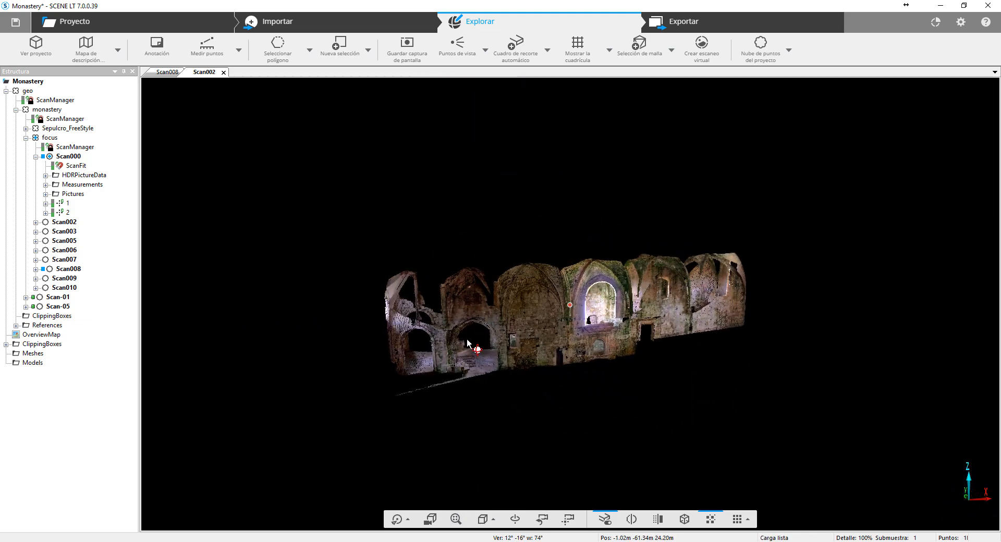
pyautogui.moveTo(781, 364); pyautogui.dragTo(662, 362)
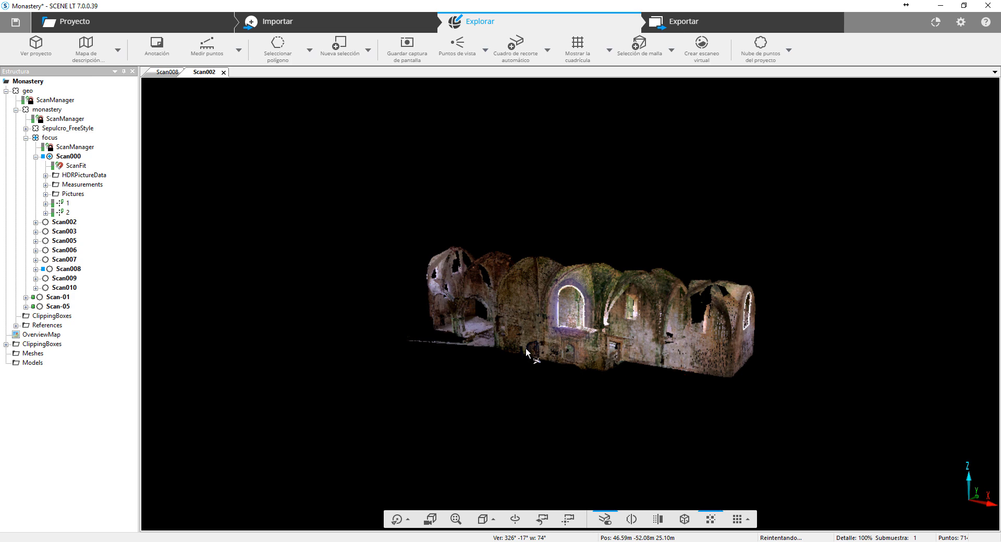
# - Close the Scan002 3D view and the Scan008 panorama
pyautogui.click(223, 72)
pyautogui.click(66, 270)
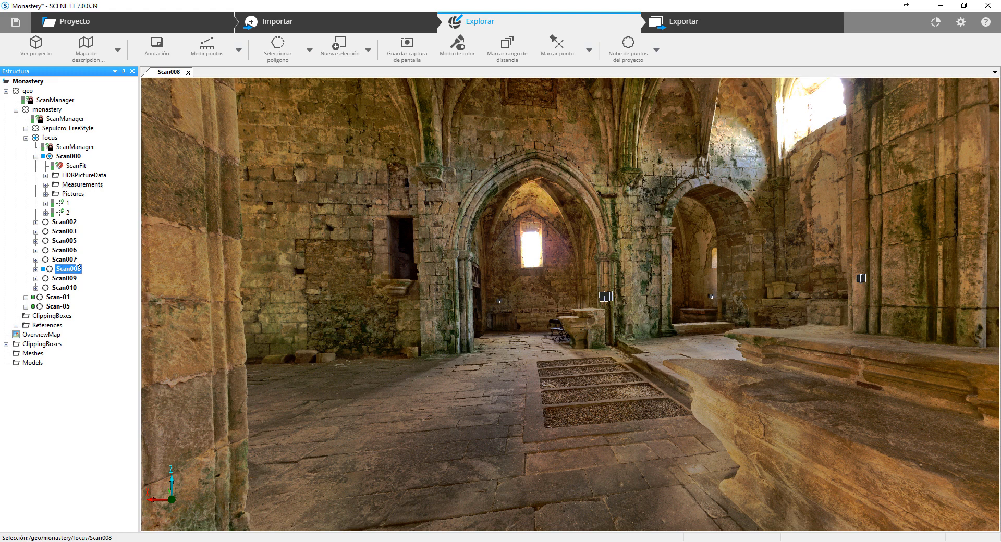
pyautogui.click(189, 72)
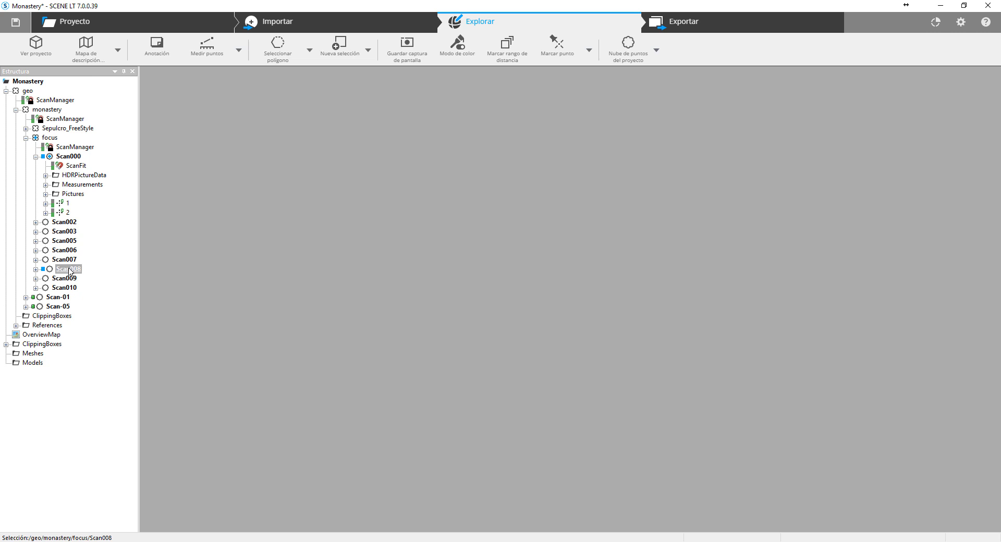
# - Unload Scan008 and the remaining loaded scan under geo, and collapse the Scan000 branch in the project structure
pyautogui.rightClick(70, 270)
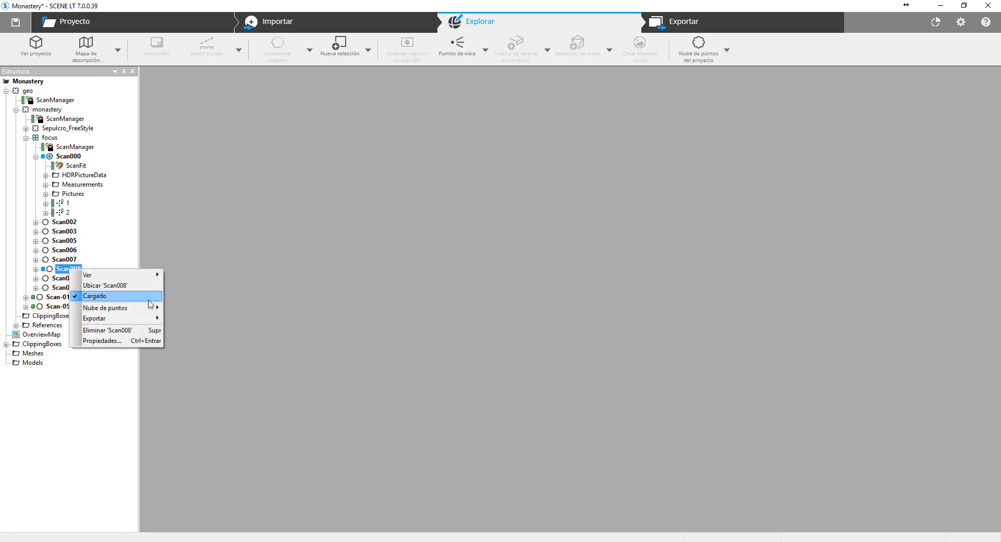
pyautogui.click(148, 297)
pyautogui.click(27, 92)
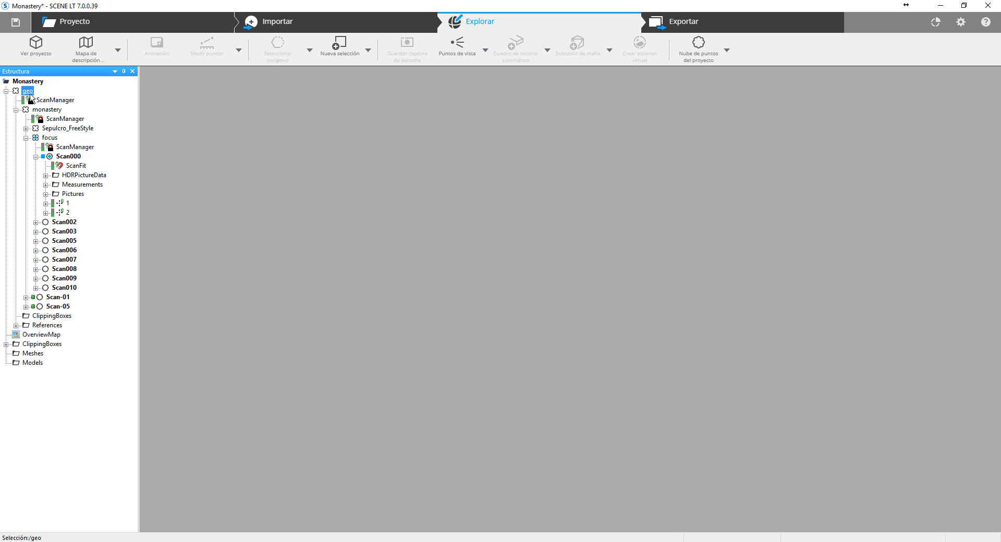
pyautogui.rightClick(30, 95)
pyautogui.click(95, 147)
pyautogui.click(35, 156)
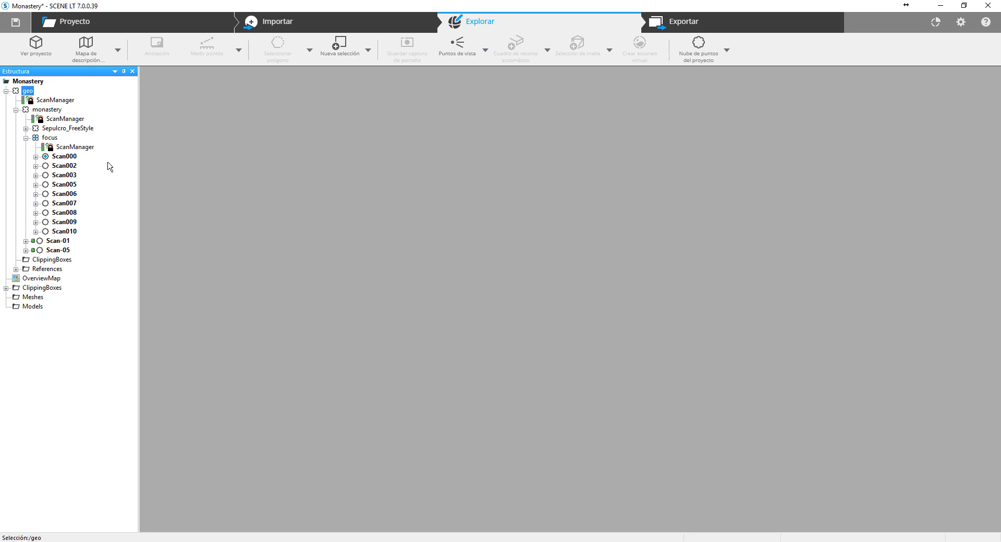
# - Open the project's overview map and check the view options offered by the Scan-01 and Scan000 position markers
pyautogui.click(87, 60)
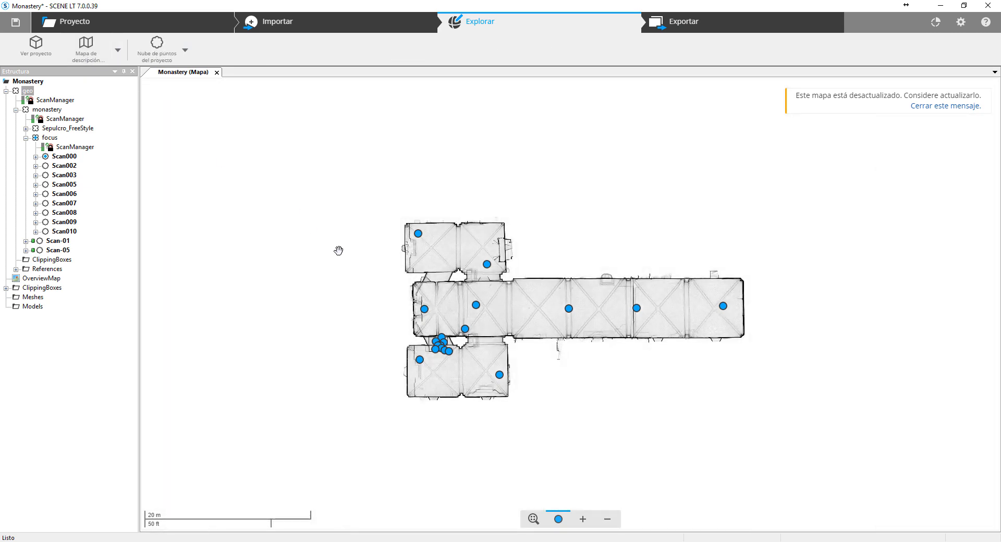
pyautogui.scroll(8, 402, 333)
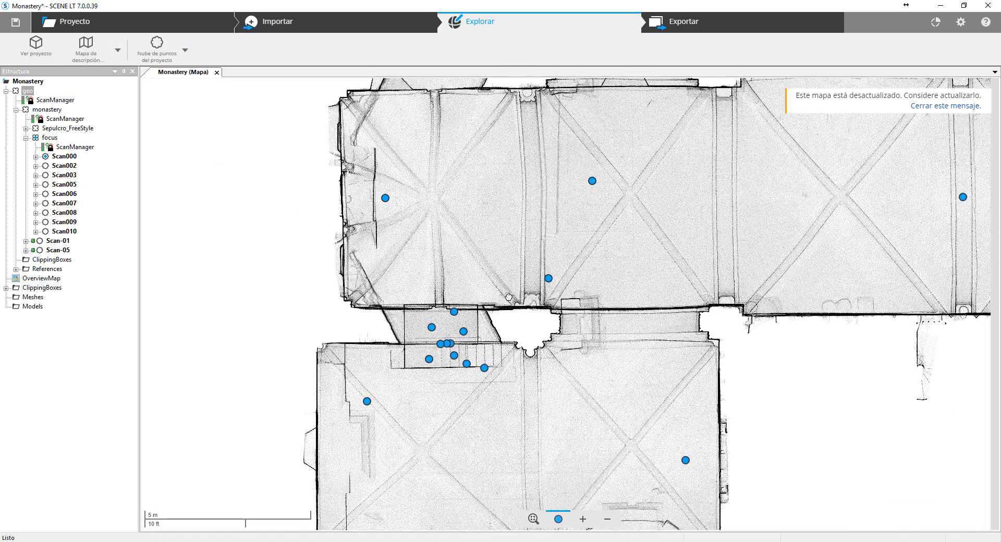
pyautogui.moveTo(475, 242); pyautogui.dragTo(370, 351)
pyautogui.click(422, 371)
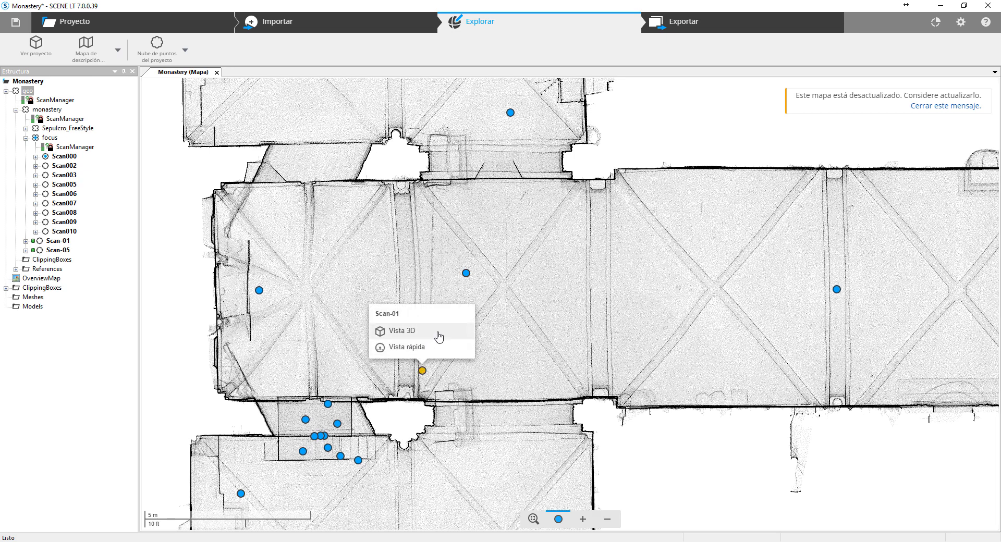
pyautogui.moveTo(505, 281); pyautogui.dragTo(510, 294)
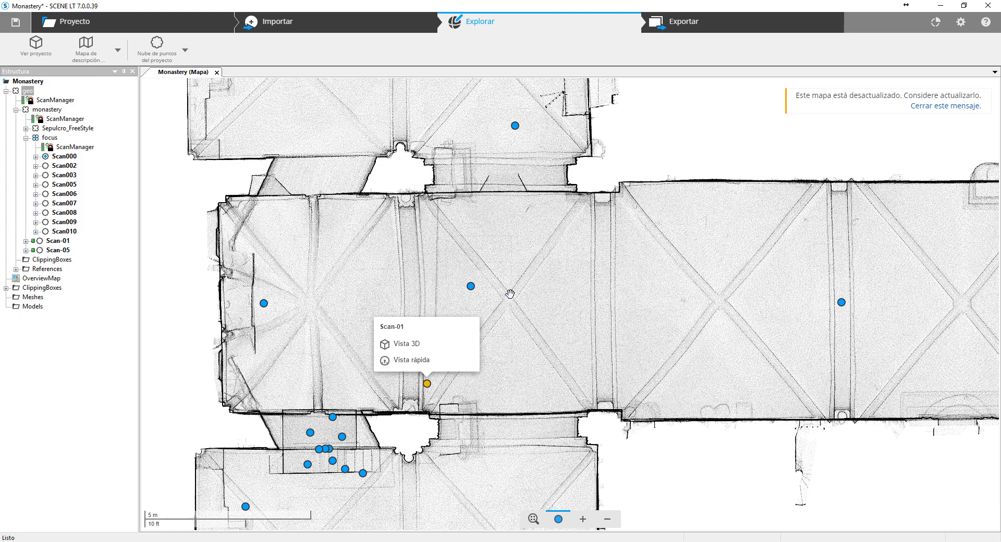
pyautogui.click(471, 287)
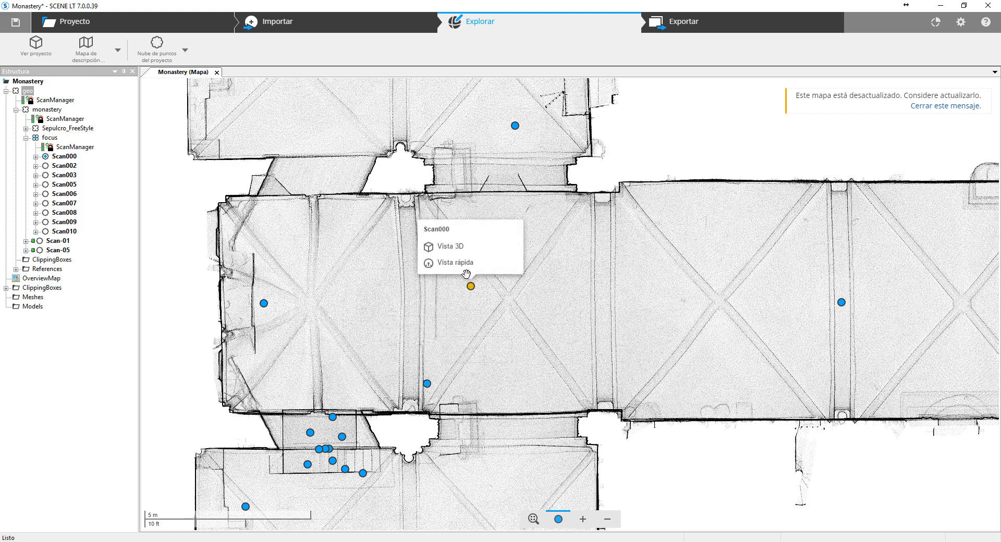
pyautogui.moveTo(379, 398); pyautogui.dragTo(364, 303)
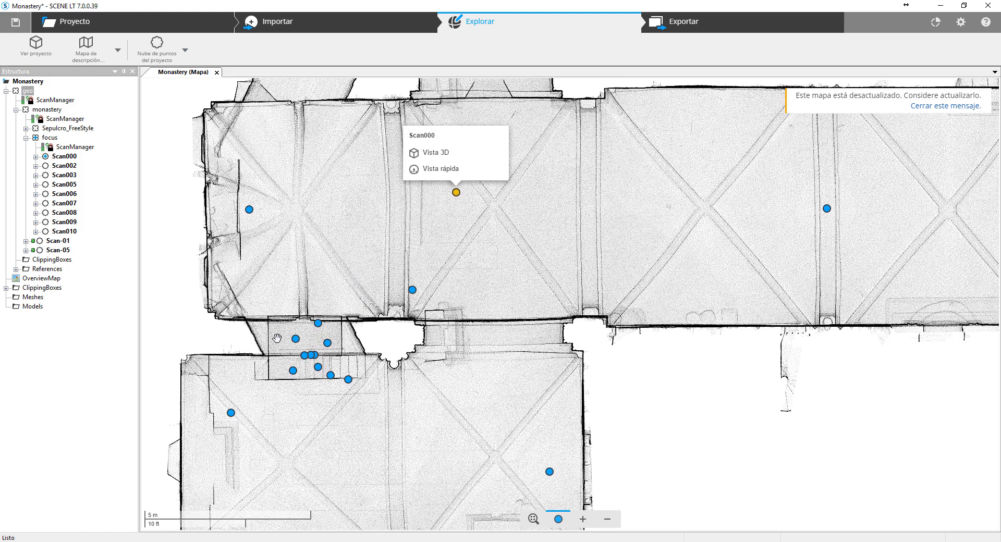
# - Open the 3D view of Scan-01 from its map marker and inspect the stone tomb's point cloud from several angles
pyautogui.click(412, 291)
pyautogui.click(409, 258)
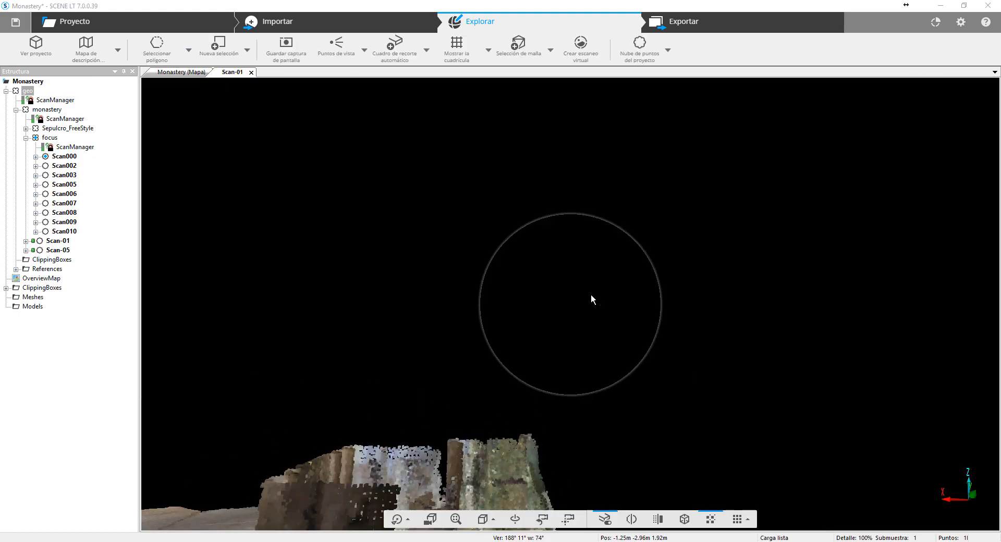
pyautogui.moveTo(590, 294); pyautogui.dragTo(535, 382)
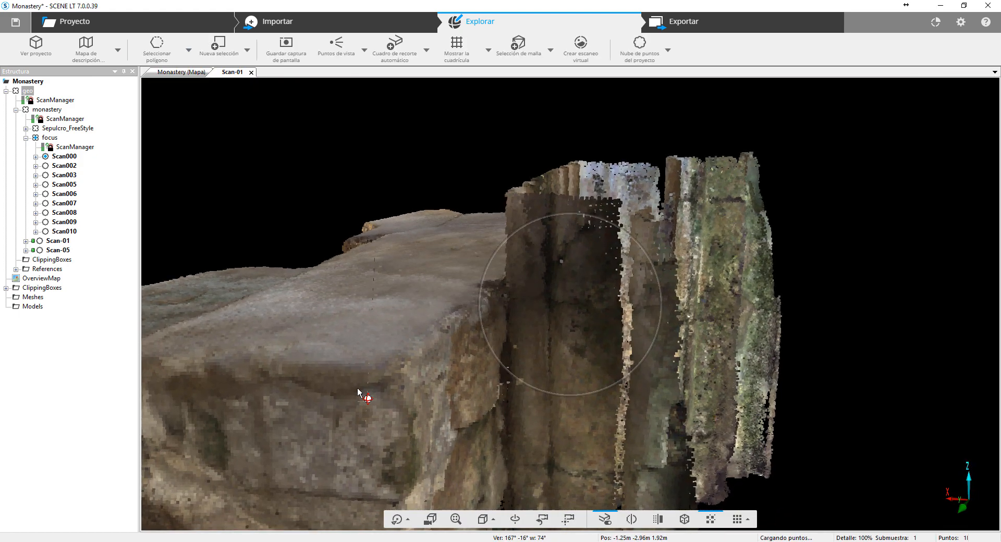
pyautogui.moveTo(358, 392); pyautogui.dragTo(451, 385)
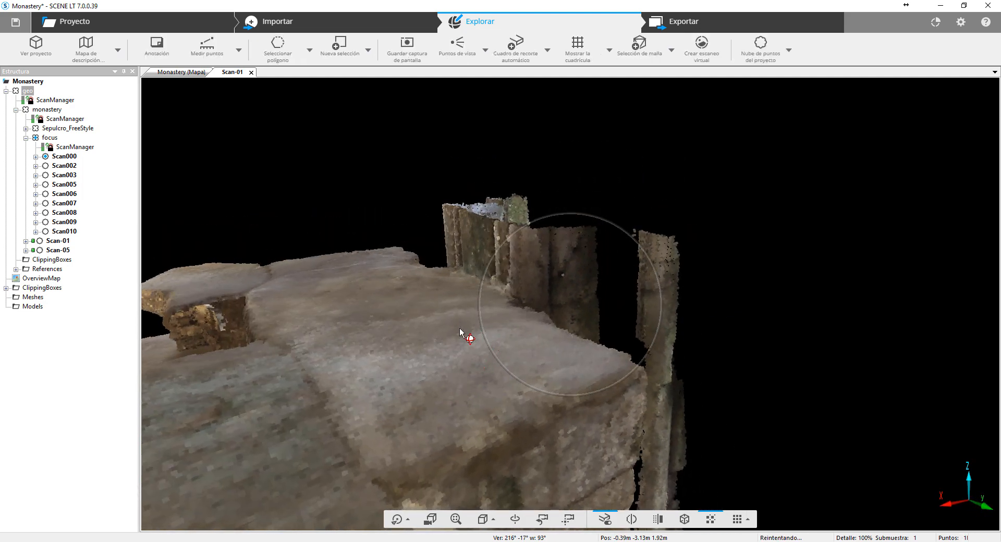
pyautogui.moveTo(460, 331); pyautogui.dragTo(718, 281)
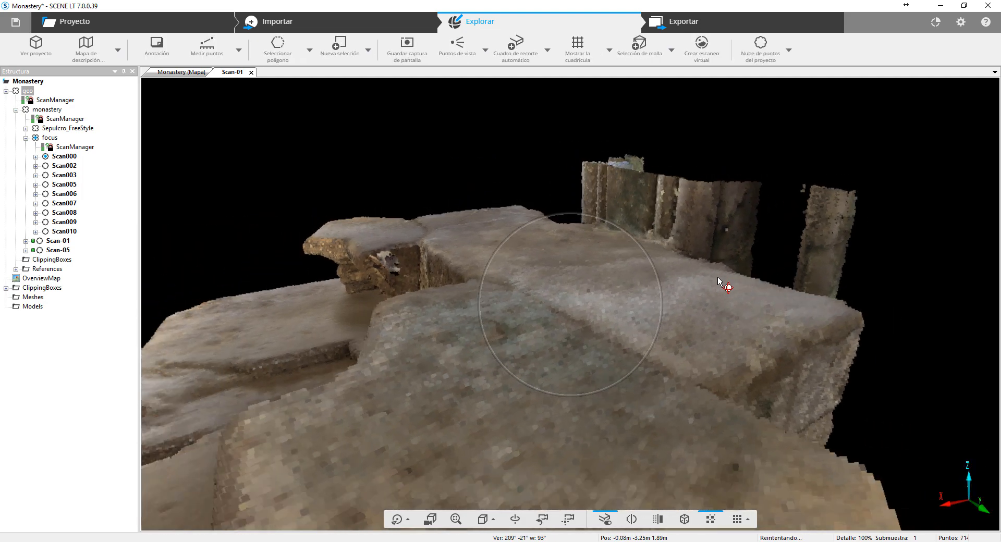
pyautogui.scroll(-5, 718, 281)
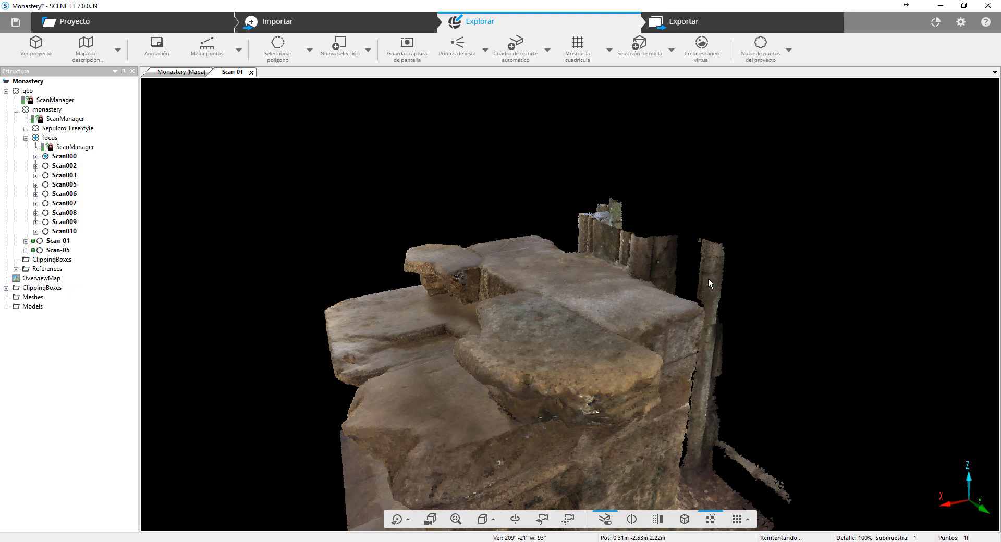
# - Return to the overview map and open the quick view of Scan005 from its marker in the lower chapel
pyautogui.click(177, 74)
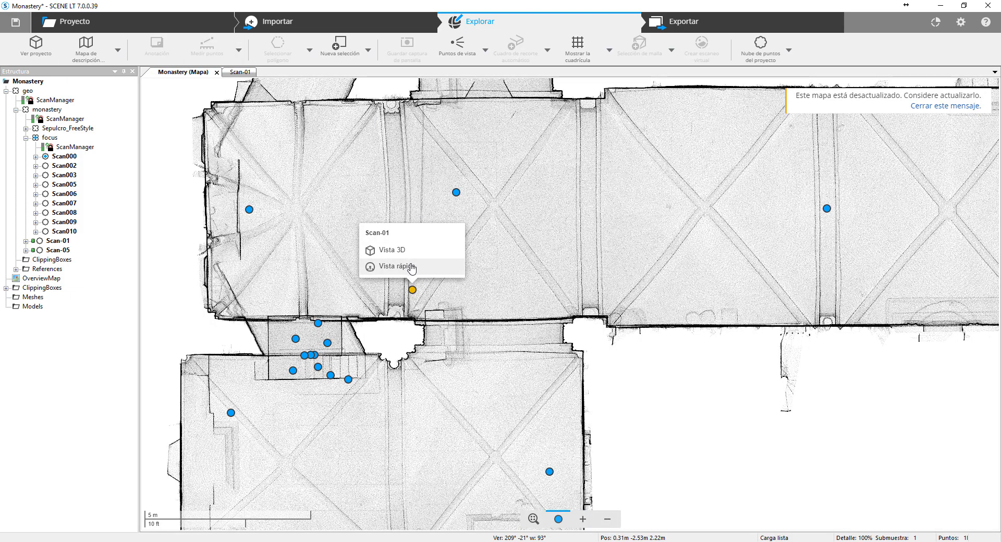
pyautogui.click(551, 235)
pyautogui.moveTo(572, 188); pyautogui.dragTo(536, 286)
pyautogui.scroll(-2, 558, 238)
pyautogui.scroll(-1, 558, 239)
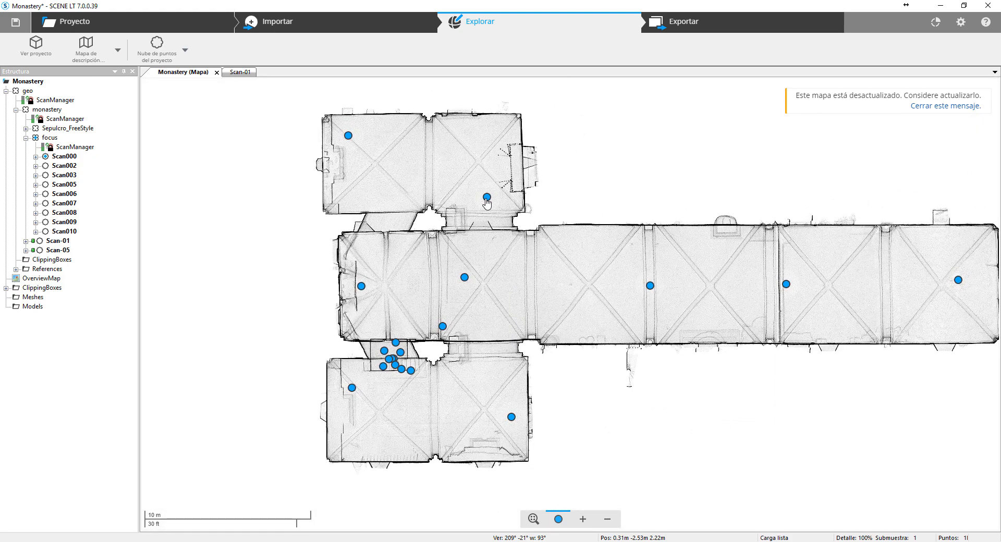
pyautogui.click(512, 418)
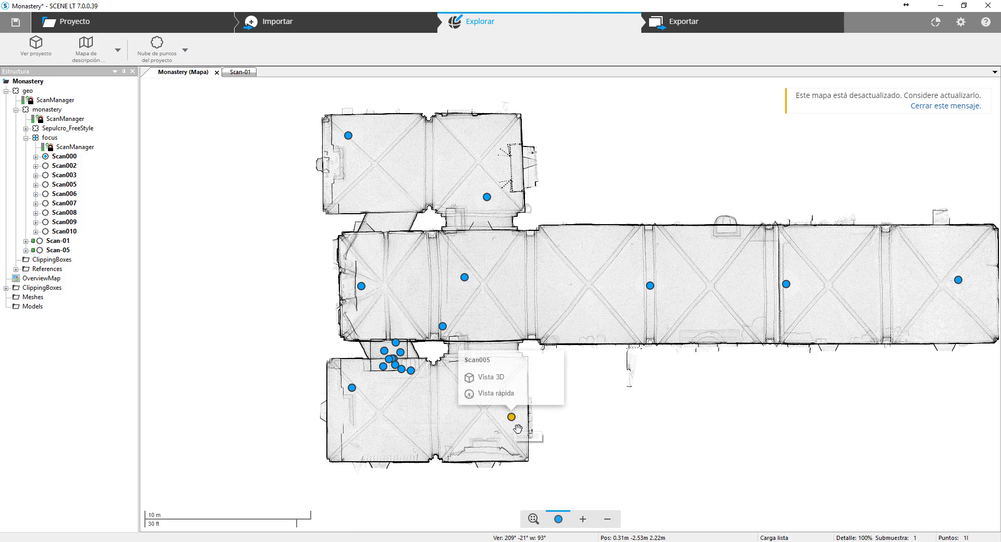
pyautogui.click(522, 397)
# - Look around the Scan005 panorama, examining the wooden beams, the mossy wall and the arched nave
pyautogui.moveTo(729, 321); pyautogui.dragTo(513, 333)
pyautogui.scroll(-2, 513, 333)
pyautogui.moveTo(734, 300); pyautogui.dragTo(622, 339)
pyautogui.moveTo(674, 299); pyautogui.dragTo(624, 298)
pyautogui.scroll(-6, 624, 298)
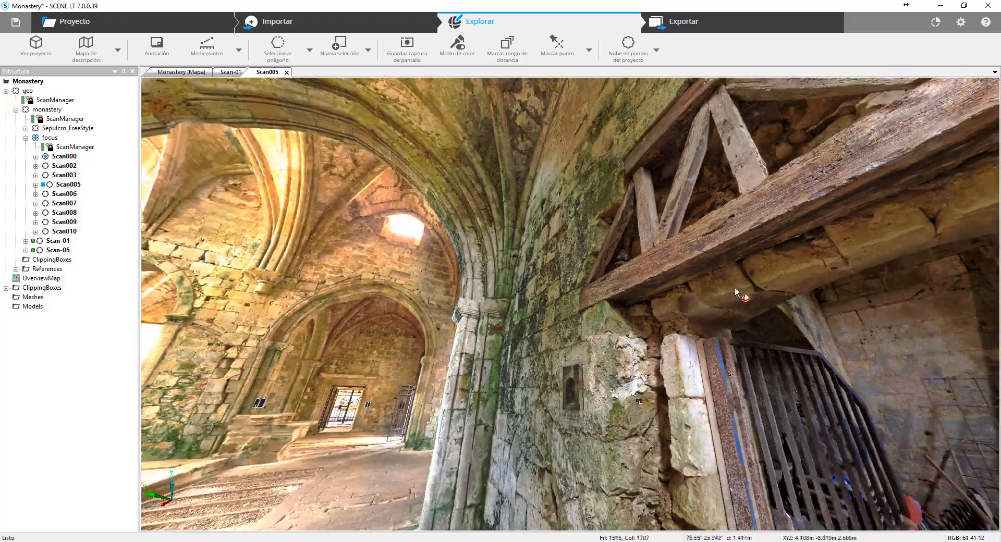
pyautogui.moveTo(736, 291); pyautogui.dragTo(550, 293)
pyautogui.scroll(3, 528, 352)
pyautogui.scroll(-3, 656, 380)
pyautogui.moveTo(655, 381); pyautogui.dragTo(584, 348)
pyautogui.scroll(-1, 598, 348)
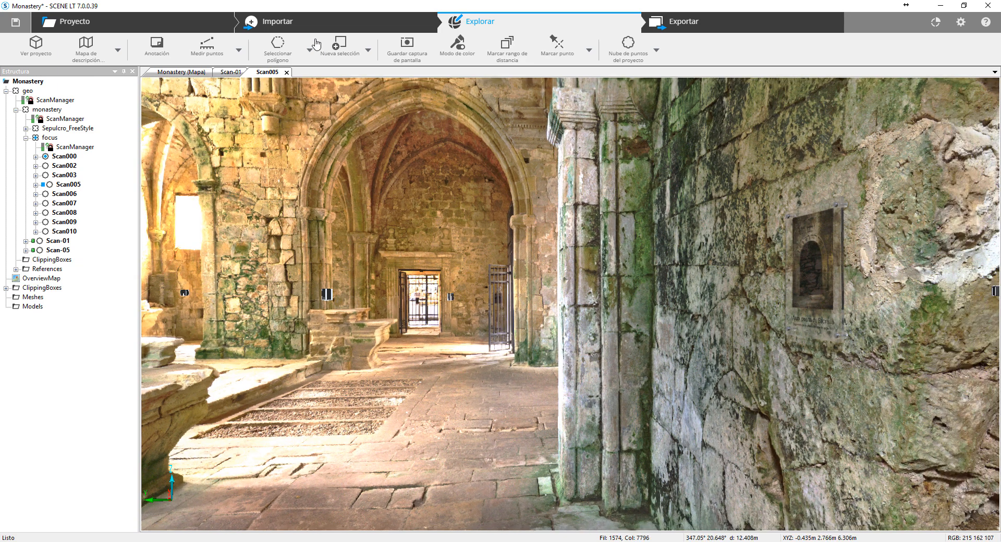
# - Close the Scan005, Scan-01 and overview map views, and reopen the overview map
pyautogui.click(286, 72)
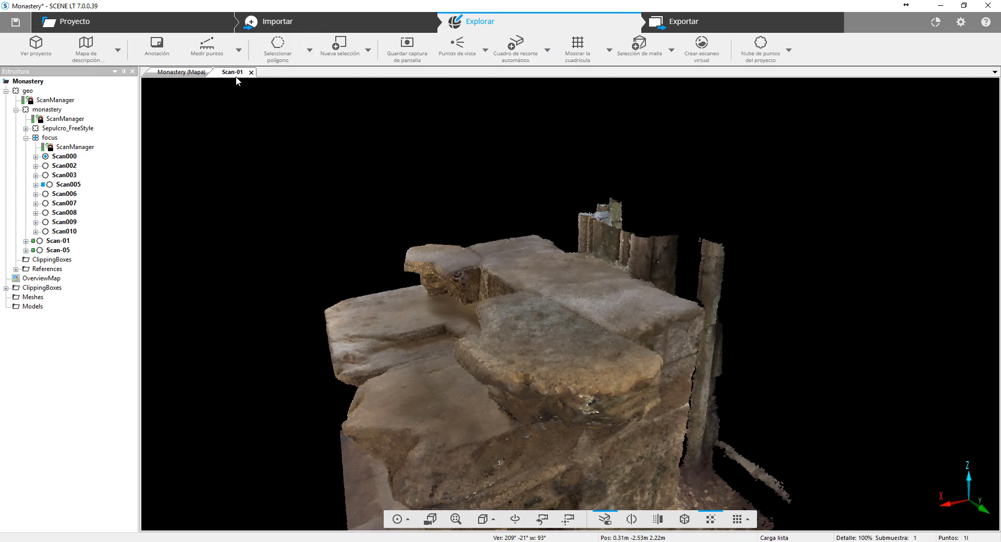
pyautogui.click(251, 73)
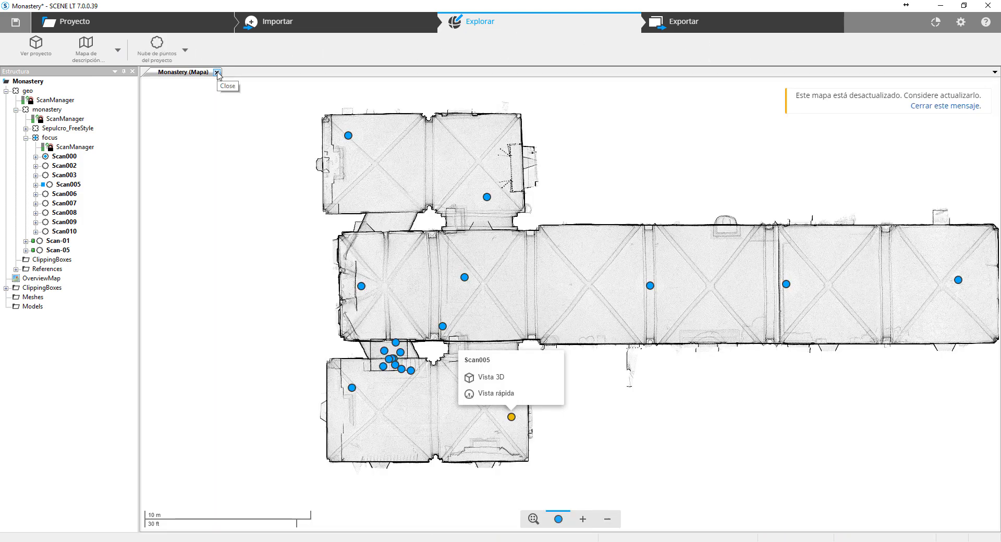
pyautogui.click(217, 73)
pyautogui.click(99, 50)
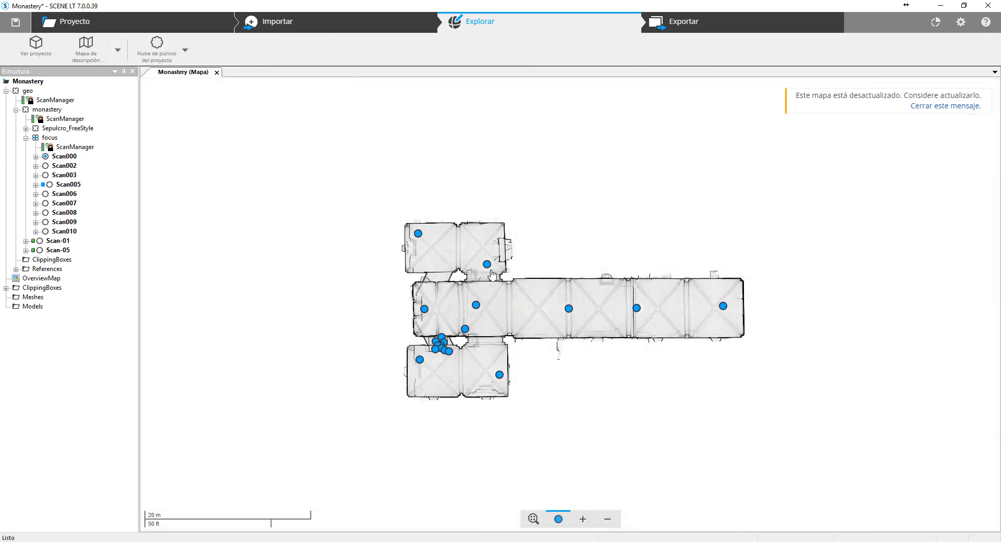
# - Open the Scan008 quick view from its map marker and turn the panorama toward the arched chapels
pyautogui.click(489, 267)
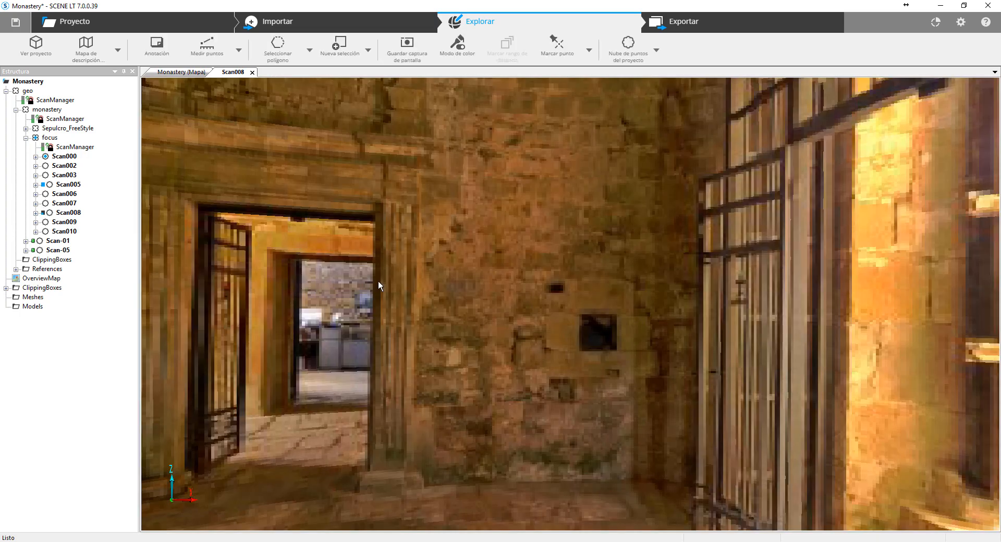
pyautogui.moveTo(297, 307); pyautogui.dragTo(706, 301)
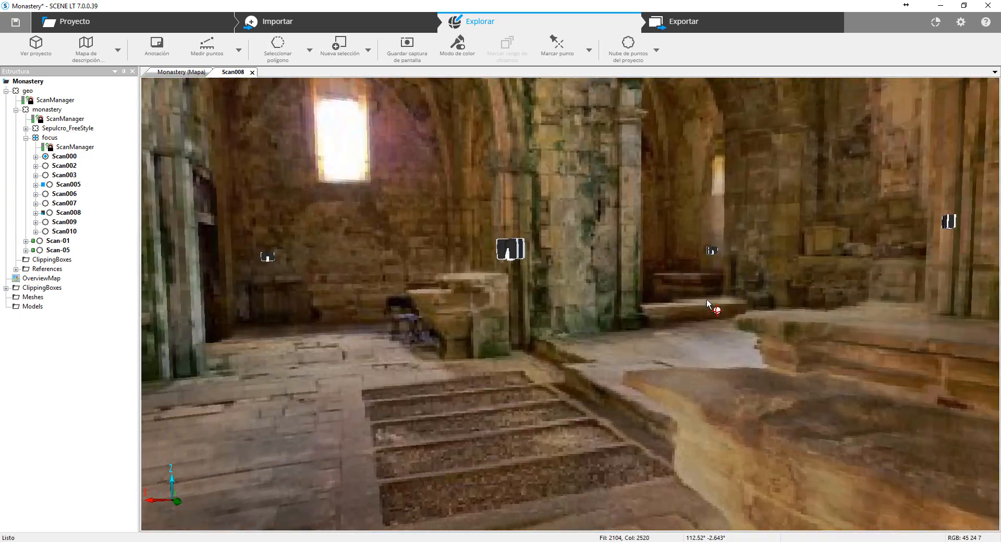
pyautogui.scroll(-3, 690, 314)
pyautogui.moveTo(518, 346); pyautogui.dragTo(567, 333)
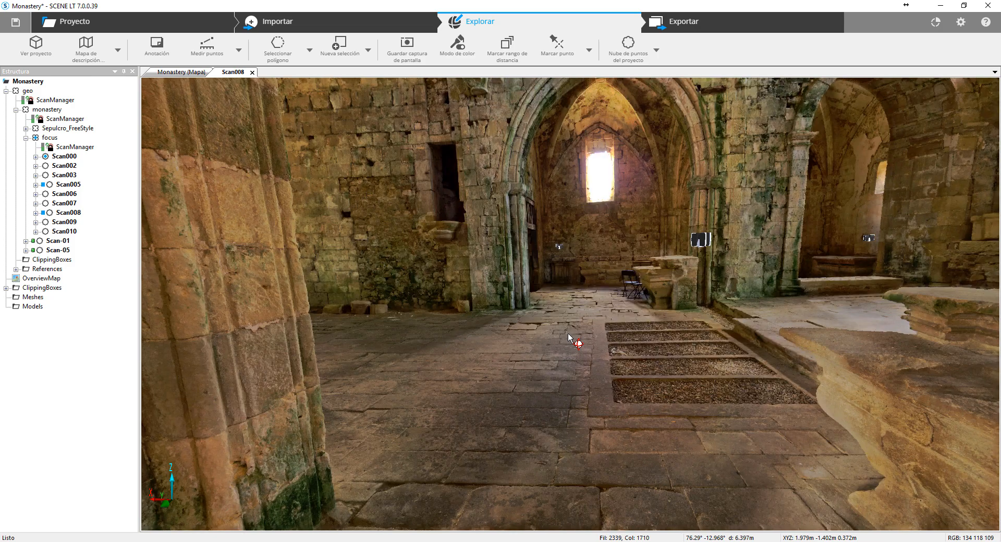
pyautogui.moveTo(434, 163); pyautogui.dragTo(331, 176)
# - Activate point measuring in the Scan008 quick view and enable the visibility layer for measurement objects
pyautogui.click(207, 47)
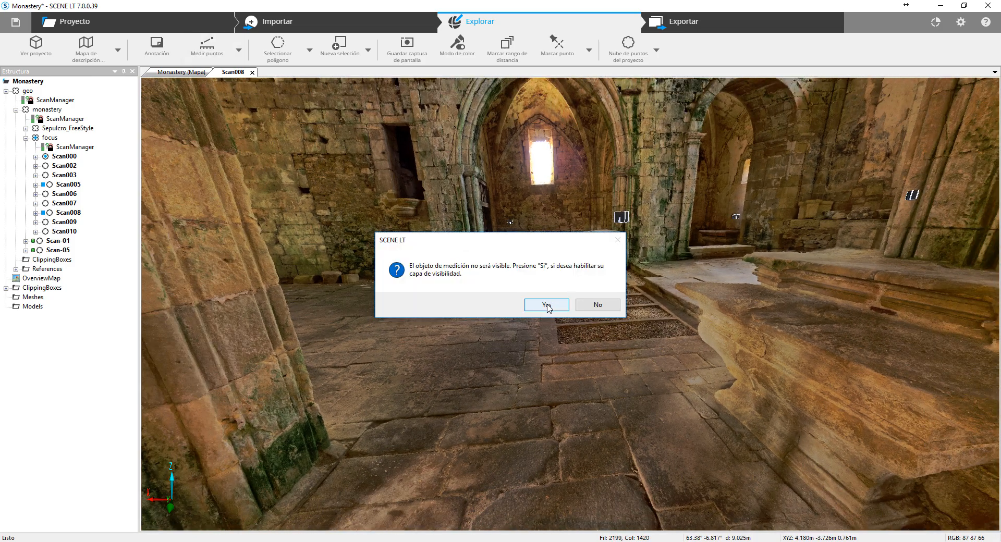
pyautogui.click(546, 306)
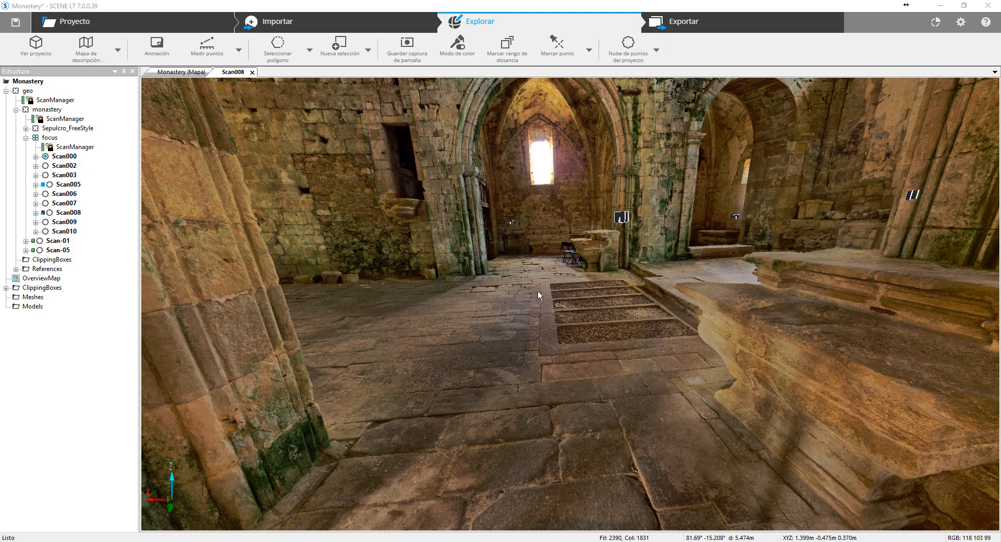
pyautogui.click(206, 54)
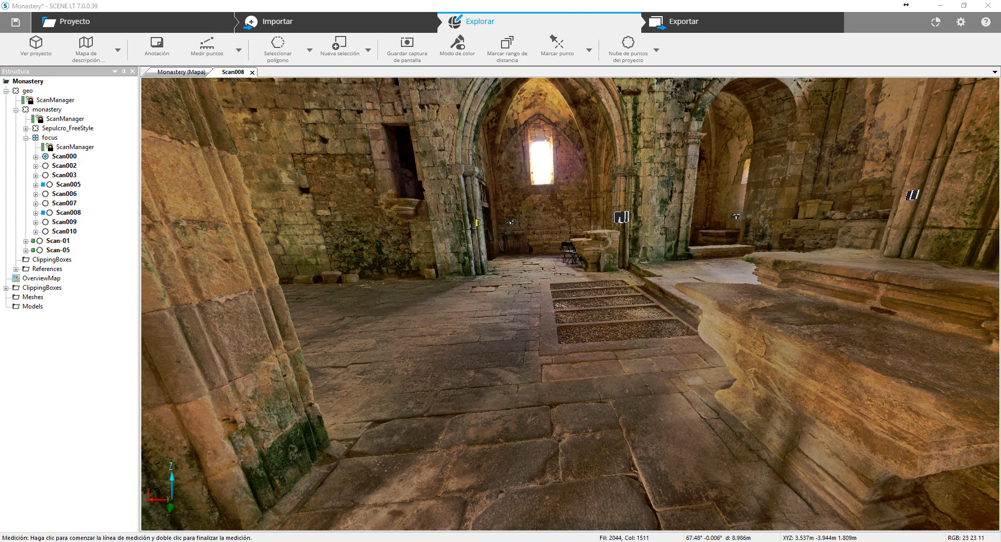
pyautogui.click(471, 228)
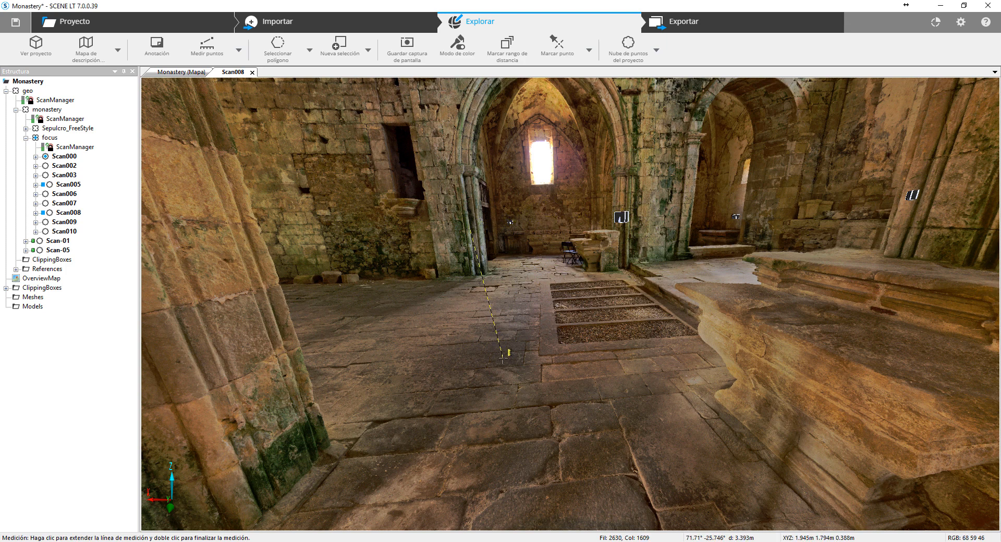
pyautogui.press('Escape')
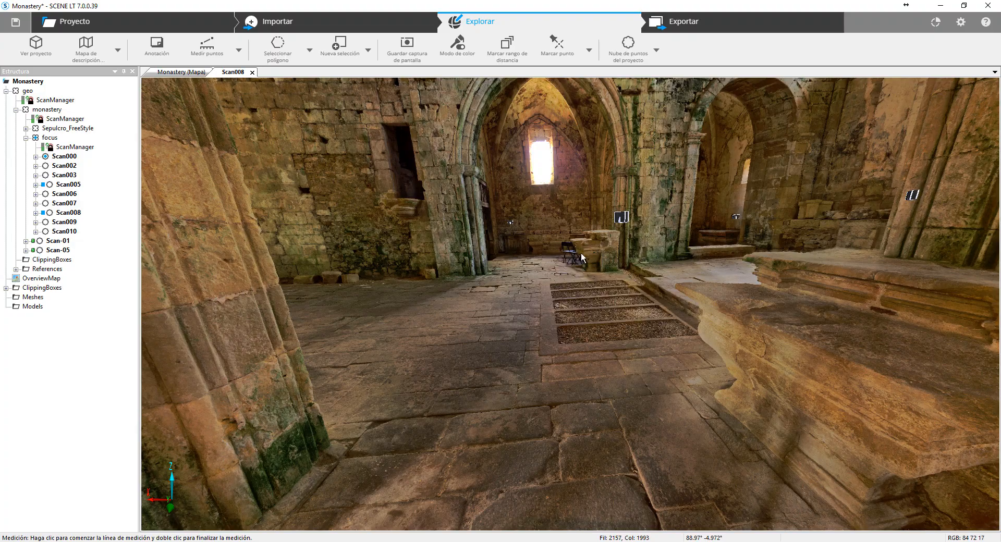
# - Measure the distance from the rib crossing of the side chapel's vault down to its stone floor
pyautogui.moveTo(582, 257); pyautogui.dragTo(485, 325)
pyautogui.moveTo(529, 289); pyautogui.dragTo(425, 205)
pyautogui.click(472, 169)
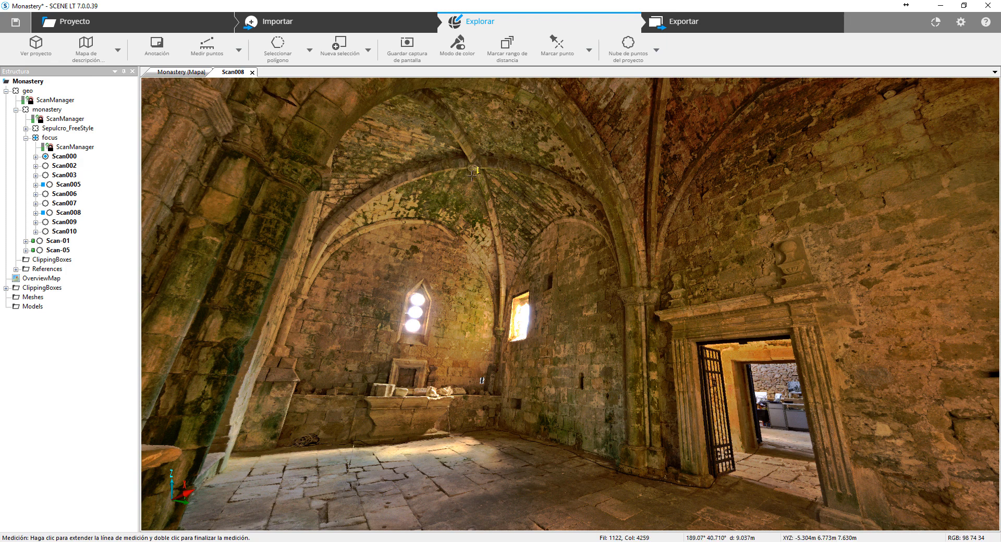
pyautogui.click(437, 474)
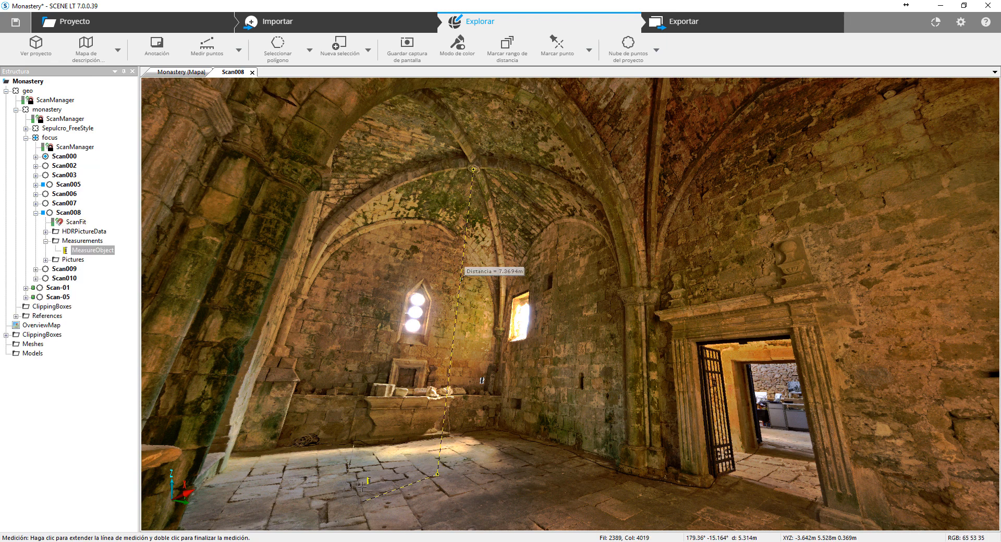
pyautogui.press('Escape')
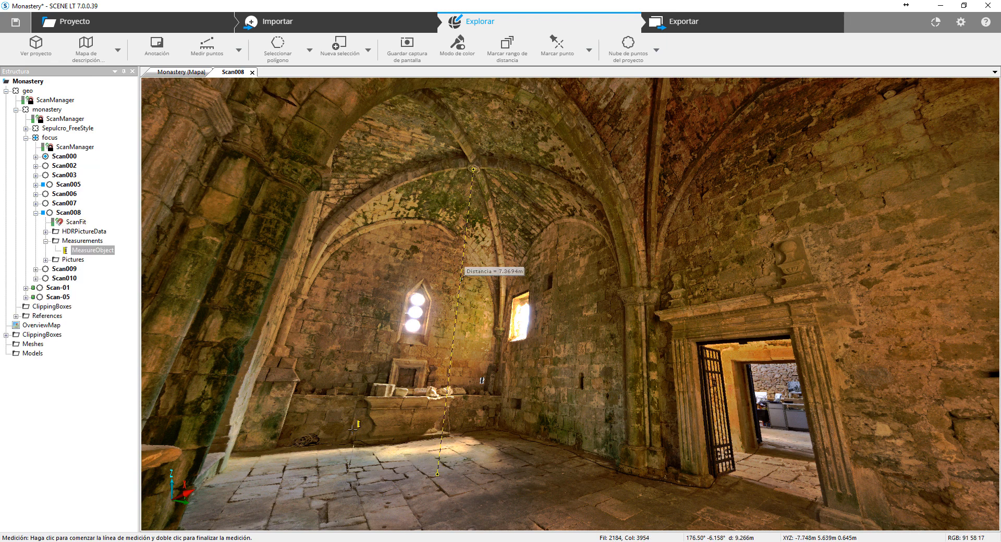
# - Set the side chapel measurement's properties to show the horizontal and vertical distances along with the general one
pyautogui.click(479, 275)
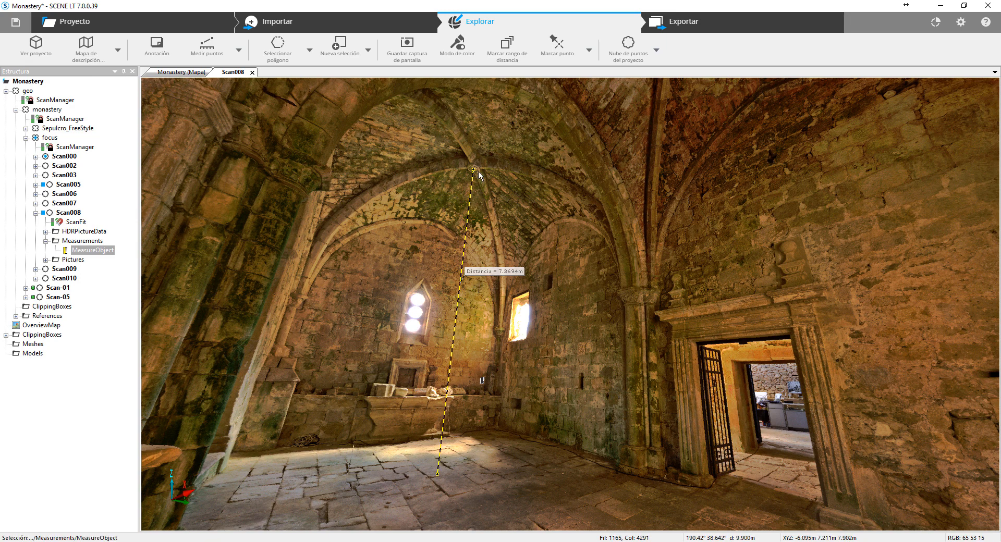
pyautogui.rightClick(472, 275)
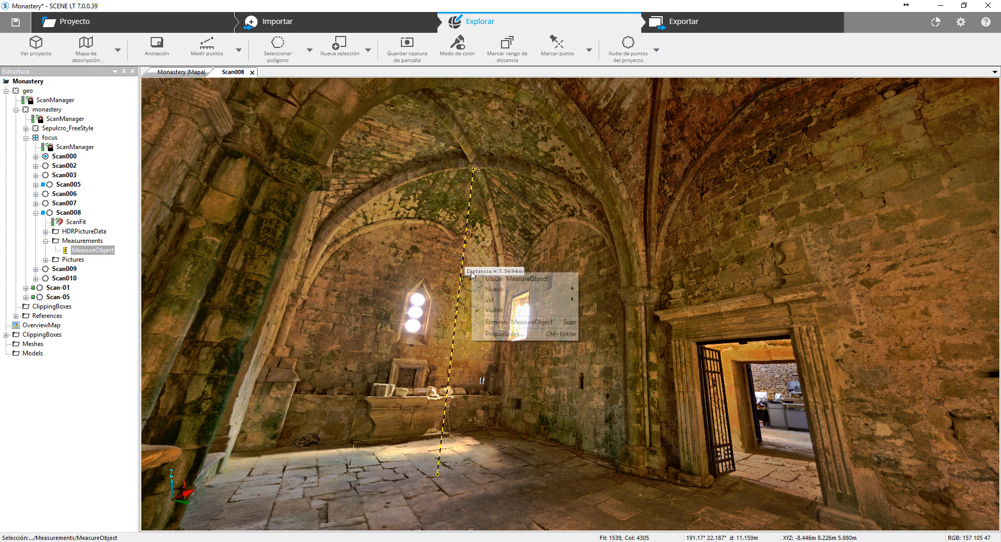
pyautogui.click(500, 336)
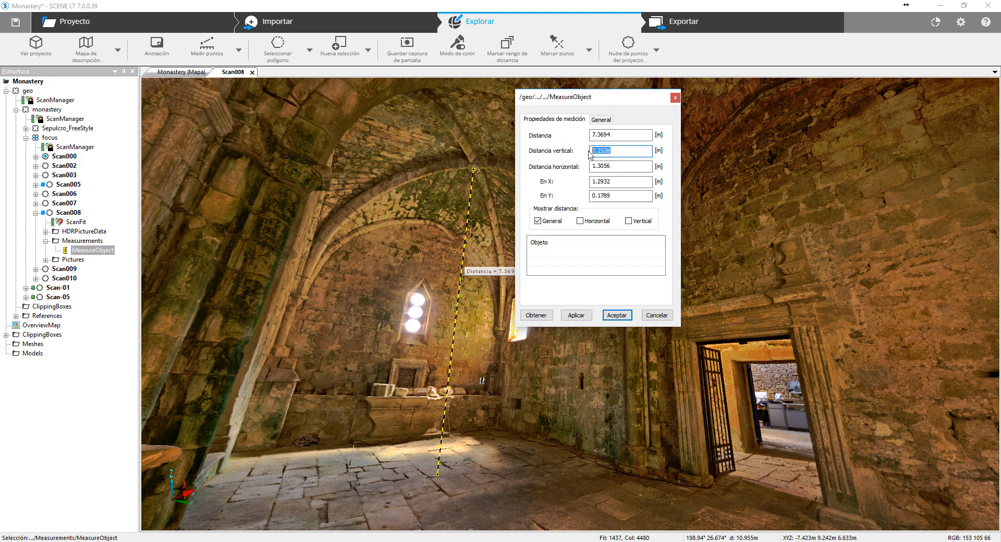
pyautogui.moveTo(601, 154); pyautogui.dragTo(606, 230)
pyautogui.click(584, 222)
pyautogui.click(585, 315)
pyautogui.moveTo(479, 330)
pyautogui.mouseDown()
pyautogui.moveTo(552, 335)
pyautogui.moveTo(483, 374)
pyautogui.moveTo(772, 311)
pyautogui.moveTo(490, 168)
pyautogui.moveTo(555, 232)
pyautogui.moveTo(505, 193)
pyautogui.mouseUp()
pyautogui.click(617, 315)
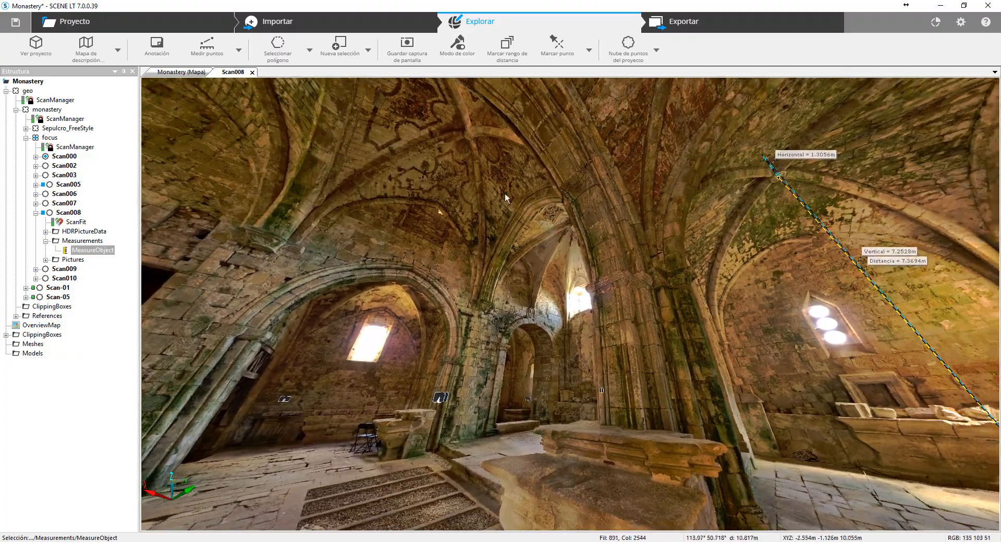
# - Measure a second distance from the keystone of the painted vault down to the side chapel's floor
pyautogui.moveTo(487, 152); pyautogui.dragTo(458, 143)
pyautogui.click(207, 47)
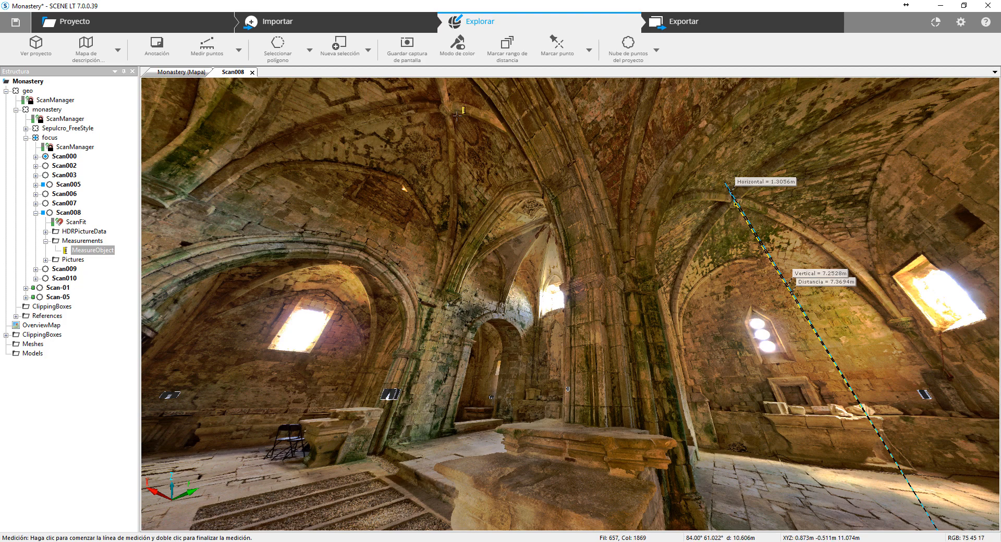
pyautogui.moveTo(443, 131); pyautogui.dragTo(492, 246)
pyautogui.moveTo(445, 221); pyautogui.dragTo(542, 270)
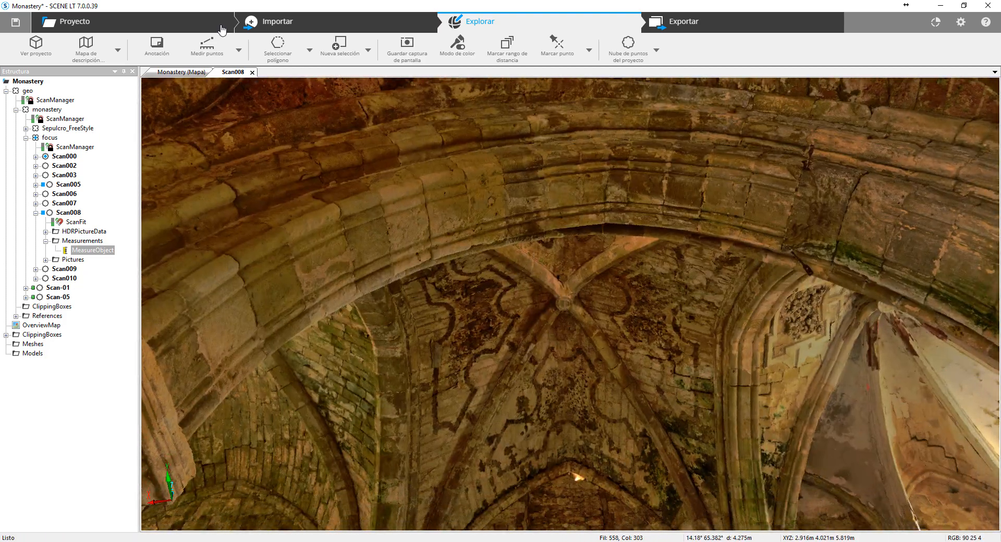
pyautogui.click(207, 46)
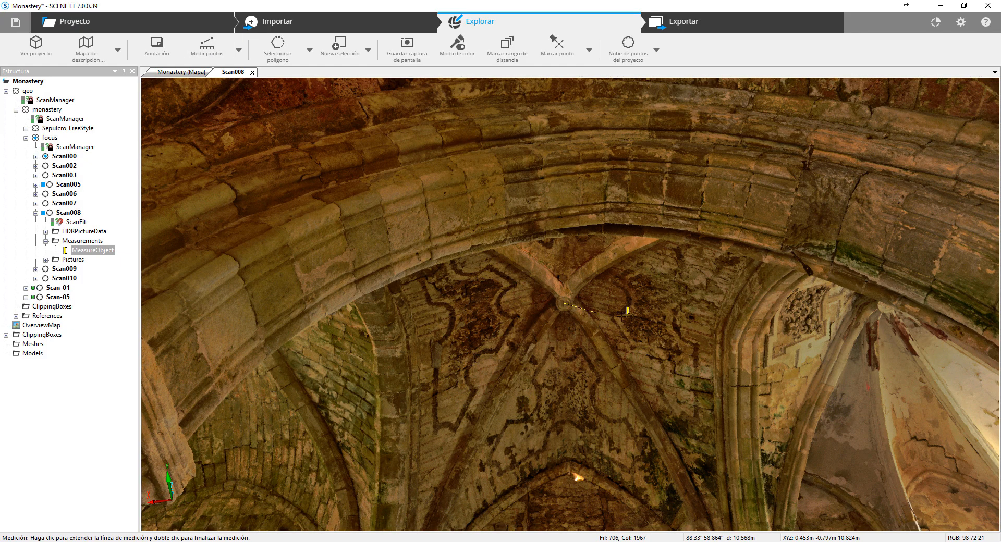
pyautogui.moveTo(780, 350); pyautogui.dragTo(615, 279)
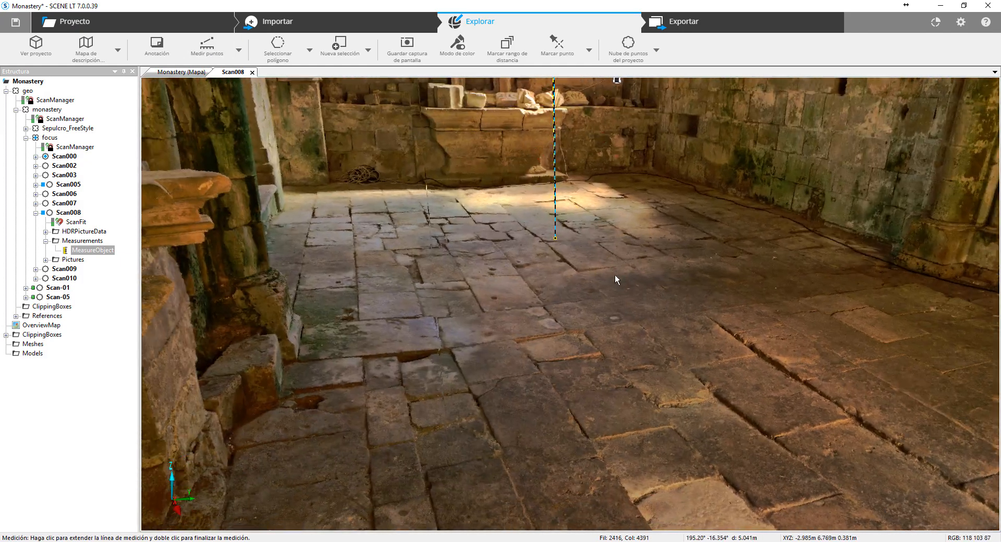
pyautogui.moveTo(630, 319); pyautogui.dragTo(650, 329)
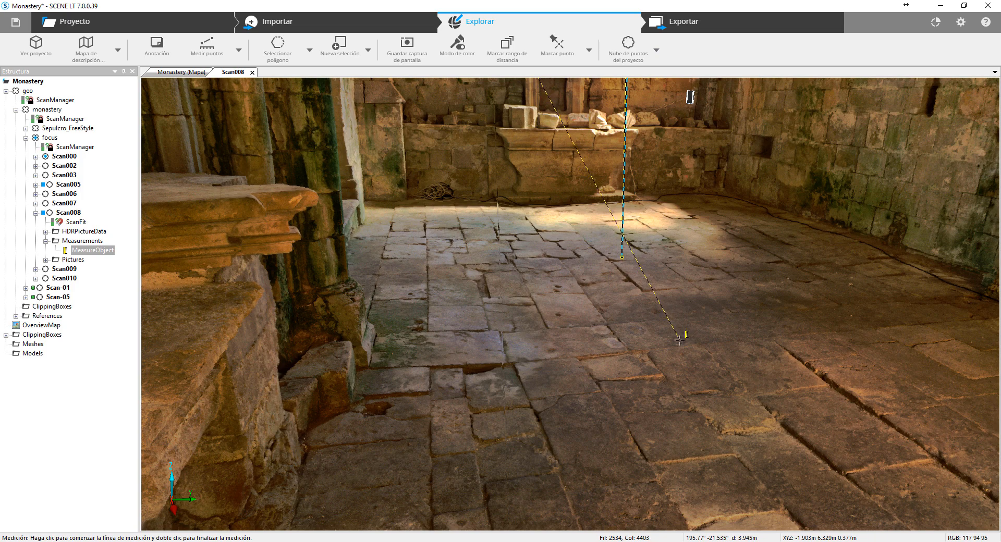
pyautogui.moveTo(677, 341); pyautogui.dragTo(643, 361)
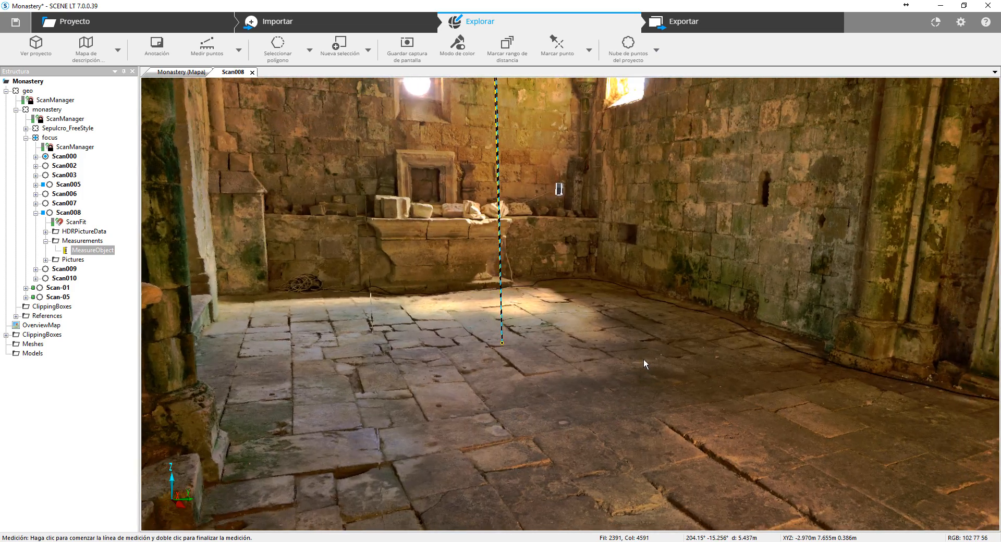
pyautogui.scroll(-3, 642, 360)
pyautogui.scroll(2, 643, 360)
pyautogui.scroll(2, 642, 360)
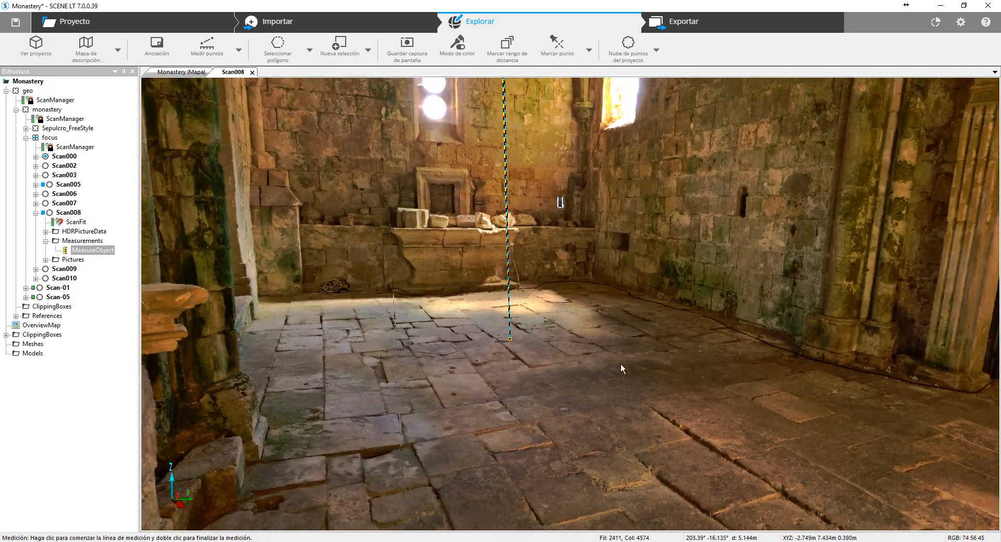
pyautogui.click(565, 409)
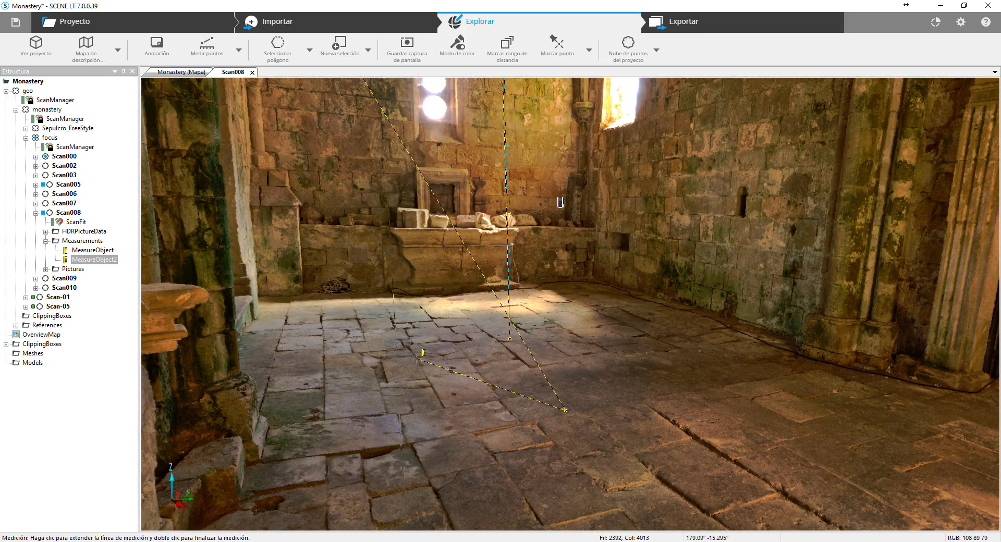
pyautogui.press('Escape')
# - Set the painted vault measurement's properties to show the horizontal and vertical distances along with the general one
pyautogui.moveTo(342, 284); pyautogui.dragTo(459, 328)
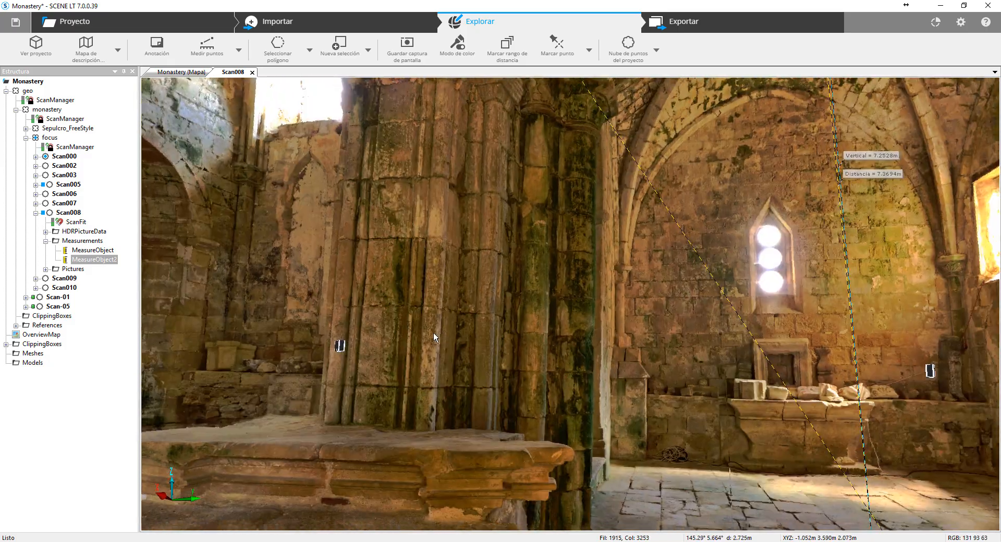
pyautogui.scroll(-3, 515, 266)
pyautogui.moveTo(515, 267); pyautogui.dragTo(577, 346)
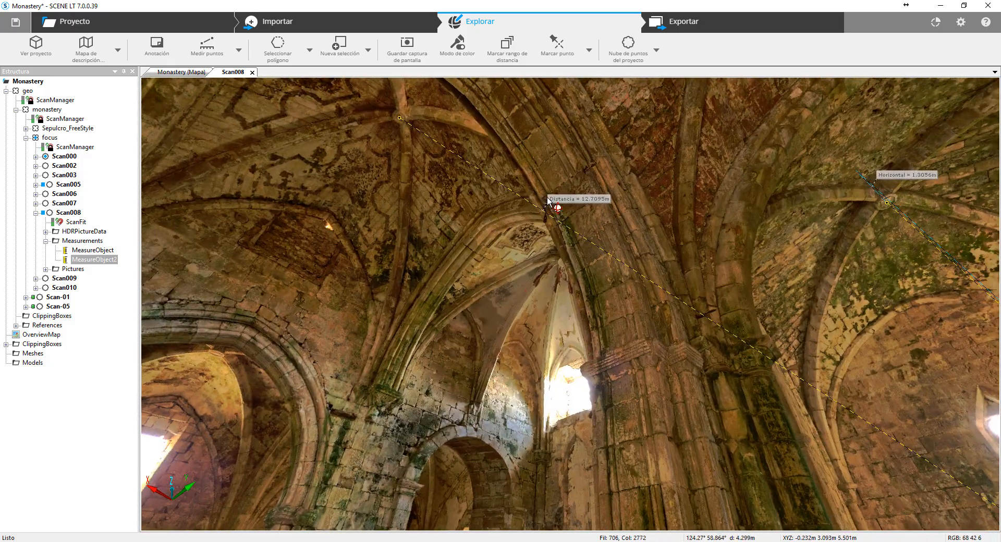
pyautogui.rightClick(549, 202)
pyautogui.click(571, 263)
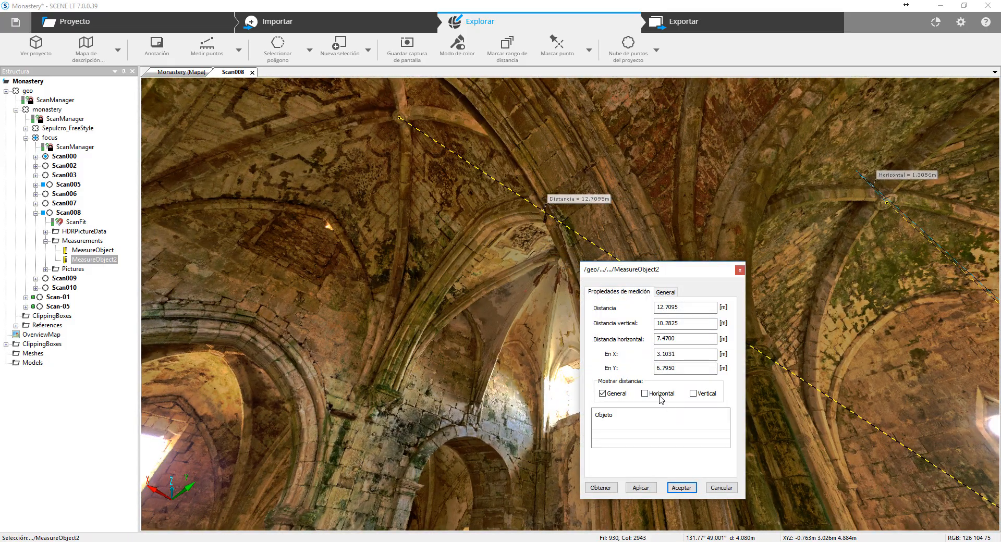
pyautogui.click(693, 394)
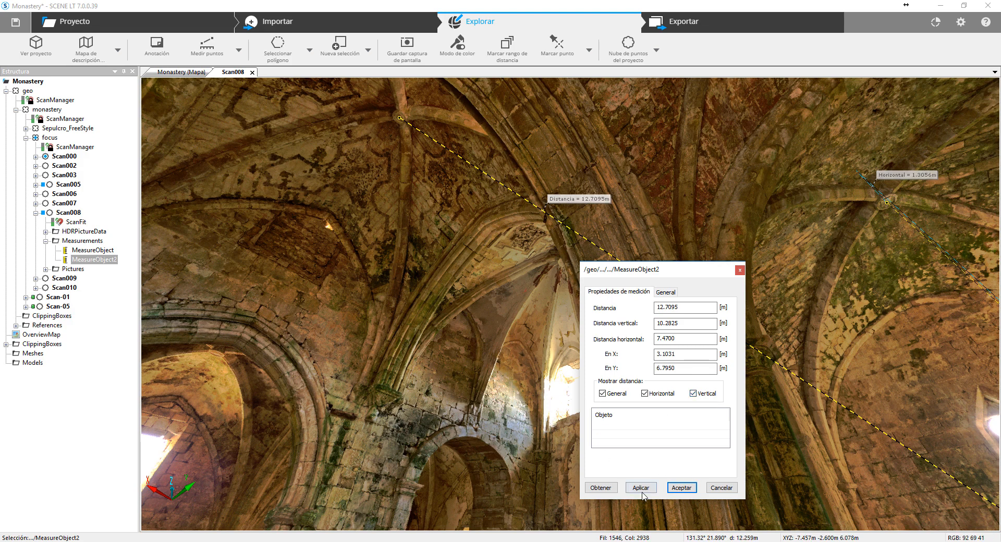
pyautogui.click(691, 491)
# - Review both measurements in the panorama and open Scan008 in the 3D view
pyautogui.moveTo(427, 202); pyautogui.dragTo(278, 194)
pyautogui.scroll(-2, 277, 194)
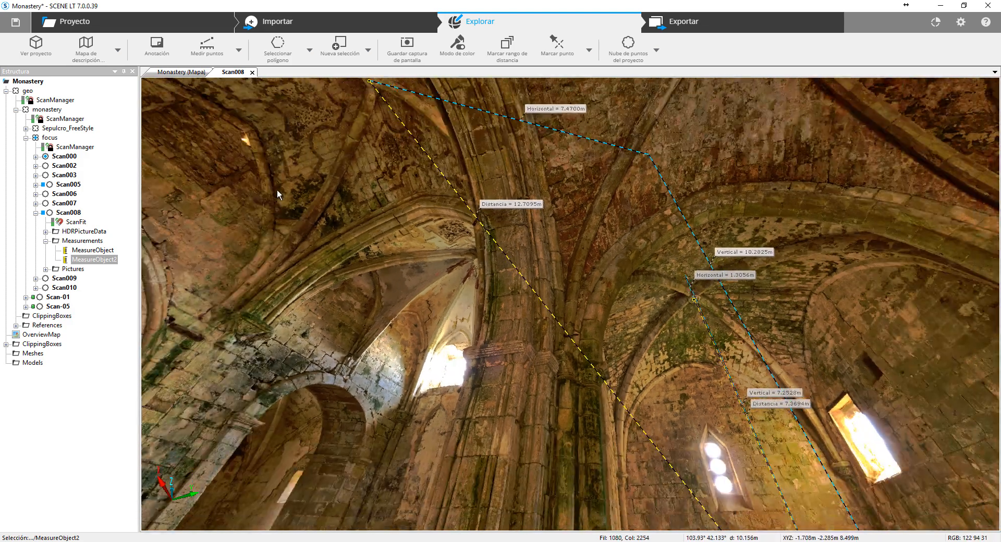
pyautogui.moveTo(246, 225); pyautogui.dragTo(71, 200)
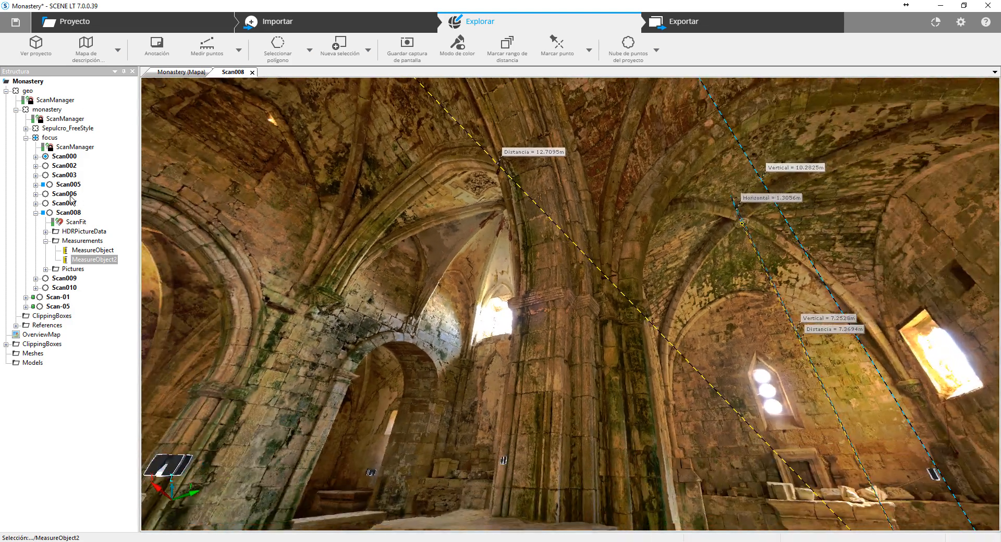
pyautogui.rightClick(67, 216)
pyautogui.moveTo(146, 232)
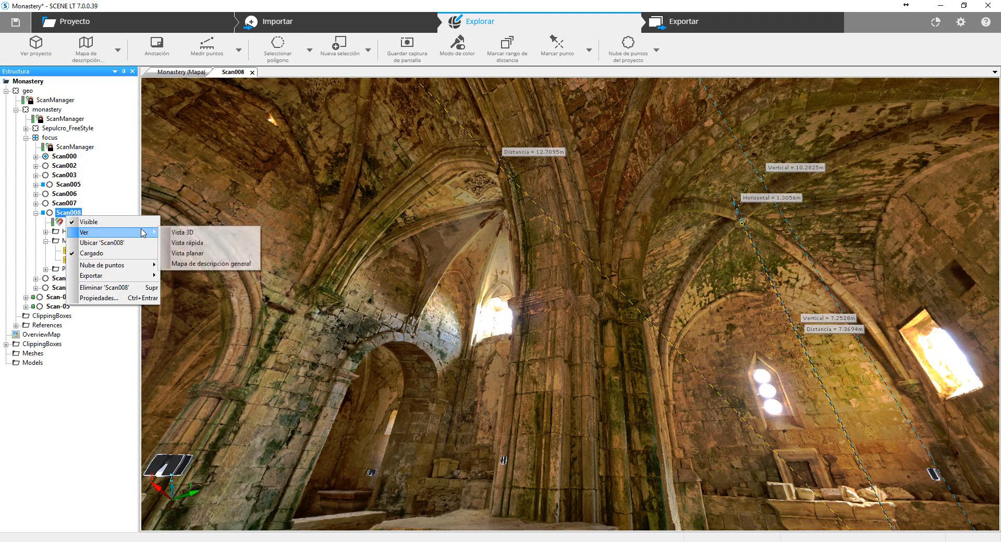
pyautogui.click(202, 233)
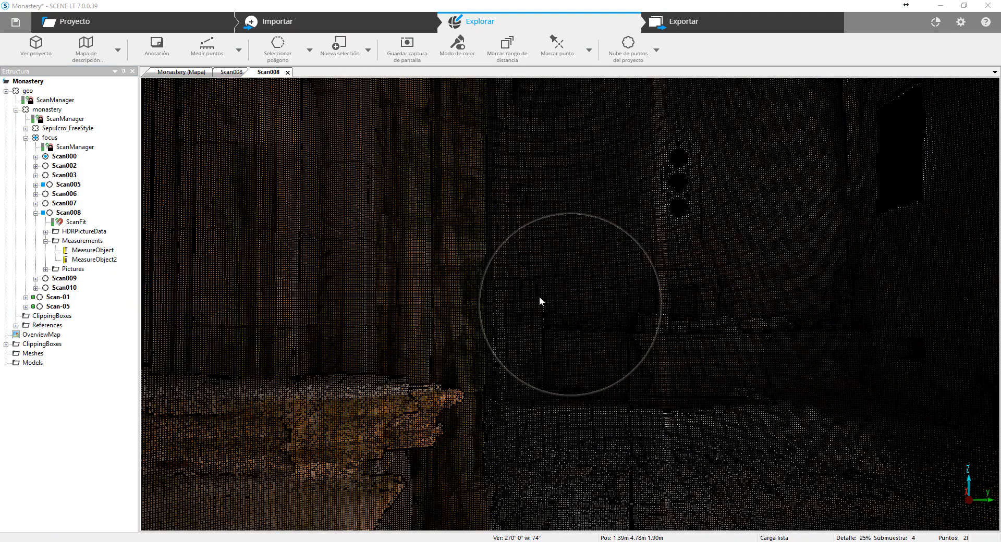
# - Make the Measurements layer visible in the visibility settings of the Scan008 3D view
pyautogui.moveTo(532, 268); pyautogui.dragTo(519, 337)
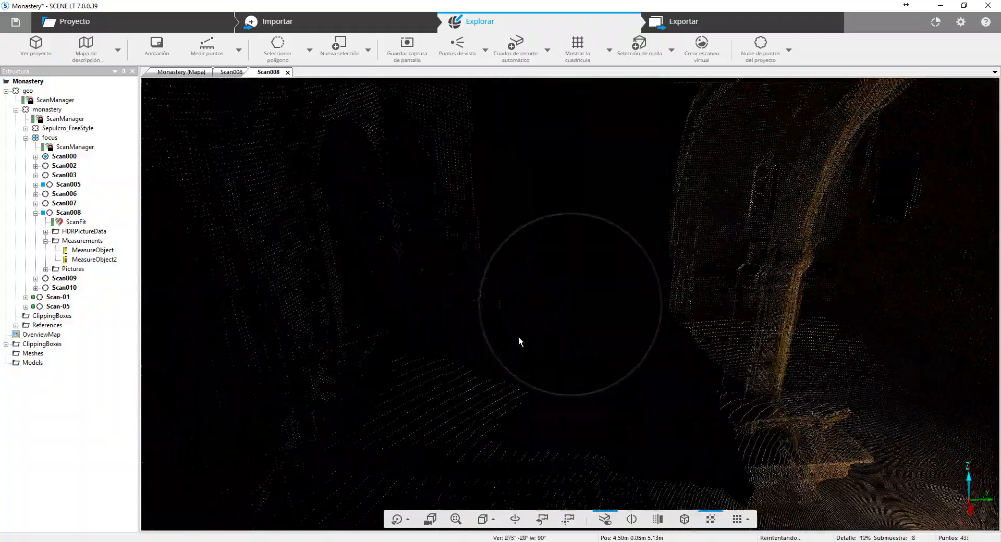
pyautogui.rightClick(609, 171)
pyautogui.click(642, 185)
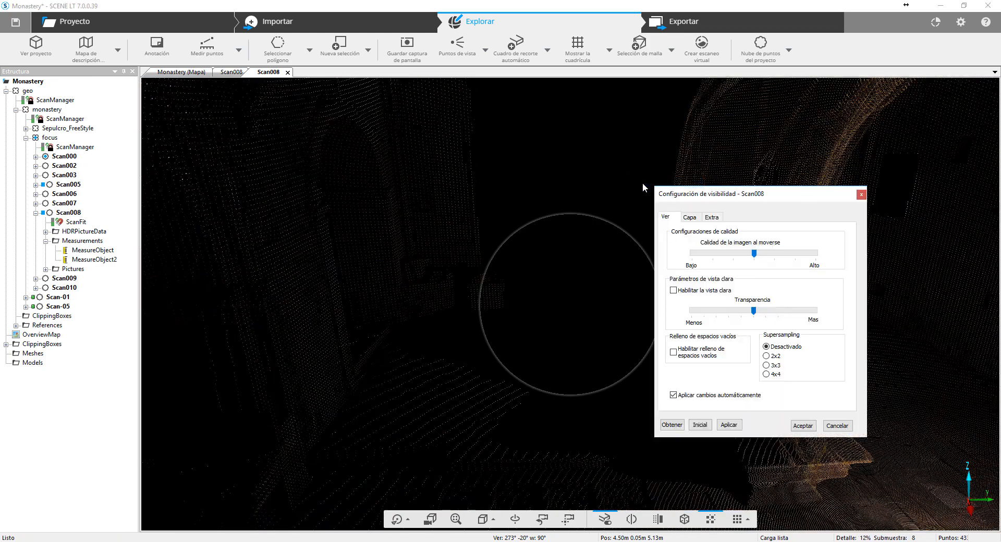
pyautogui.click(711, 218)
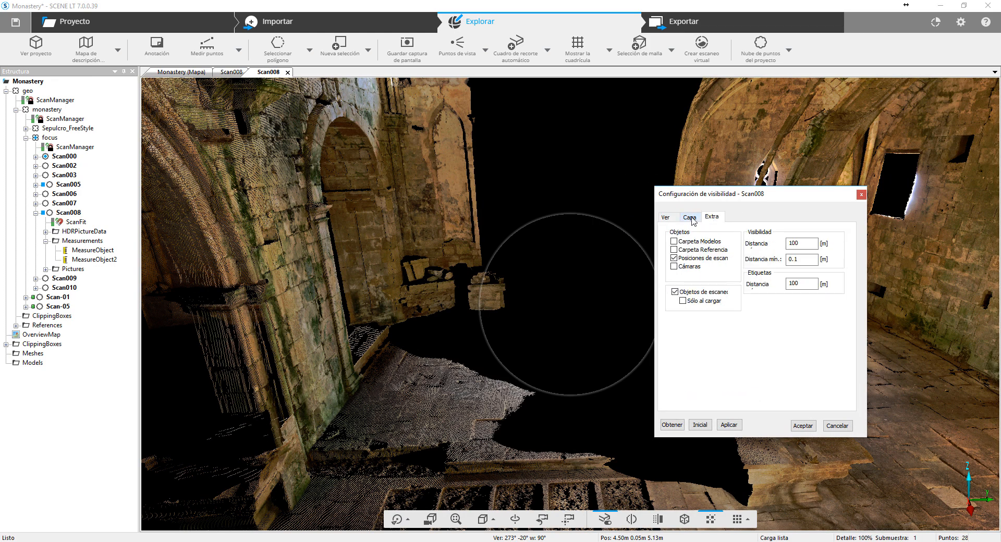
pyautogui.click(689, 217)
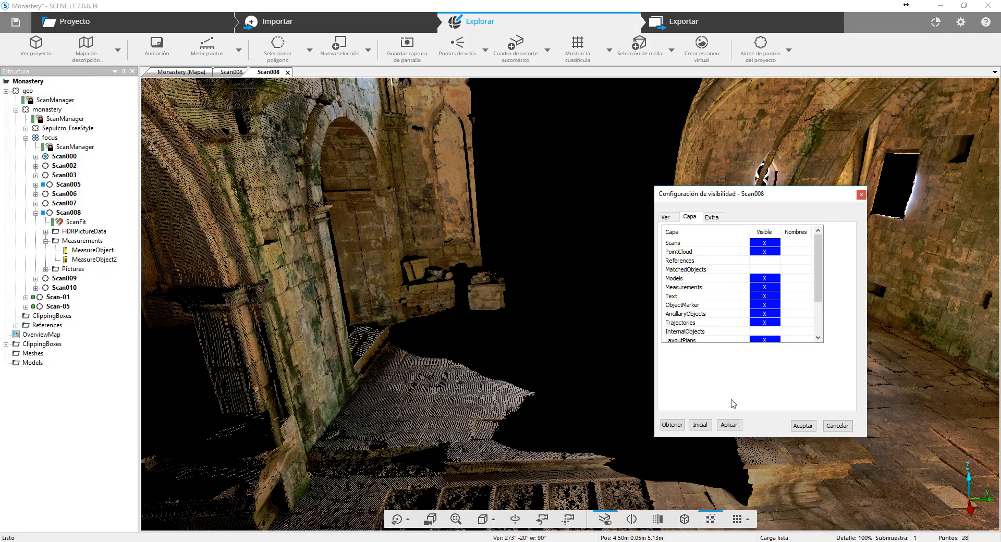
pyautogui.click(729, 425)
pyautogui.click(803, 425)
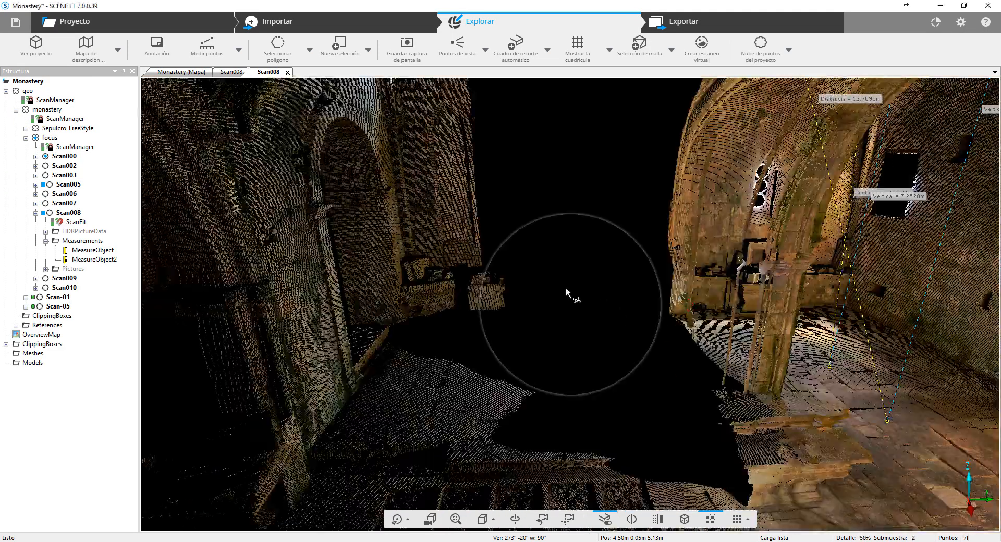
# - Examine the measurement lines in the 3D point cloud, from the painted vault's keystone and from outside the chapels
pyautogui.moveTo(567, 290); pyautogui.dragTo(562, 106)
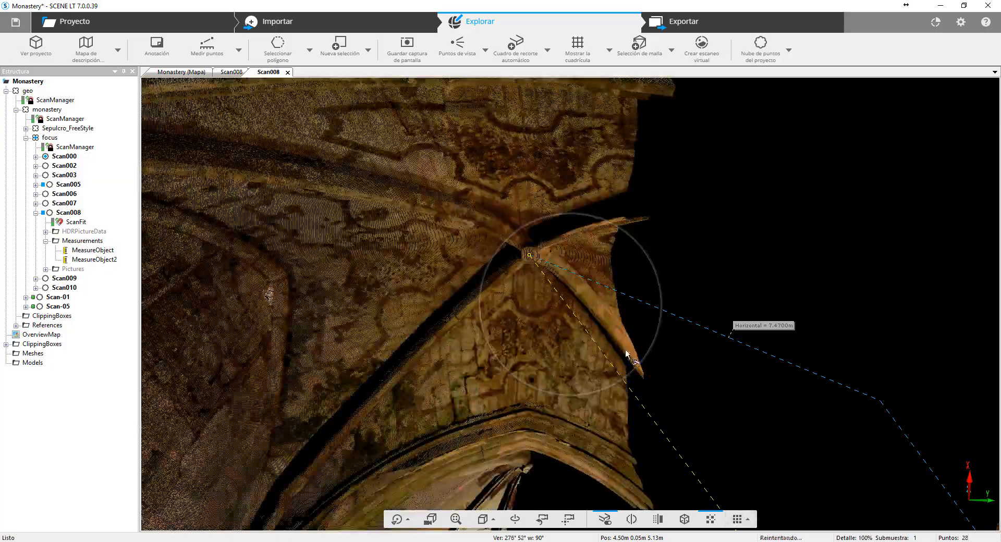
pyautogui.moveTo(626, 351); pyautogui.dragTo(645, 433)
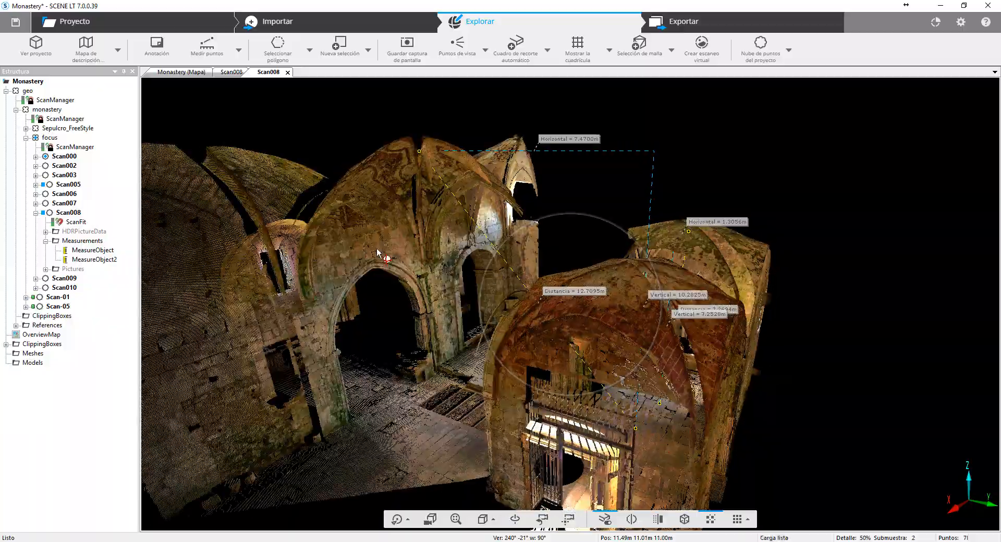
# - Open the whole project in 3D and measure point to point from the nave's far end to the gated side chapel
pyautogui.moveTo(377, 252); pyautogui.dragTo(490, 332)
pyautogui.scroll(5, 490, 332)
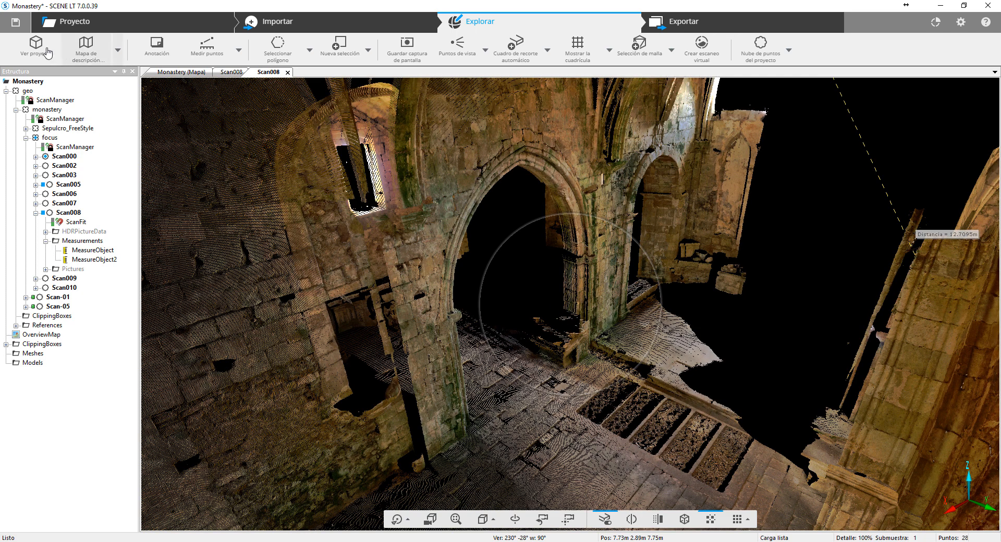
pyautogui.click(47, 50)
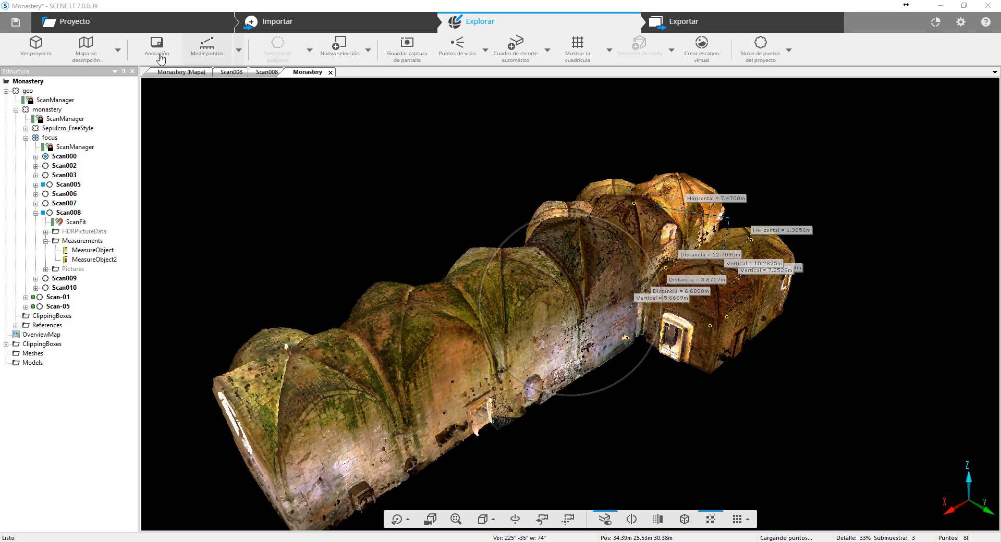
pyautogui.click(207, 47)
pyautogui.click(230, 386)
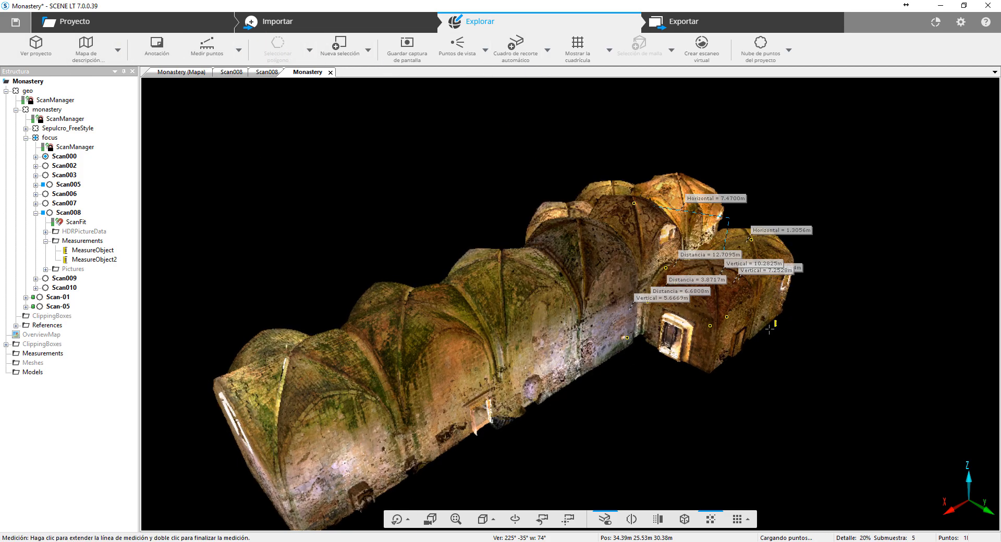
pyautogui.click(707, 354)
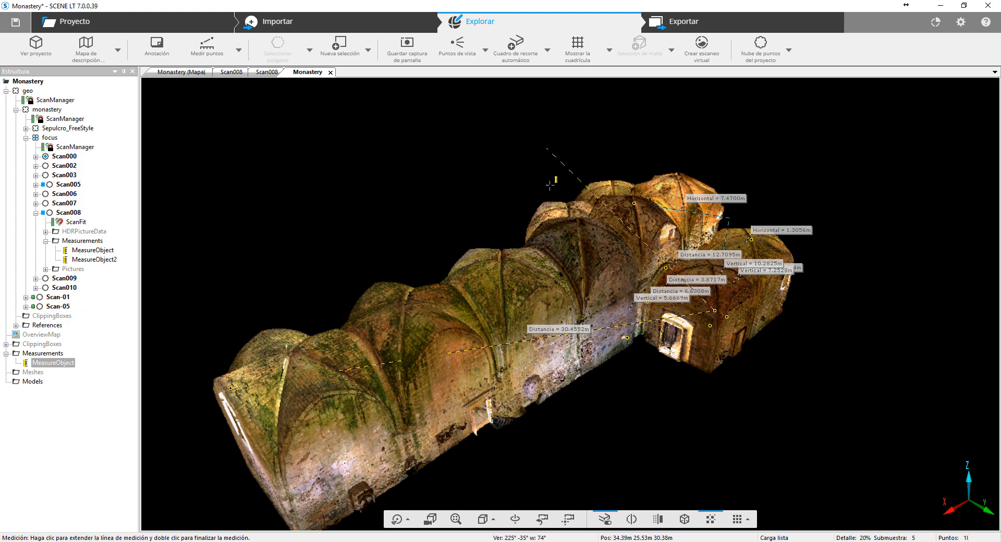
# - Try to measure the nave's interior width point to point, starting from the wall beside the small square opening
pyautogui.moveTo(843, 286); pyautogui.dragTo(637, 317)
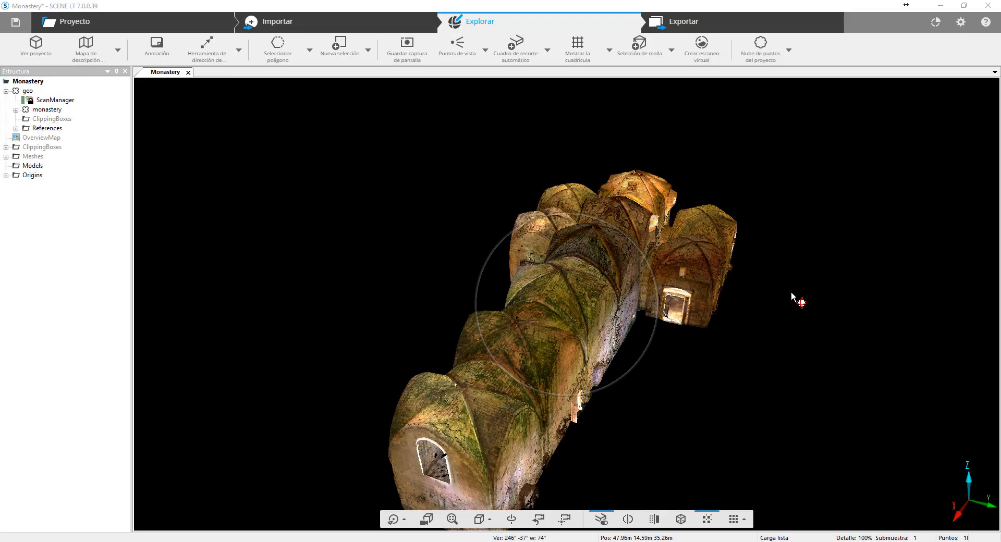
pyautogui.moveTo(787, 302); pyautogui.dragTo(462, 246)
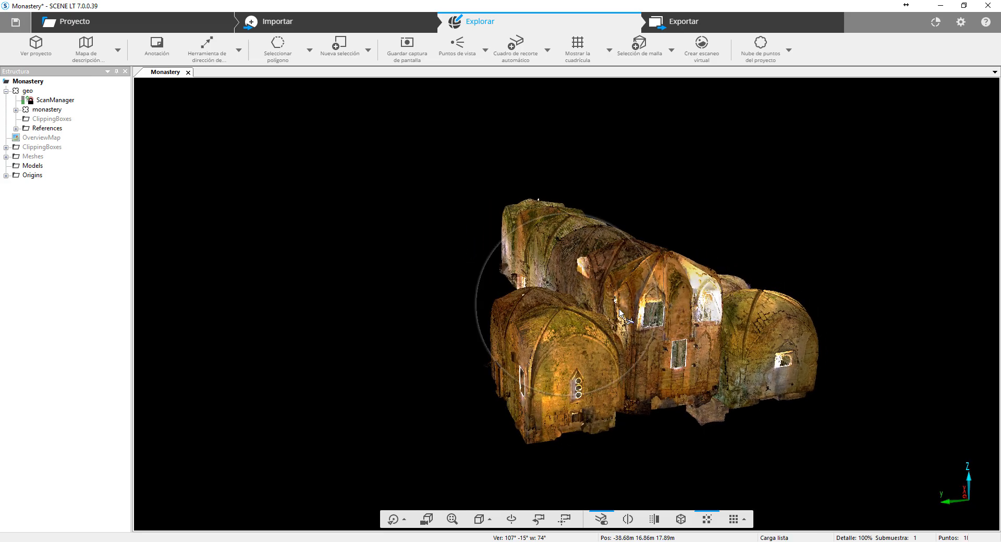
pyautogui.moveTo(619, 309); pyautogui.dragTo(307, 166)
pyautogui.scroll(3, 611, 302)
pyautogui.scroll(8, 611, 302)
pyautogui.scroll(-3, 593, 324)
pyautogui.scroll(3, 586, 326)
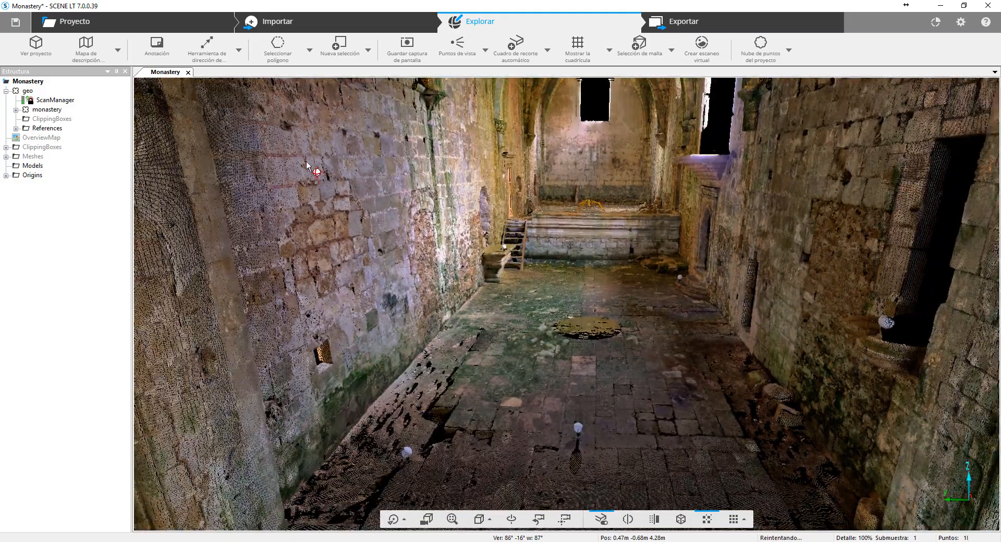
pyautogui.click(240, 51)
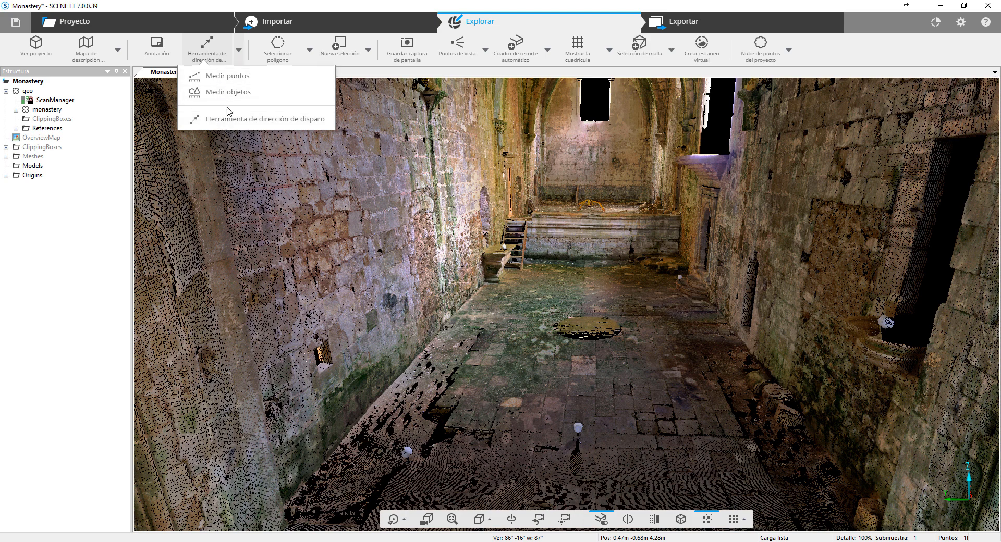
pyautogui.click(229, 77)
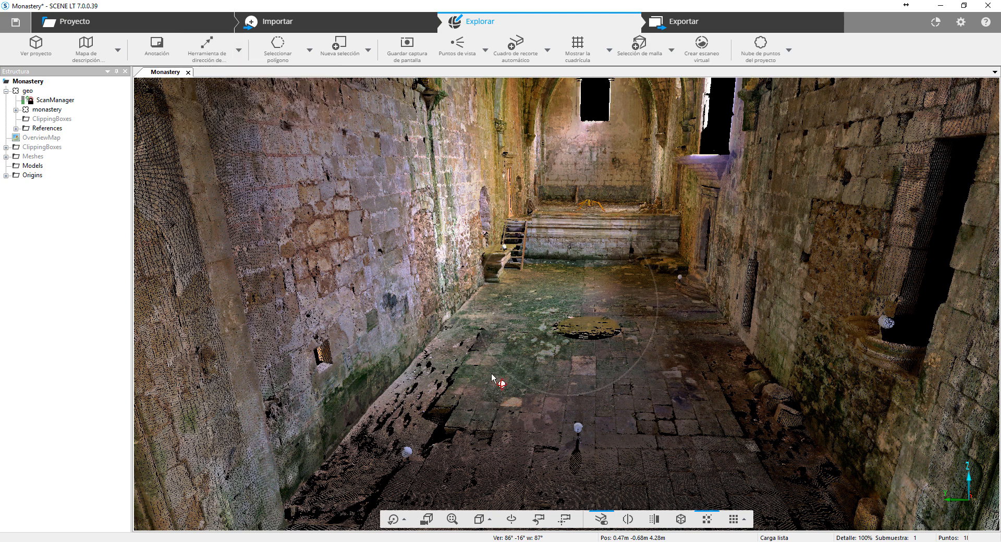
pyautogui.click(796, 380)
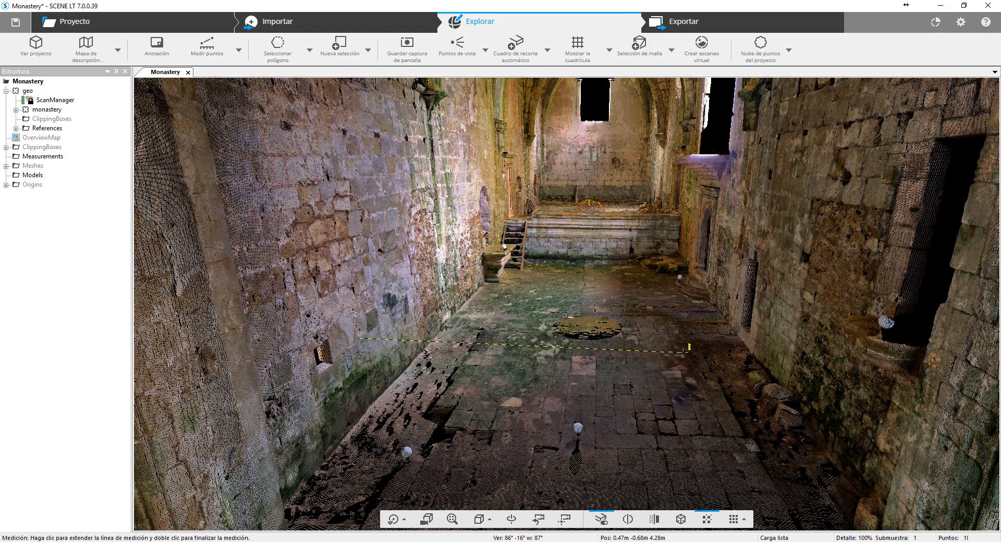
pyautogui.press('Escape')
# - Select a polygon of points on the wall beside the small square opening and create a plane object from it
pyautogui.moveTo(617, 323); pyautogui.dragTo(534, 278)
pyautogui.scroll(5, 617, 347)
pyautogui.scroll(-3, 589, 302)
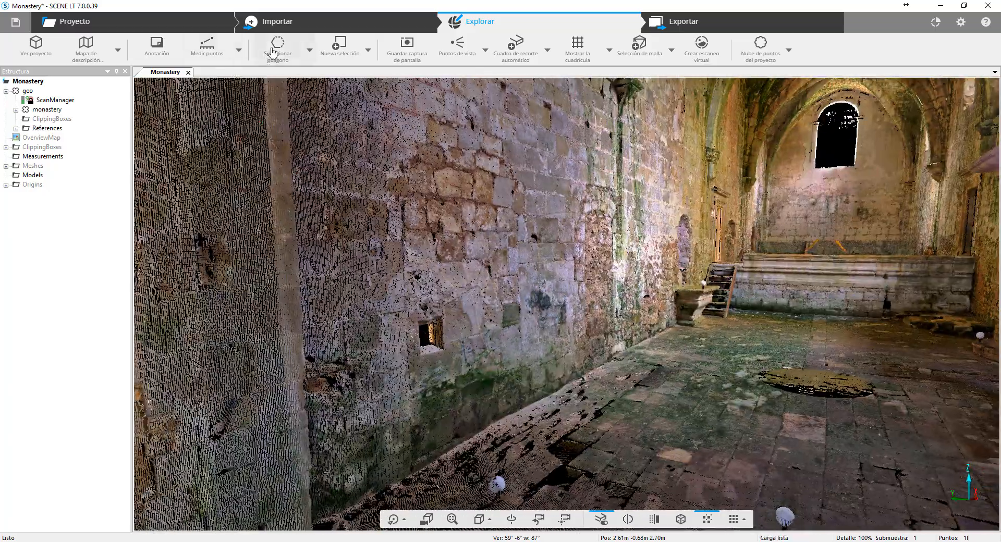
pyautogui.click(271, 51)
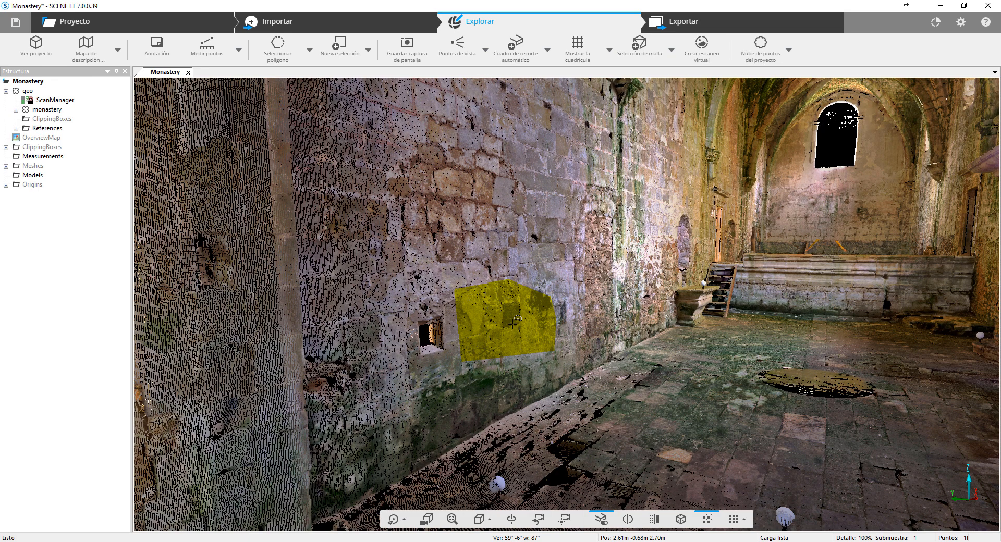
pyautogui.rightClick(513, 326)
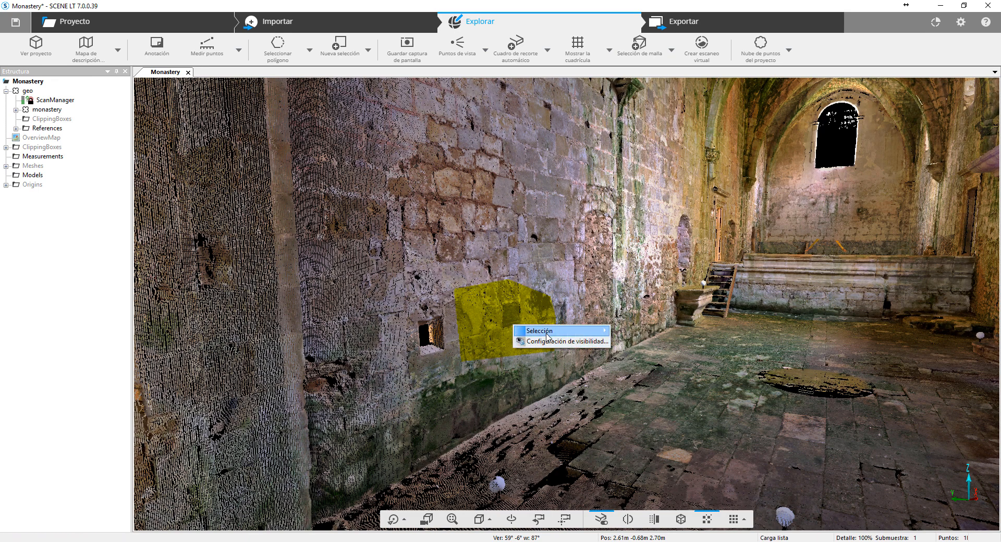
pyautogui.moveTo(547, 333)
pyautogui.moveTo(705, 394)
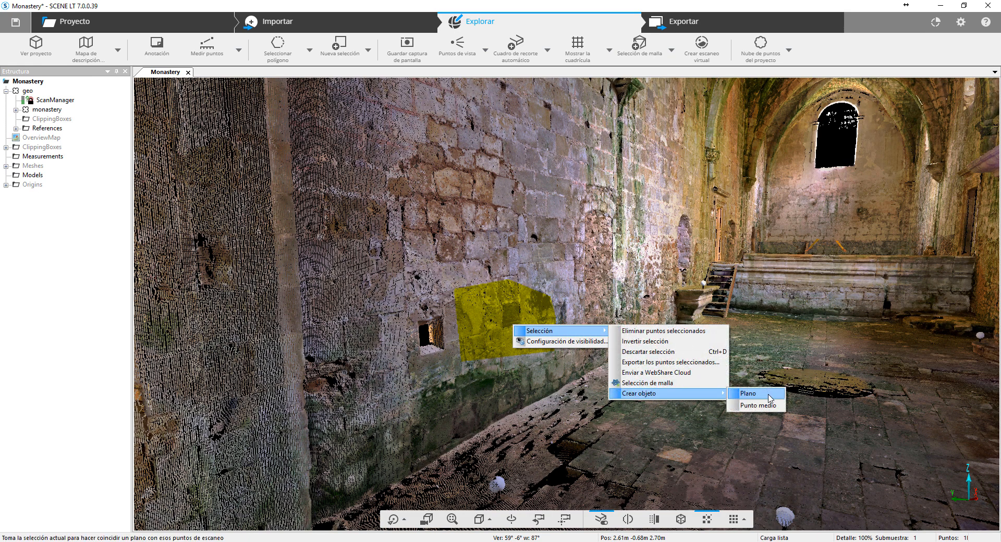
pyautogui.click(747, 394)
pyautogui.click(671, 423)
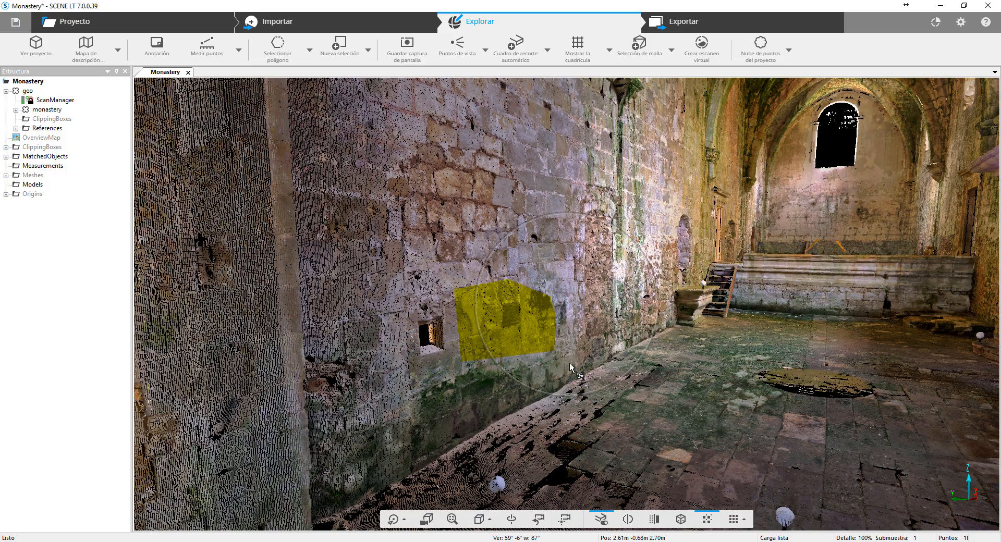
# - Make the MatchedObjects layer visible in the visibility settings of the Monastery 3D view
pyautogui.moveTo(566, 334); pyautogui.dragTo(551, 330)
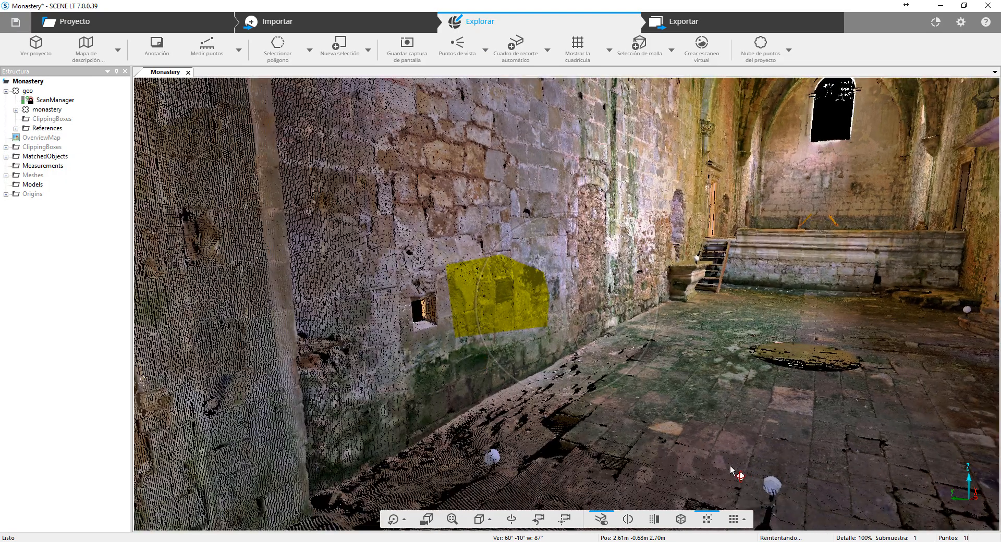
pyautogui.moveTo(737, 471); pyautogui.dragTo(748, 385)
pyautogui.rightClick(748, 386)
pyautogui.click(790, 403)
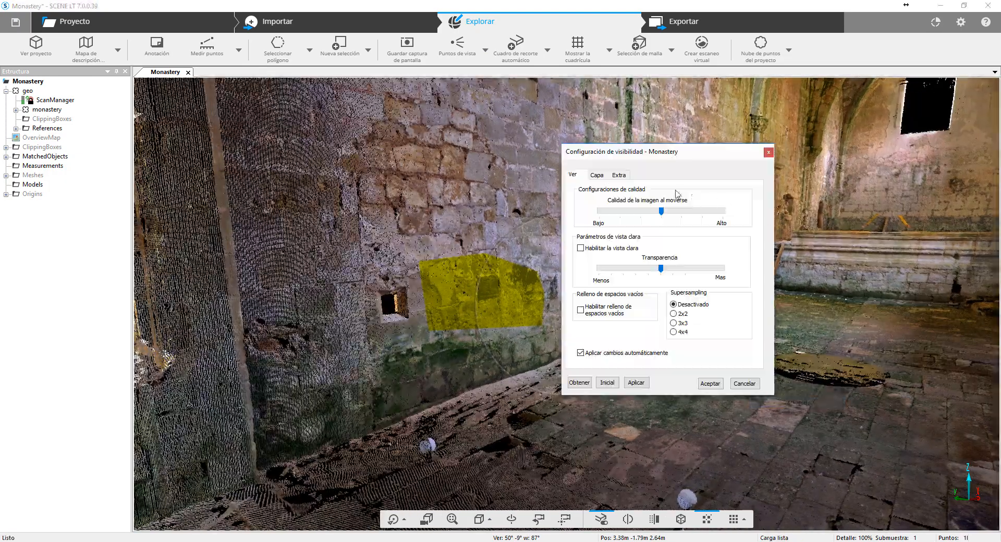
pyautogui.click(596, 176)
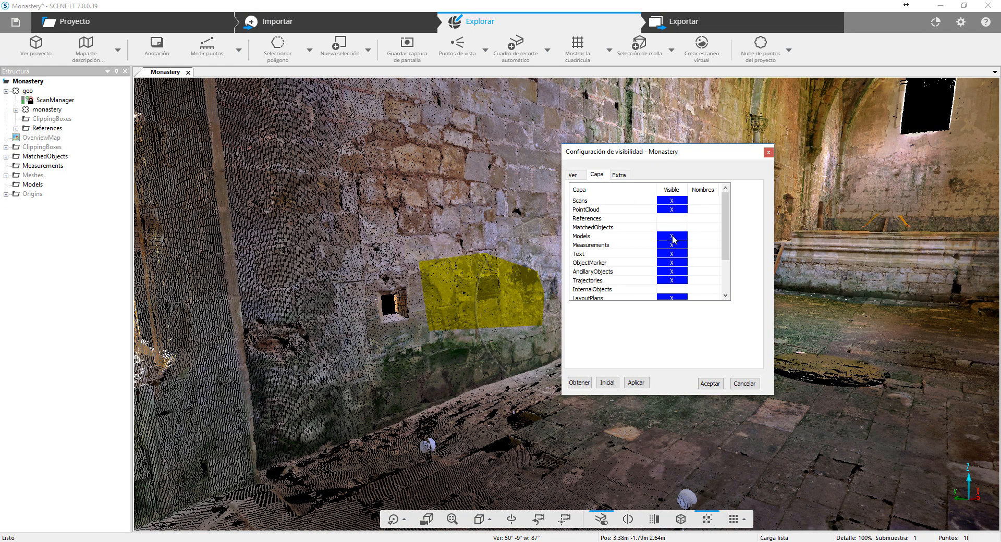
pyautogui.click(710, 384)
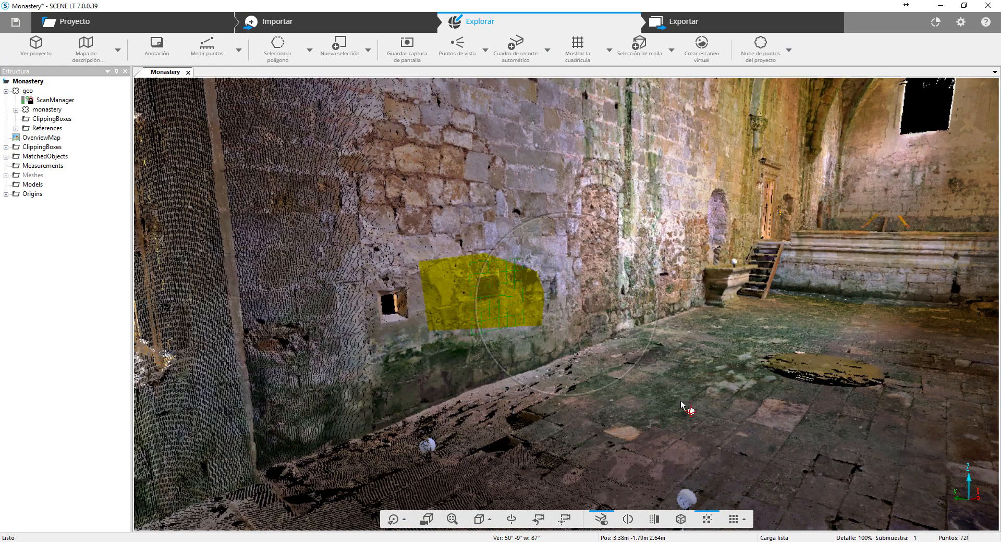
# - Examine up close the plane fitted to the selected points on the nave wall
pyautogui.moveTo(449, 424); pyautogui.dragTo(655, 337)
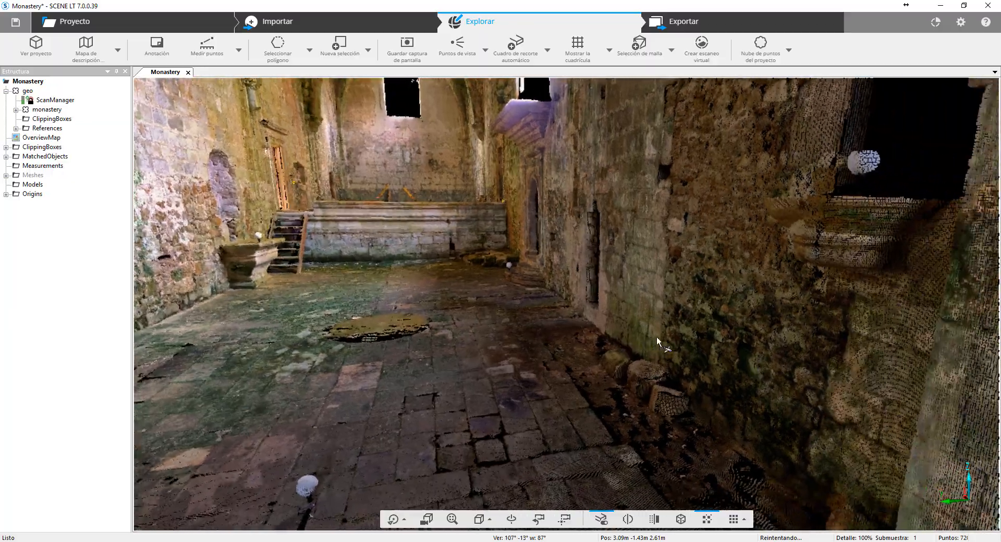
pyautogui.moveTo(449, 366); pyautogui.dragTo(455, 317)
pyautogui.scroll(5, 456, 318)
pyautogui.scroll(5, 464, 320)
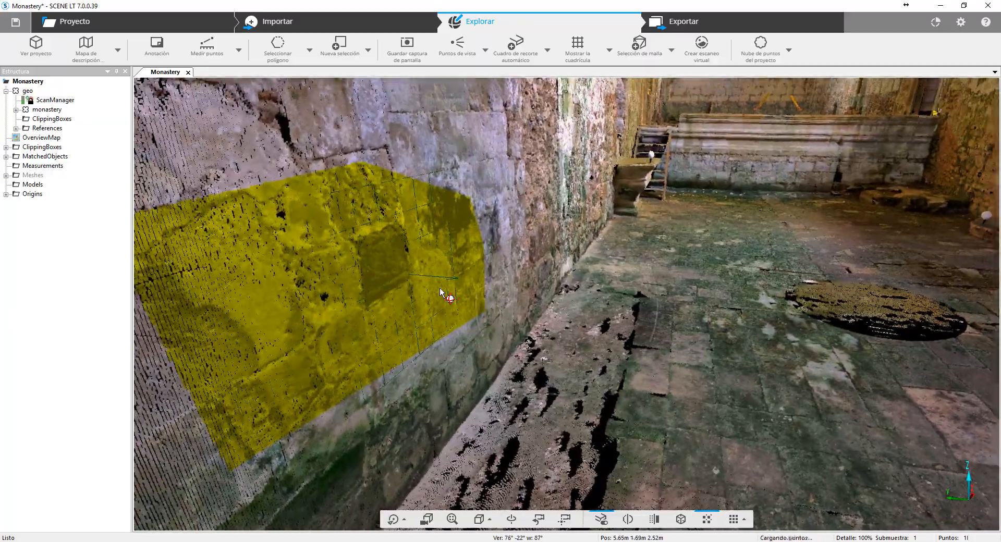
pyautogui.scroll(5, 506, 293)
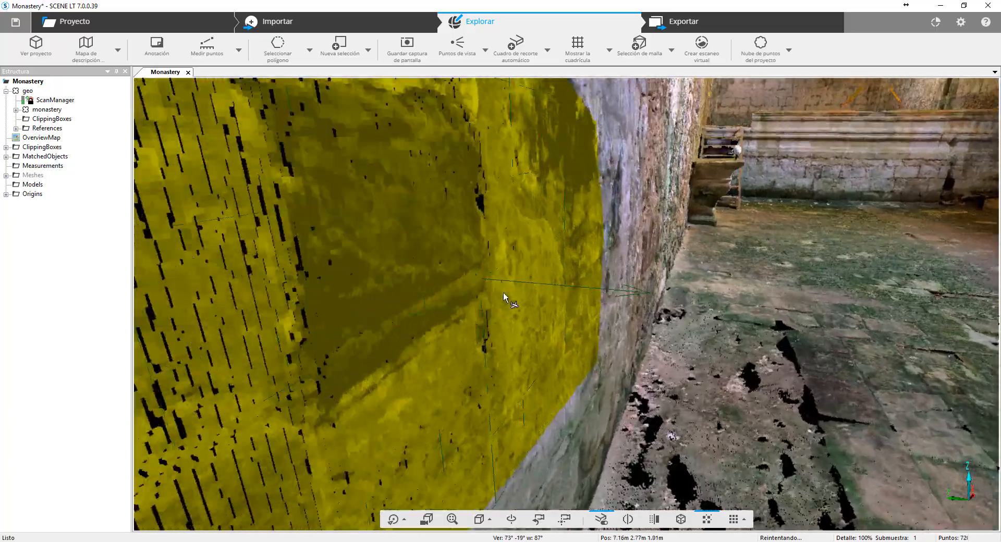
# - Select a small polygon of points at the masonry joint on the opposite wall and create a midpoint object from it
pyautogui.moveTo(514, 294); pyautogui.dragTo(692, 285)
pyautogui.scroll(8, 583, 299)
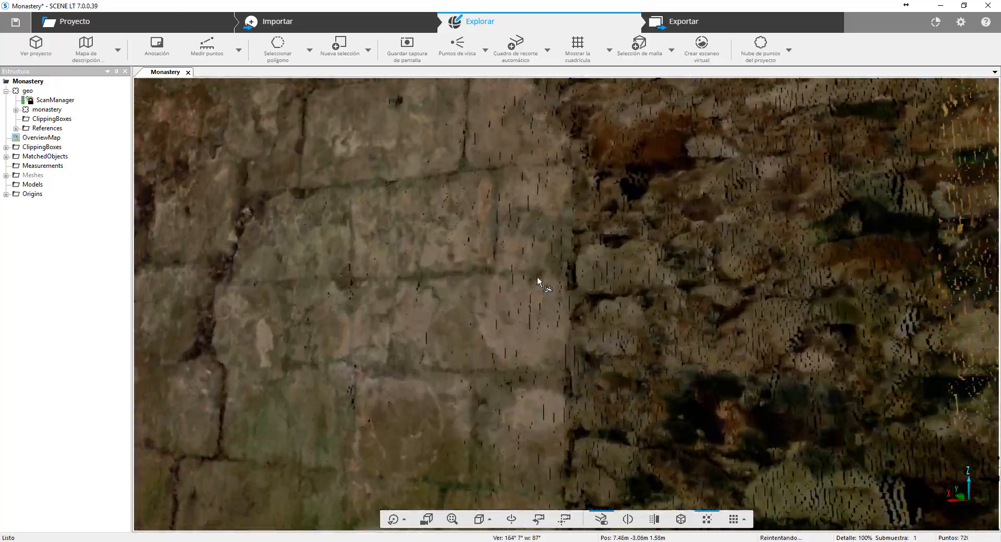
pyautogui.moveTo(537, 277); pyautogui.dragTo(565, 302)
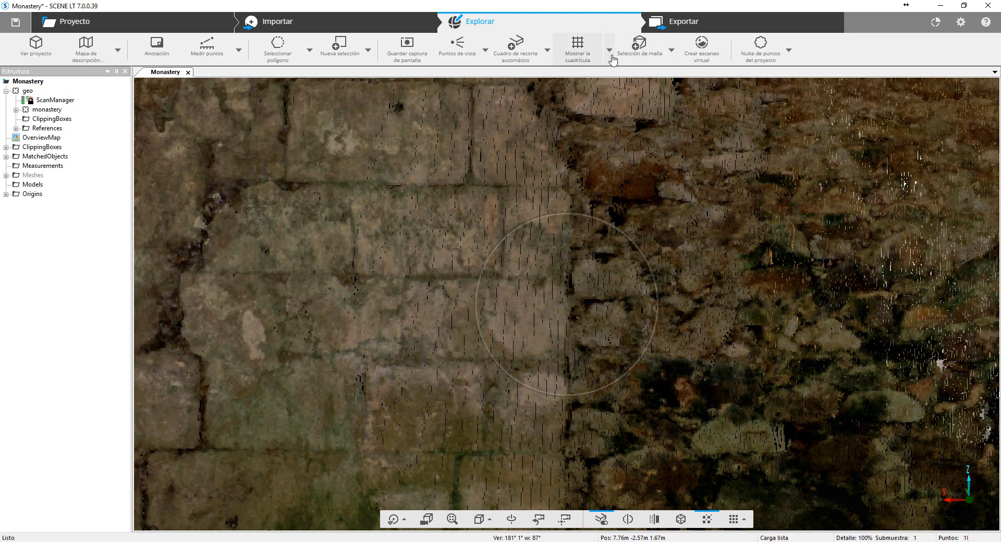
pyautogui.click(277, 45)
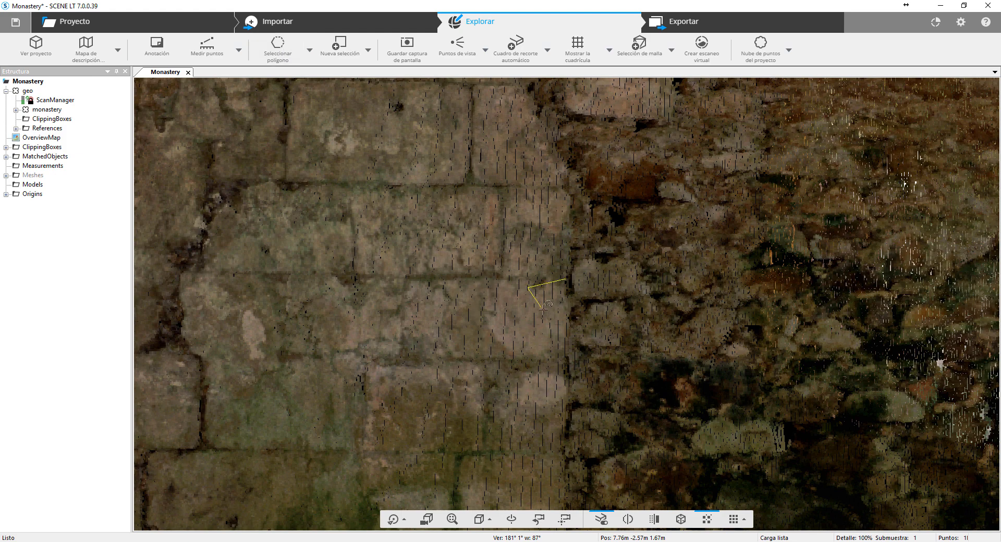
pyautogui.doubleClick(569, 277)
pyautogui.rightClick(561, 294)
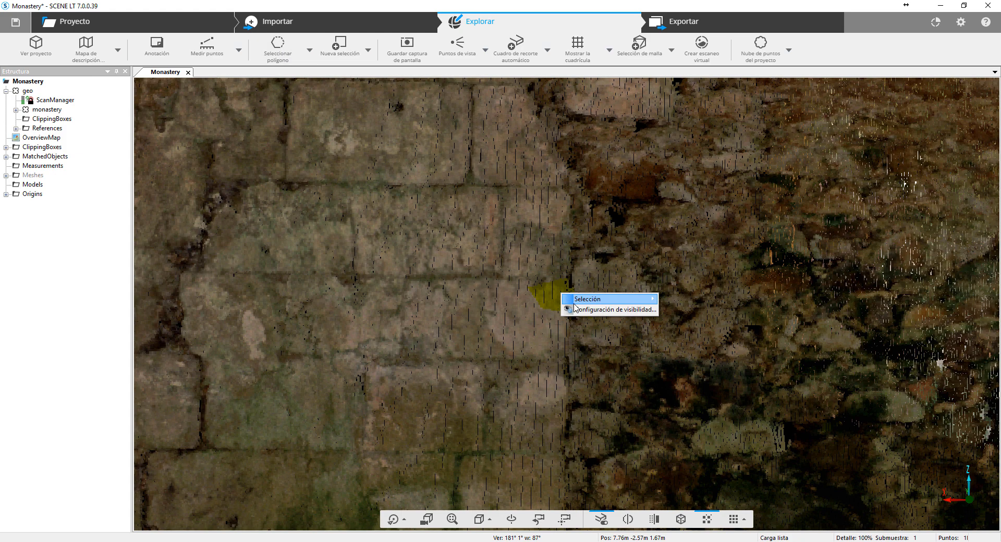
pyautogui.moveTo(607, 300)
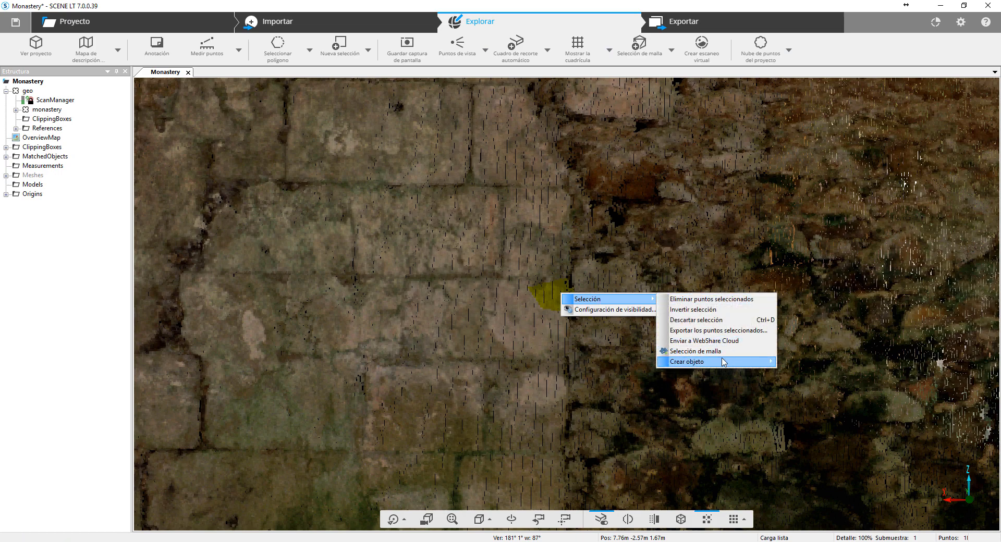
pyautogui.moveTo(724, 362)
pyautogui.click(806, 374)
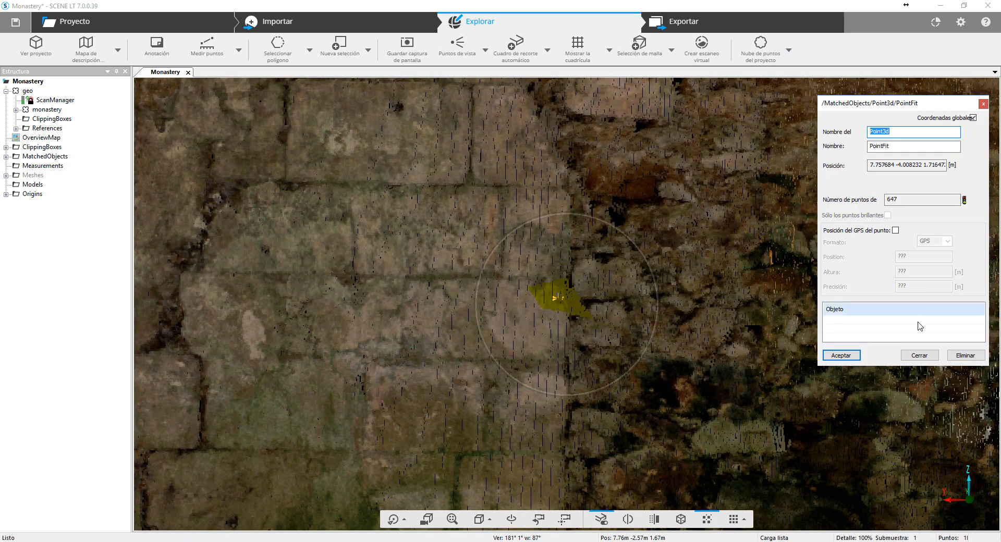
pyautogui.click(842, 358)
# - Measure the distance between the fitted wall plane and the midpoint on the opposite wall with the object measuring tool
pyautogui.scroll(-4, 786, 306)
pyautogui.moveTo(787, 306); pyautogui.dragTo(573, 310)
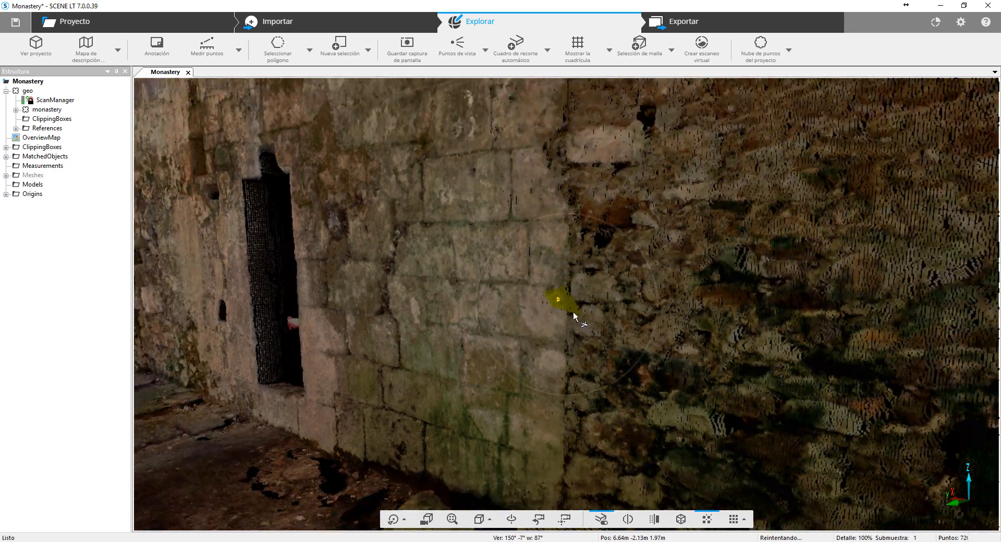
pyautogui.moveTo(167, 326); pyautogui.dragTo(493, 313)
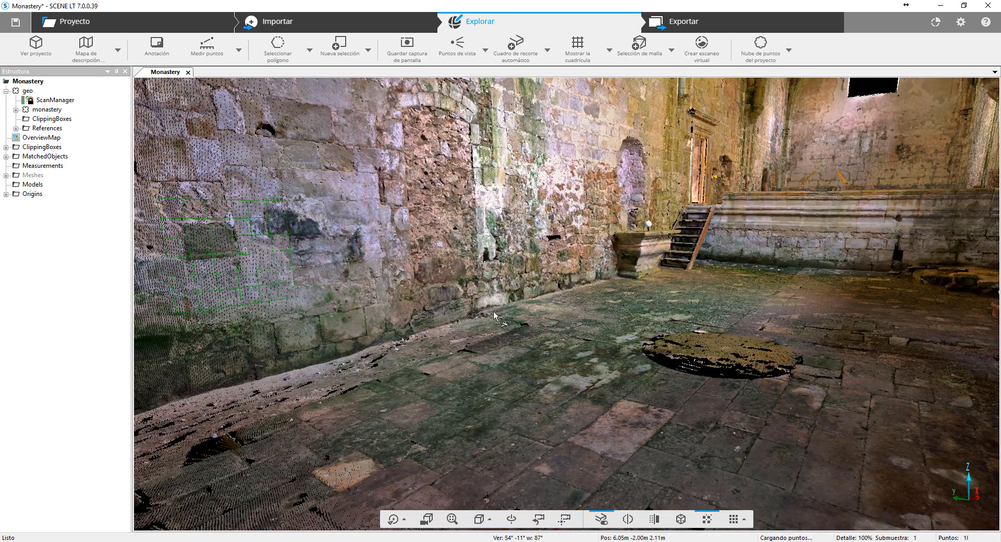
pyautogui.click(239, 50)
pyautogui.click(242, 94)
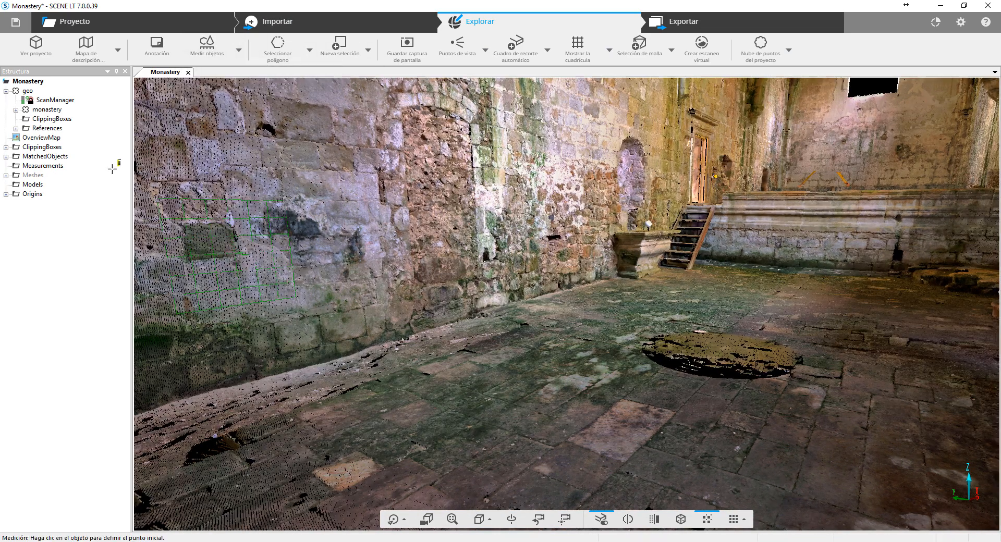
pyautogui.click(241, 248)
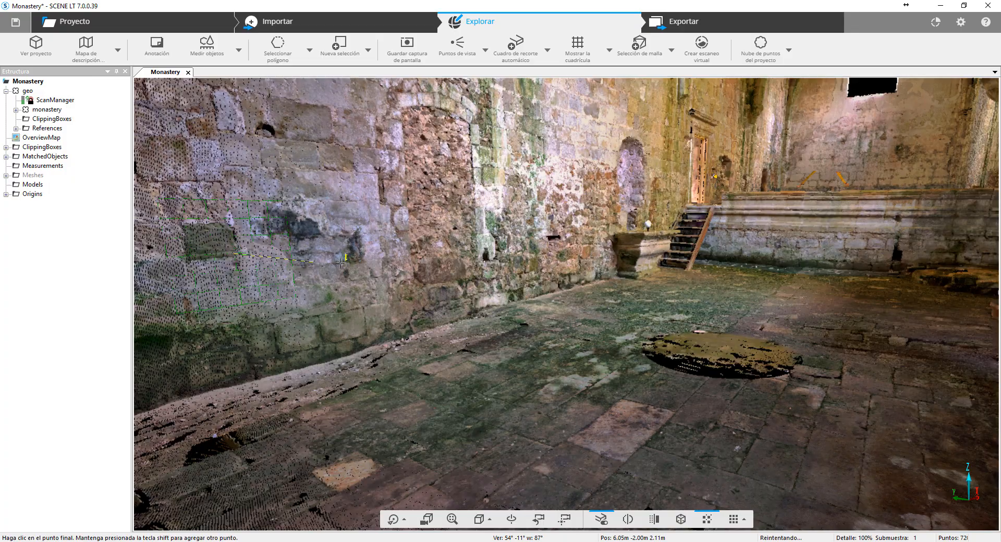
pyautogui.moveTo(877, 321); pyautogui.dragTo(919, 314)
pyautogui.moveTo(678, 280); pyautogui.dragTo(865, 312)
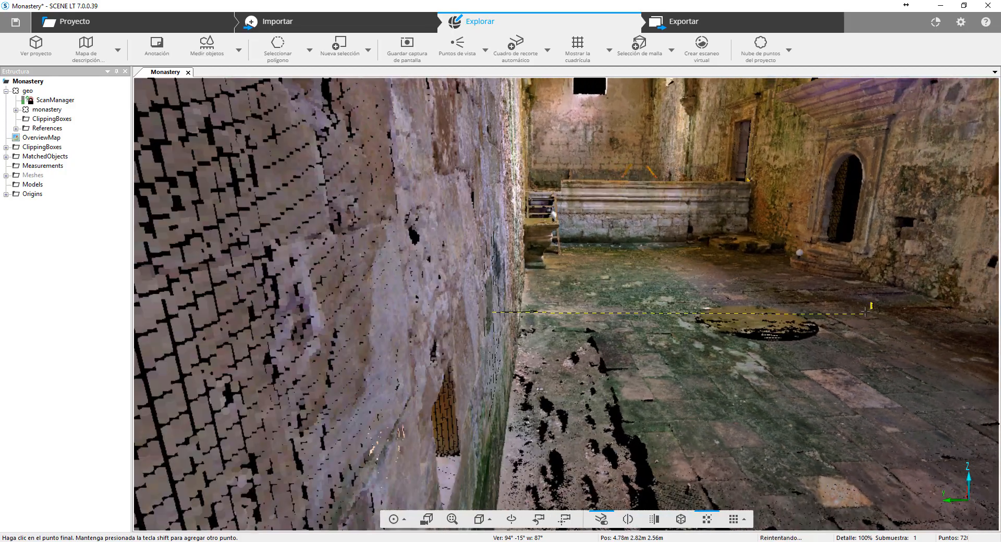
pyautogui.moveTo(830, 309); pyautogui.dragTo(463, 317, button='right')
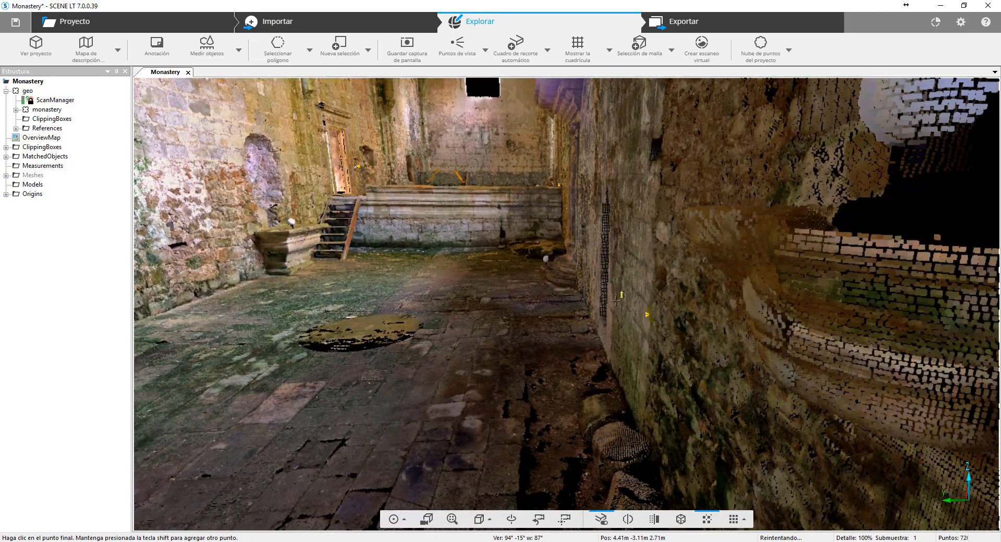
pyautogui.click(647, 314)
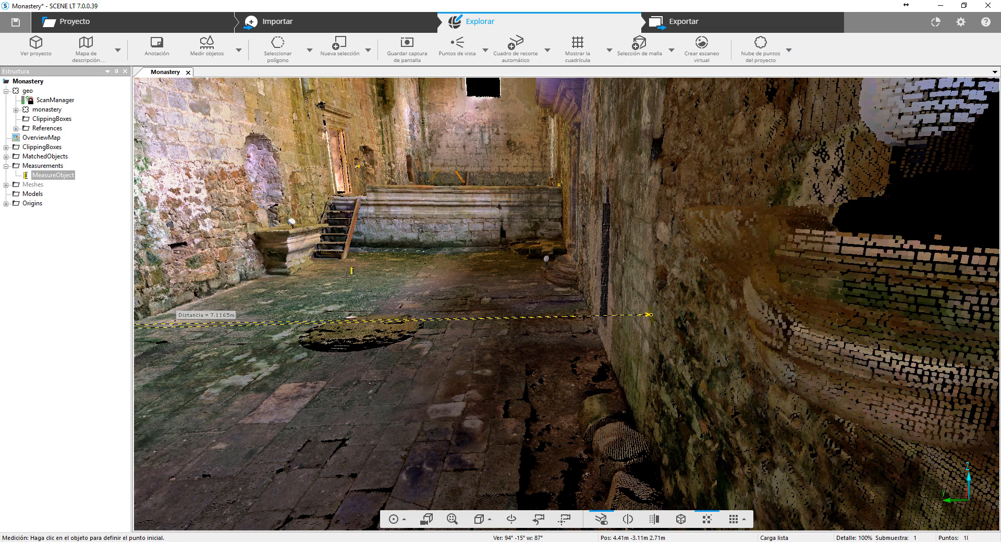
# - Examine the object measurement line across the nave from the fitted wall plane to the midpoint on the opposite wall
pyautogui.moveTo(338, 264); pyautogui.dragTo(394, 347)
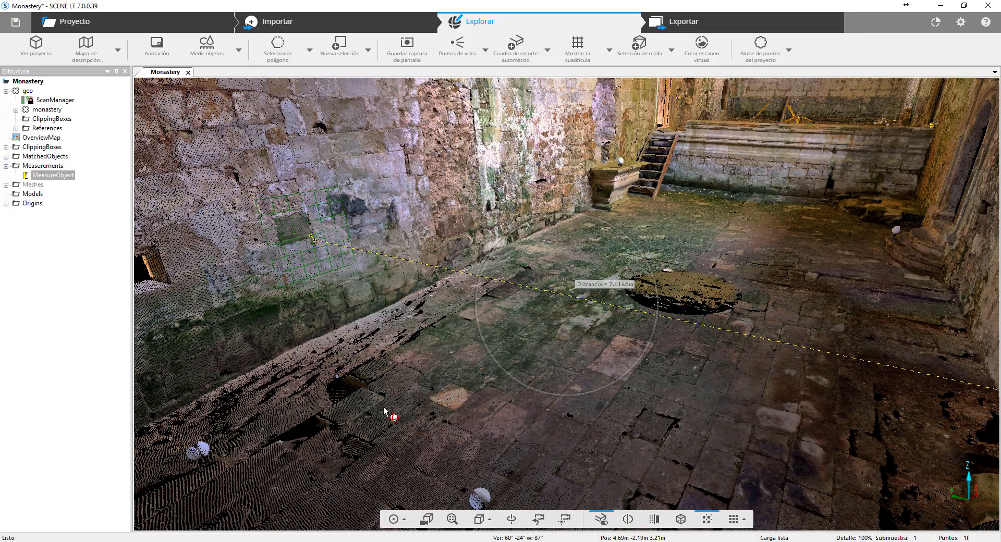
pyautogui.moveTo(384, 412); pyautogui.dragTo(529, 490)
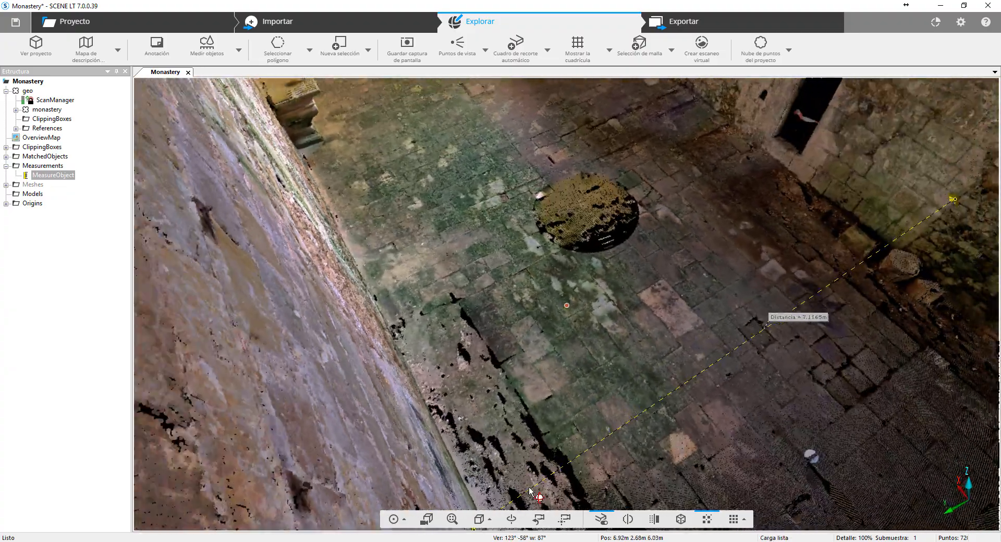
pyautogui.moveTo(605, 335); pyautogui.dragTo(668, 281)
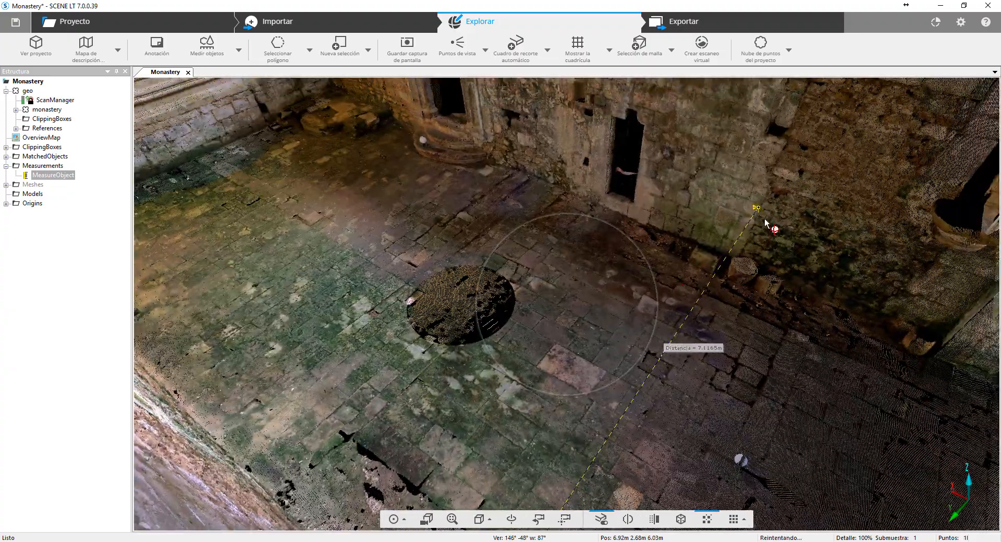
pyautogui.moveTo(766, 222); pyautogui.dragTo(670, 266)
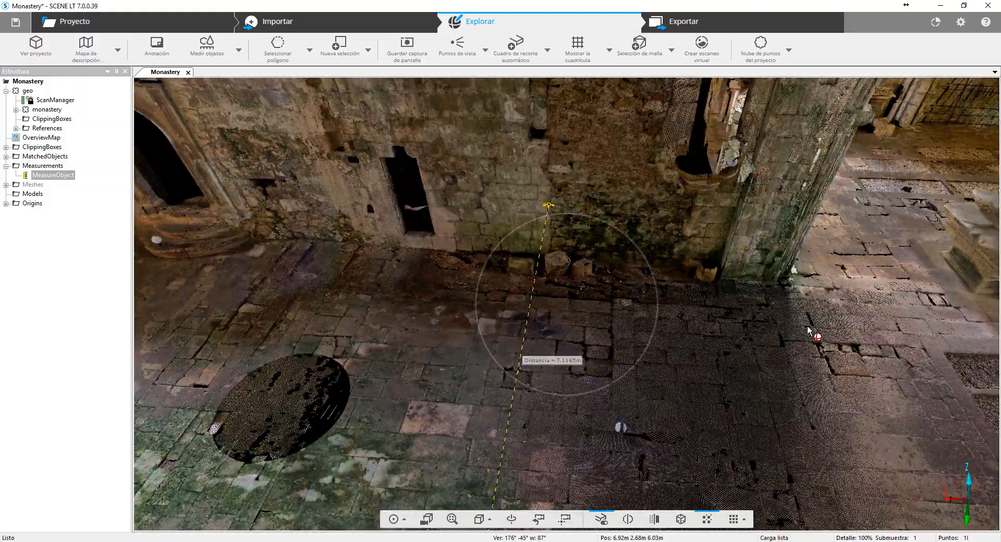
pyautogui.moveTo(809, 331); pyautogui.dragTo(572, 268)
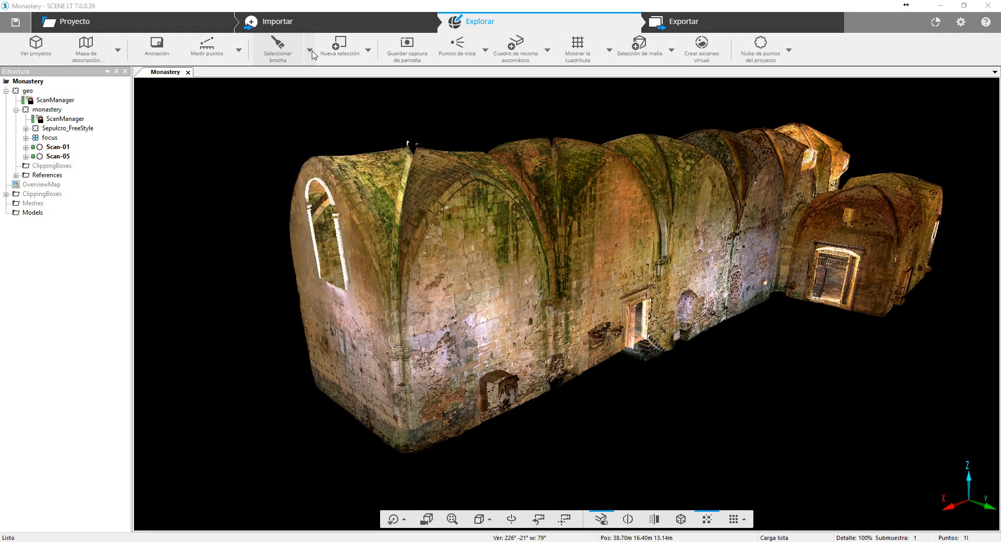
# - Brush-select the points of the two adjoining stone blocks above the small niche in the nave wall
pyautogui.click(309, 50)
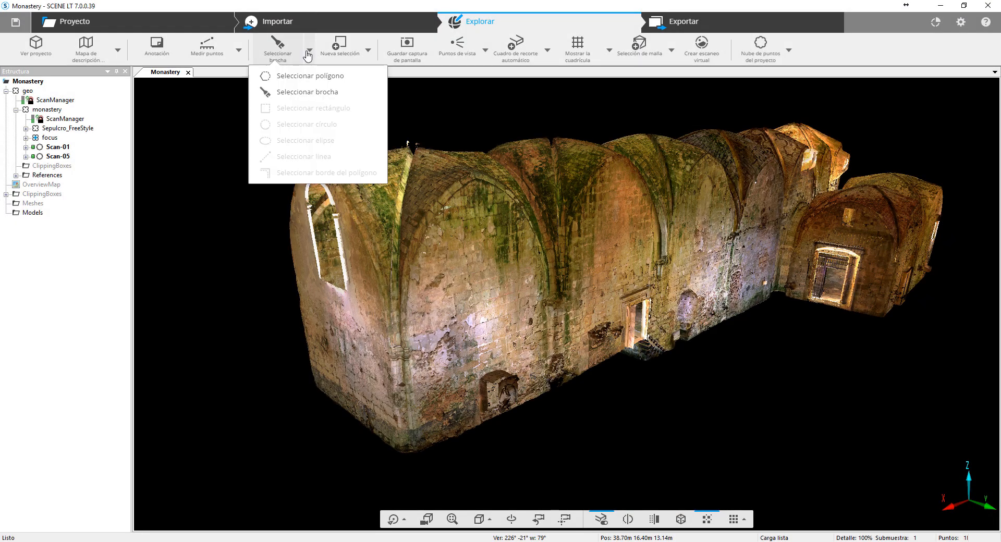
pyautogui.click(269, 94)
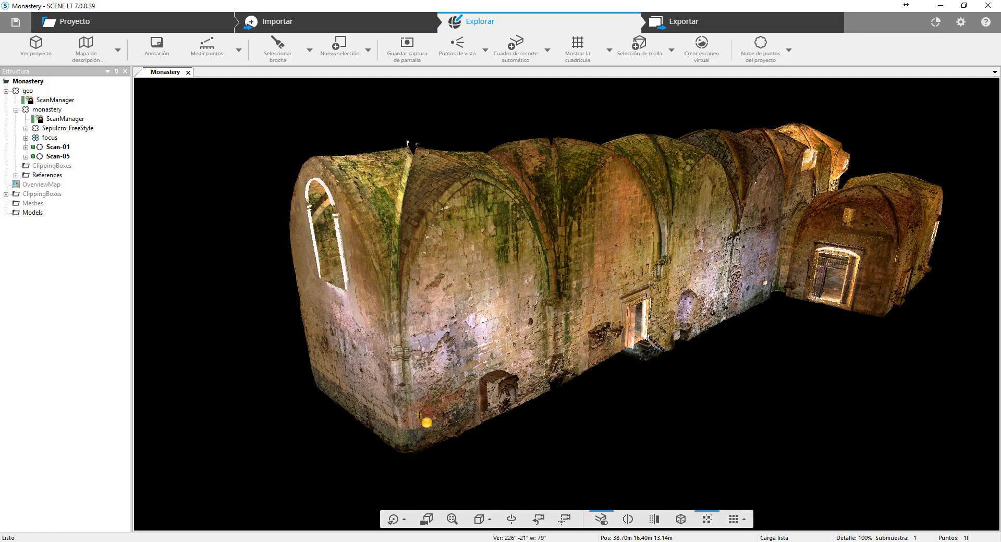
pyautogui.scroll(5, 419, 415)
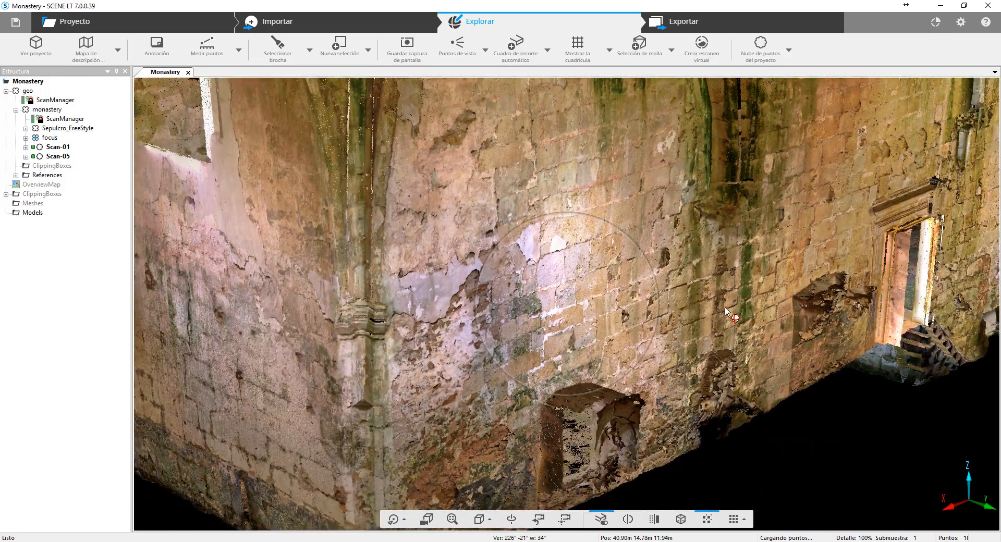
pyautogui.moveTo(725, 308); pyautogui.dragTo(650, 339)
pyautogui.scroll(3, 662, 336)
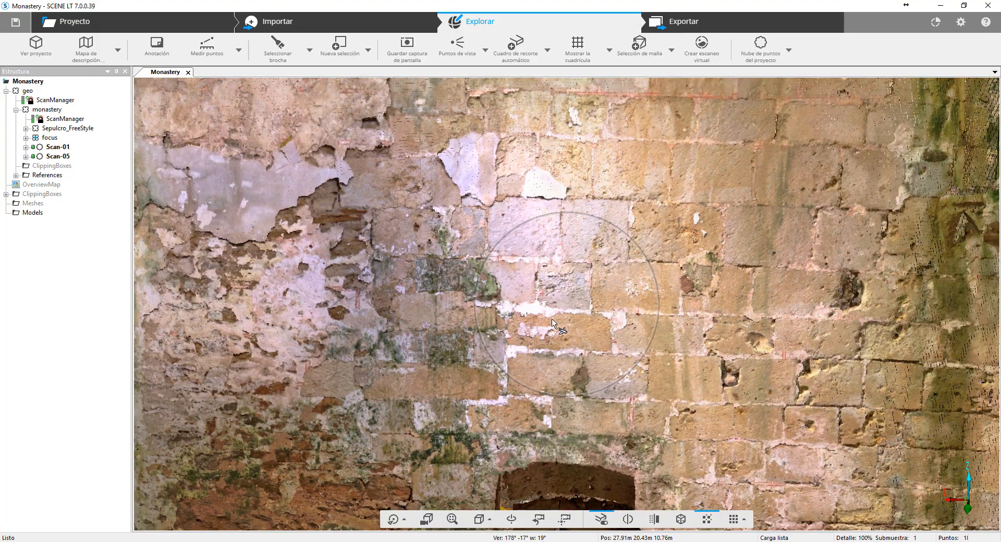
pyautogui.moveTo(552, 317); pyautogui.dragTo(556, 383, button='middle')
pyautogui.moveTo(678, 366); pyautogui.dragTo(689, 336)
pyautogui.scroll(1, 635, 341)
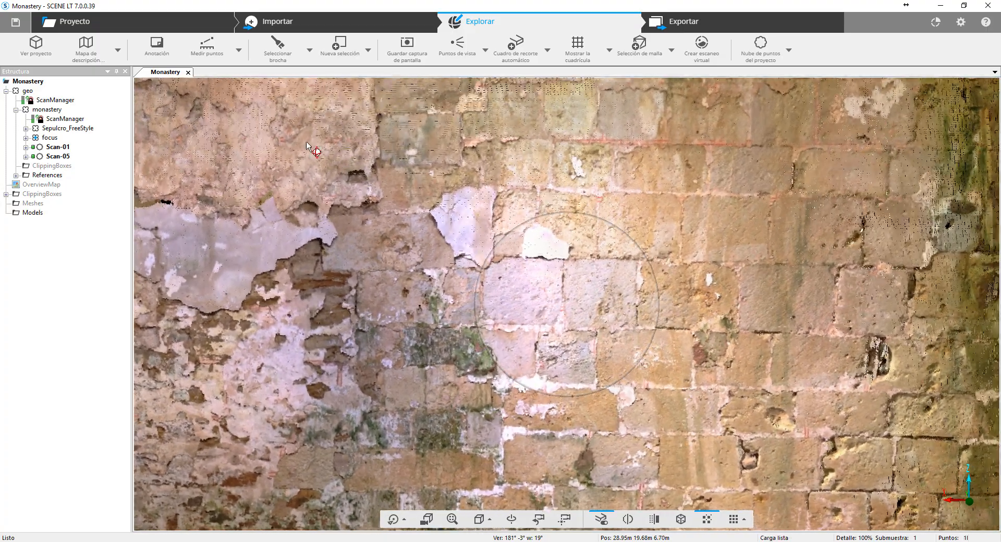
pyautogui.click(271, 40)
pyautogui.moveTo(490, 263)
pyautogui.mouseDown()
pyautogui.moveTo(492, 324)
pyautogui.moveTo(625, 311)
pyautogui.mouseUp()
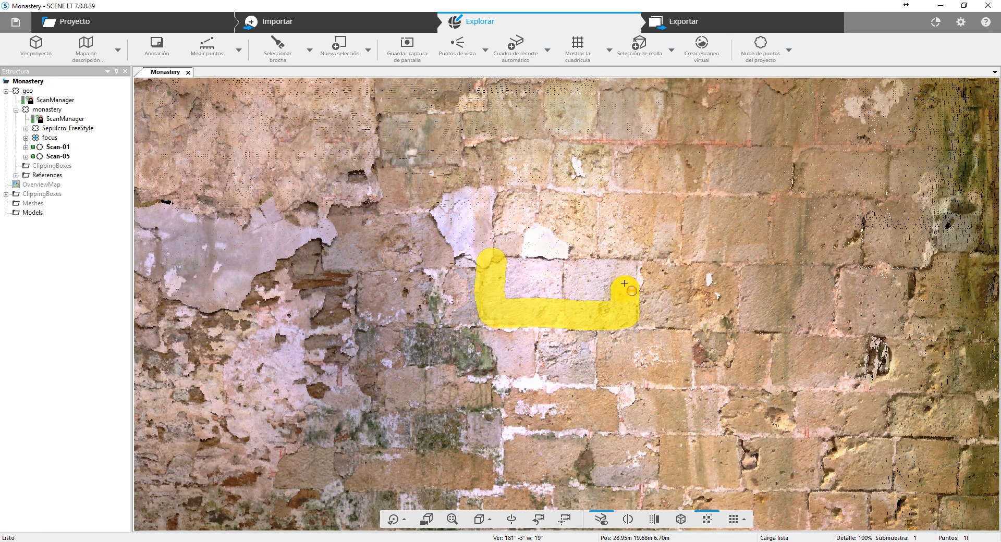
pyautogui.moveTo(623, 271)
pyautogui.mouseDown()
pyautogui.moveTo(503, 271)
pyautogui.moveTo(608, 293)
pyautogui.mouseUp()
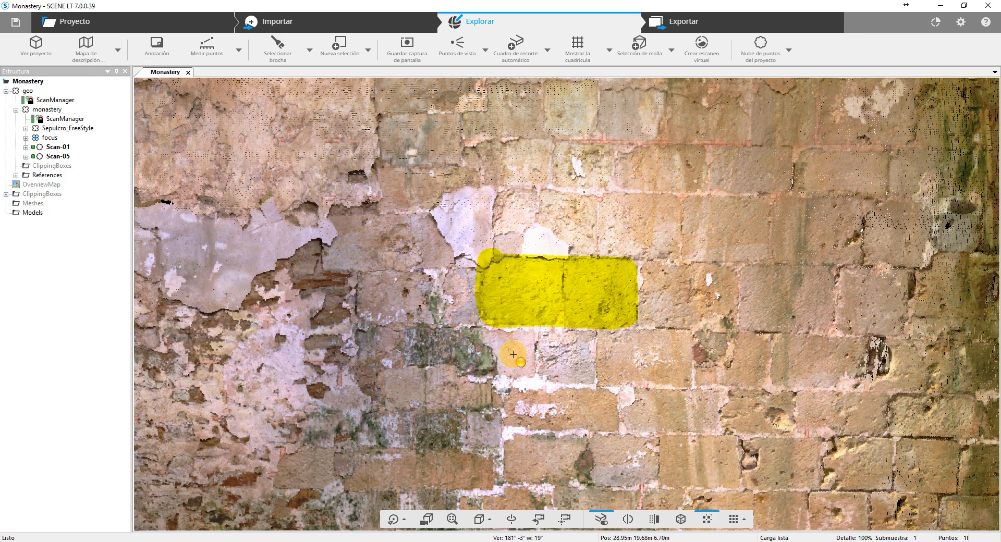
# - Check the brushed stone block selection from other viewpoints around the nave and discard it
pyautogui.rightClick(493, 313)
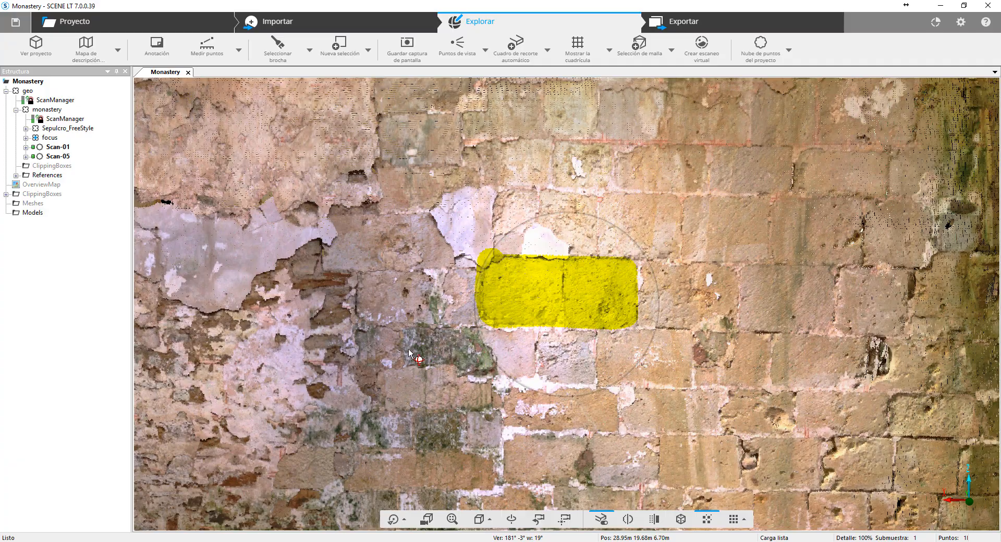
pyautogui.moveTo(494, 316)
pyautogui.mouseDown()
pyautogui.moveTo(562, 333)
pyautogui.moveTo(527, 315)
pyautogui.moveTo(492, 324)
pyautogui.mouseUp()
pyautogui.scroll(10, 504, 319)
pyautogui.scroll(-10, 492, 325)
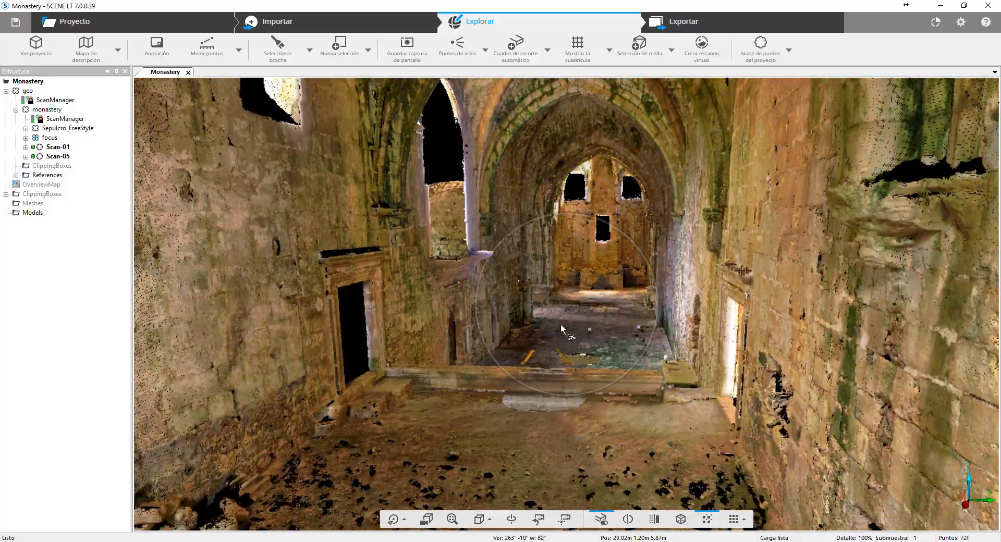
pyautogui.moveTo(561, 325); pyautogui.dragTo(415, 318)
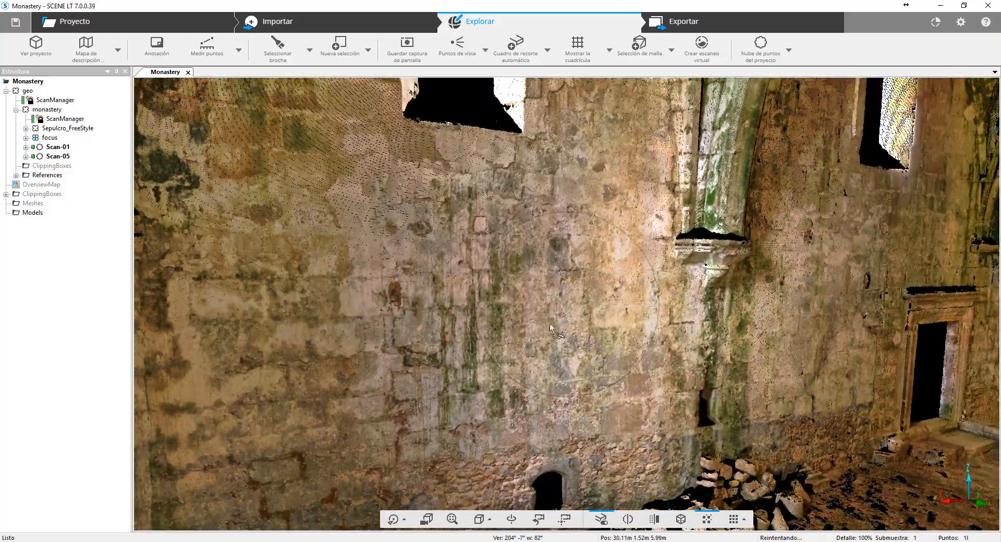
pyautogui.moveTo(548, 327); pyautogui.dragTo(430, 276)
pyautogui.scroll(-5, 430, 277)
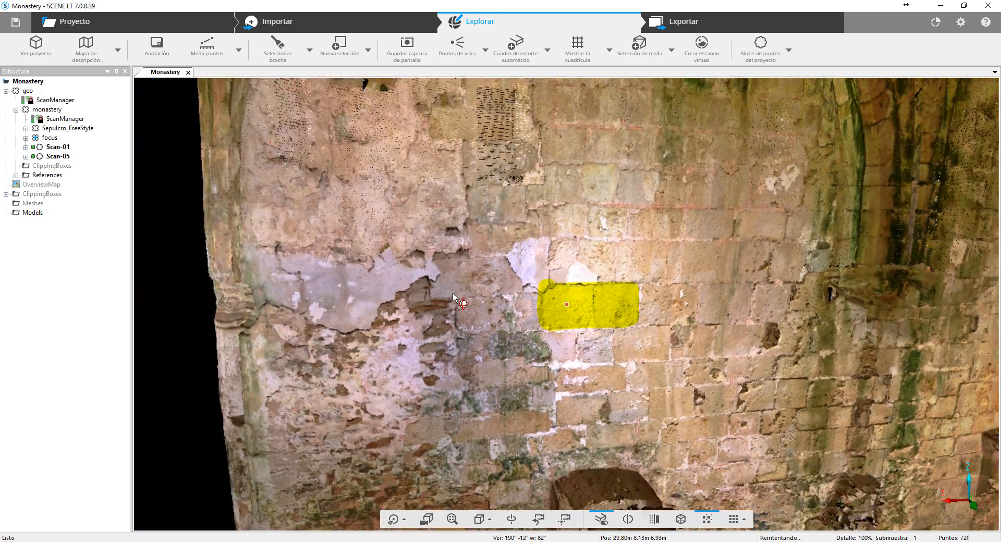
pyautogui.click(707, 342)
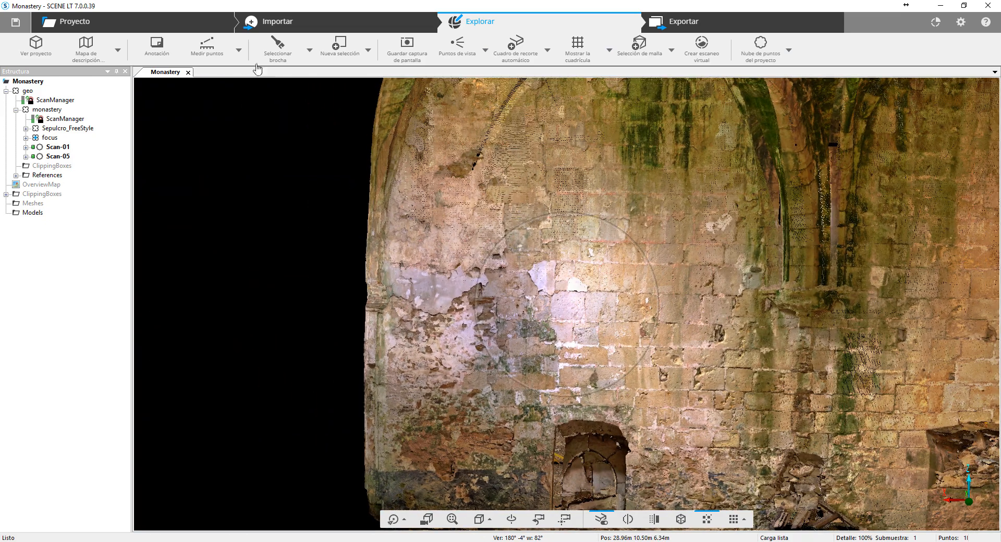
# - Select a large polygon of points on the wall above the niche and check how it projects onto surfaces behind
pyautogui.click(309, 51)
pyautogui.click(326, 77)
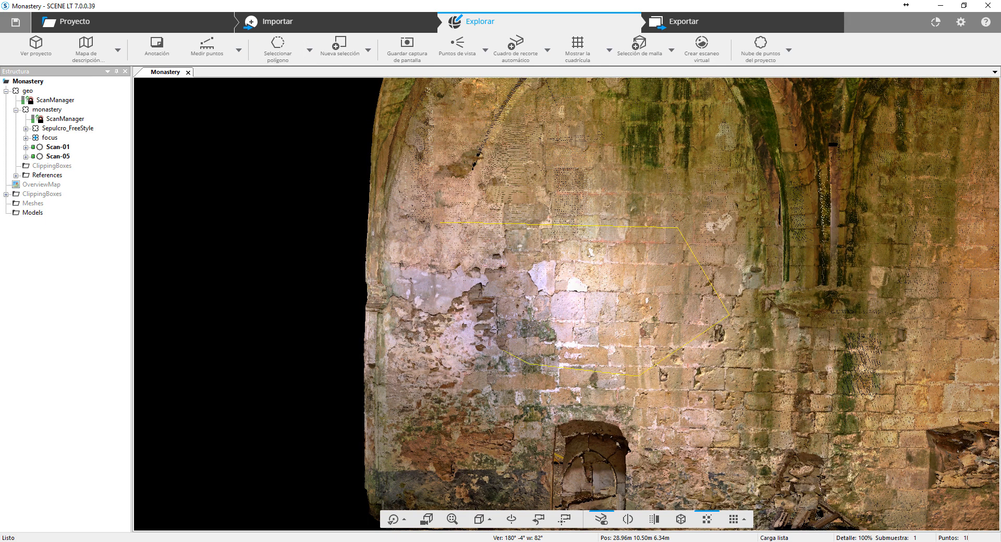
pyautogui.click(439, 224)
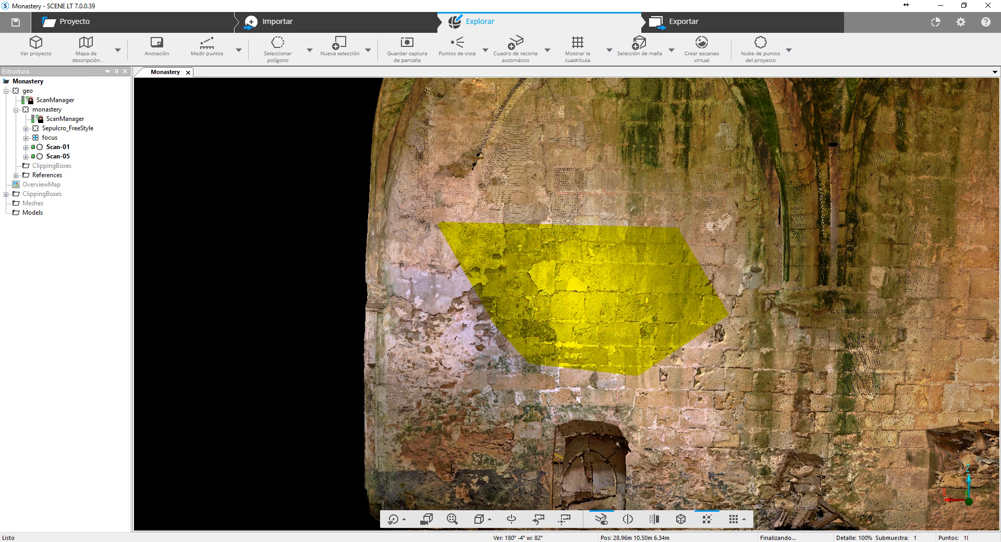
pyautogui.moveTo(289, 327); pyautogui.dragTo(674, 335)
pyautogui.scroll(-6, 678, 337)
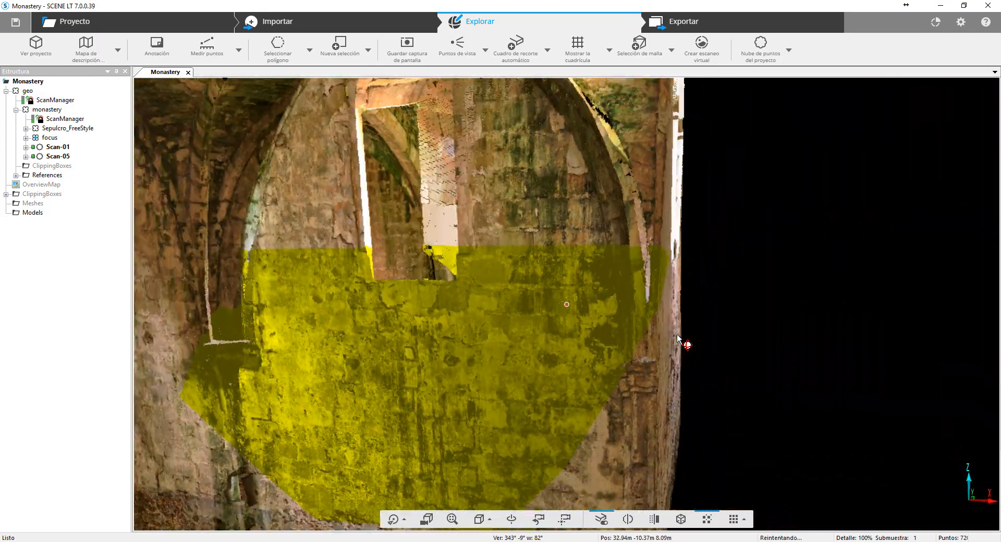
# - Select all points of the building's end vault bay with a closed polygon drawn around it in top view
pyautogui.moveTo(834, 324); pyautogui.dragTo(735, 342)
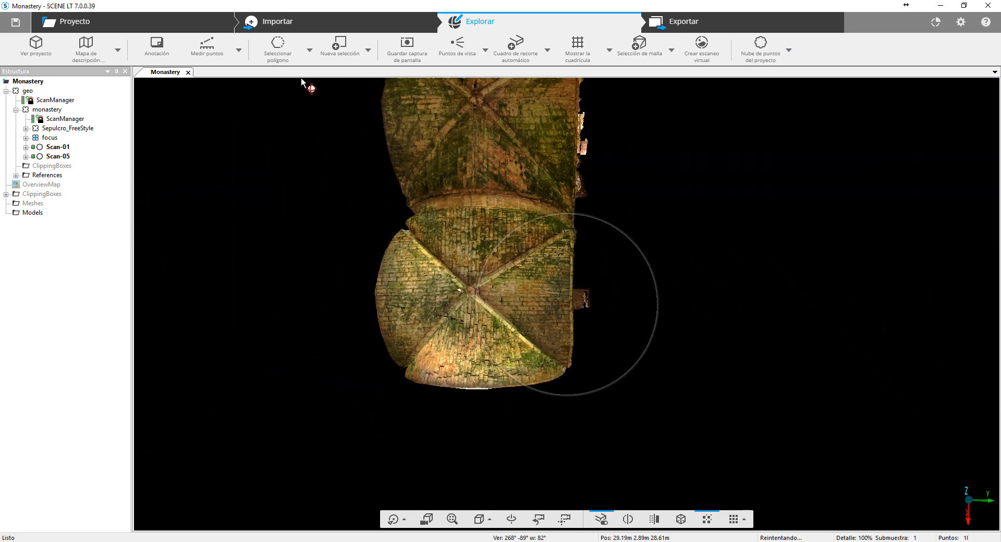
pyautogui.click(281, 55)
pyautogui.click(389, 210)
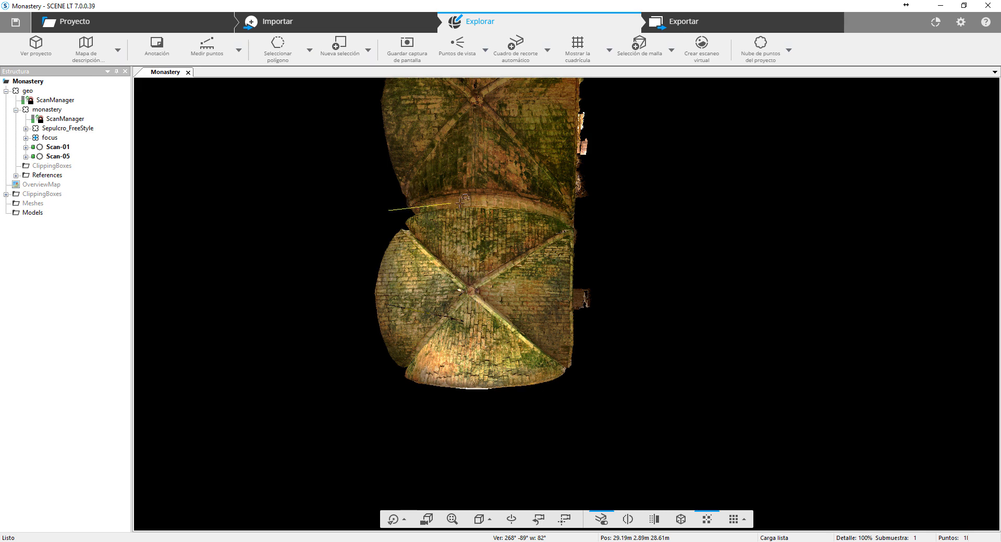
pyautogui.click(601, 229)
pyautogui.click(681, 354)
pyautogui.click(595, 439)
pyautogui.click(421, 446)
pyautogui.click(334, 415)
pyautogui.click(308, 311)
pyautogui.click(353, 235)
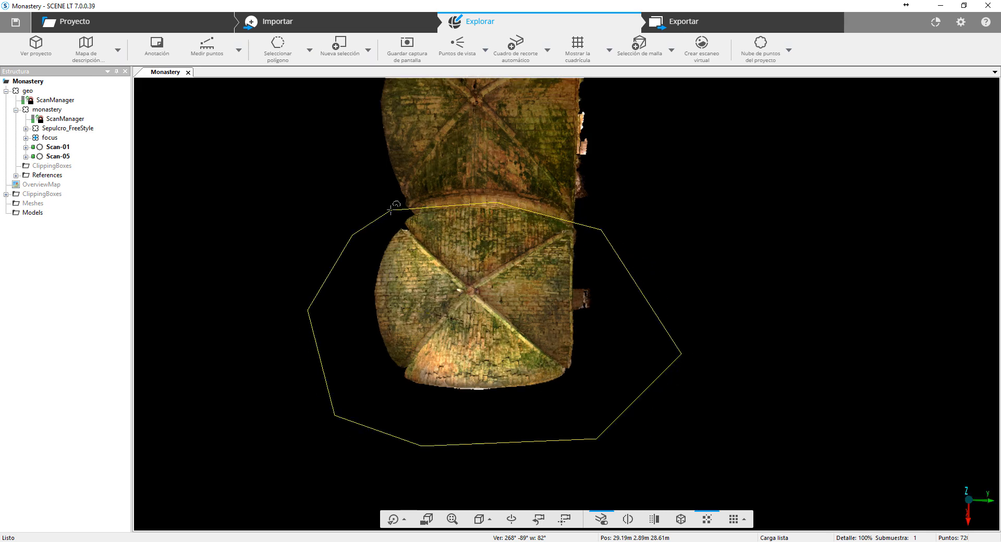
pyautogui.click(391, 210)
# - View the selected end bay from outside and open the selection operations for its points
pyautogui.moveTo(301, 419); pyautogui.dragTo(440, 391)
pyautogui.rightClick(514, 196)
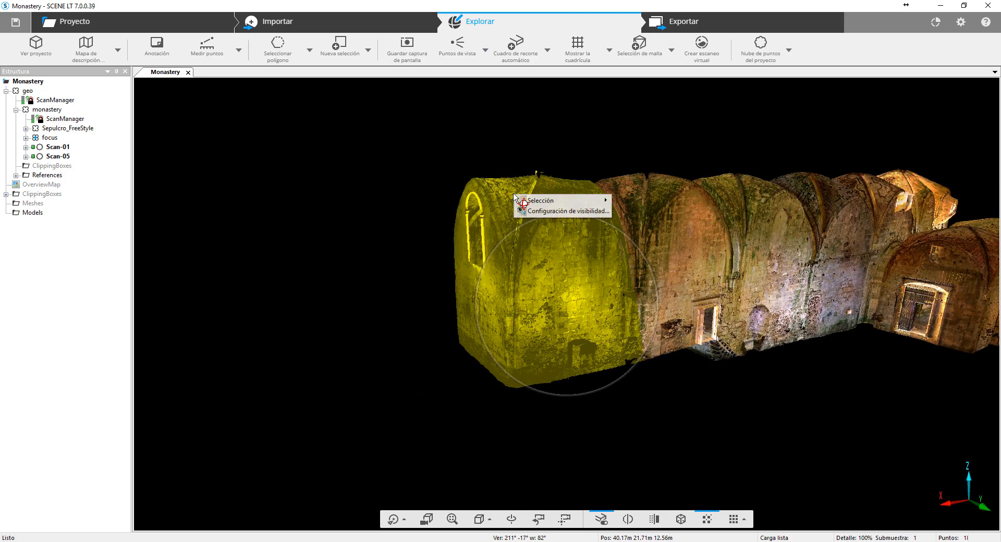
pyautogui.moveTo(537, 202)
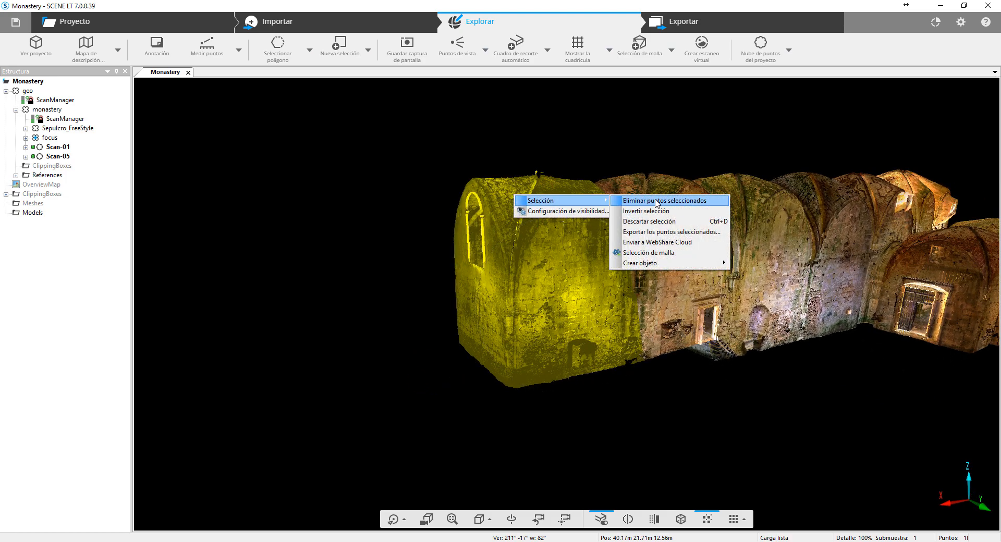
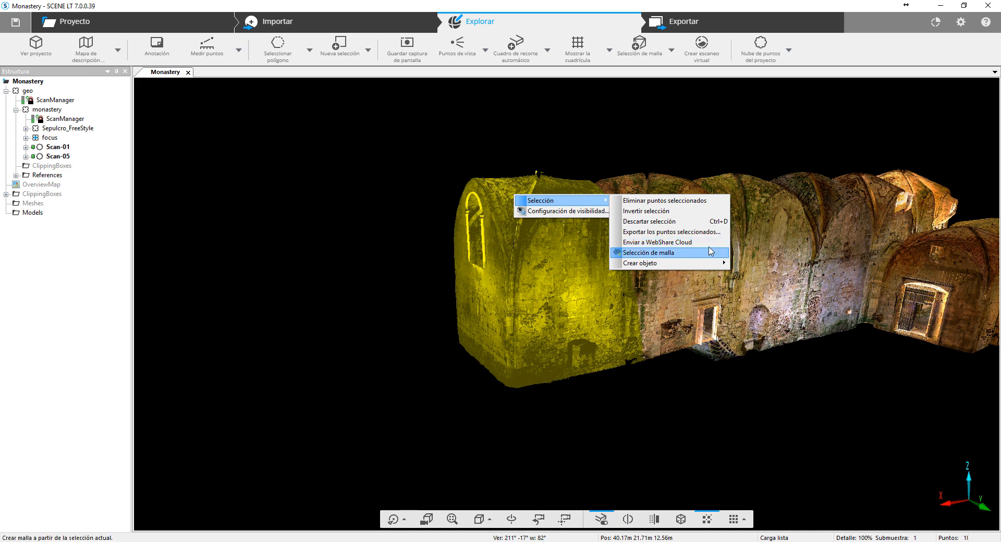
# - Review the file formats available for exporting the selected scan points and close the export dialog without exporting
pyautogui.click(703, 235)
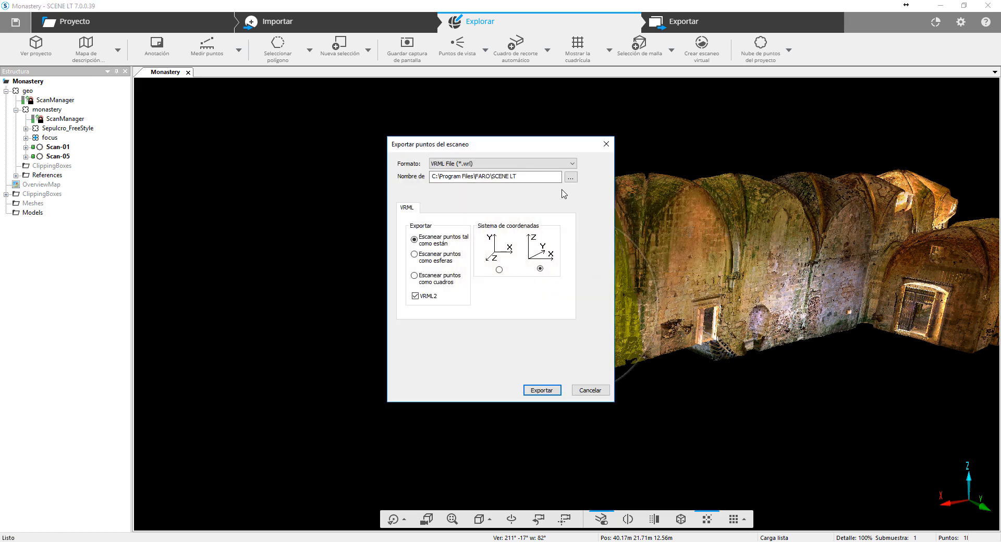
pyautogui.click(568, 164)
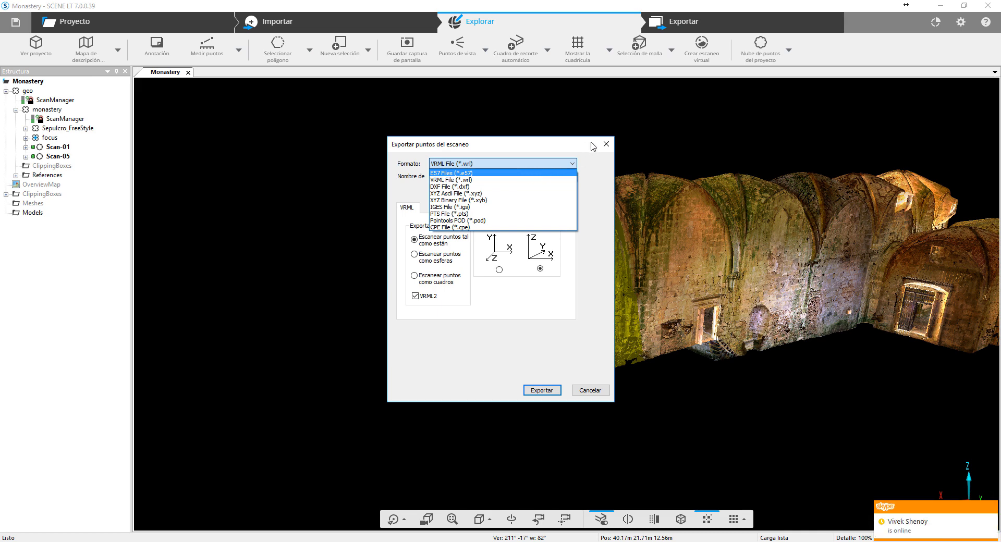
pyautogui.click(606, 150)
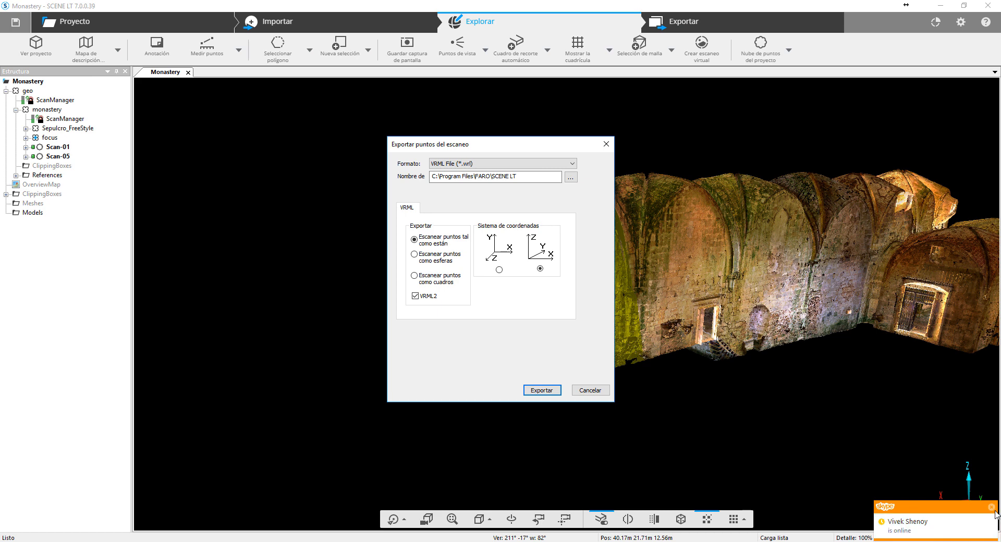
pyautogui.click(992, 507)
pyautogui.click(607, 144)
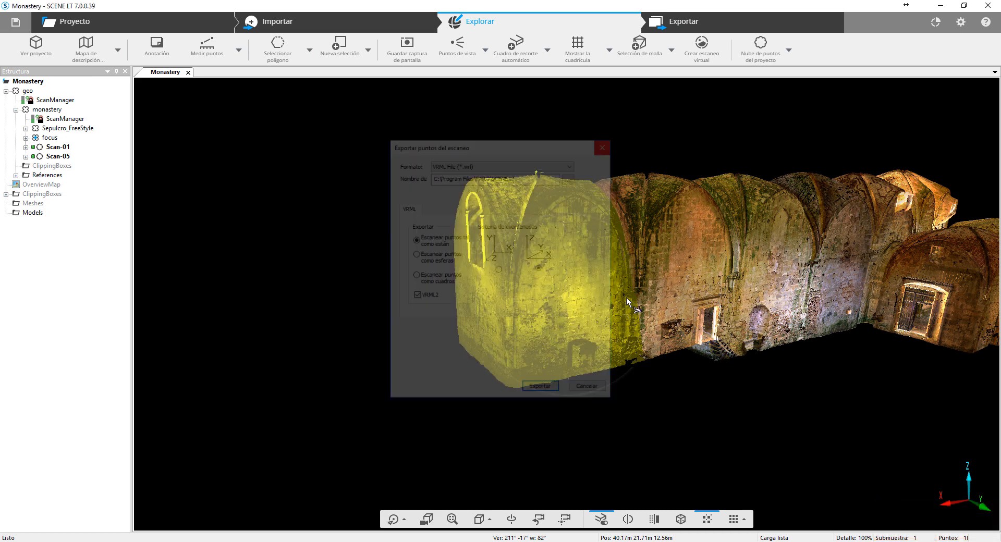
# - Draw a closed polygon in top view around the vault's outer end in Agregar selección mode
pyautogui.moveTo(831, 396); pyautogui.dragTo(687, 358)
pyautogui.moveTo(757, 255); pyautogui.dragTo(782, 322)
pyautogui.moveTo(784, 292); pyautogui.dragTo(766, 324, button='right')
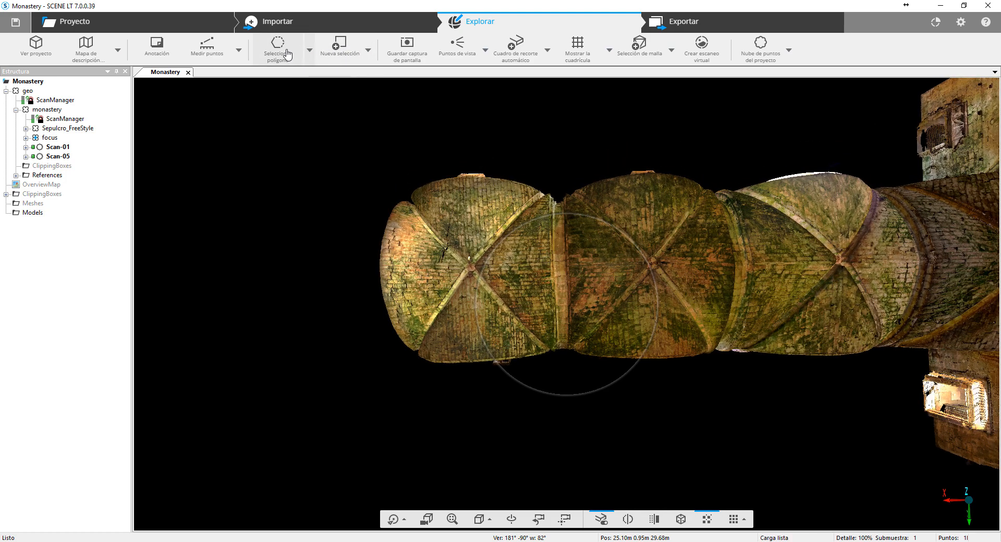
pyautogui.click(369, 51)
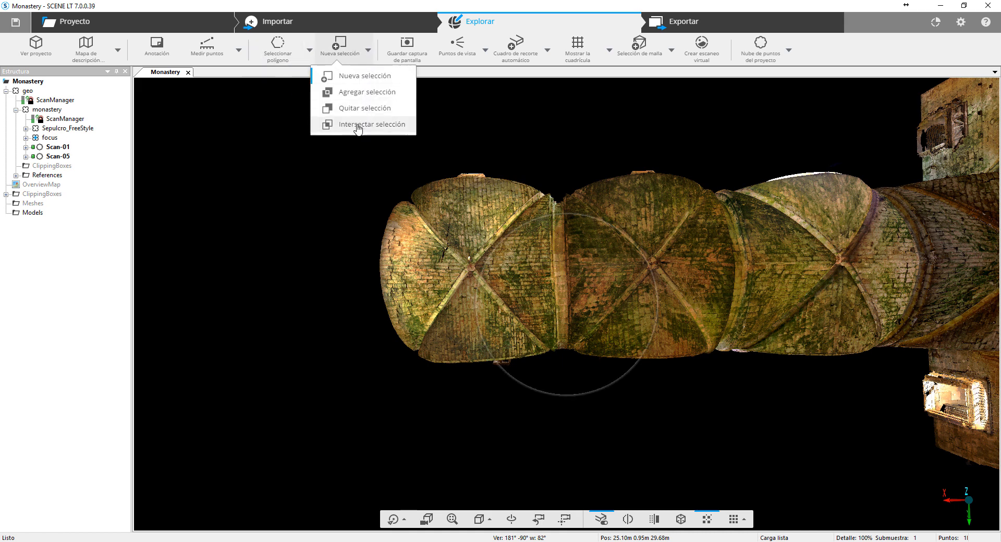
pyautogui.click(364, 93)
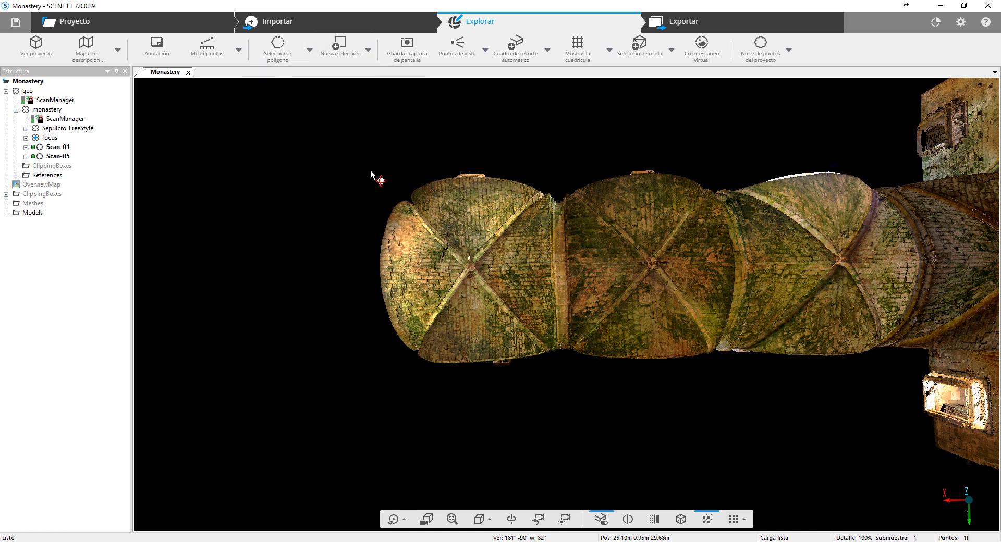
pyautogui.click(341, 177)
pyautogui.click(424, 187)
pyautogui.click(447, 329)
pyautogui.click(429, 390)
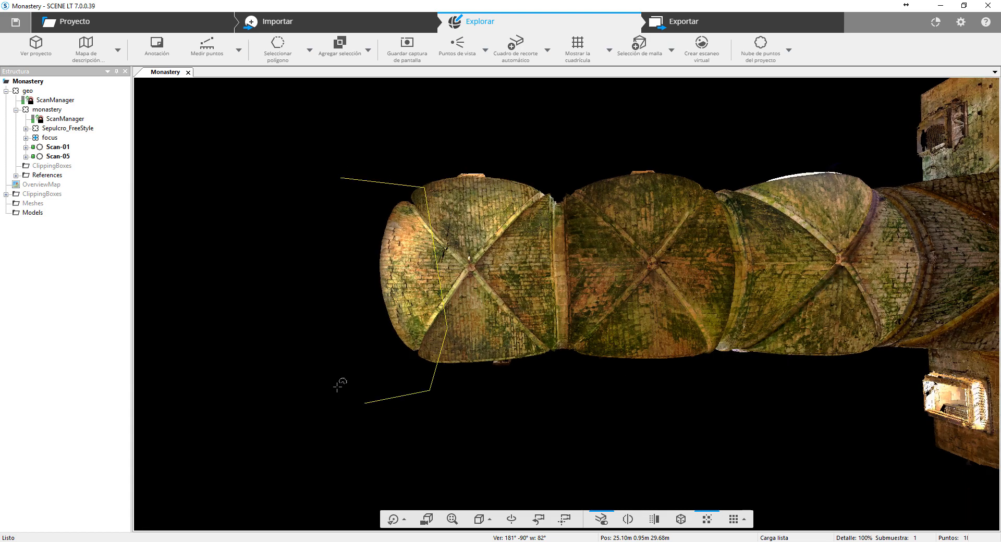
pyautogui.click(341, 390)
pyautogui.click(320, 314)
pyautogui.click(338, 178)
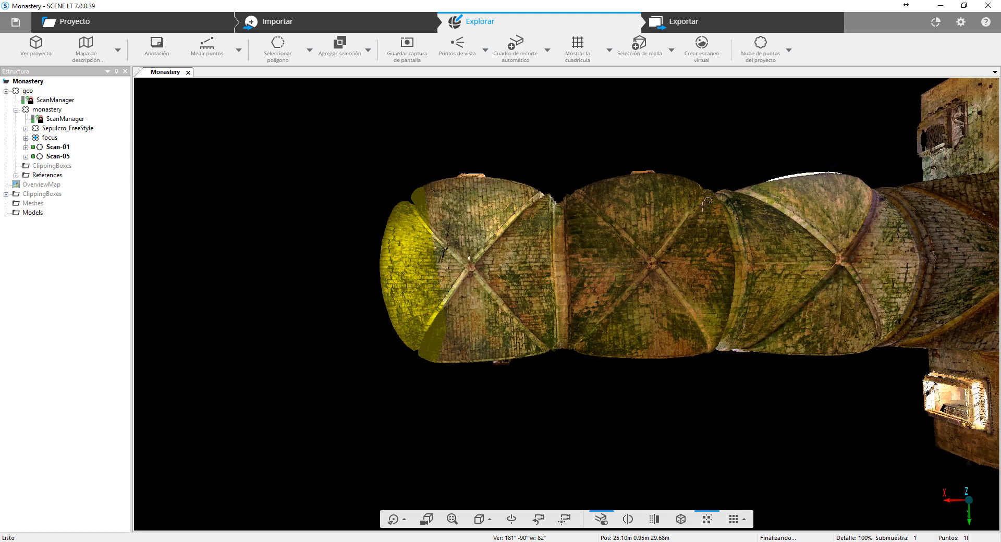
# - Add a narrow polygon strip across the vault, beside the arch between the second and third bays, to the selection
pyautogui.click(676, 174)
pyautogui.click(718, 156)
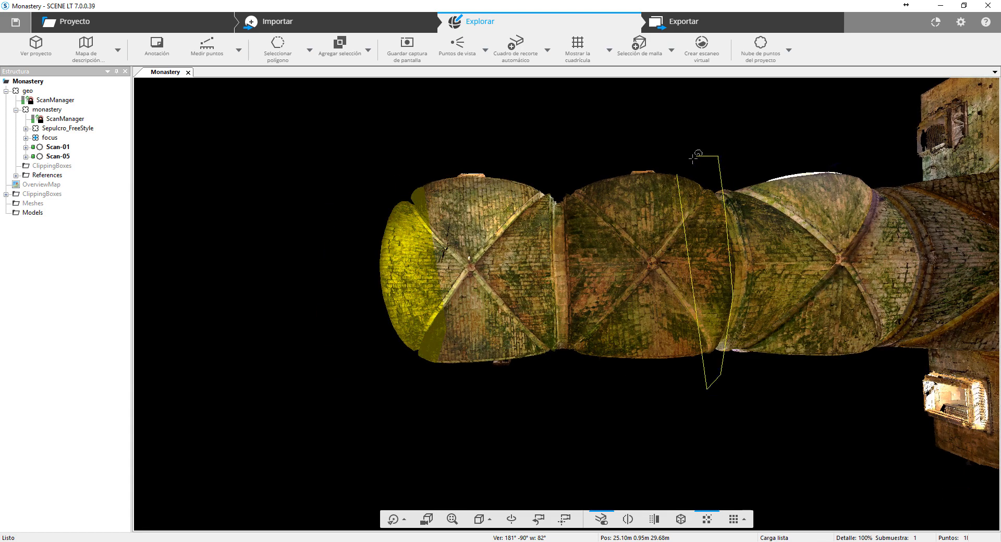
pyautogui.click(678, 172)
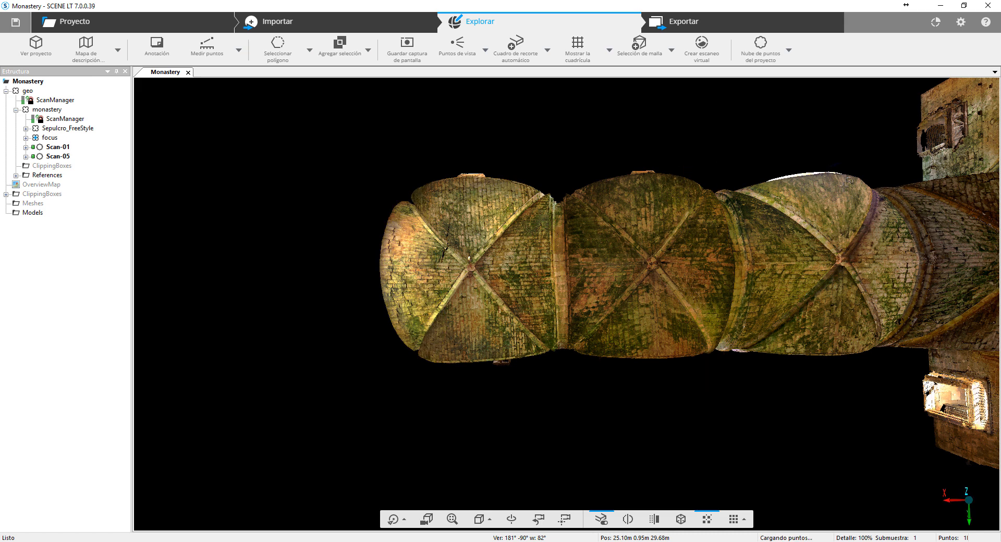
# - Add a polygon around the vault section between the third bay and the crossing to the selection
pyautogui.click(837, 151)
pyautogui.click(883, 386)
pyautogui.click(898, 386)
pyautogui.click(923, 322)
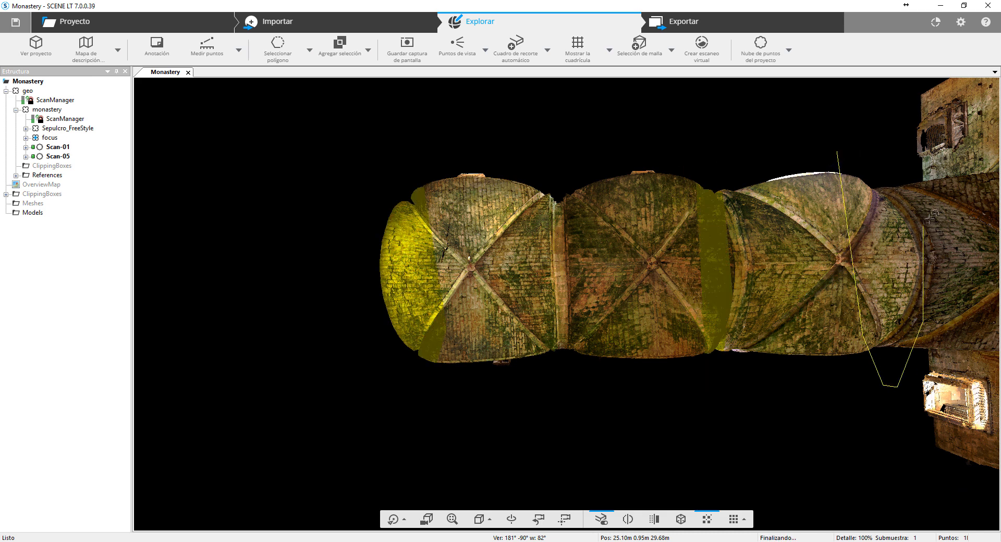
pyautogui.click(963, 259)
pyautogui.click(923, 135)
pyautogui.click(891, 110)
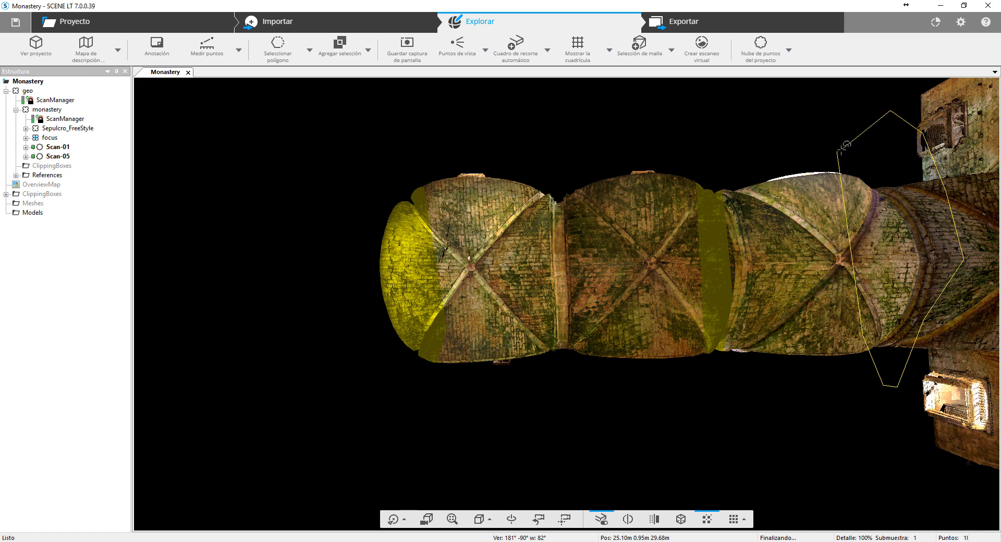
pyautogui.click(840, 150)
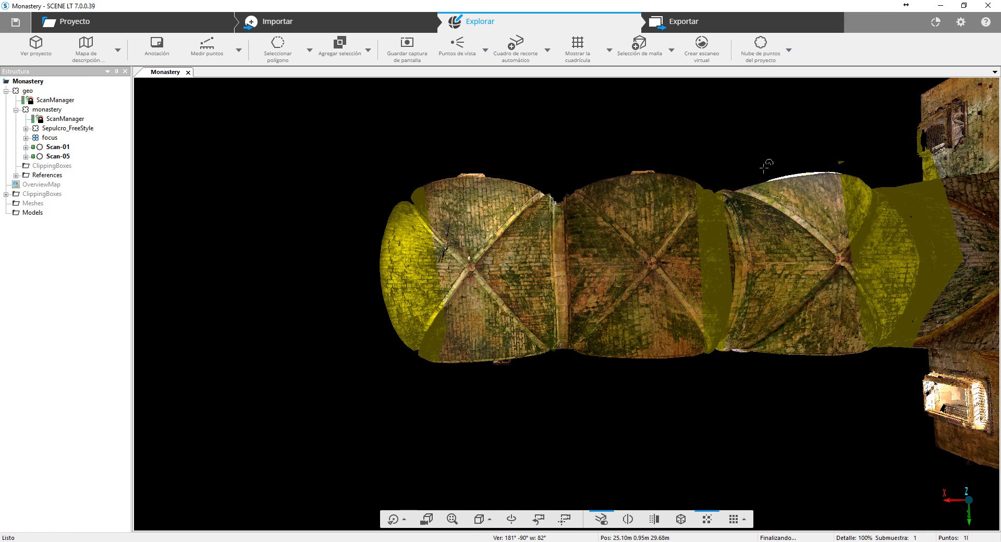
# - Subtract the stray points above the crossing with a polygon in Quitar selección mode and discard the whole selection
pyautogui.click(368, 50)
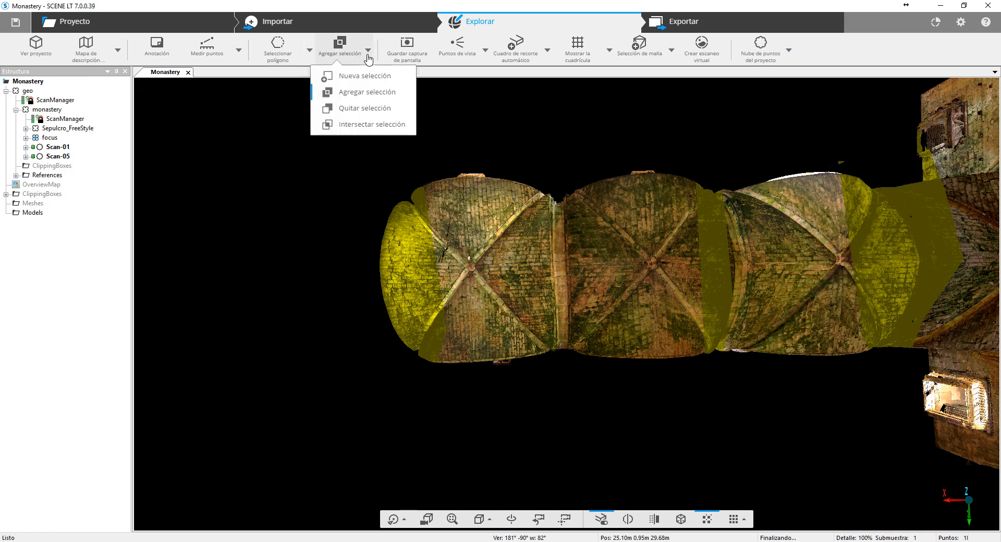
pyautogui.click(365, 108)
pyautogui.click(809, 127)
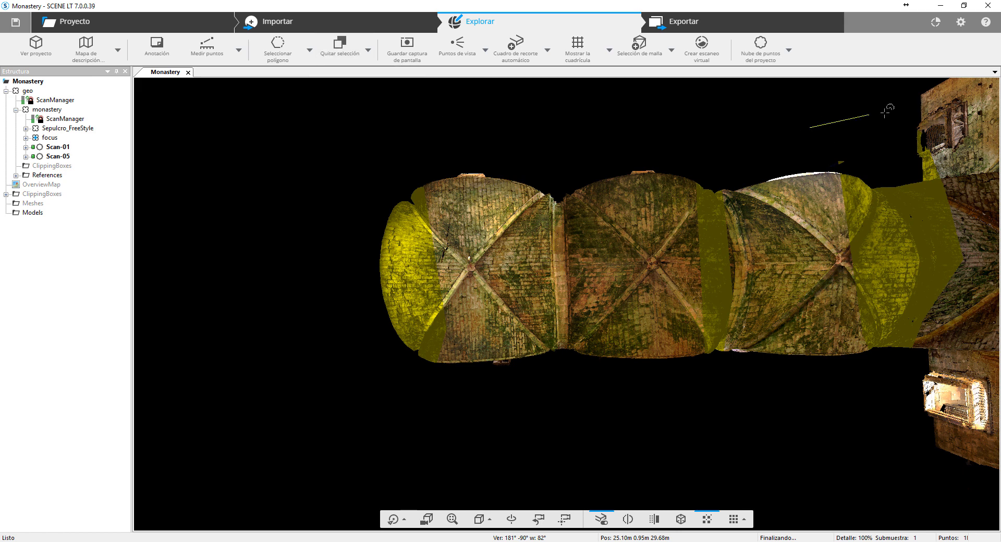
pyautogui.click(888, 112)
pyautogui.click(960, 117)
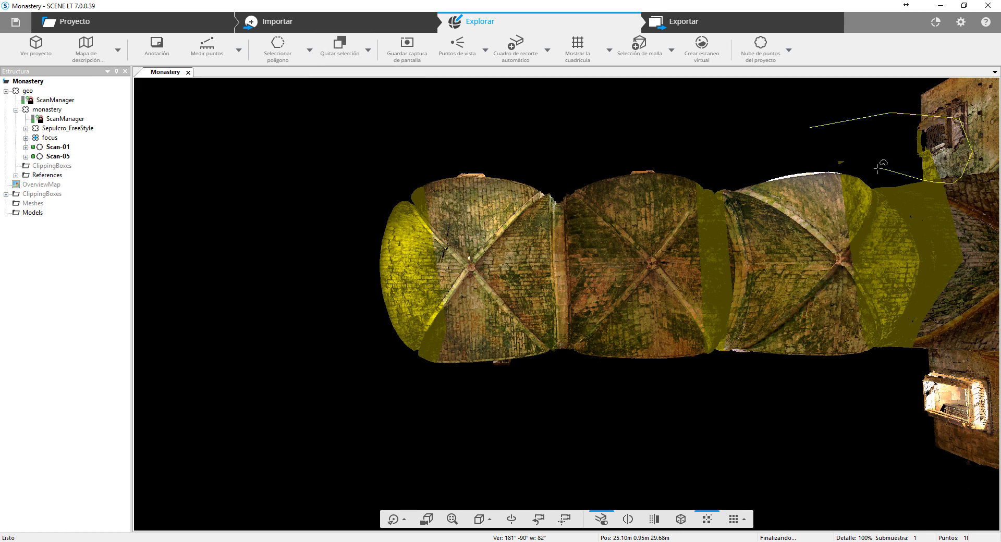
pyautogui.doubleClick(805, 128)
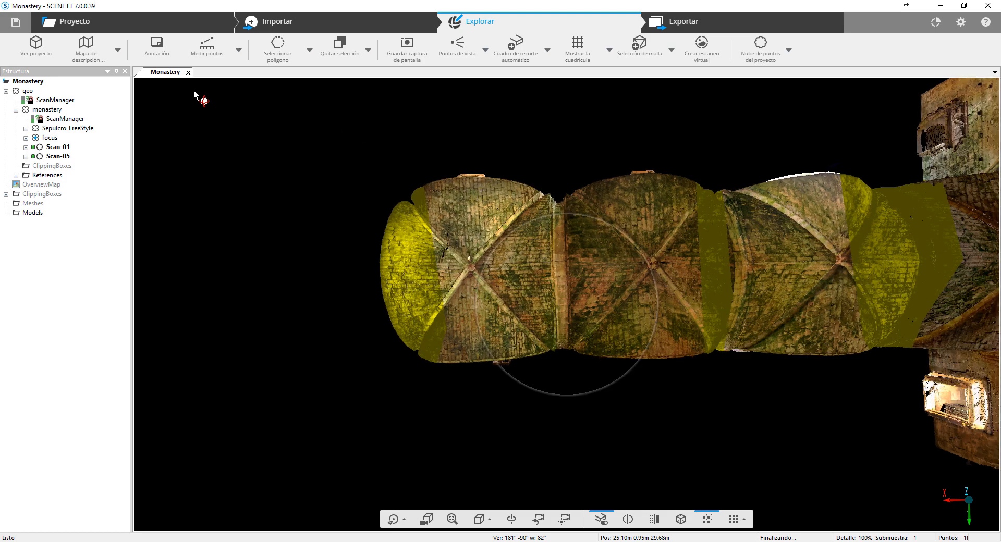
pyautogui.moveTo(346, 319); pyautogui.dragTo(480, 219)
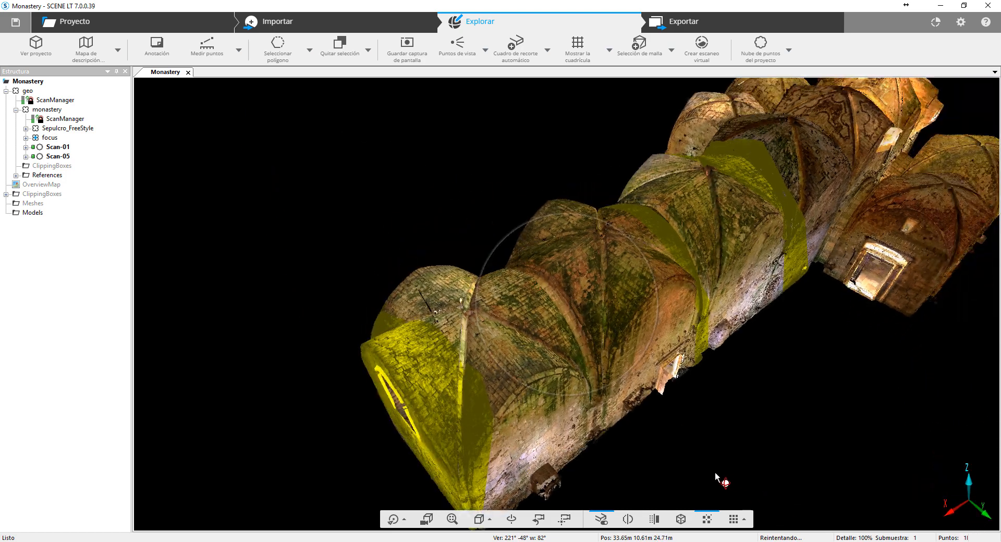
pyautogui.click(665, 461)
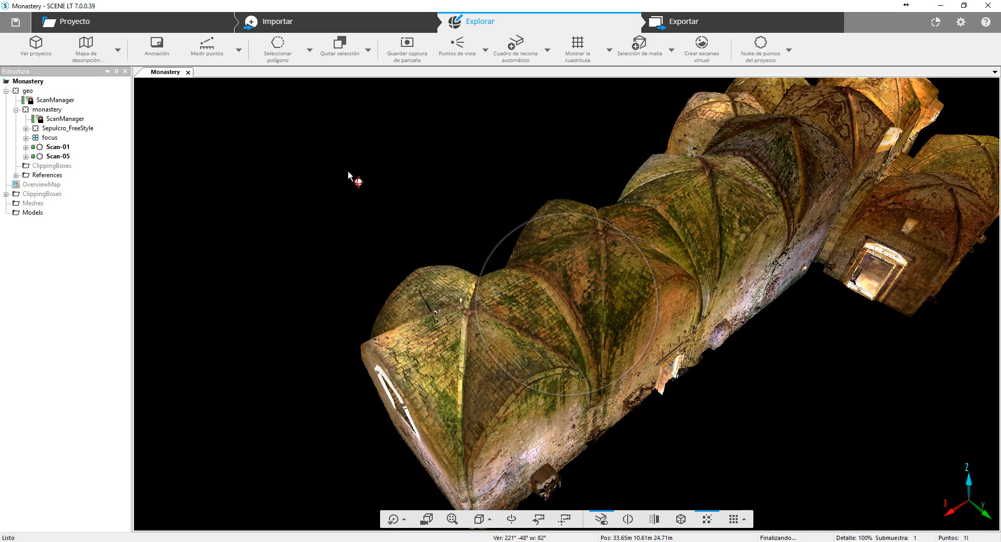
# - Open Scan008 from the focus cluster, set the selection mode to Nueva selección, and face the open doorway
pyautogui.click(26, 137)
pyautogui.doubleClick(69, 212)
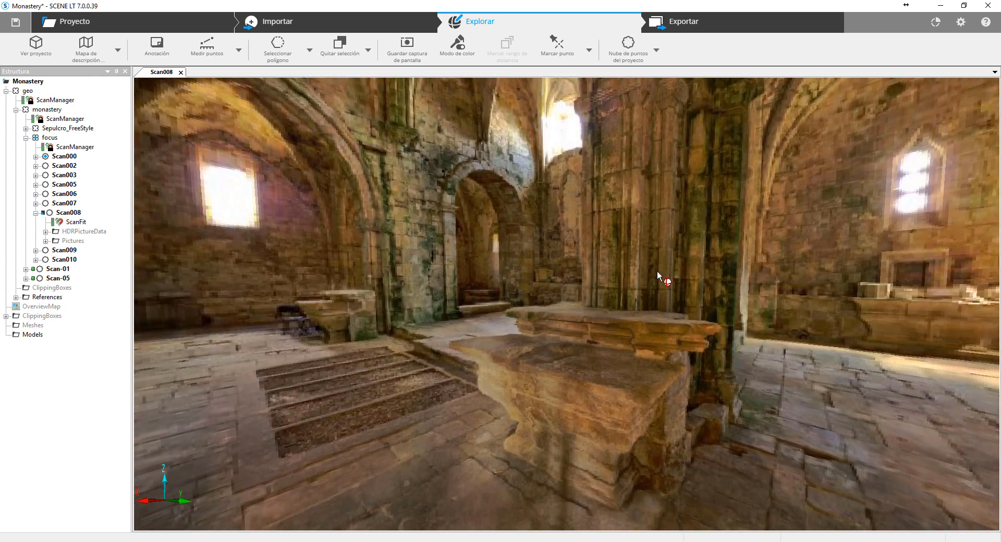
pyautogui.moveTo(657, 273); pyautogui.dragTo(513, 255)
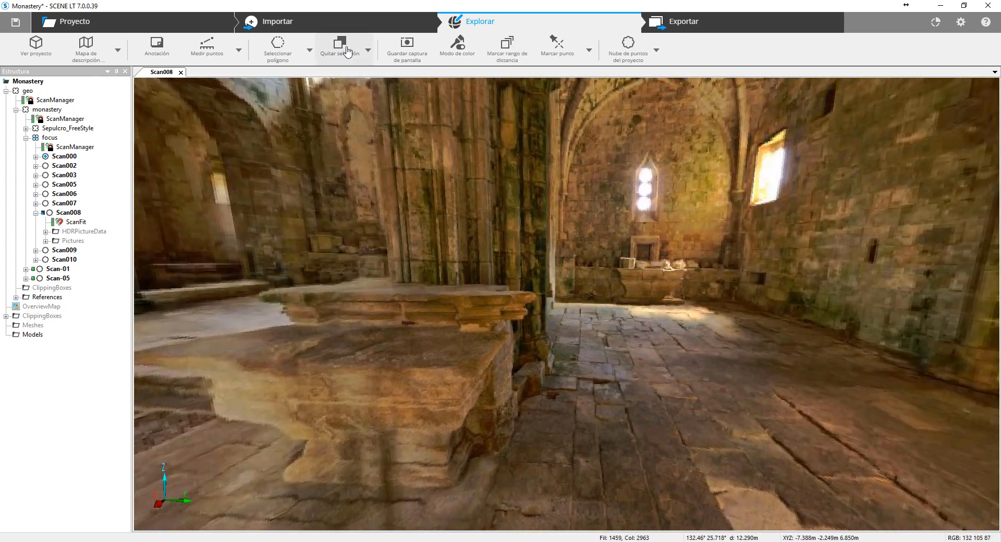
pyautogui.click(368, 51)
pyautogui.click(367, 78)
pyautogui.moveTo(954, 267); pyautogui.dragTo(429, 218)
# - Select a six-sided polygon of floor slabs in front of the open doorway
pyautogui.click(271, 50)
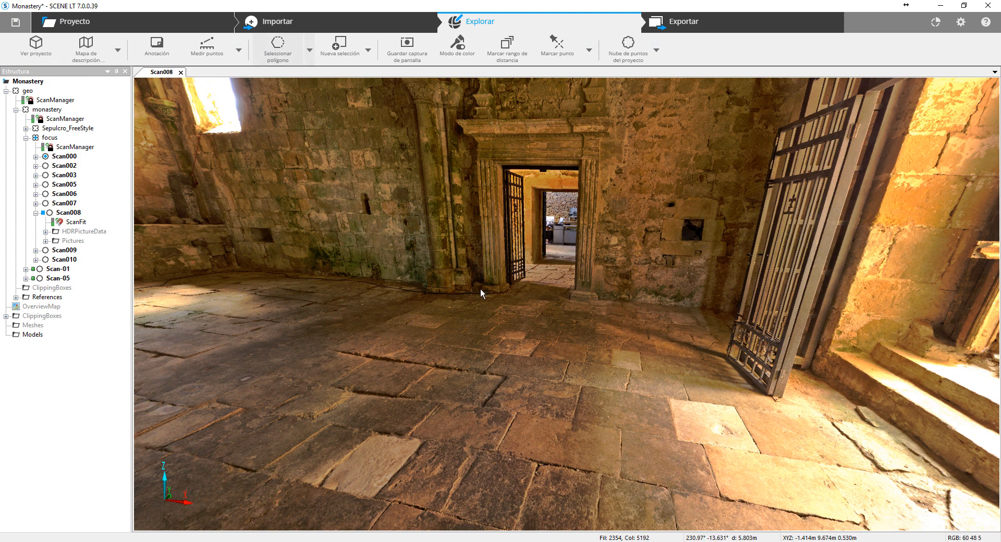
pyautogui.click(280, 59)
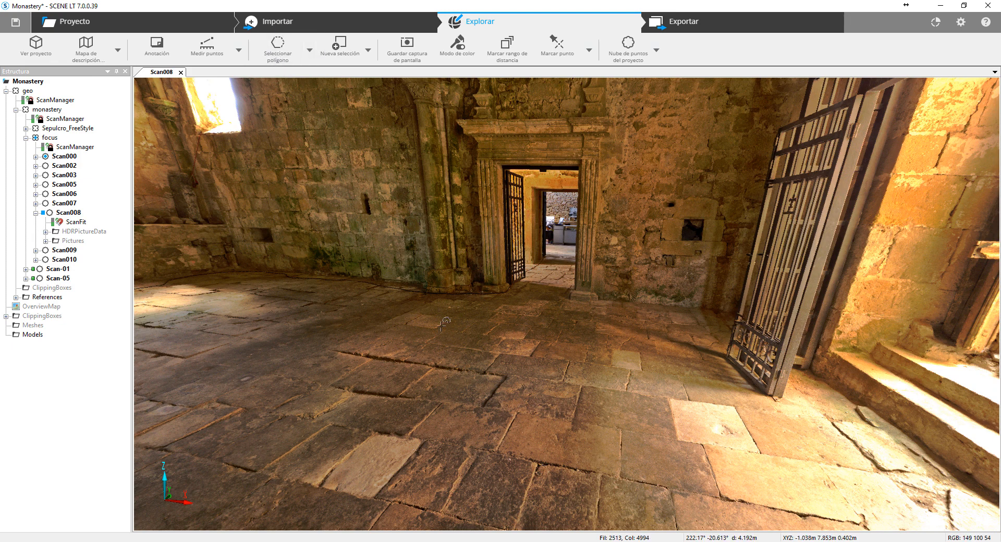
pyautogui.click(502, 310)
pyautogui.click(426, 412)
pyautogui.click(537, 438)
pyautogui.click(563, 424)
pyautogui.click(598, 349)
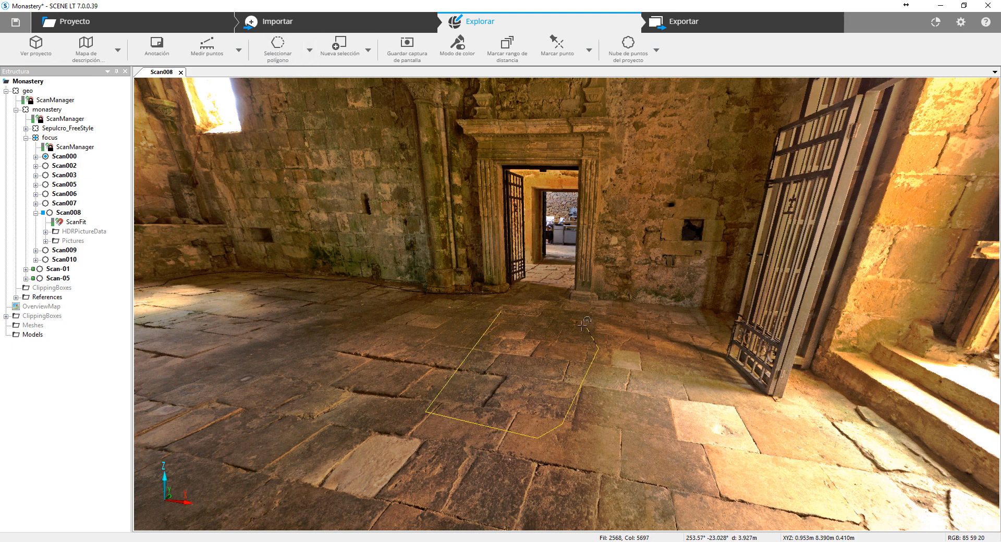
pyautogui.click(574, 322)
pyautogui.click(504, 312)
# - Open the selected floor points in a separate 3D view and inspect the patch from several angles
pyautogui.rightClick(527, 385)
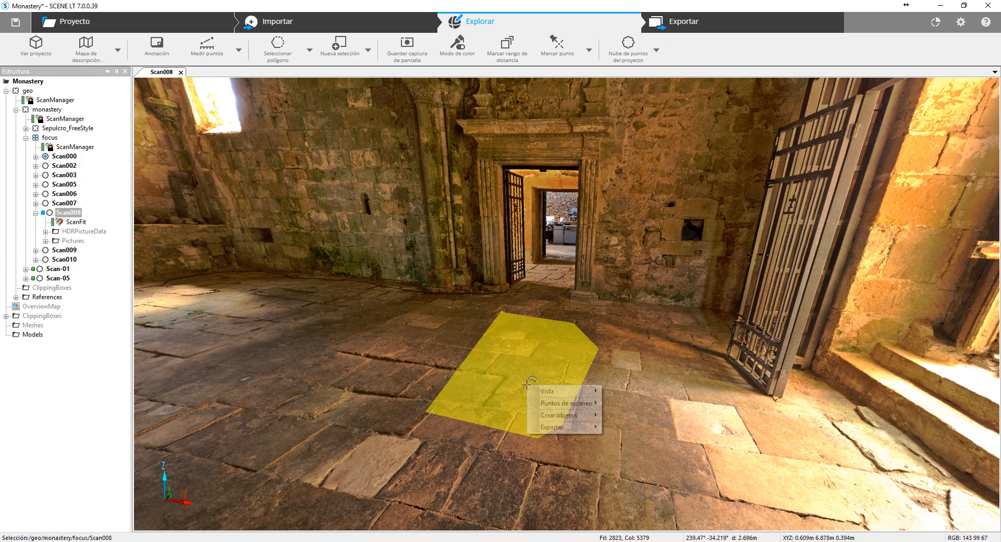
pyautogui.moveTo(543, 392)
pyautogui.click(623, 392)
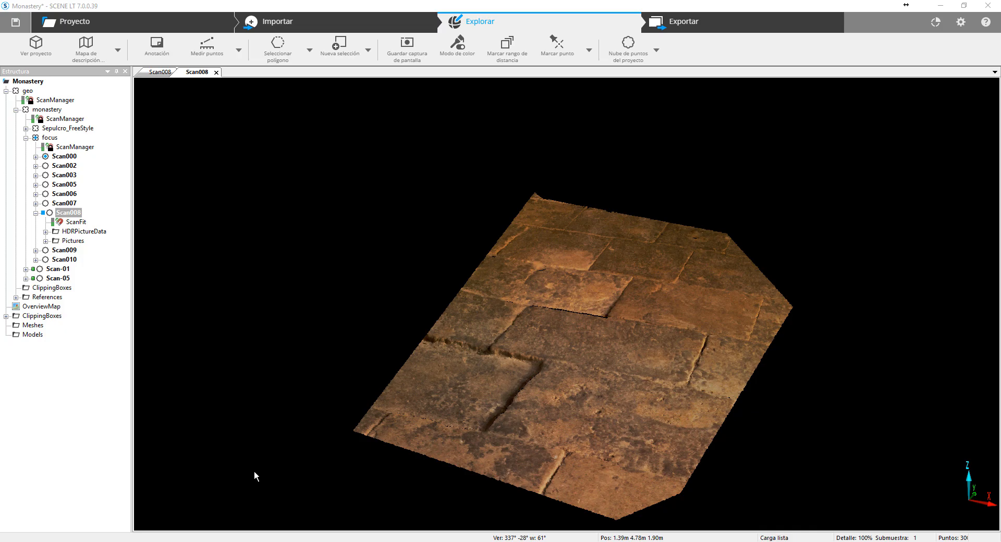
pyautogui.moveTo(255, 471); pyautogui.dragTo(617, 318)
pyautogui.moveTo(678, 311); pyautogui.dragTo(569, 372, button='middle')
pyautogui.scroll(5, 567, 374)
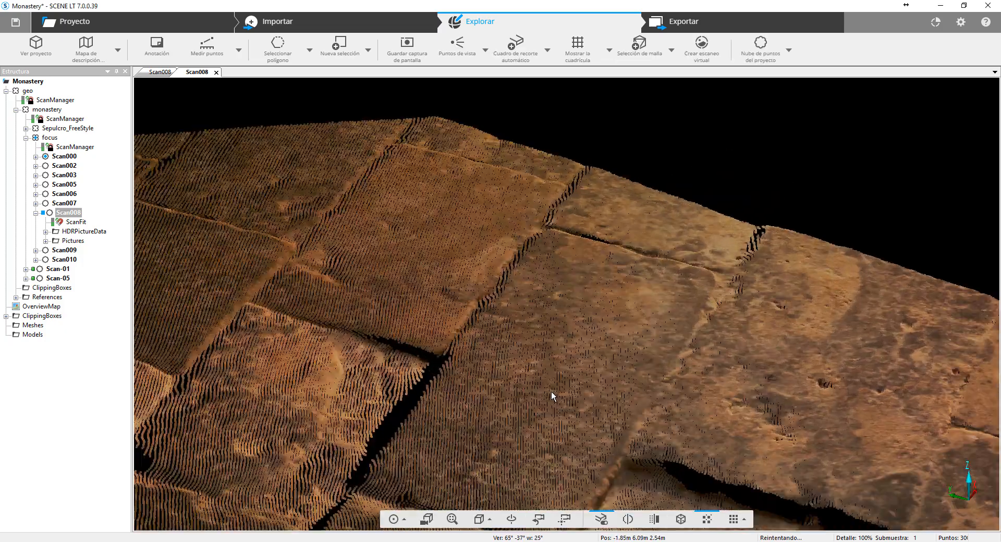
pyautogui.moveTo(409, 415); pyautogui.dragTo(683, 334)
pyautogui.moveTo(474, 384); pyautogui.dragTo(637, 476)
# - View the floor patch with point filling disabled at point size Pequeño, and enable the filling again
pyautogui.click(709, 520)
pyautogui.click(745, 520)
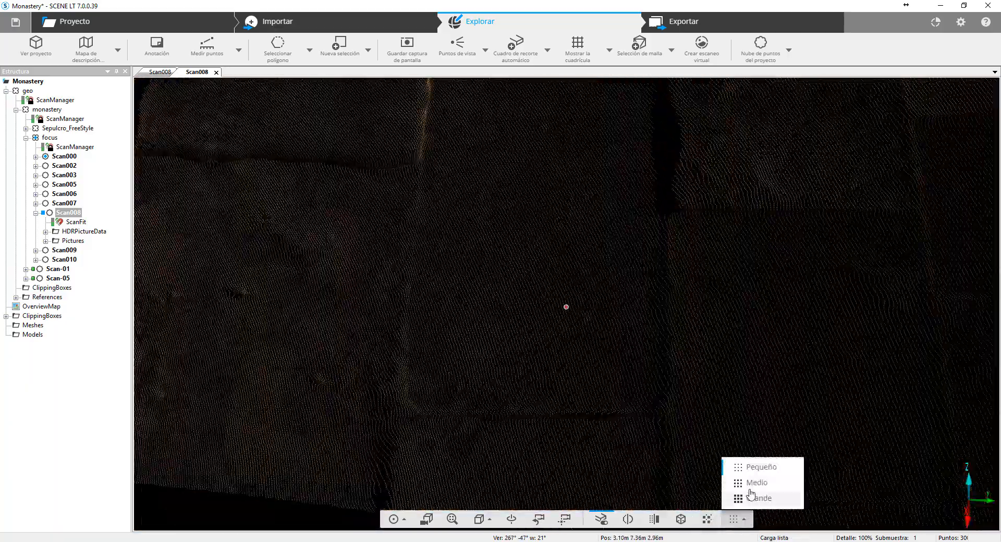
pyautogui.click(751, 470)
pyautogui.moveTo(360, 407); pyautogui.dragTo(478, 359)
pyautogui.scroll(-8, 478, 358)
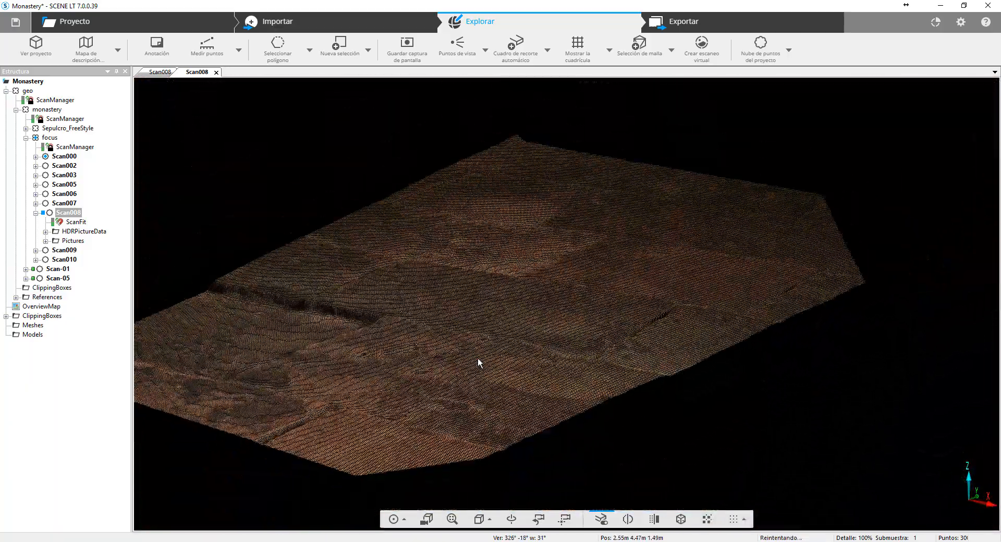
pyautogui.moveTo(829, 216); pyautogui.dragTo(819, 261)
pyautogui.click(707, 519)
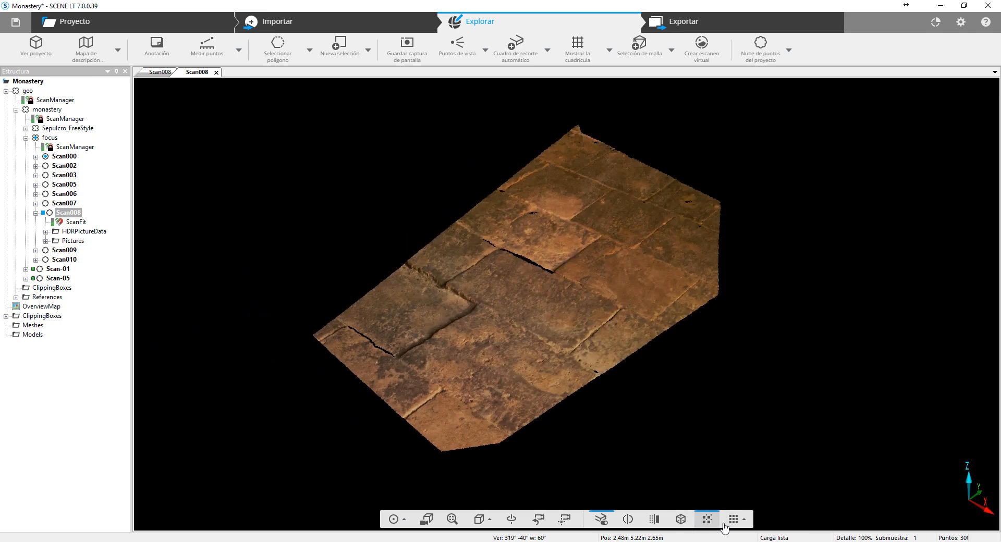
# - Compare the floor patch at point size Pequeño and set the size to Medio
pyautogui.click(736, 519)
pyautogui.click(749, 469)
pyautogui.moveTo(447, 418); pyautogui.dragTo(412, 405)
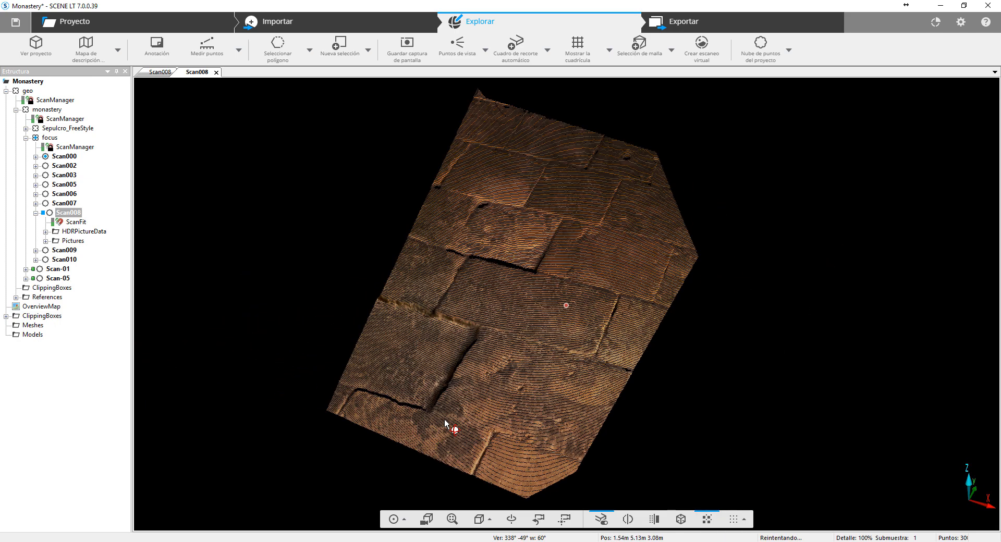
pyautogui.click(743, 520)
pyautogui.click(751, 483)
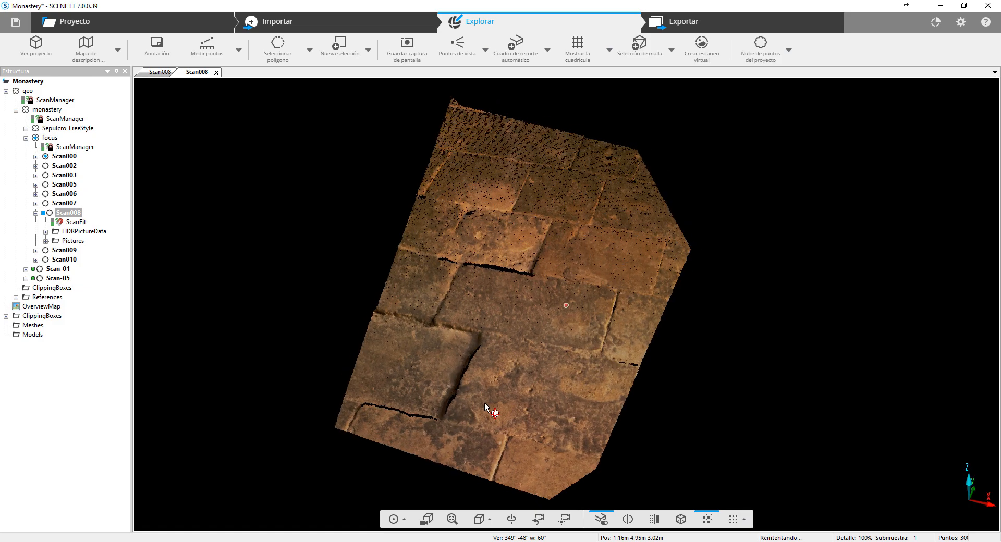
pyautogui.moveTo(486, 417)
pyautogui.mouseDown()
pyautogui.moveTo(693, 355)
pyautogui.moveTo(752, 368)
pyautogui.moveTo(753, 358)
pyautogui.mouseUp()
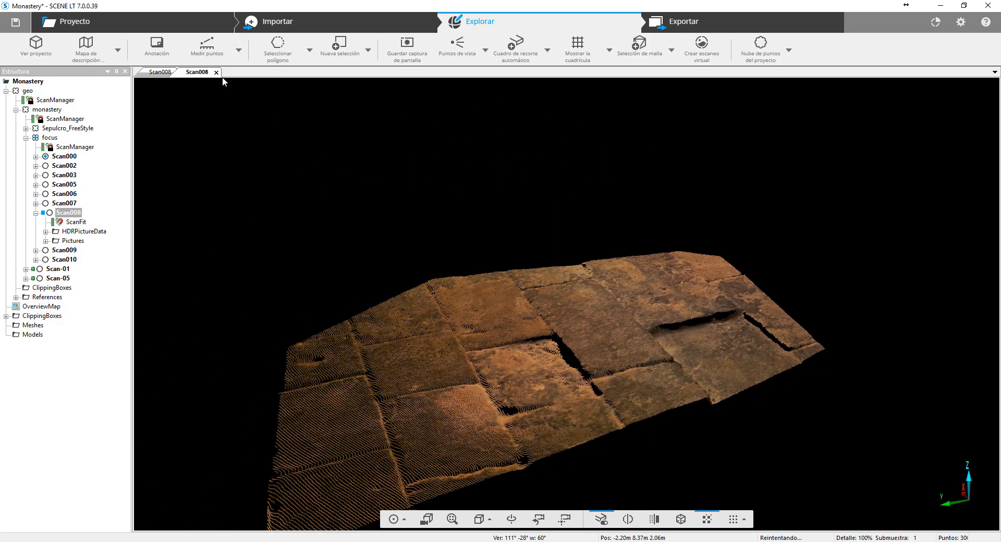
# - Close the separate 3D view of the floor patch and review the scan-point and object-creation options available for the floor selection
pyautogui.click(216, 72)
pyautogui.rightClick(517, 375)
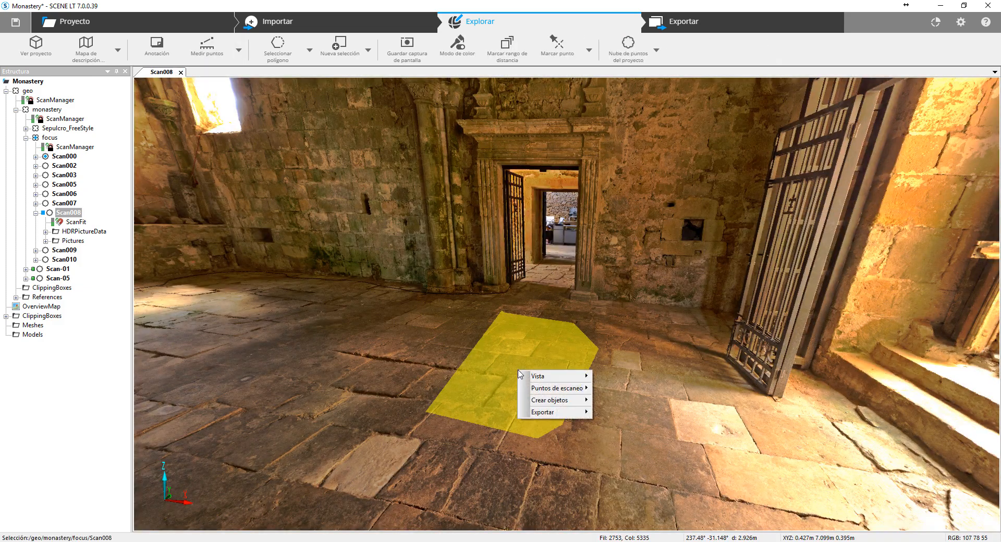
pyautogui.moveTo(555, 388)
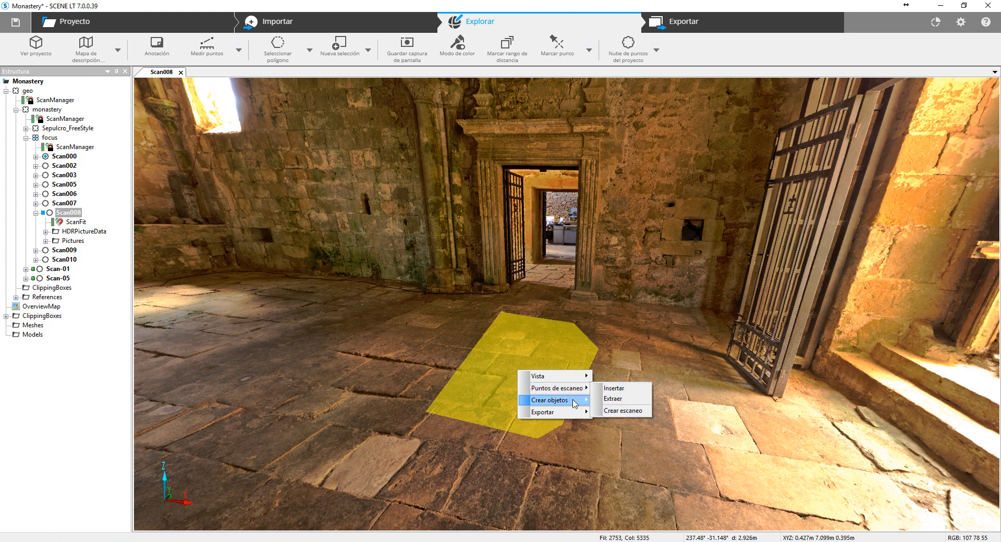
pyautogui.moveTo(574, 404)
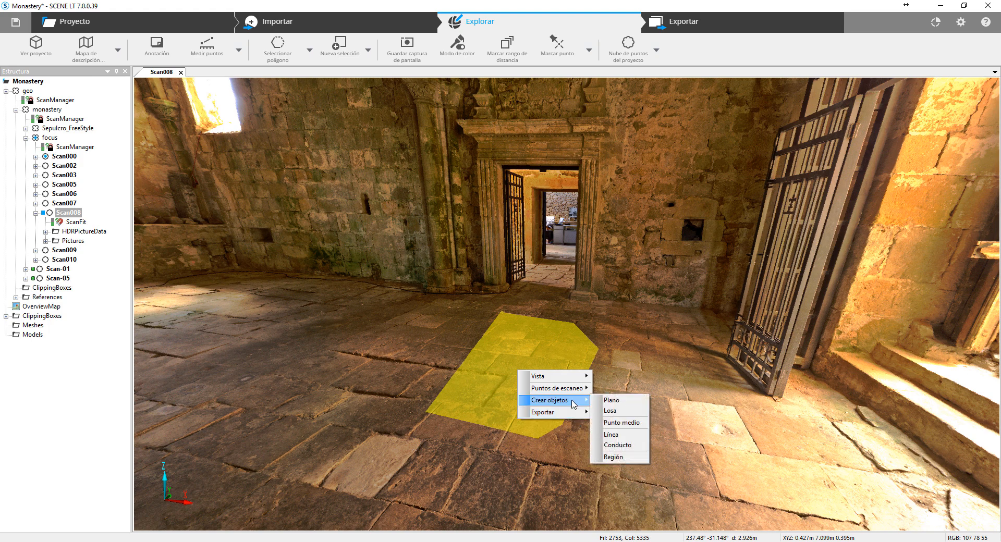
# - Outline a four-sided polygon selection around the single stone block on the wall beside the iron gate
pyautogui.moveTo(658, 235); pyautogui.dragTo(422, 260)
pyautogui.scroll(-5, 422, 259)
pyautogui.scroll(8, 548, 292)
pyautogui.moveTo(498, 268); pyautogui.dragTo(588, 333)
pyautogui.scroll(-3, 563, 286)
pyautogui.scroll(-3, 571, 308)
pyautogui.scroll(5, 581, 234)
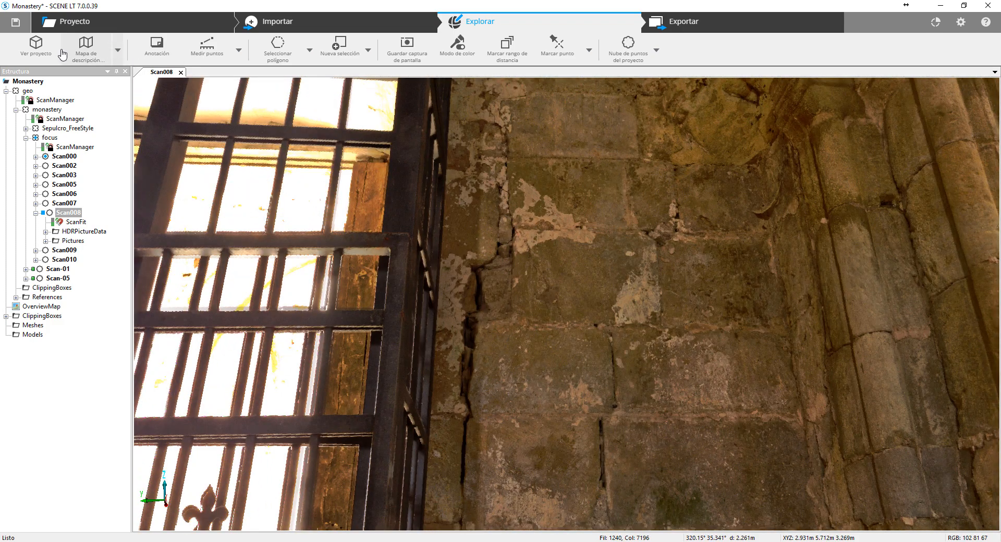
pyautogui.click(282, 55)
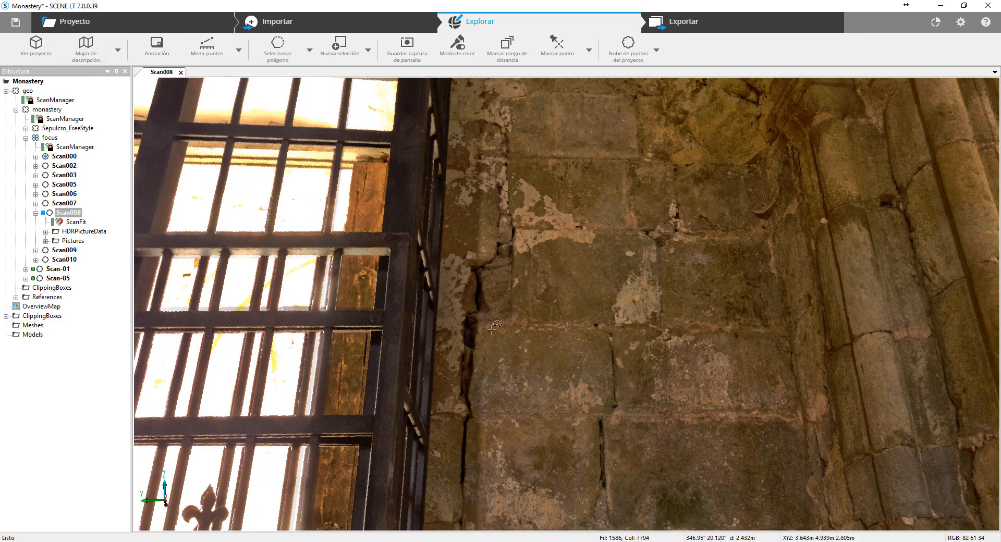
pyautogui.click(478, 411)
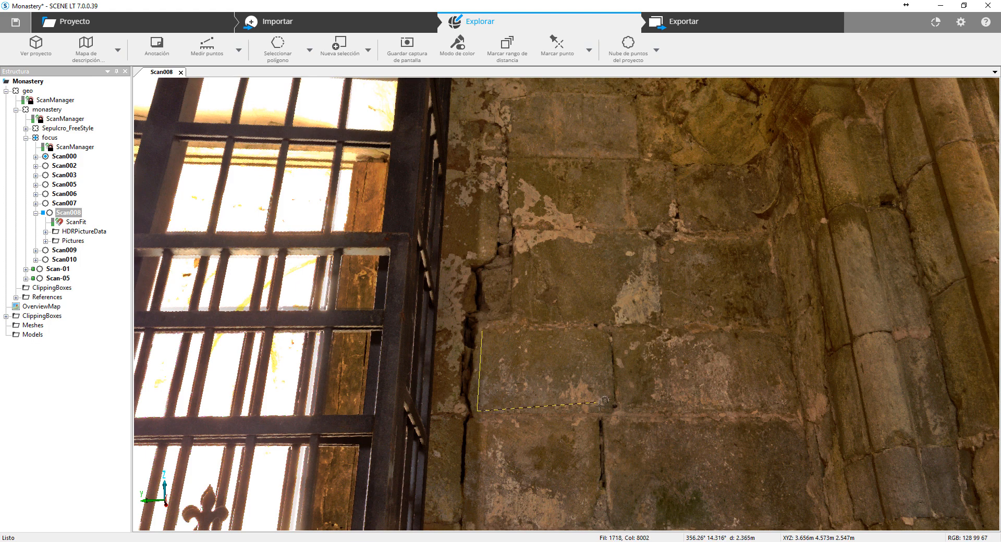
pyautogui.click(605, 409)
pyautogui.click(606, 330)
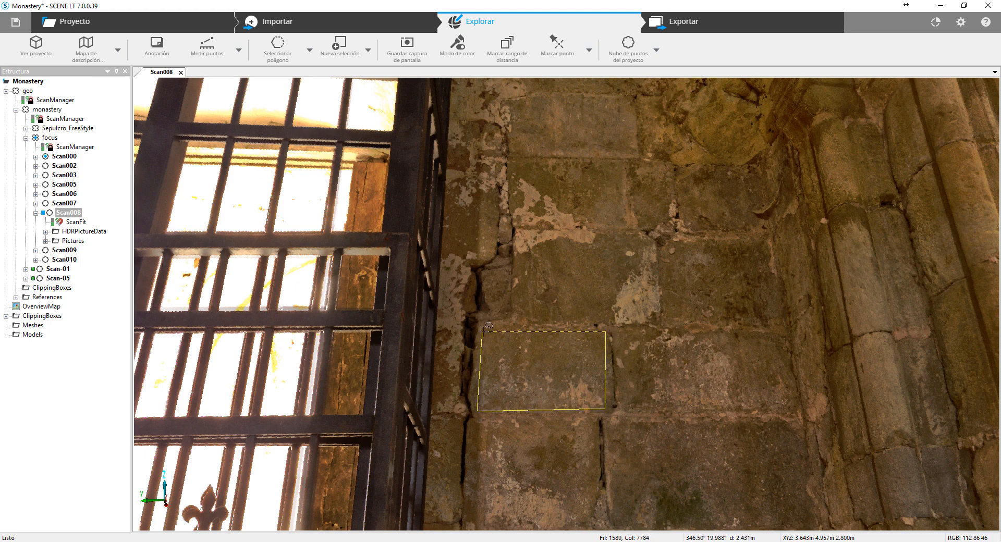
pyautogui.click(483, 330)
# - Create a plane (Plano) from the selected stone block, check its fit values, and accept it with the default names
pyautogui.rightClick(551, 375)
pyautogui.moveTo(605, 411)
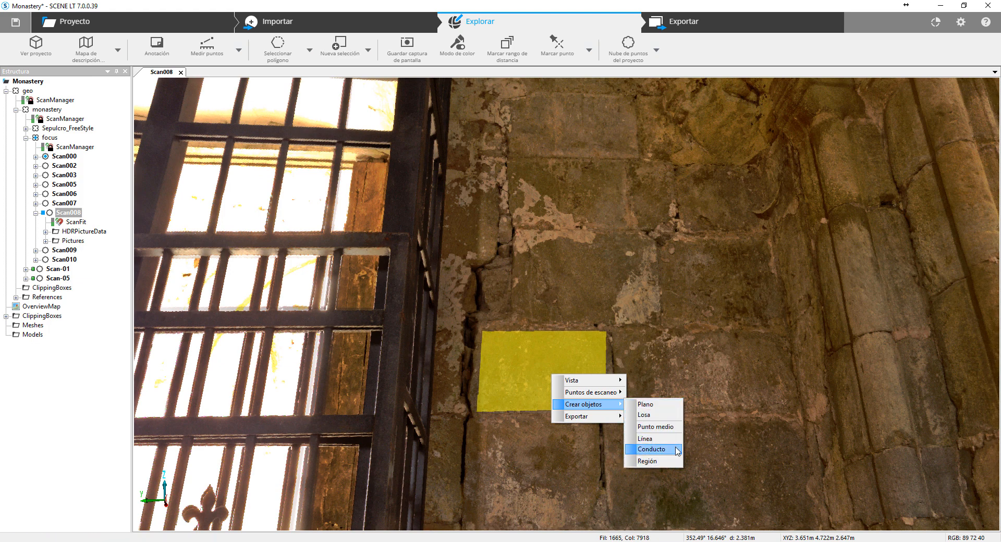
pyautogui.click(673, 405)
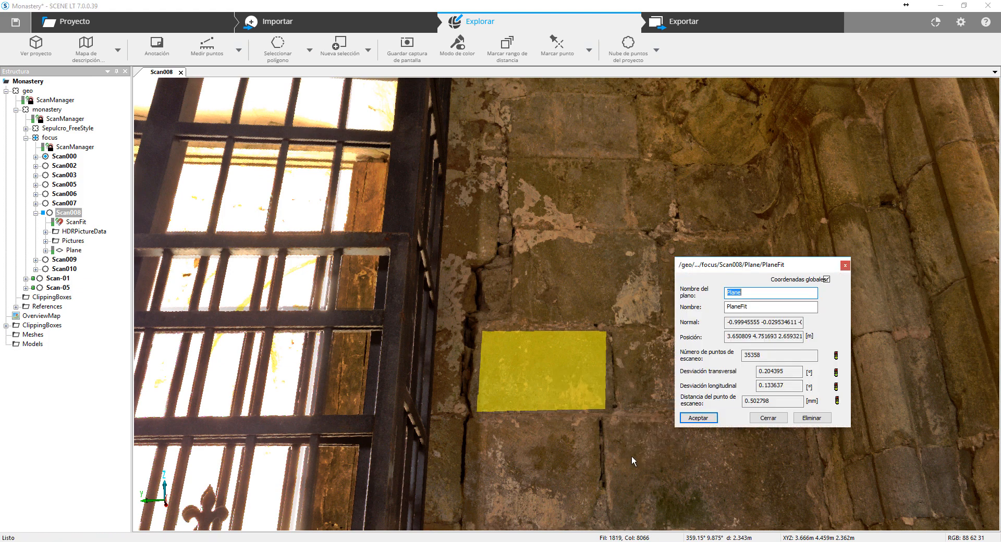
pyautogui.click(699, 420)
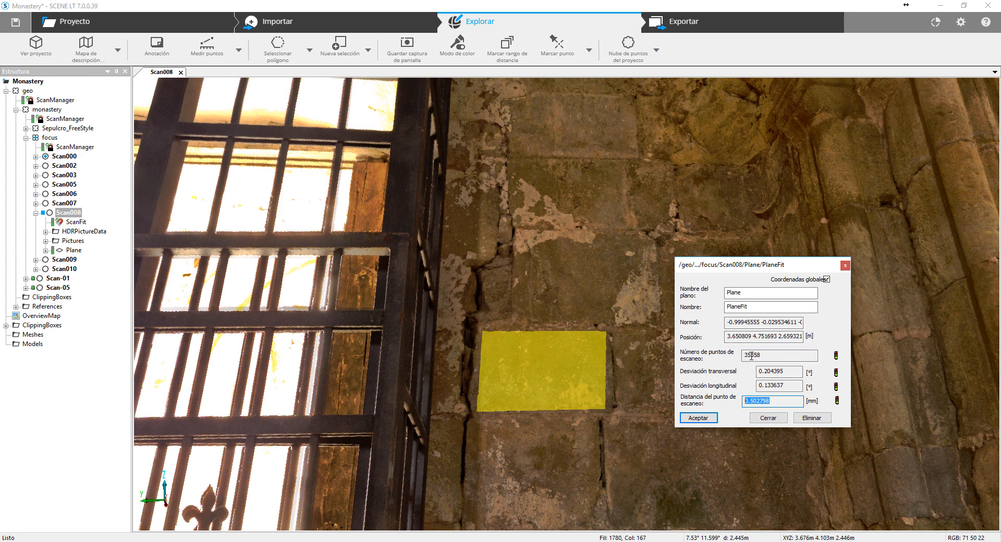
pyautogui.click(751, 356)
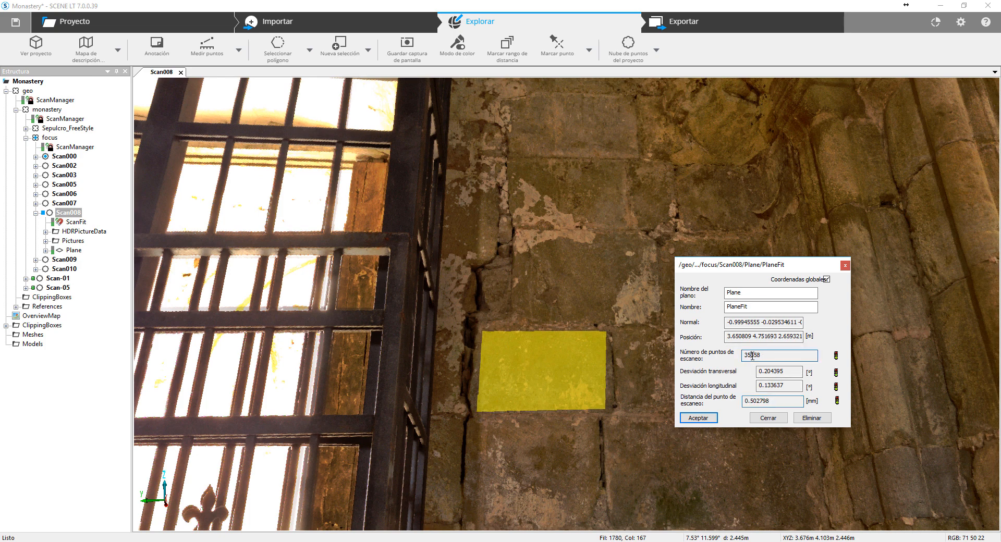
pyautogui.click(709, 419)
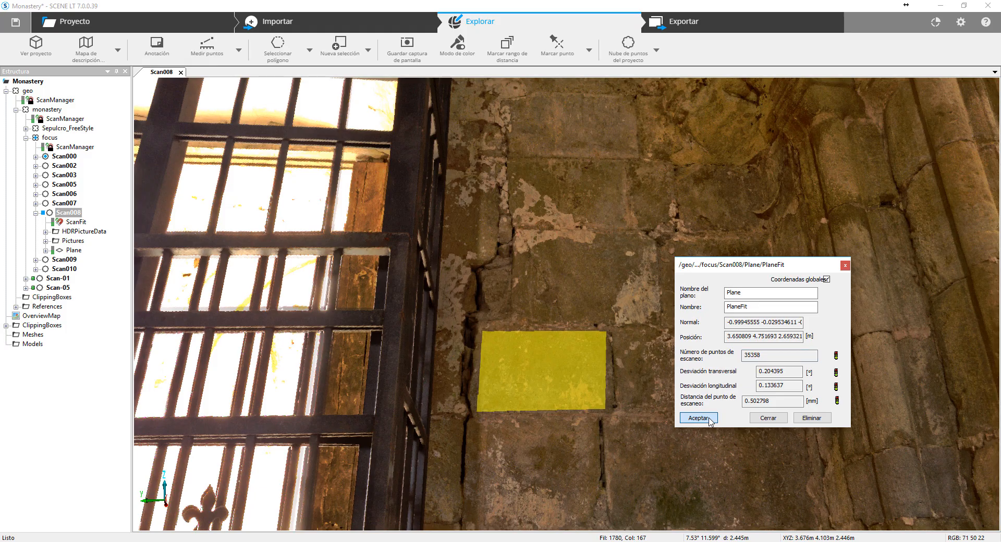
# - Make the fitted plane visible on the wall through Scan008's visibility settings
pyautogui.moveTo(685, 282); pyautogui.dragTo(648, 396)
pyautogui.scroll(-3, 648, 397)
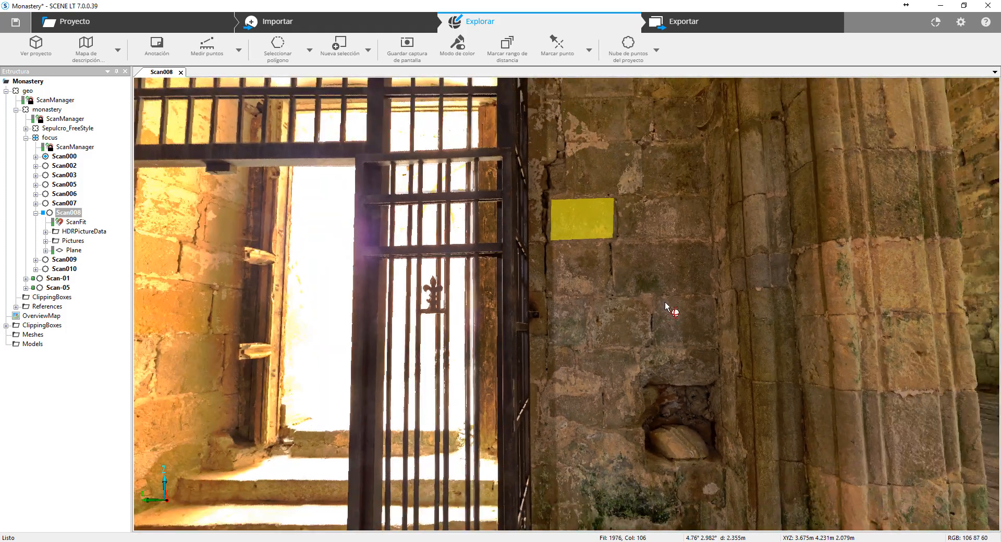
pyautogui.moveTo(666, 302); pyautogui.dragTo(690, 322)
pyautogui.moveTo(638, 358); pyautogui.dragTo(652, 310)
pyautogui.moveTo(766, 309); pyautogui.dragTo(608, 290)
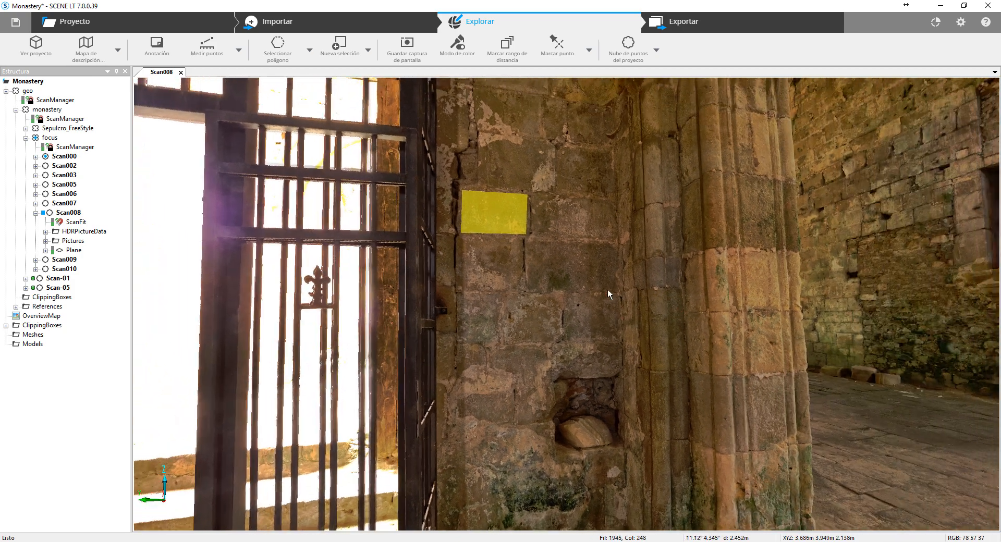
pyautogui.rightClick(608, 290)
pyautogui.click(674, 350)
pyautogui.rightClick(674, 354)
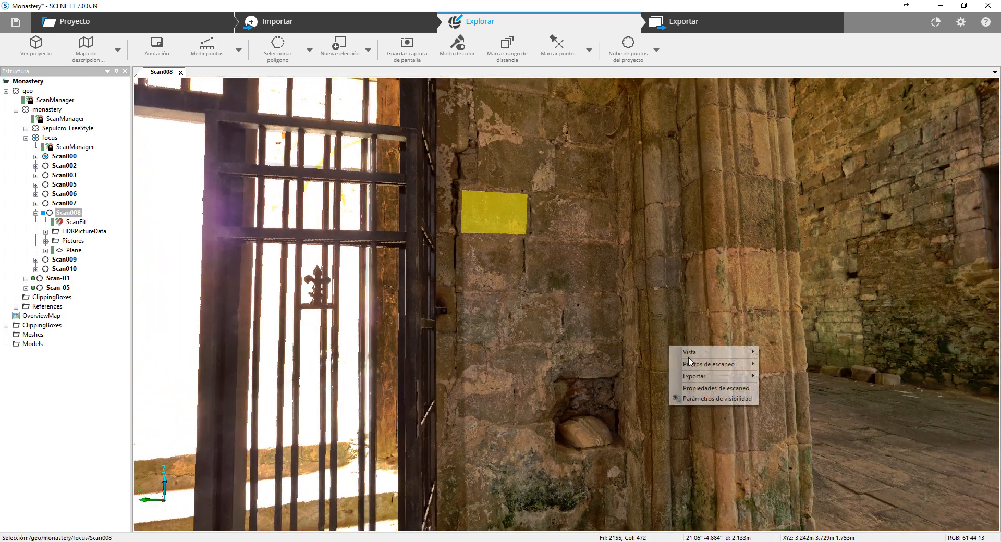
pyautogui.click(694, 398)
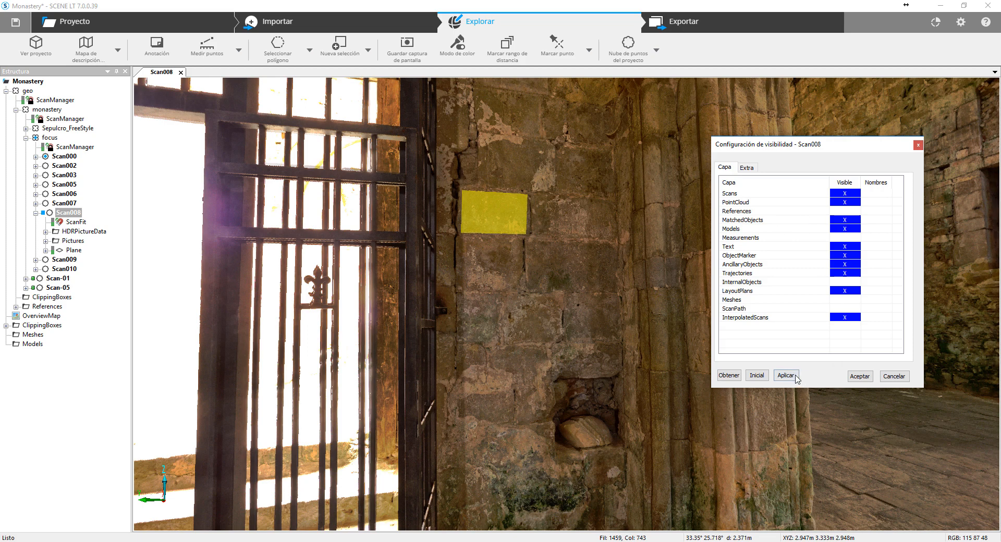
pyautogui.click(858, 376)
# - Select the plane's grid around the stone block and inspect how it lies on the wall
pyautogui.moveTo(625, 321); pyautogui.dragTo(734, 352)
pyautogui.click(647, 296)
pyautogui.click(335, 275)
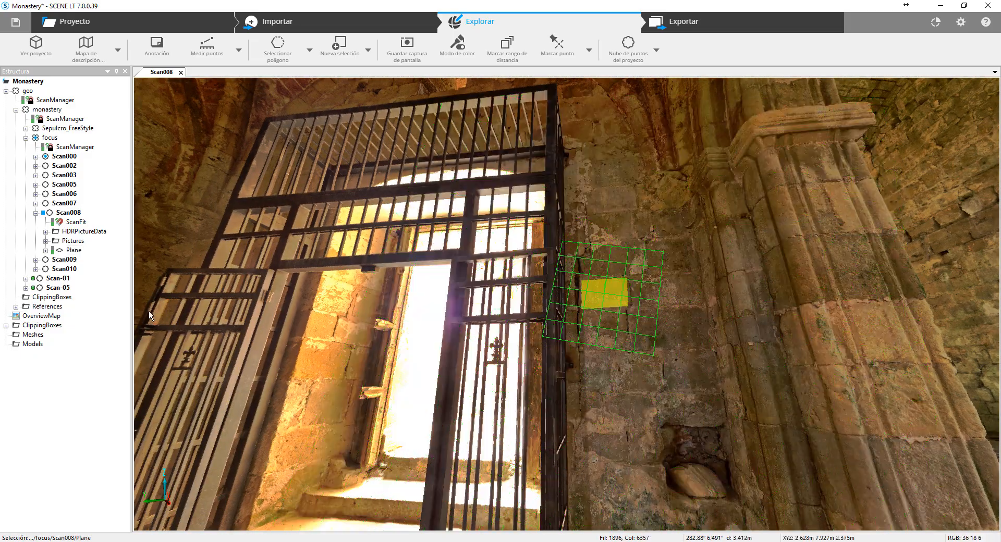
pyautogui.moveTo(656, 320); pyautogui.dragTo(363, 294)
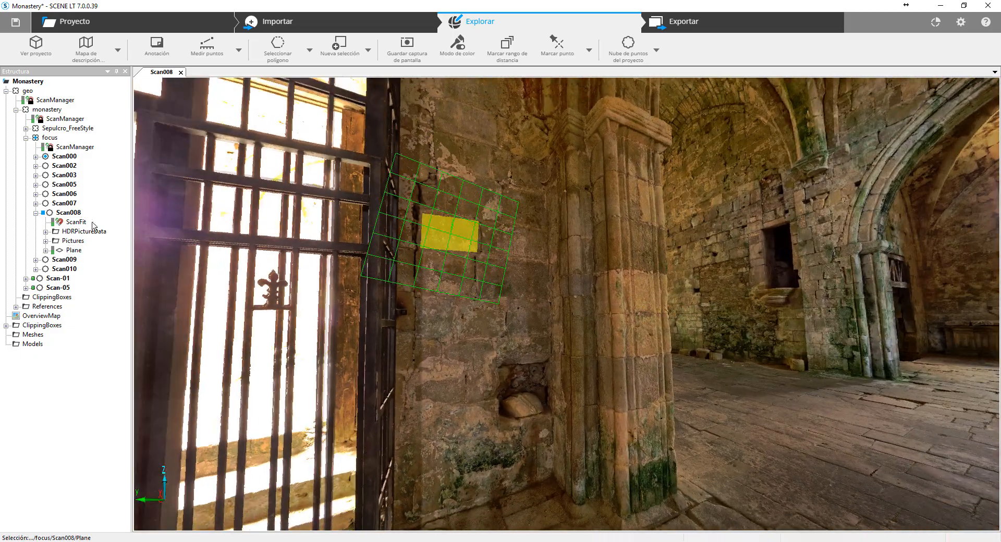
# - Open Scan008 in a 3D view and inspect the plane's grid against the wall beside the gate
pyautogui.rightClick(67, 215)
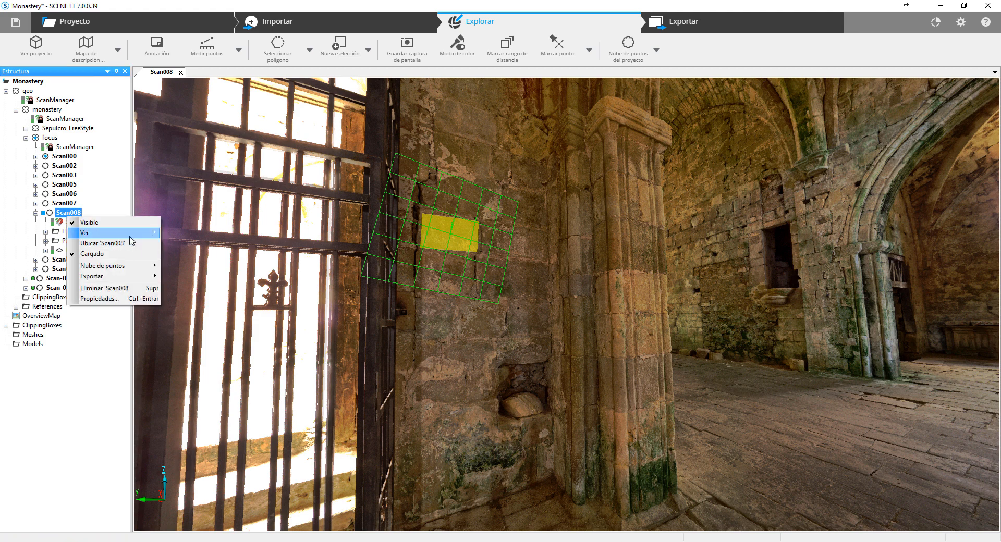
pyautogui.moveTo(130, 235)
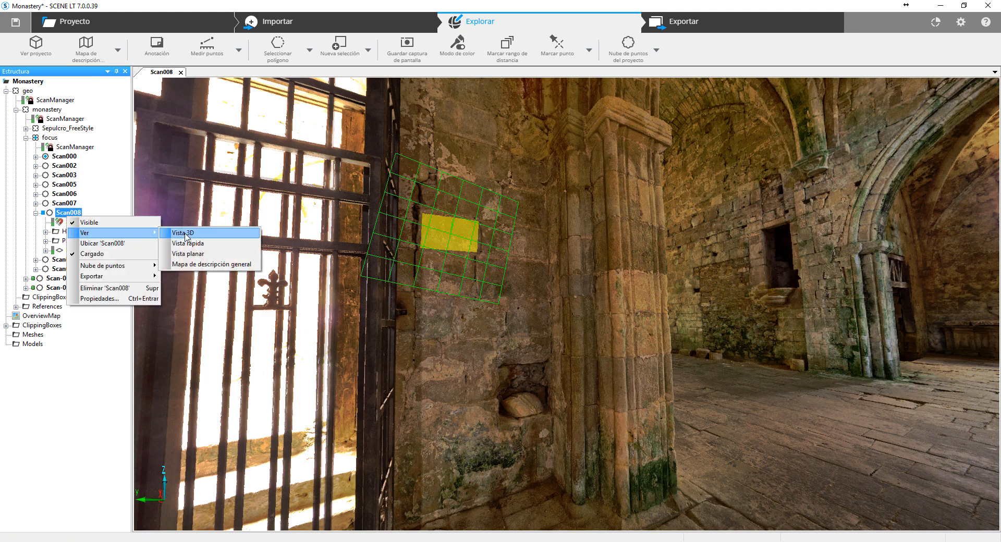
pyautogui.click(183, 233)
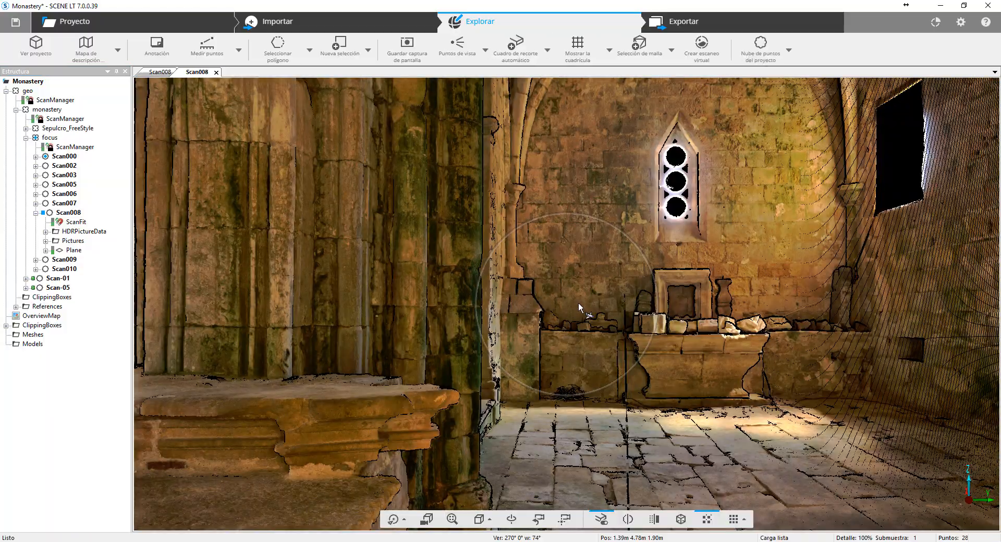
pyautogui.moveTo(578, 302); pyautogui.dragTo(742, 458)
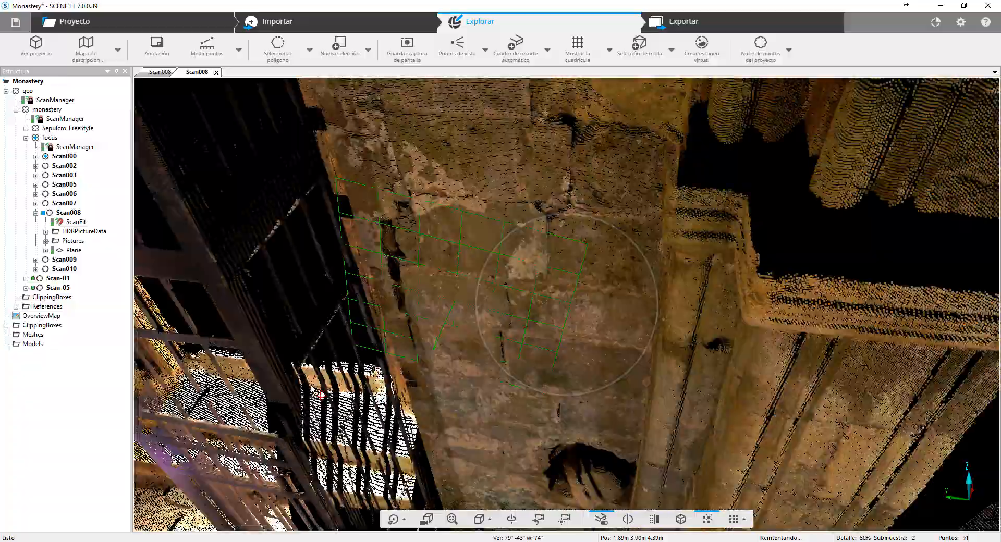
pyautogui.moveTo(312, 387); pyautogui.dragTo(577, 327)
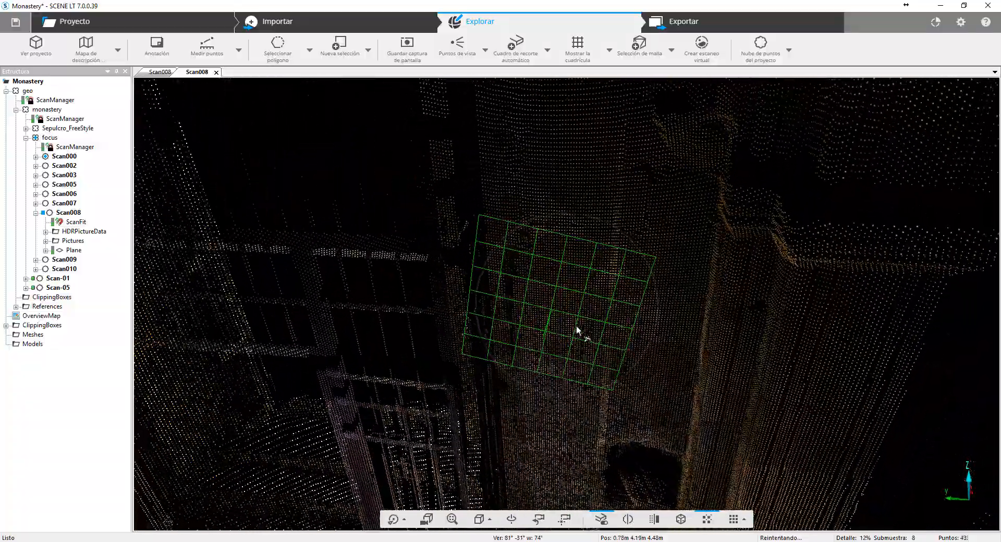
# - Review the commands available for the plane in the 3D view and open its export option
pyautogui.rightClick(559, 313)
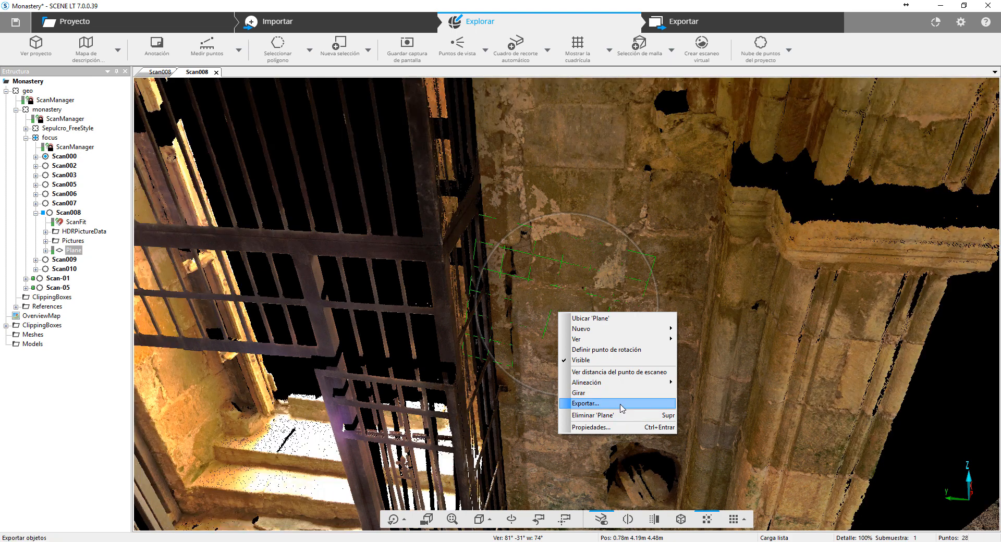
pyautogui.moveTo(646, 395)
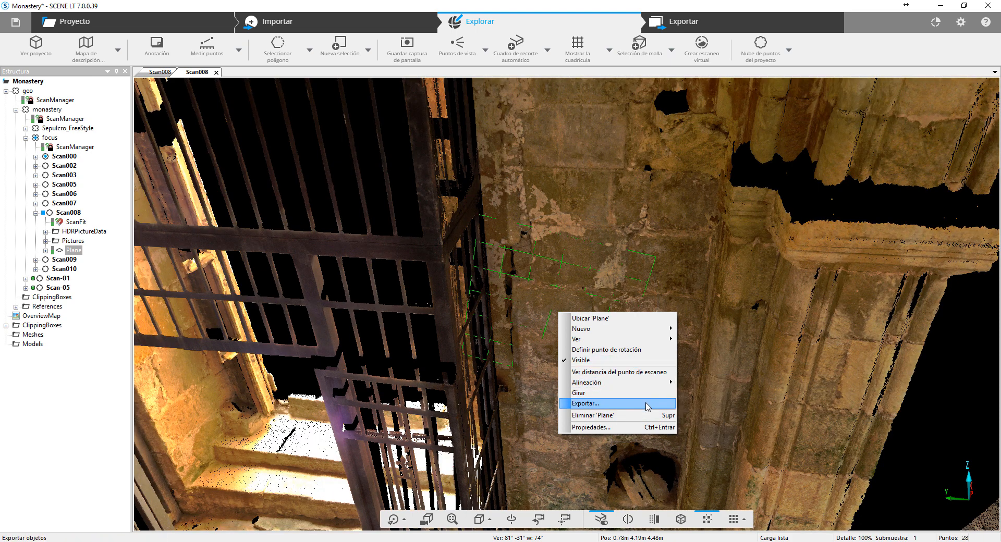
pyautogui.click(647, 403)
pyautogui.click(564, 166)
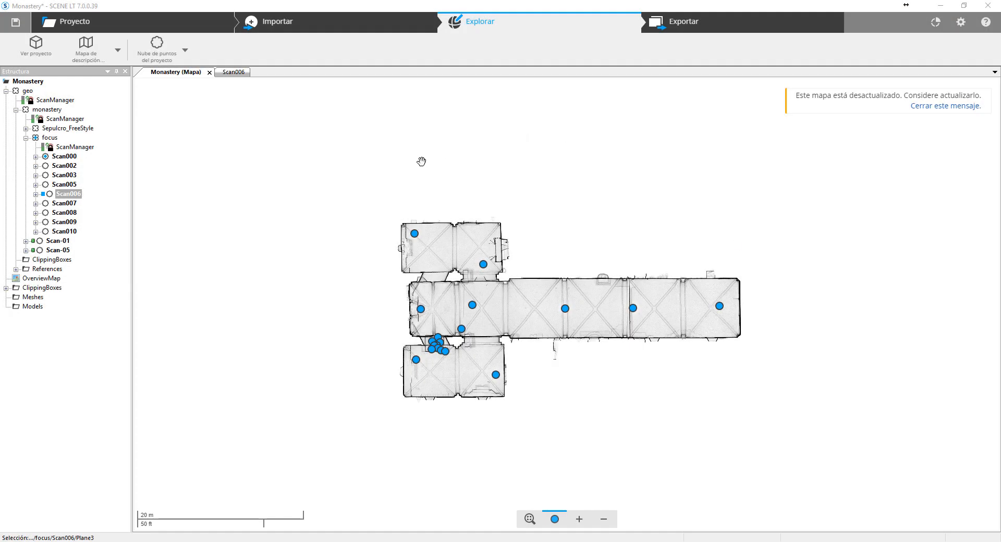
# - Open Scan006's quick view from the overview map and face the vaulted aisle with the wooden-framed doorway
pyautogui.click(417, 363)
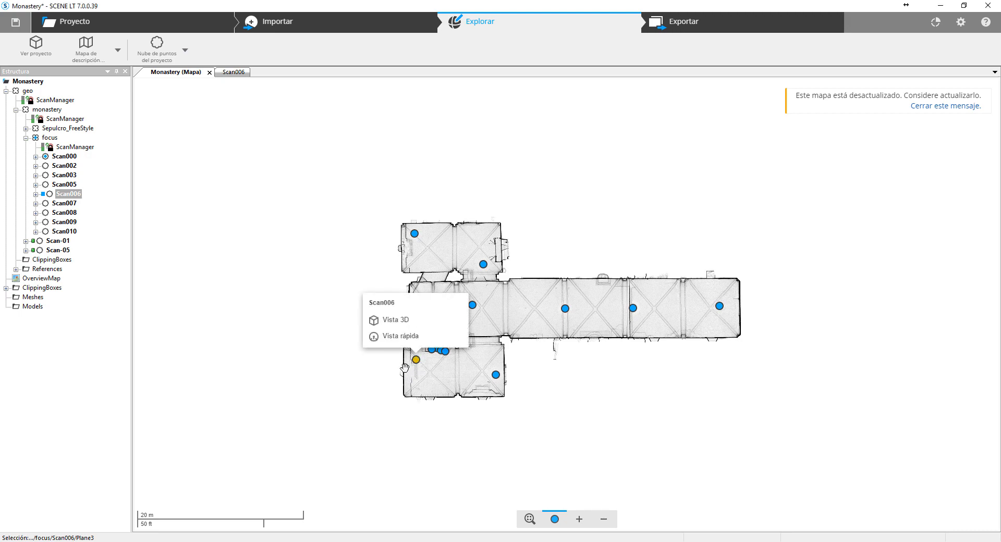
pyautogui.click(394, 337)
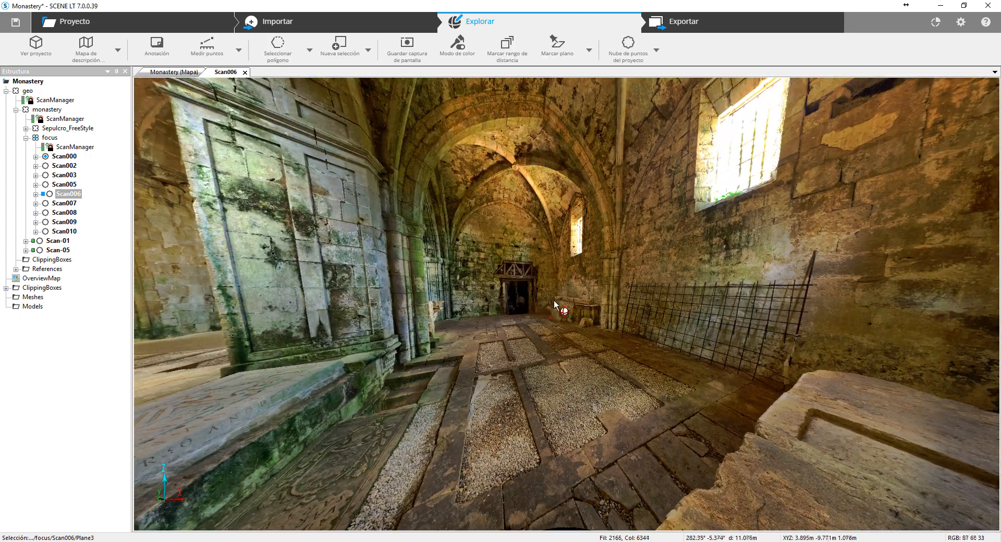
pyautogui.moveTo(545, 308); pyautogui.dragTo(670, 315)
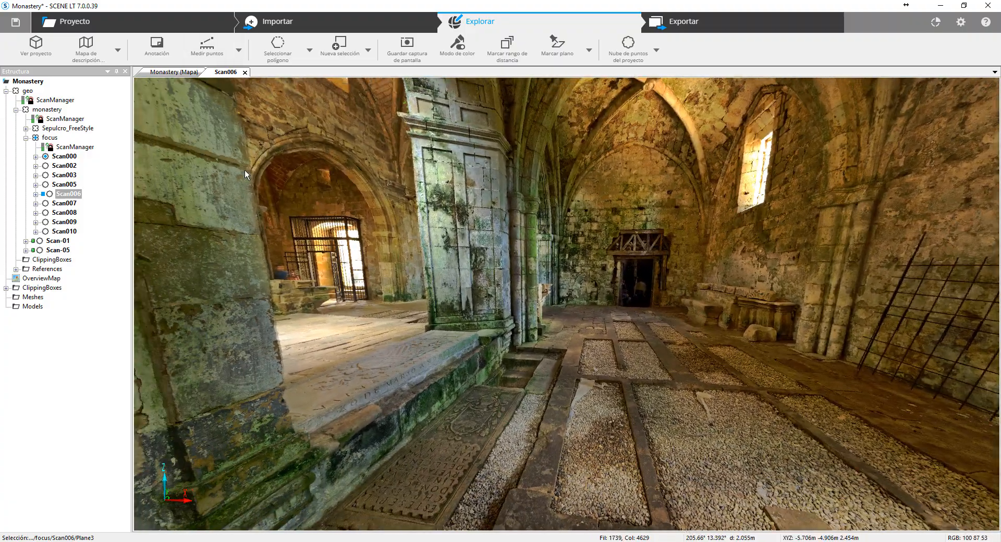
pyautogui.moveTo(703, 271); pyautogui.dragTo(665, 276)
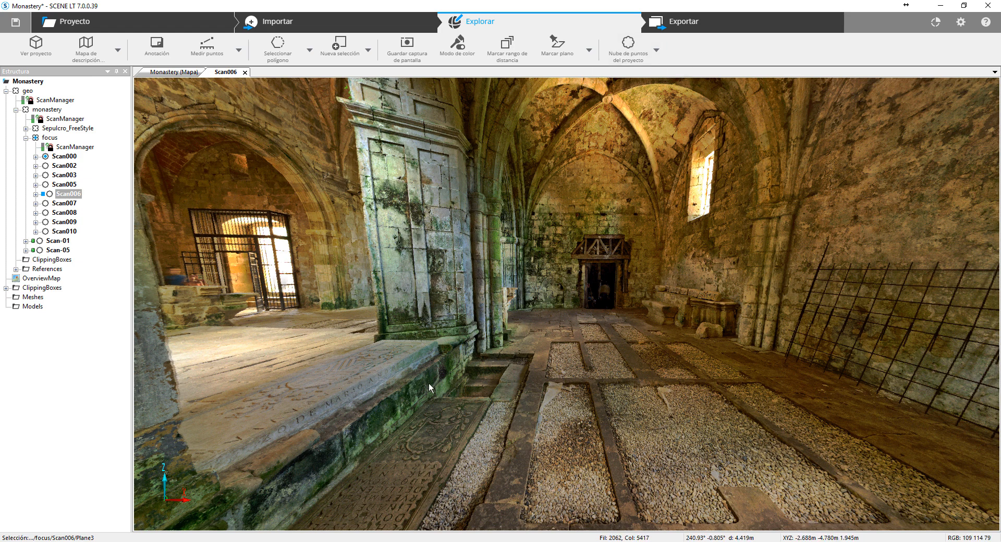
pyautogui.moveTo(379, 396); pyautogui.dragTo(412, 383)
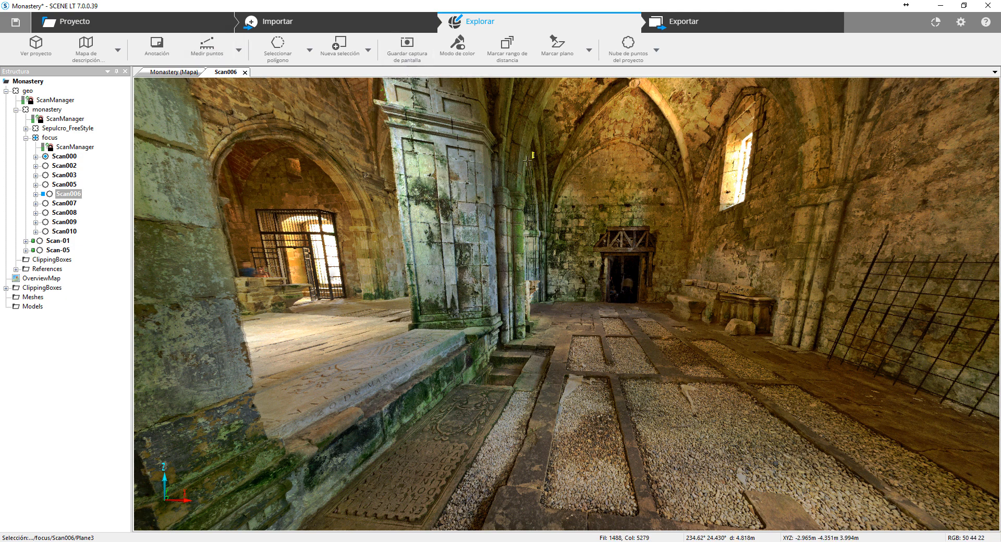
# - Measure the distance across the aisle from the pillar to the opposite wall column
pyautogui.click(218, 48)
pyautogui.click(494, 282)
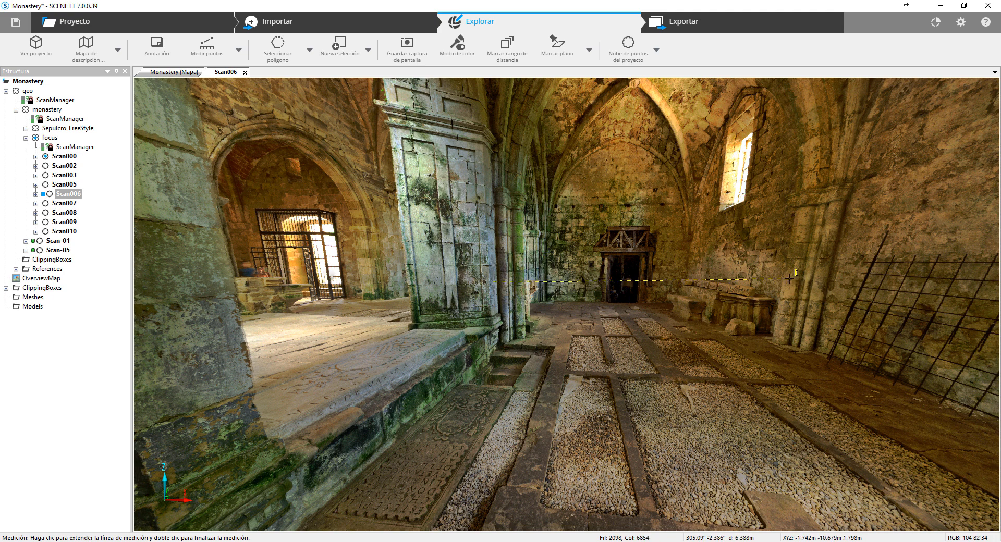
pyautogui.click(789, 279)
pyautogui.press('Escape')
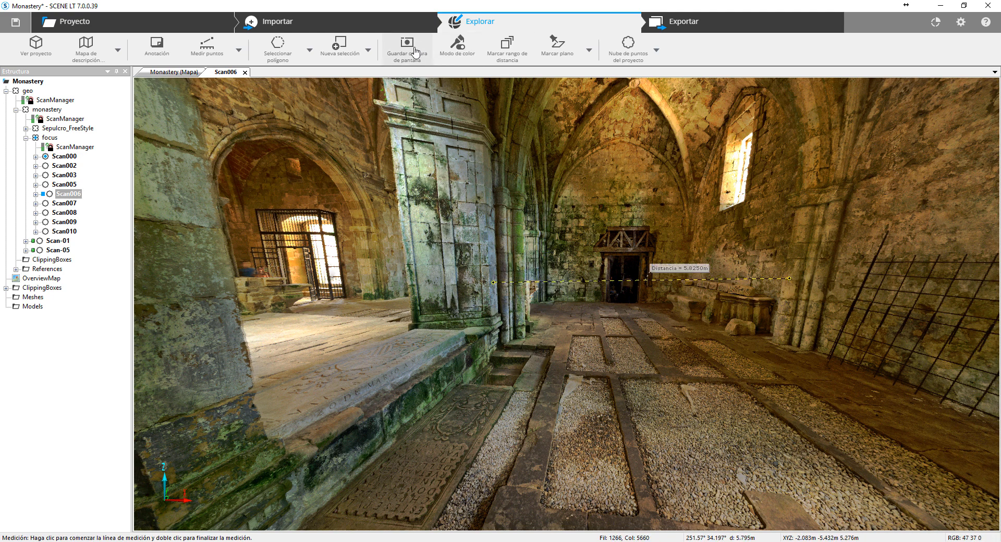
# - Open the save dialog for a screenshot of the measured view and close it without saving
pyautogui.click(400, 54)
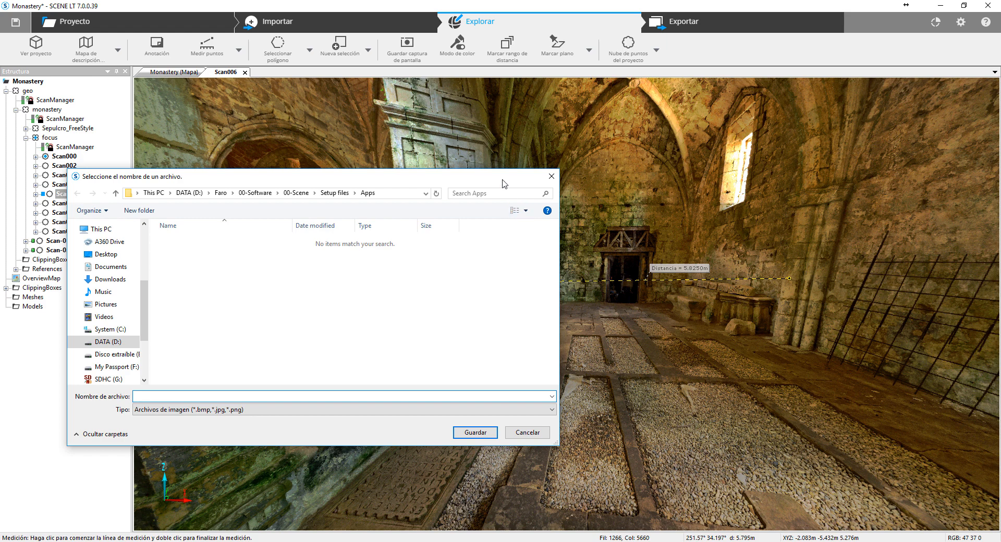
pyautogui.moveTo(503, 180); pyautogui.dragTo(426, 267)
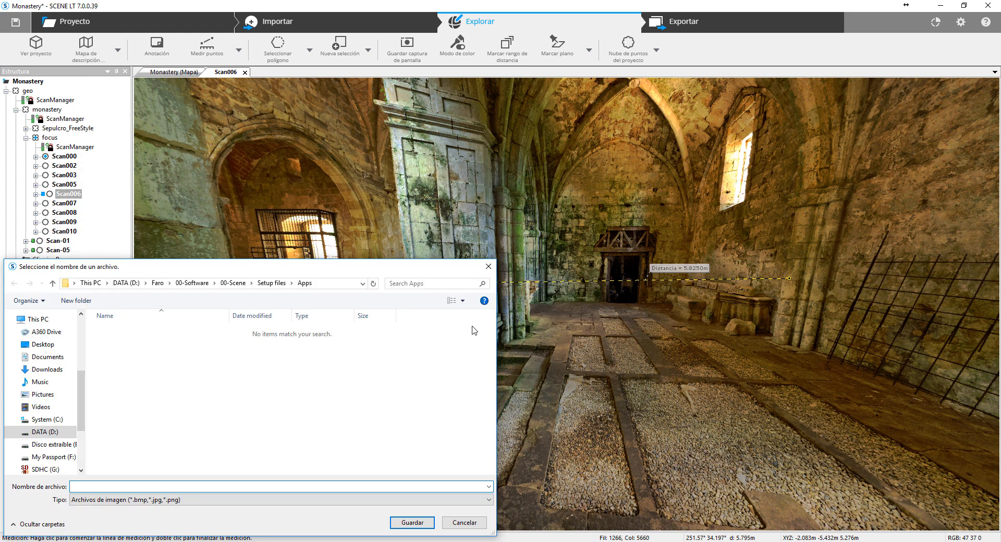
pyautogui.click(489, 267)
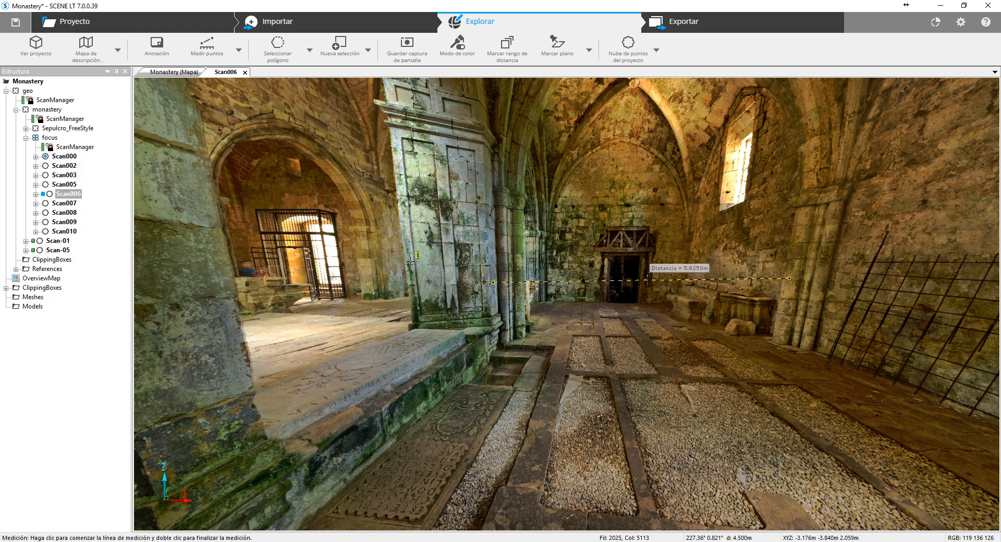
# - Leave the measuring tool, view the Scan006 aisle in grayscale, and restore its color display
pyautogui.press('Escape')
pyautogui.moveTo(524, 182); pyautogui.dragTo(461, 173)
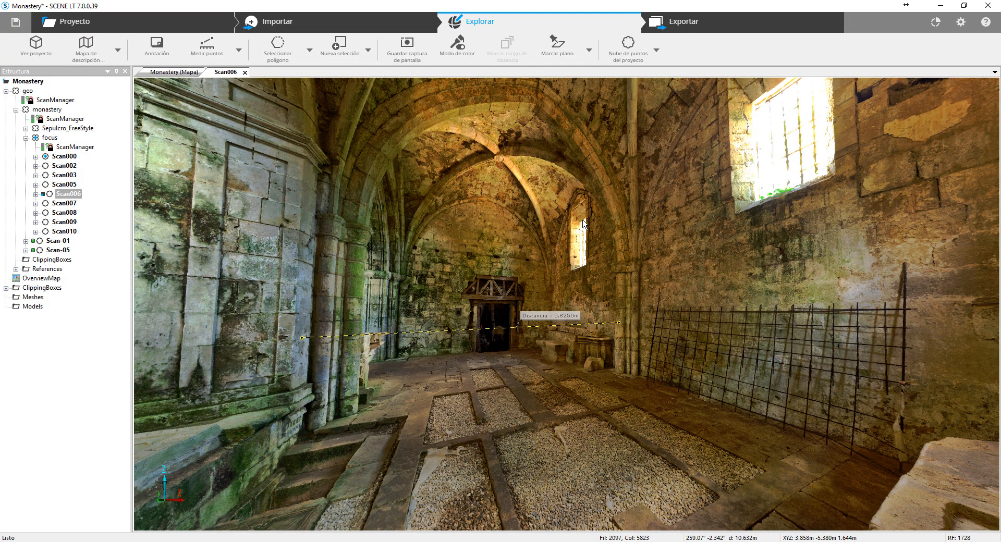
pyautogui.moveTo(583, 221); pyautogui.dragTo(558, 345)
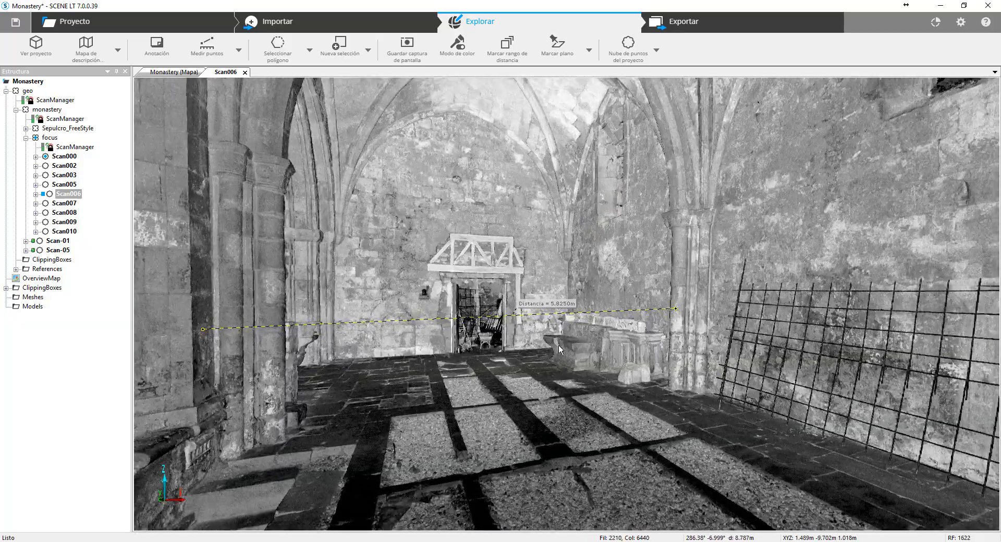
pyautogui.scroll(3, 573, 364)
pyautogui.scroll(-5, 574, 364)
pyautogui.moveTo(624, 317); pyautogui.dragTo(600, 339)
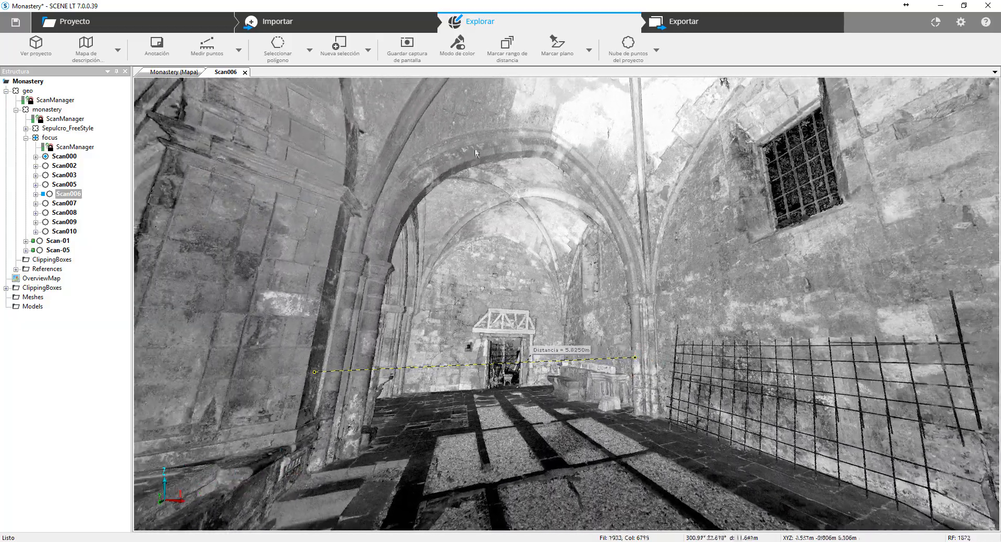
pyautogui.click(474, 63)
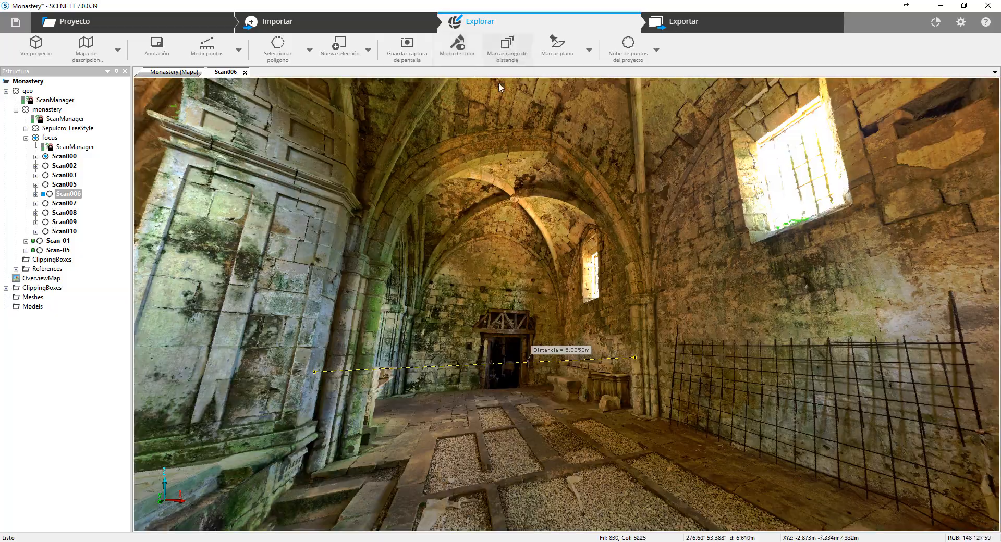
pyautogui.moveTo(503, 127); pyautogui.dragTo(455, 121)
pyautogui.moveTo(668, 253); pyautogui.dragTo(518, 181)
# - Show the distance-range coloring over the vaults and pillars in Scan006, and turn it off again
pyautogui.click(514, 57)
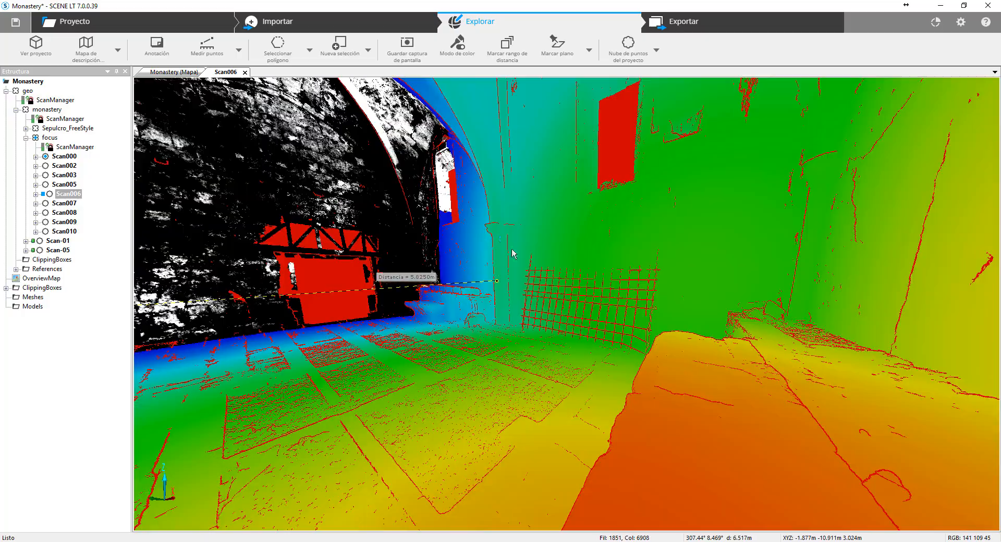
pyautogui.moveTo(513, 255); pyautogui.dragTo(422, 291)
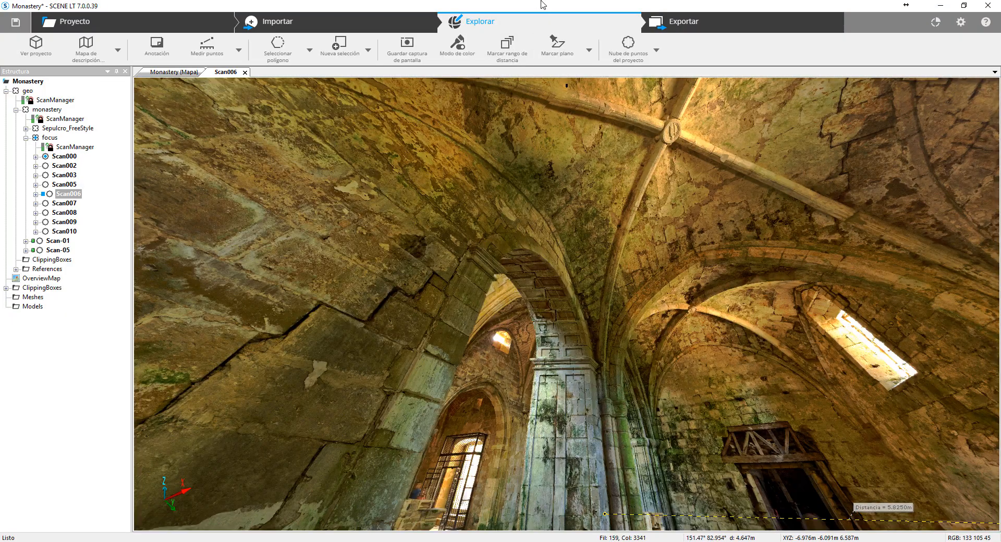
pyautogui.moveTo(534, 448); pyautogui.dragTo(776, 227)
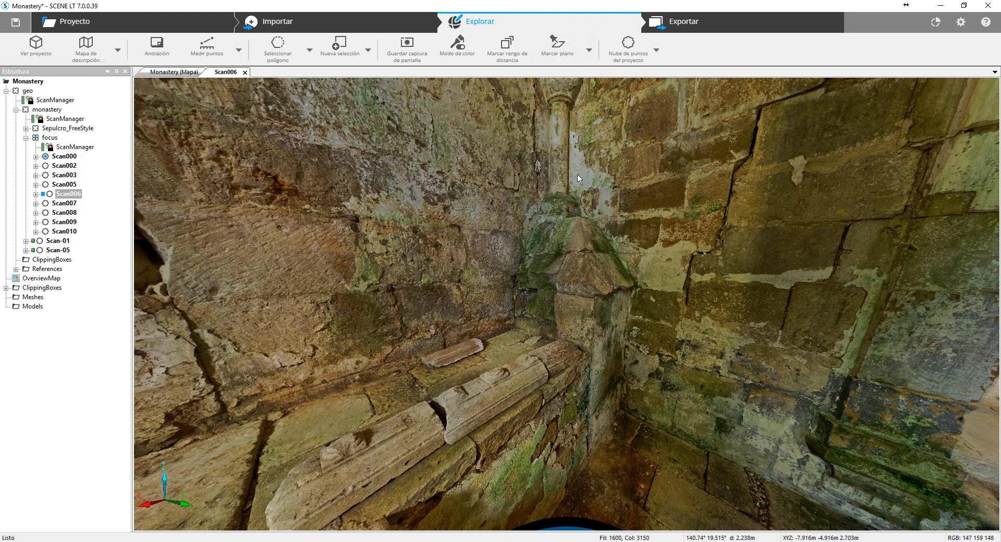
# - Mark planes on two sloping faces of the mossy stone cap in the corner of Scan006
pyautogui.click(591, 52)
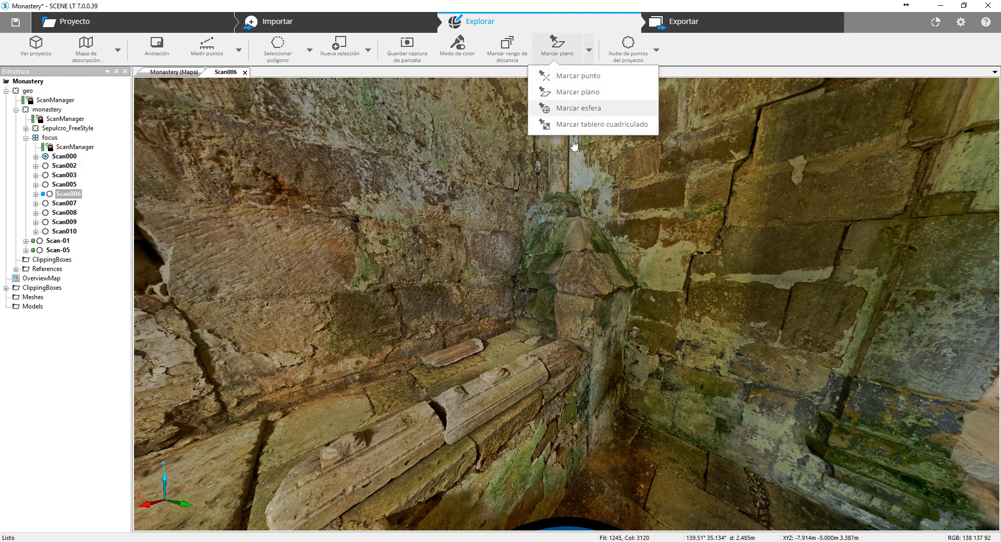
pyautogui.click(579, 108)
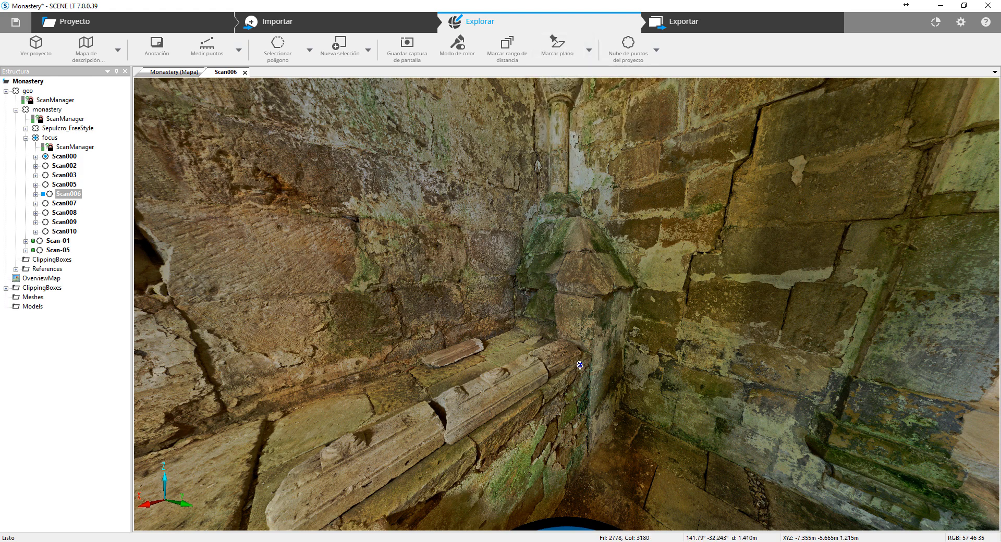
pyautogui.scroll(3, 693, 305)
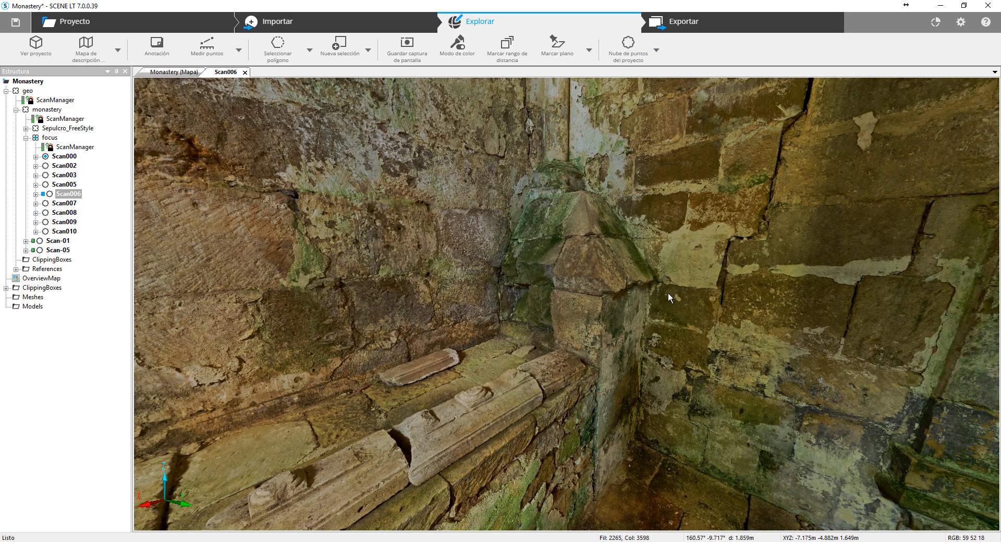
pyautogui.scroll(5, 658, 254)
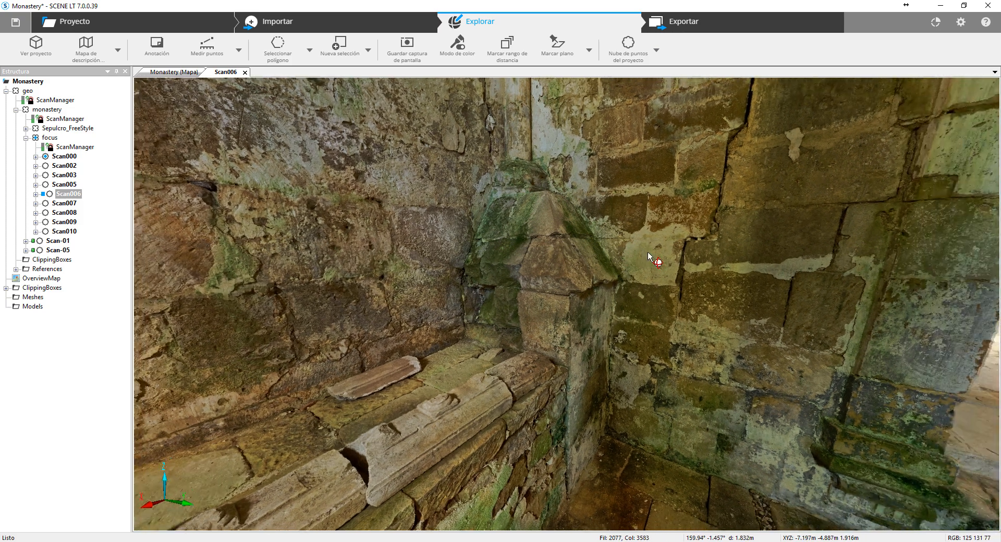
pyautogui.scroll(2, 650, 295)
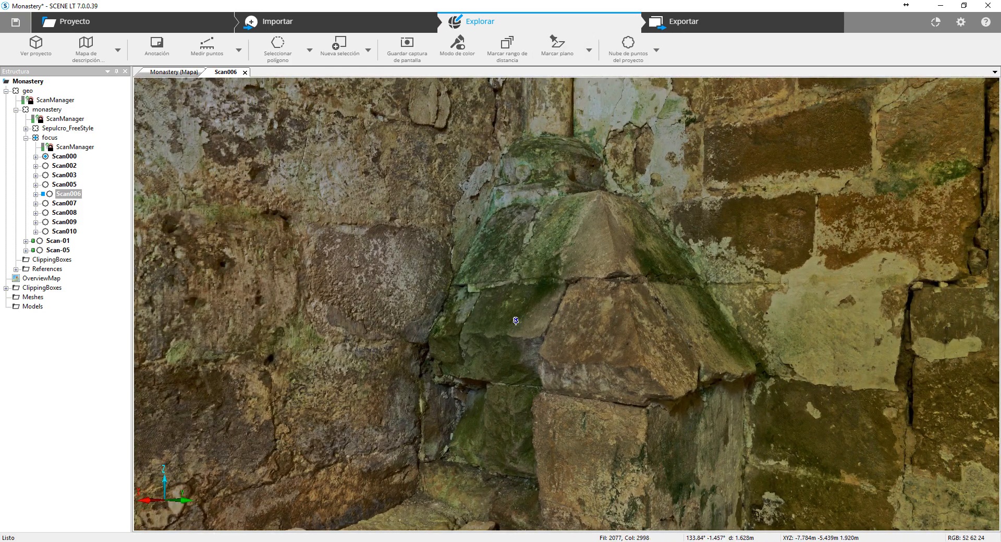
pyautogui.click(505, 293)
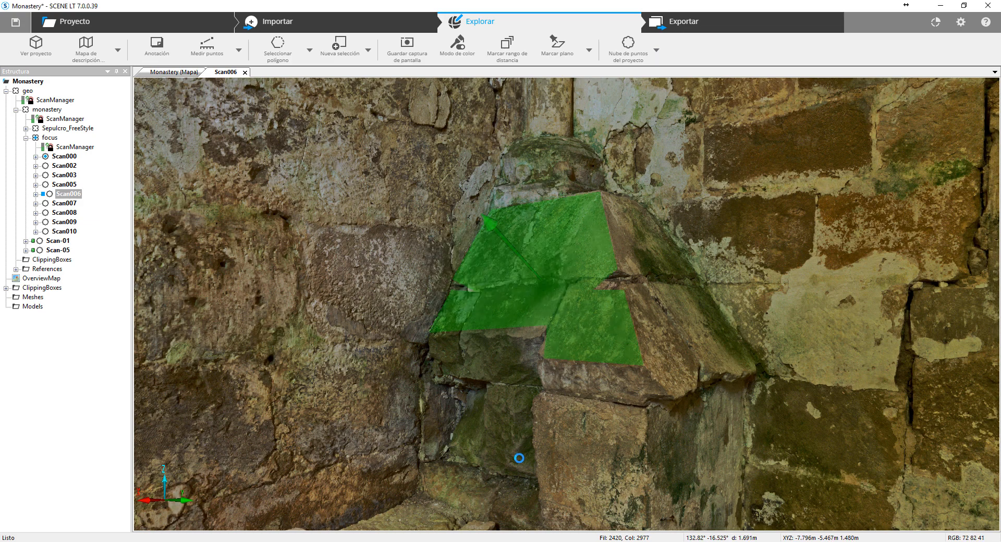
pyautogui.click(712, 370)
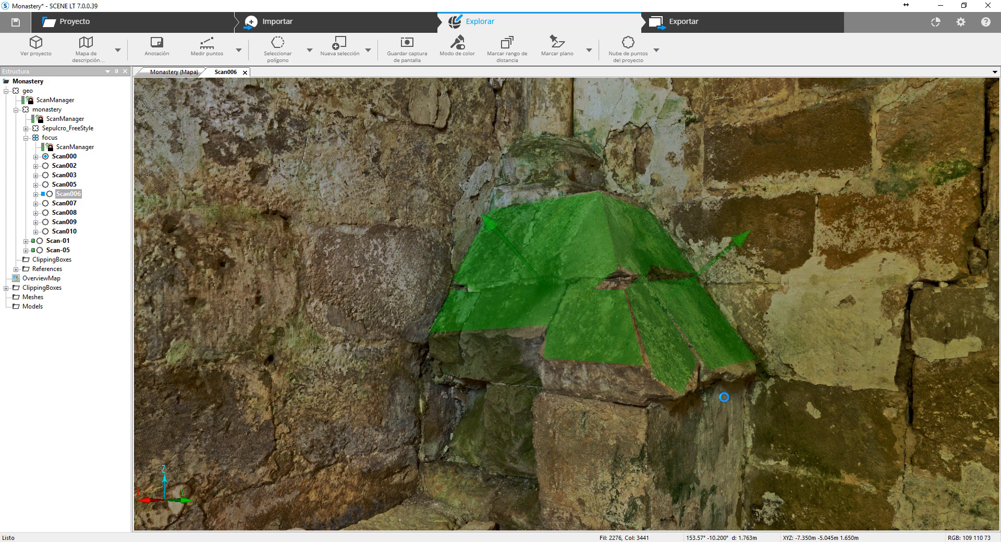
# - Mark planes on the two vertical faces of the pedestal below the cap and on the adjoining stone ledge
pyautogui.scroll(-4, 724, 398)
pyautogui.click(619, 378)
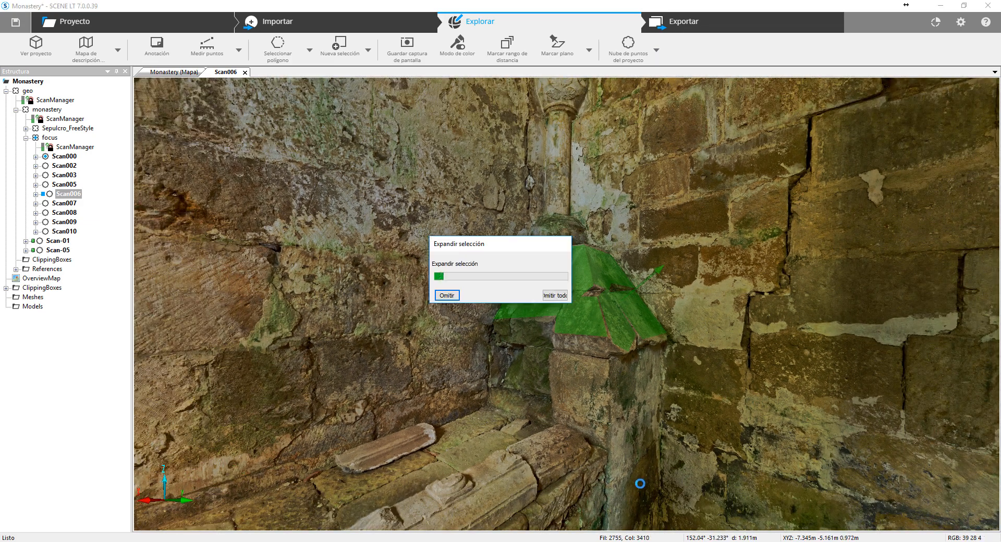
pyautogui.click(574, 386)
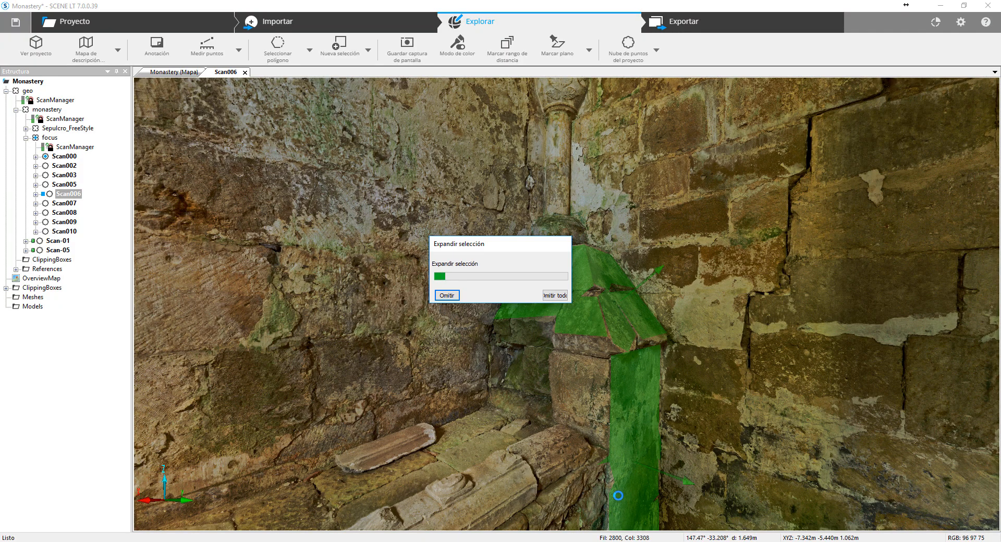
pyautogui.moveTo(759, 433); pyautogui.dragTo(870, 402)
pyautogui.click(666, 459)
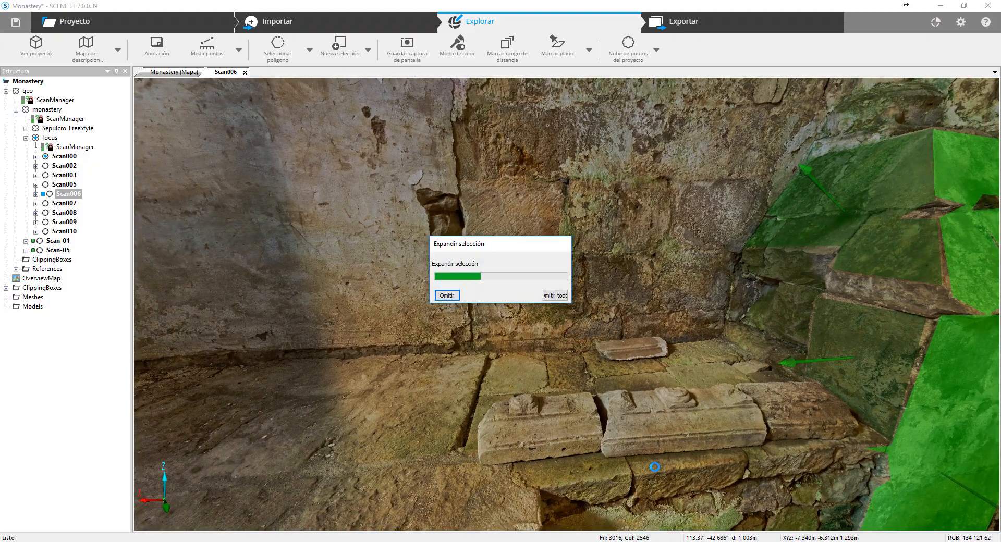
pyautogui.moveTo(473, 319); pyautogui.dragTo(383, 306)
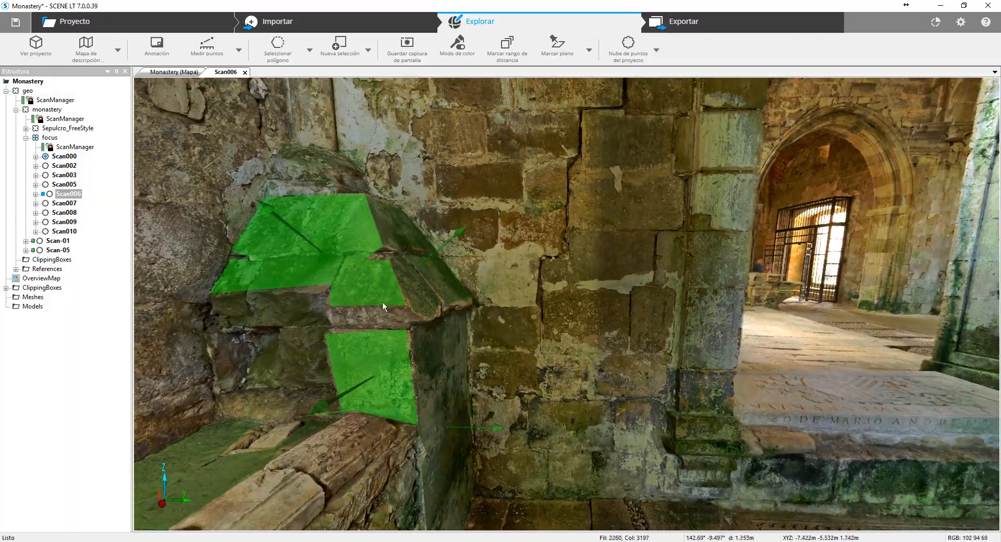
# - Mark a point on the edge of the paving slab where it borders the gravel bed
pyautogui.moveTo(712, 293); pyautogui.dragTo(575, 281)
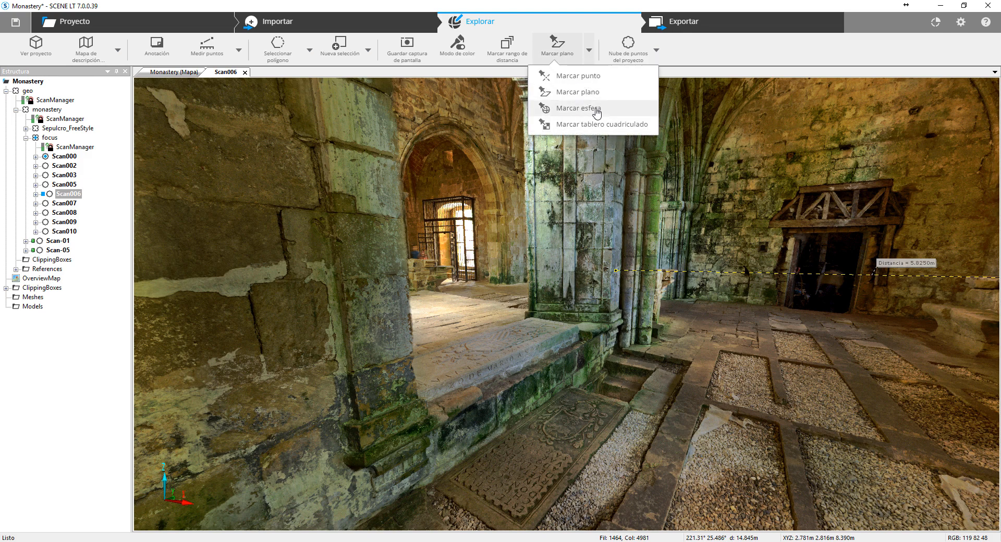
pyautogui.scroll(5, 636, 390)
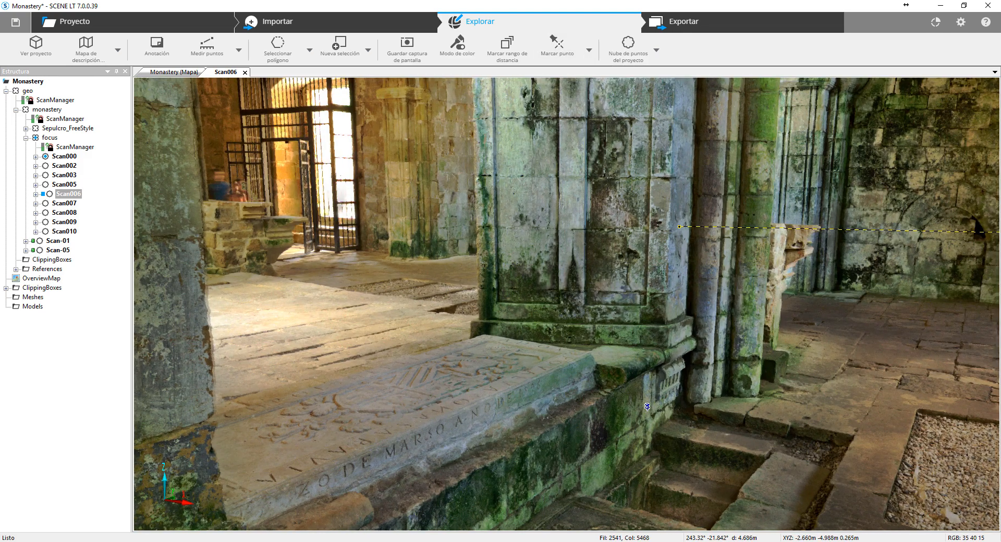
pyautogui.moveTo(632, 385); pyautogui.dragTo(579, 334)
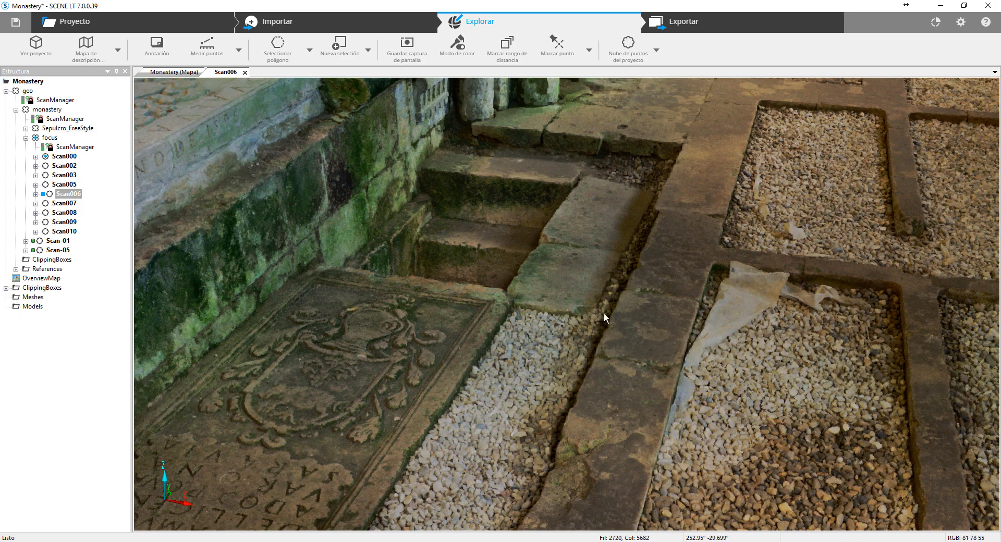
pyautogui.moveTo(638, 388); pyautogui.dragTo(479, 325)
pyautogui.scroll(8, 449, 375)
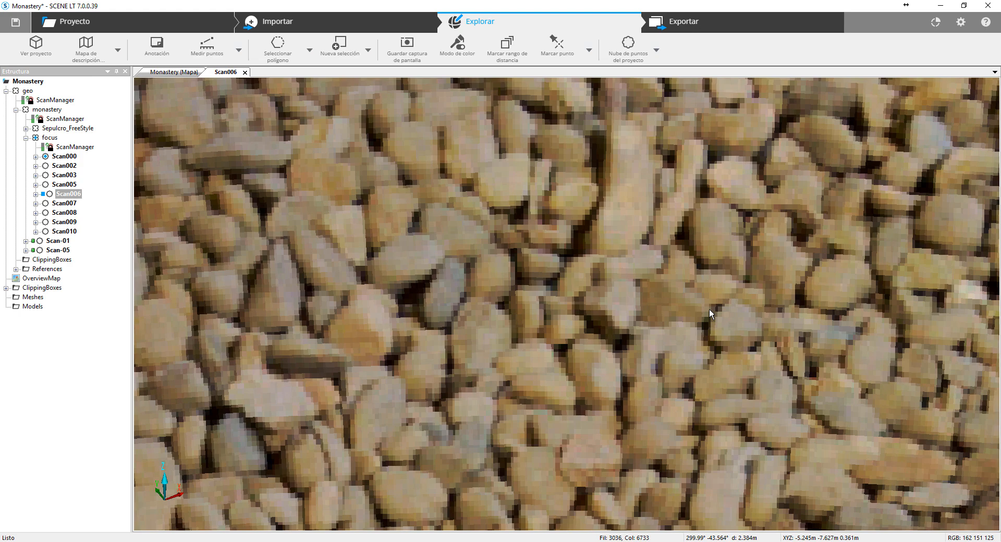
pyautogui.moveTo(709, 308); pyautogui.dragTo(526, 321)
pyautogui.scroll(-2, 600, 319)
pyautogui.scroll(2, 599, 319)
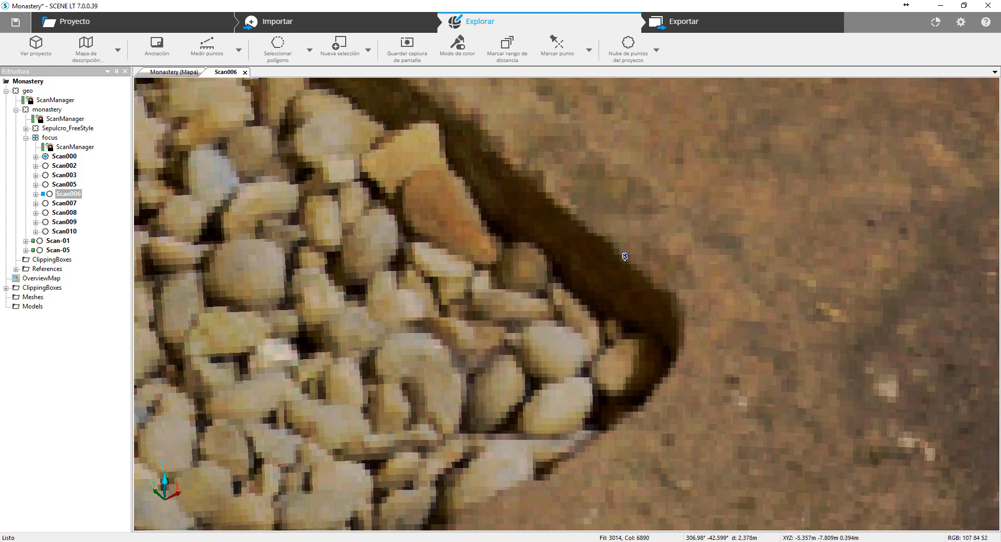
pyautogui.scroll(1, 625, 257)
pyautogui.click(646, 236)
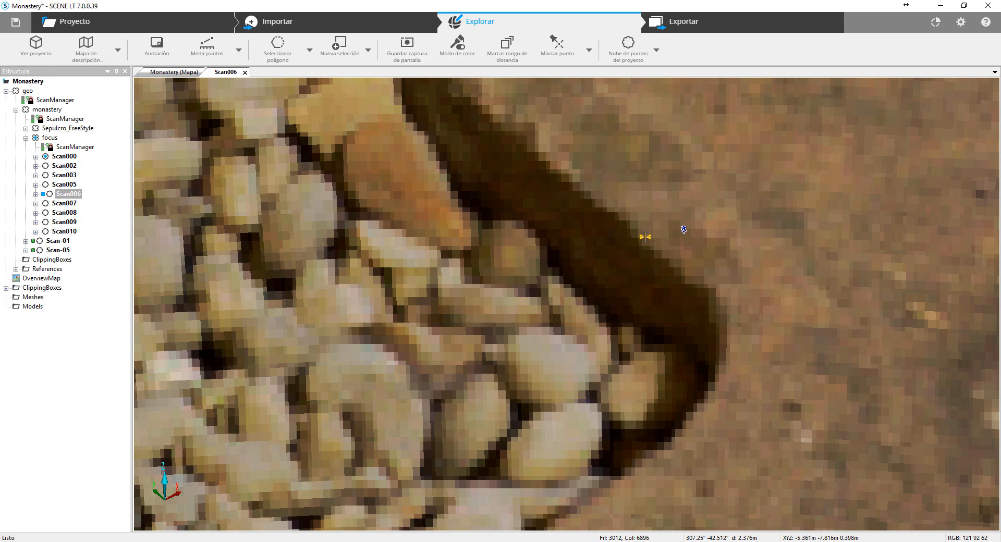
pyautogui.scroll(-3, 521, 233)
pyautogui.scroll(2, 517, 232)
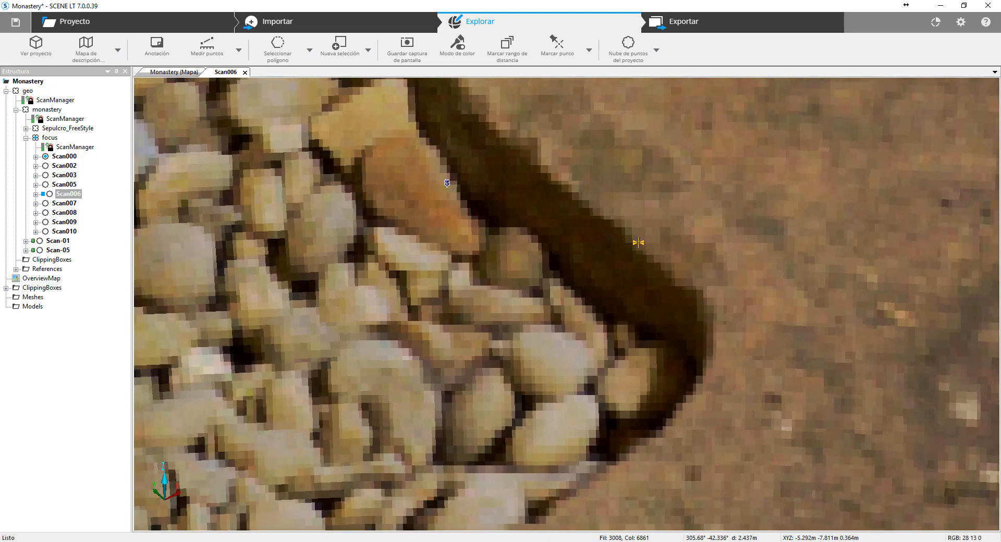
# - Make a polygon selection around the marked point and the gravel corner, and open it in a 3D view
pyautogui.click(279, 54)
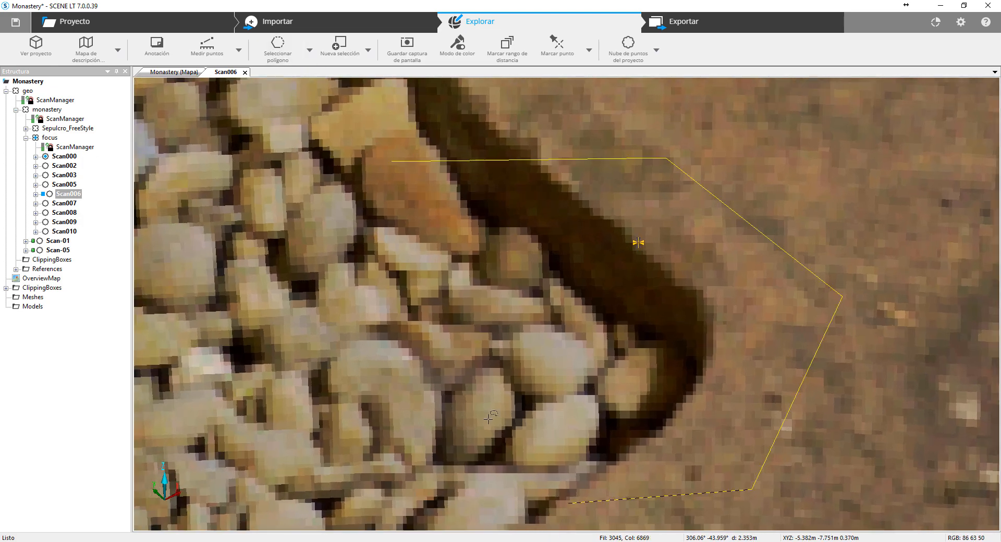
pyautogui.click(551, 489)
pyautogui.click(449, 343)
pyautogui.click(387, 160)
pyautogui.rightClick(544, 251)
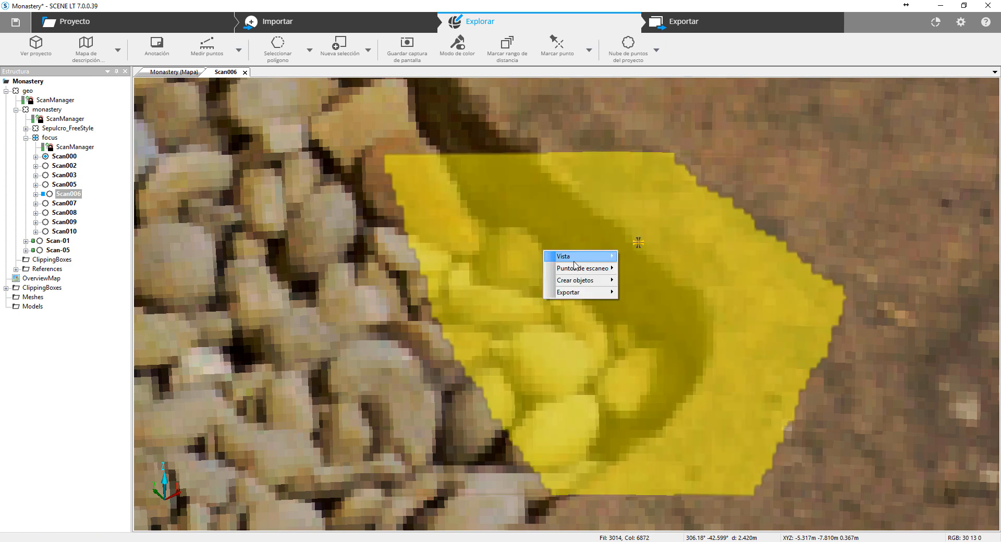
pyautogui.click(639, 256)
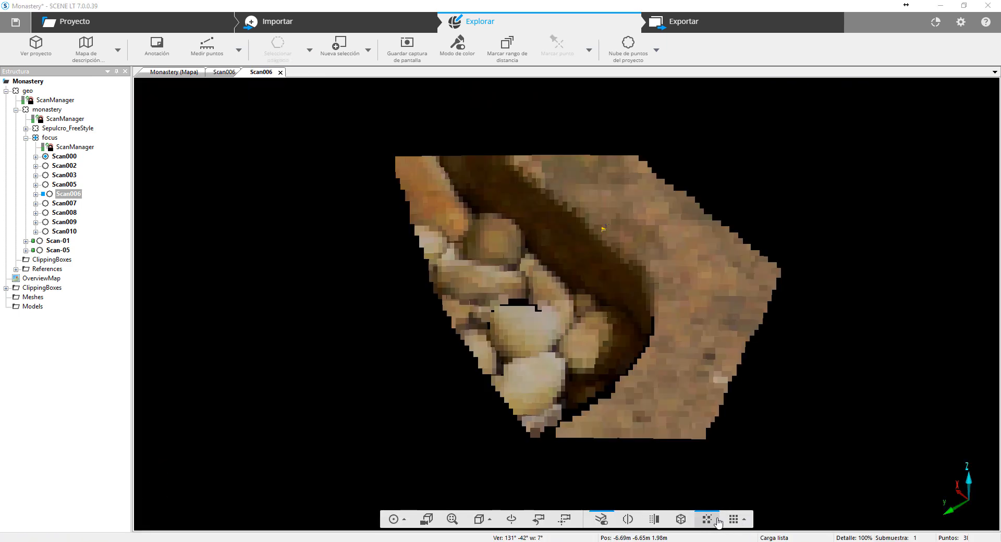
# - Display the selection as separate points by turning off gap filling, inspect it, and return to Scan006's quick view
pyautogui.click(718, 522)
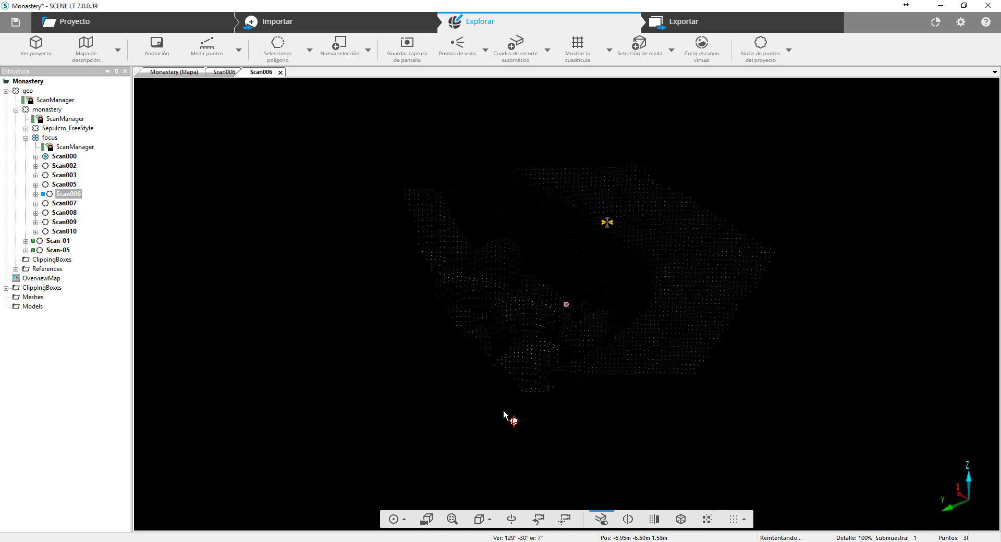
pyautogui.moveTo(504, 413)
pyautogui.mouseDown()
pyautogui.moveTo(566, 376)
pyautogui.moveTo(685, 379)
pyautogui.moveTo(731, 419)
pyautogui.moveTo(636, 459)
pyautogui.moveTo(517, 408)
pyautogui.mouseUp()
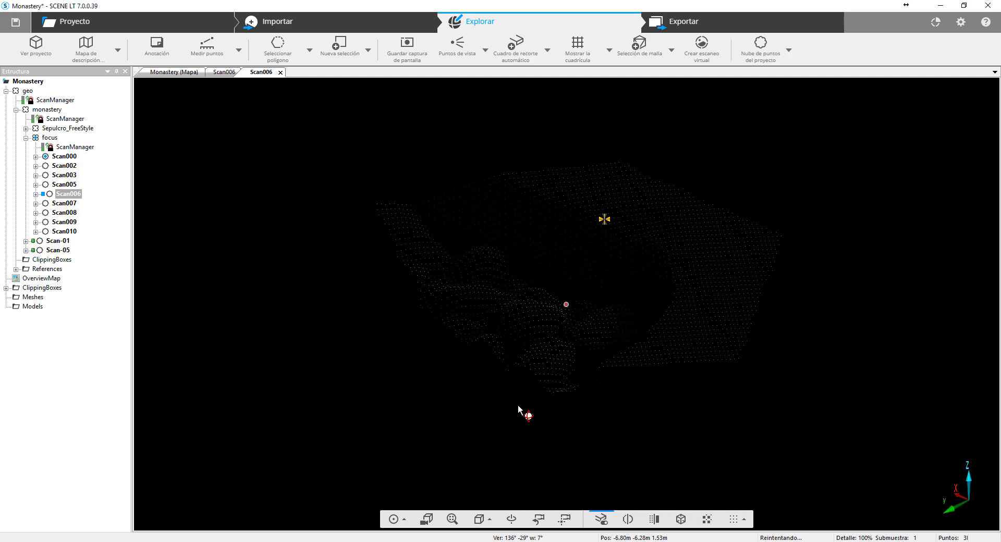
pyautogui.click(280, 72)
pyautogui.scroll(-10, 540, 363)
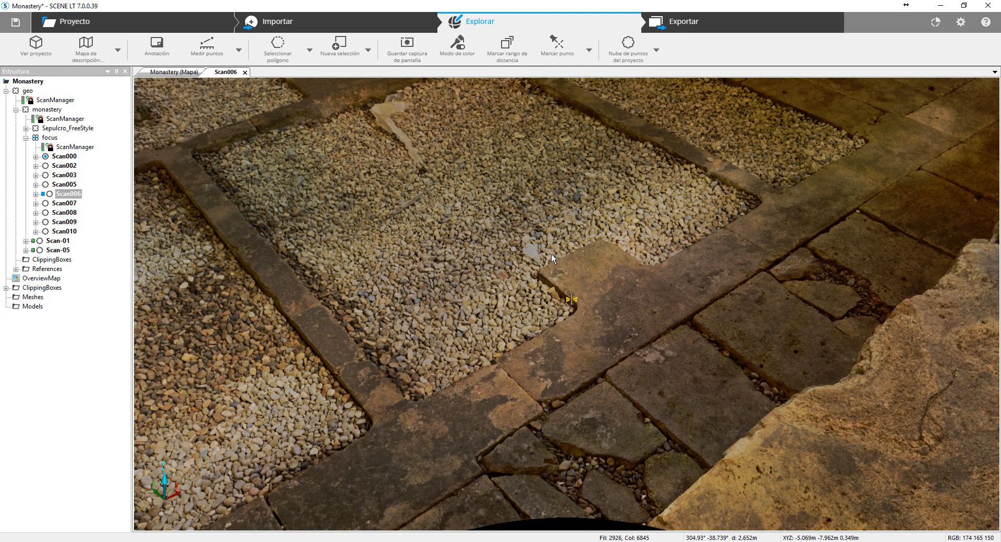
pyautogui.moveTo(552, 254); pyautogui.dragTo(553, 285)
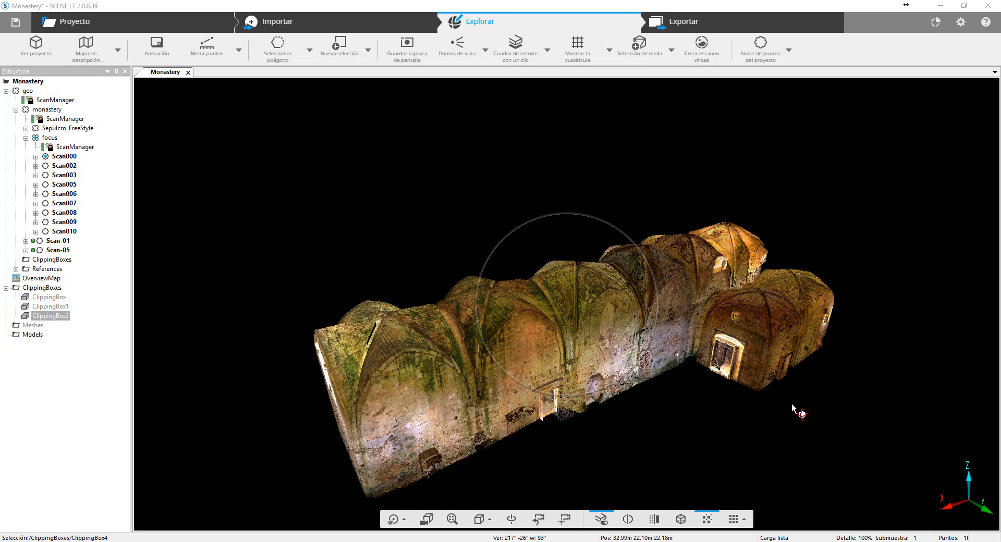
# - Create an automatic clipping box that isolates one section of the monastery in the project's 3D view
pyautogui.moveTo(799, 409); pyautogui.dragTo(783, 385)
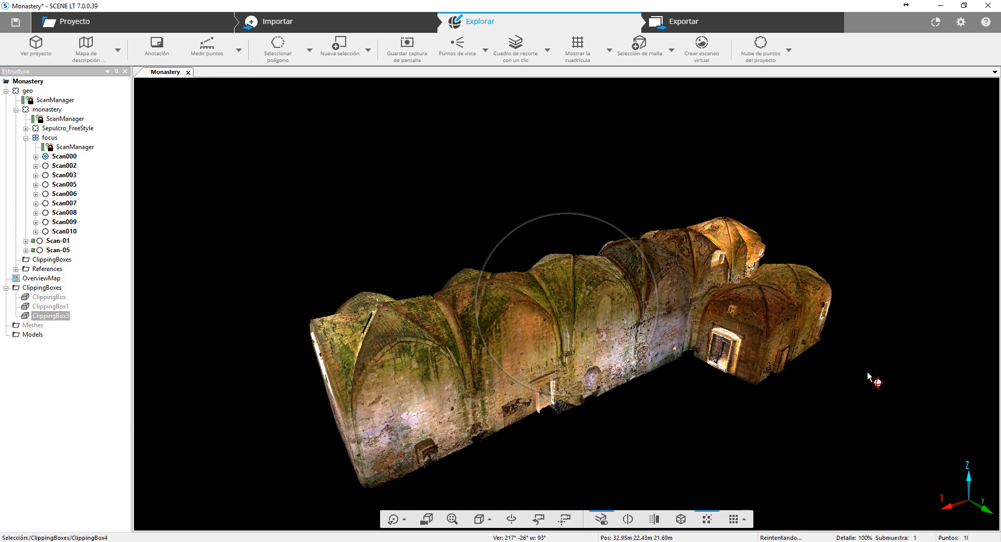
pyautogui.moveTo(858, 349); pyautogui.dragTo(806, 309)
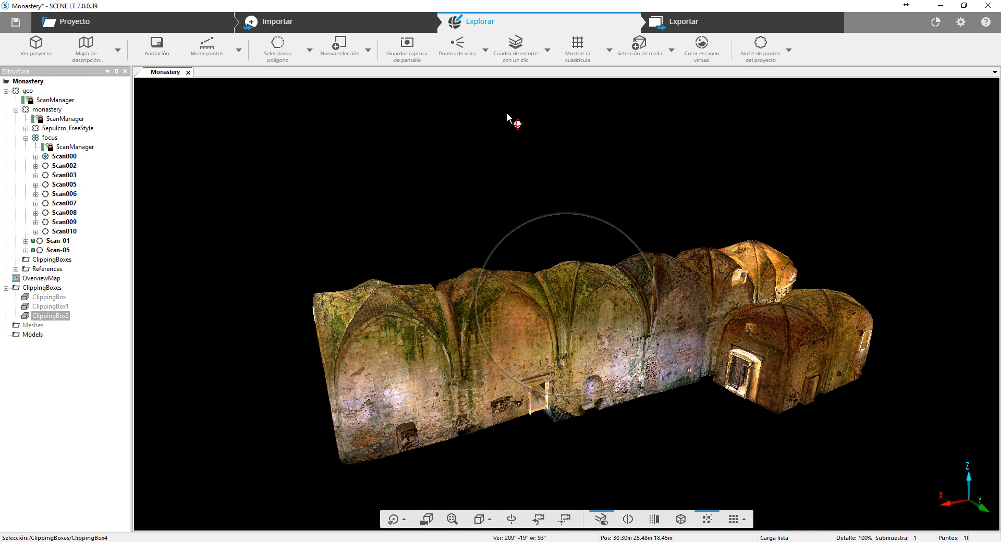
pyautogui.click(548, 57)
pyautogui.click(528, 83)
pyautogui.moveTo(429, 419); pyautogui.dragTo(567, 449)
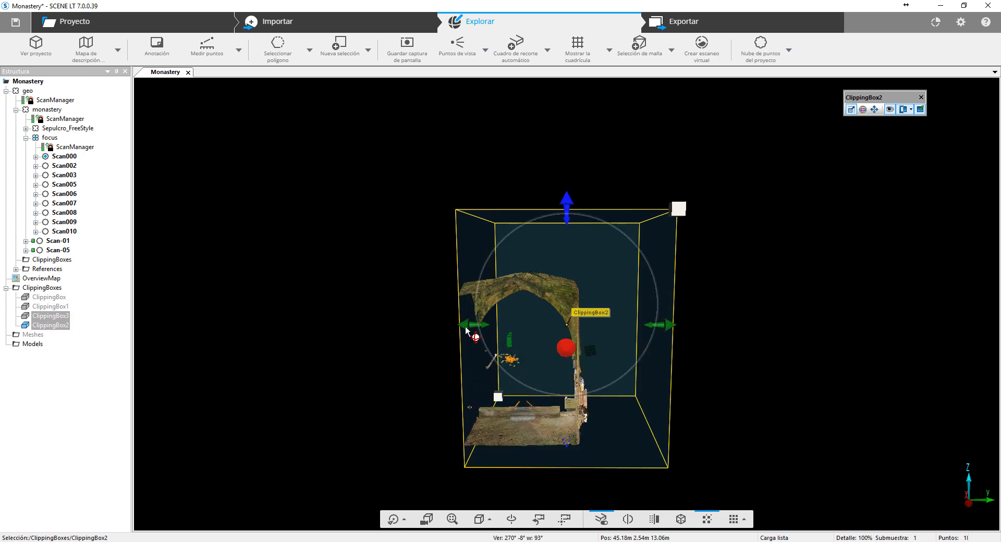
# - Widen ClippingBox2 along the Y axis, invert the clipping to hide the points inside it, and return to hiding those outside
pyautogui.moveTo(473, 324); pyautogui.dragTo(402, 324)
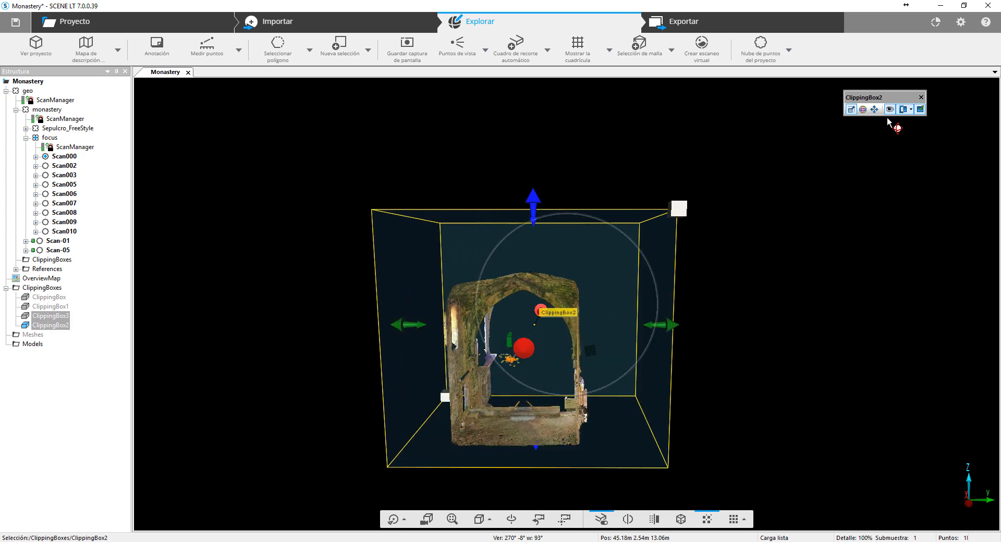
pyautogui.click(910, 109)
pyautogui.click(918, 133)
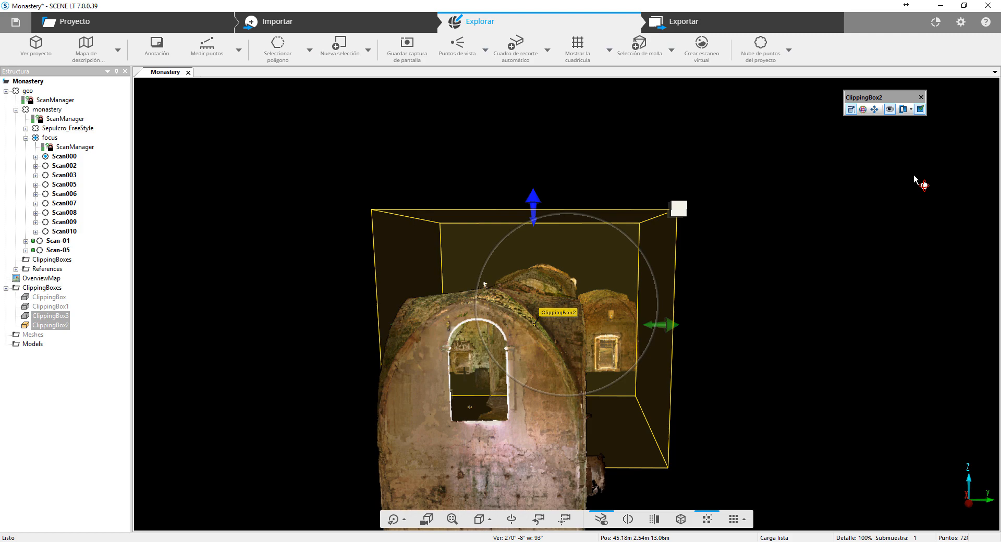
pyautogui.click(901, 110)
# - Extend ClippingBox2 along the X axis and rotate it about its vertical axis
pyautogui.moveTo(822, 330); pyautogui.dragTo(427, 447)
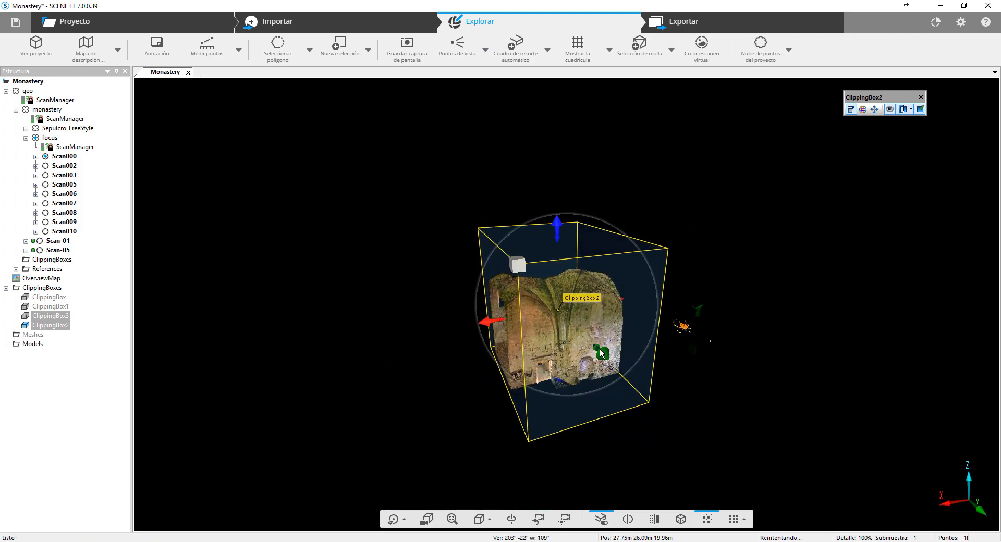
pyautogui.moveTo(600, 349)
pyautogui.mouseDown()
pyautogui.moveTo(539, 304)
pyautogui.moveTo(576, 371)
pyautogui.moveTo(564, 343)
pyautogui.moveTo(601, 359)
pyautogui.mouseUp()
pyautogui.moveTo(489, 322); pyautogui.dragTo(460, 328)
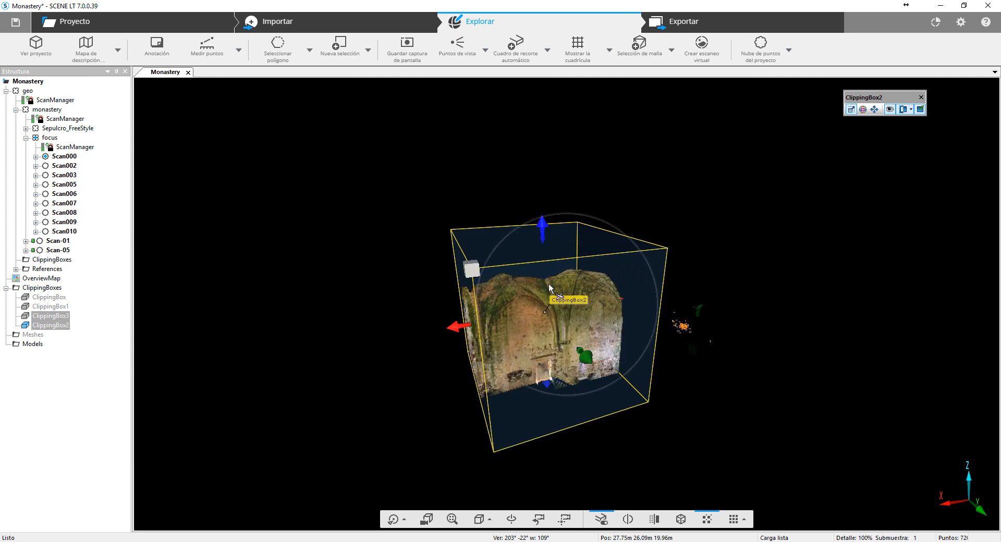
pyautogui.moveTo(861, 95); pyautogui.dragTo(861, 94)
pyautogui.click(863, 108)
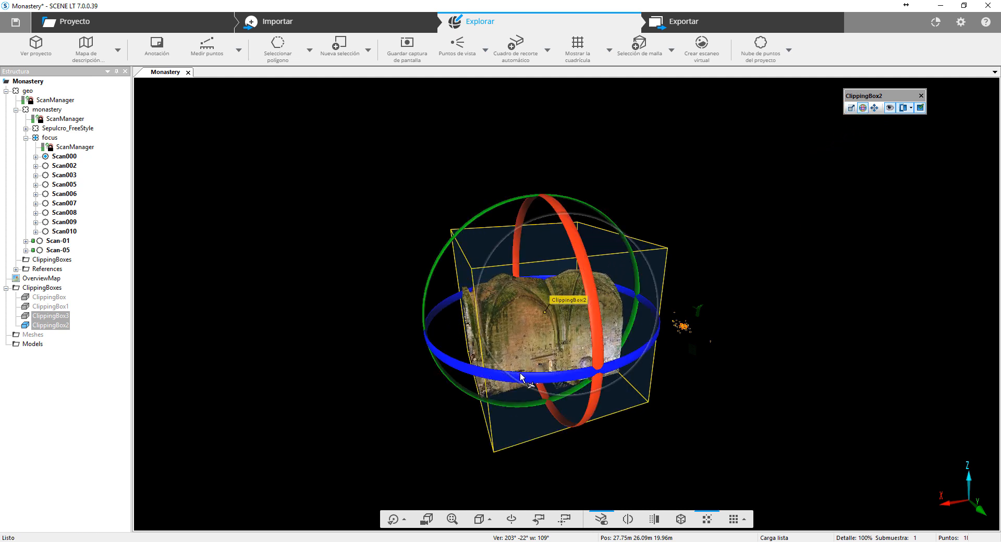
pyautogui.moveTo(521, 376)
pyautogui.mouseDown()
pyautogui.moveTo(620, 369)
pyautogui.moveTo(499, 389)
pyautogui.moveTo(518, 391)
pyautogui.mouseUp()
pyautogui.moveTo(865, 364); pyautogui.dragTo(804, 379)
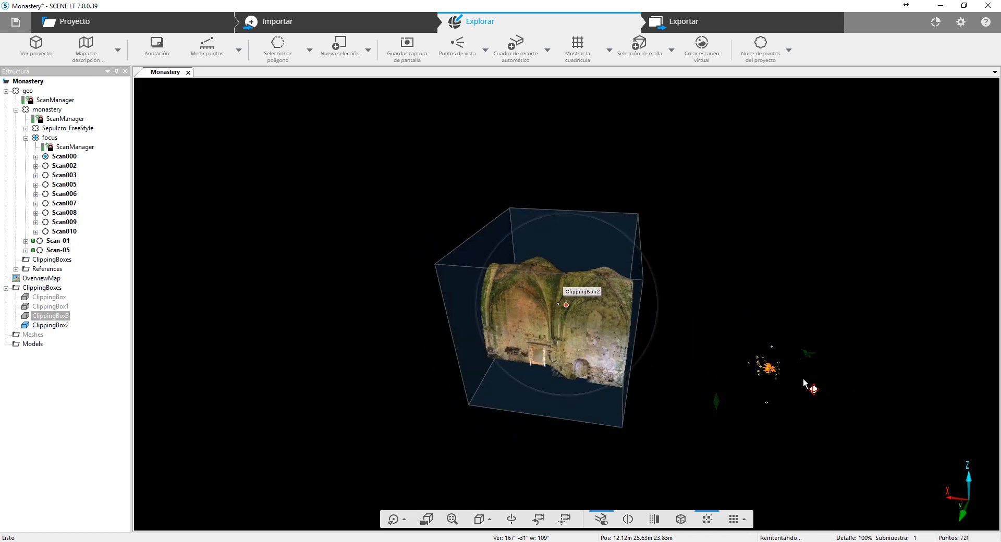
# - Shrink ClippingBox2 from its upper corner, shift it slightly upward, and return to its scaling handles
pyautogui.click(607, 326)
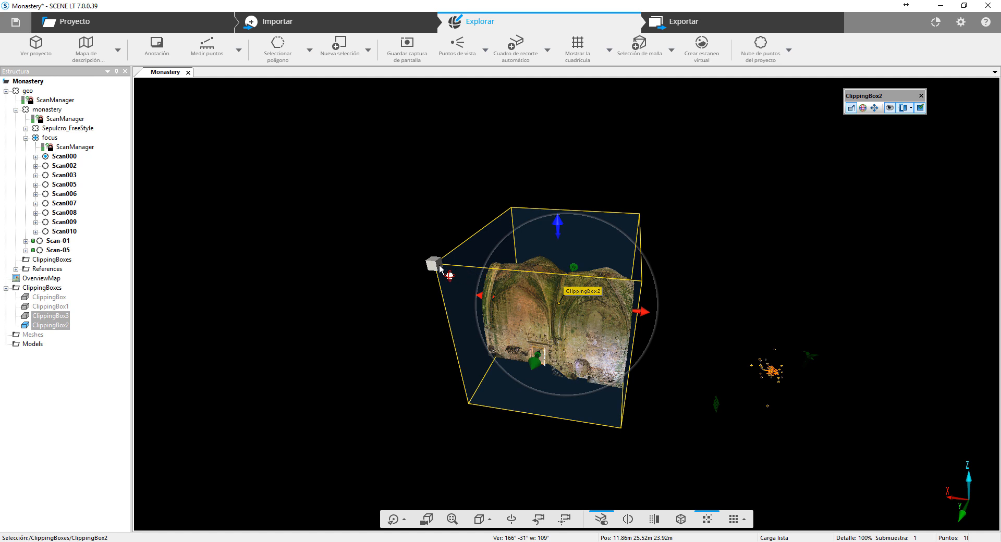
pyautogui.moveTo(439, 264); pyautogui.dragTo(503, 287)
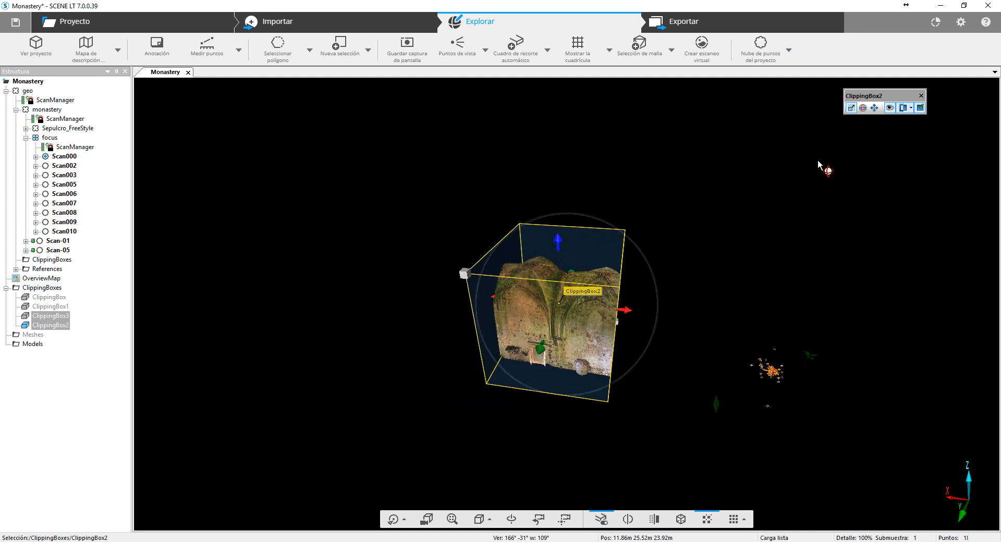
pyautogui.click(875, 108)
pyautogui.moveTo(558, 347)
pyautogui.mouseDown()
pyautogui.moveTo(630, 350)
pyautogui.moveTo(538, 373)
pyautogui.moveTo(545, 336)
pyautogui.mouseUp()
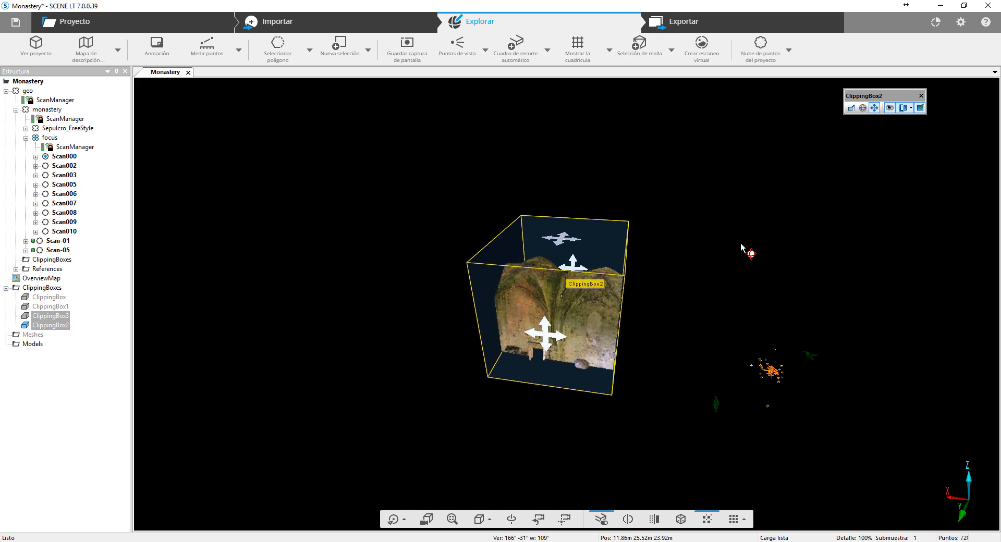
pyautogui.click(851, 108)
# - Delete ClippingBox2 from the project
pyautogui.moveTo(300, 403); pyautogui.dragTo(511, 245)
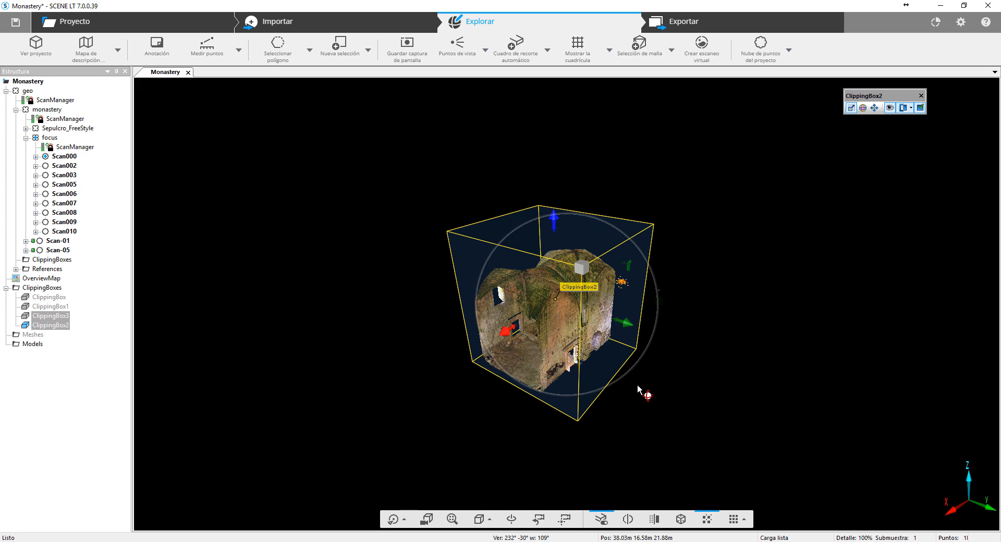
pyautogui.moveTo(796, 410); pyautogui.dragTo(968, 492)
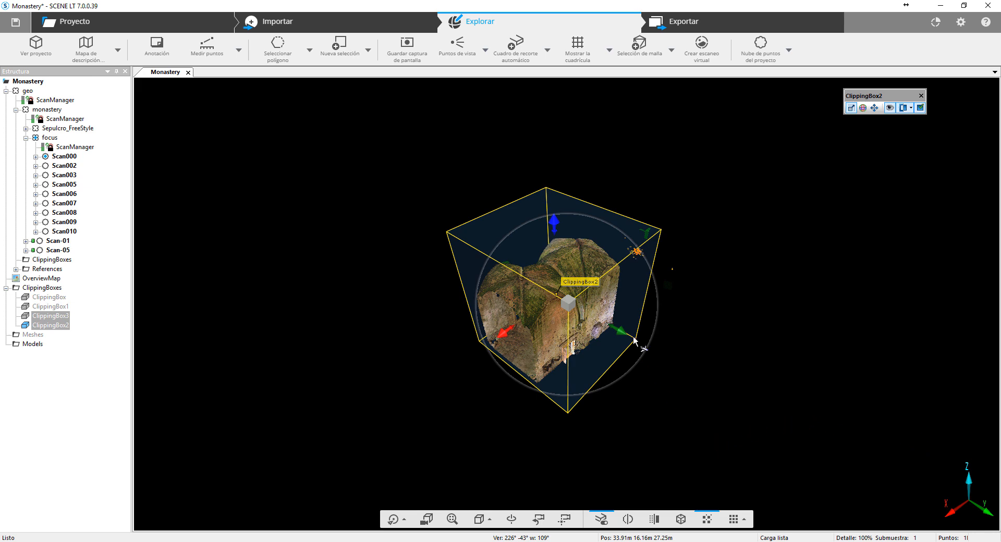
pyautogui.press('Delete')
pyautogui.press('Return')
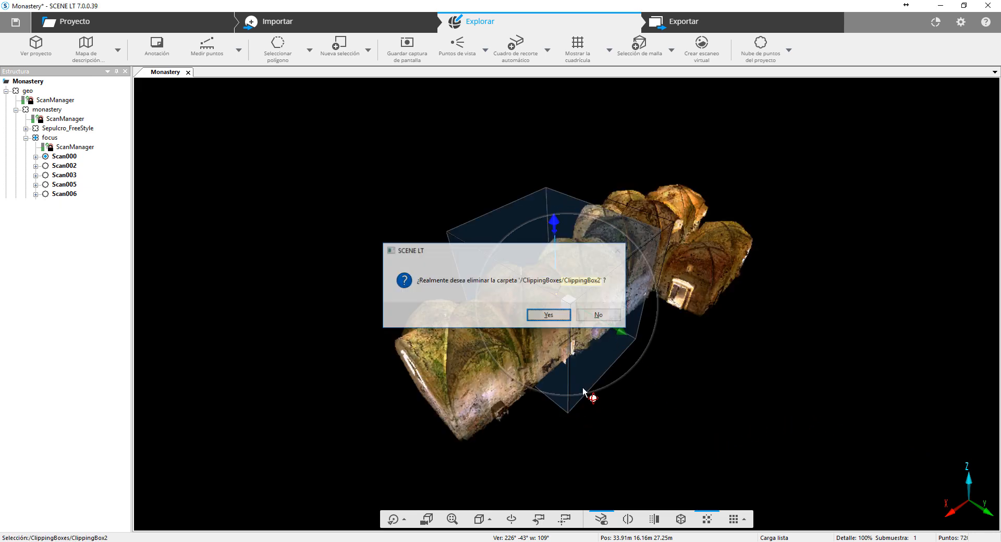
# - Create a three-click clipping box aligned with the long nave wall, using points picked on the building
pyautogui.moveTo(763, 325); pyautogui.dragTo(672, 268)
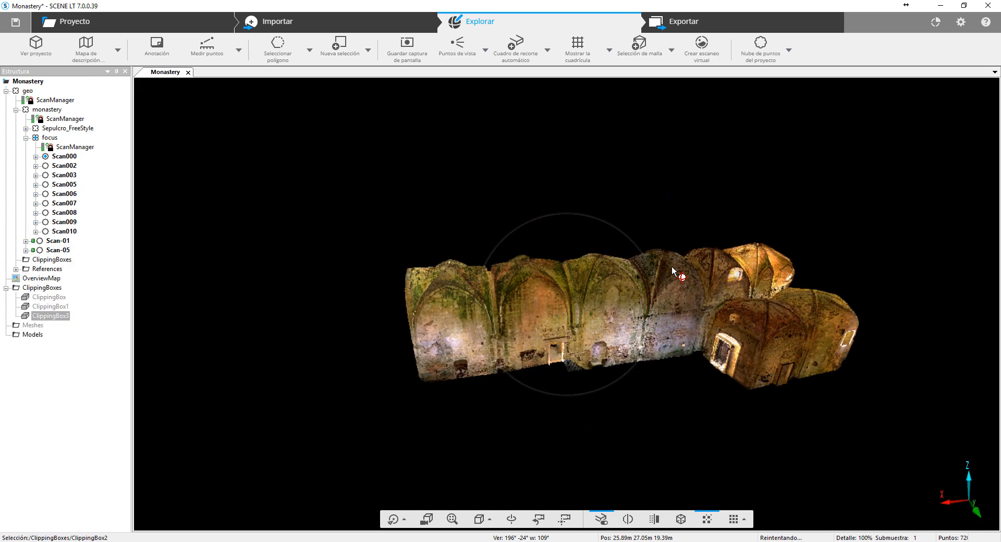
pyautogui.click(547, 52)
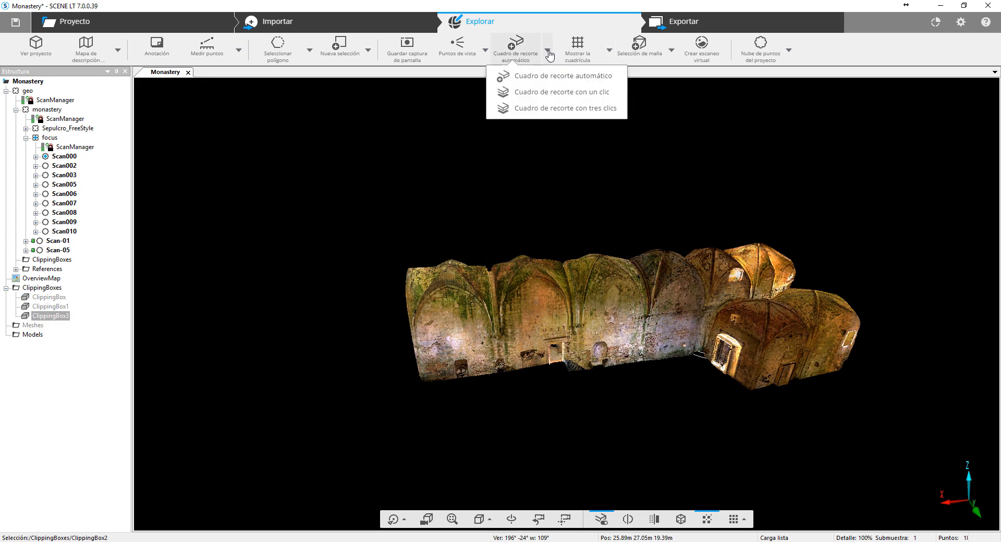
pyautogui.click(542, 108)
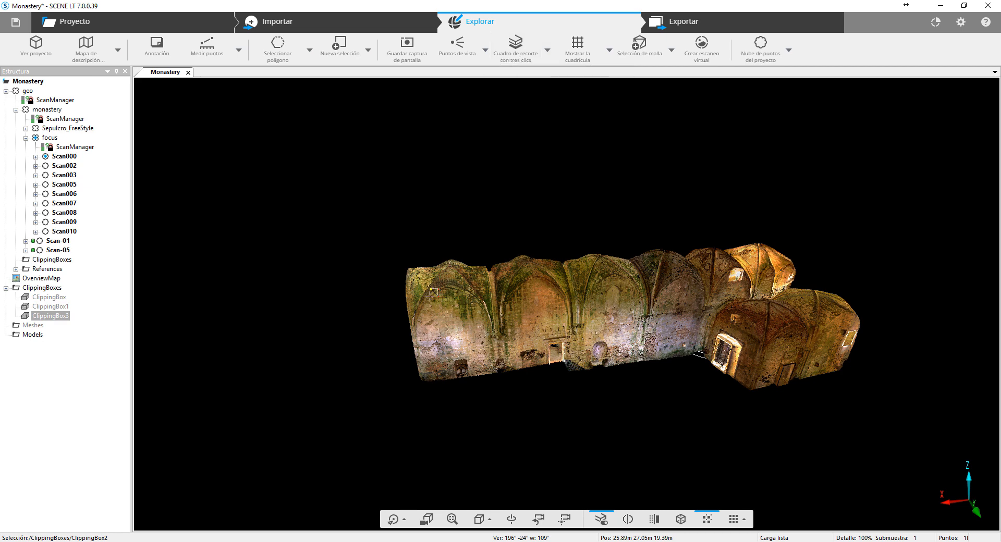
pyautogui.click(442, 301)
pyautogui.click(627, 348)
pyautogui.scroll(4, 257, 346)
pyautogui.moveTo(257, 345); pyautogui.dragTo(664, 366)
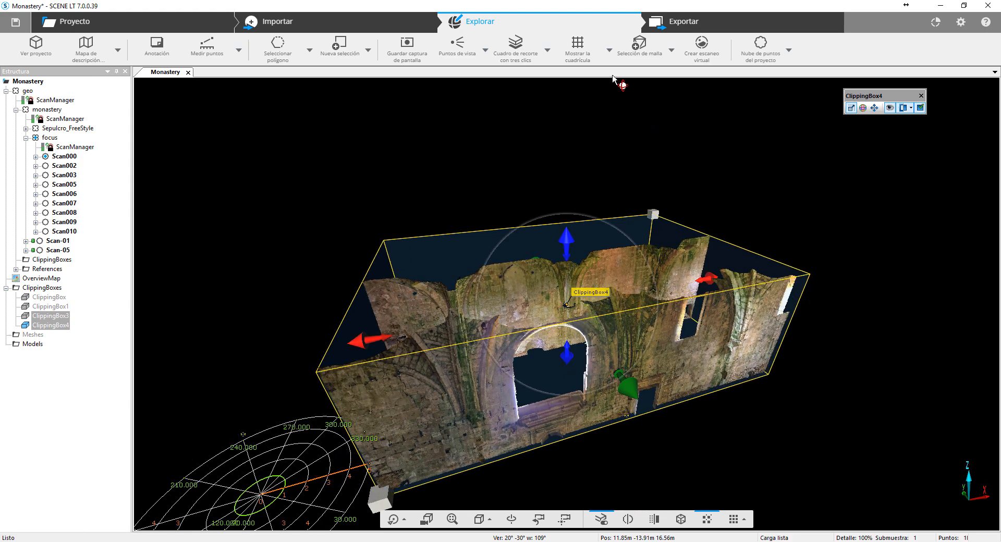
# - Fit the new clipping box's width to the nave by pulling in its long sides
pyautogui.moveTo(838, 273); pyautogui.dragTo(569, 402)
pyautogui.moveTo(783, 277); pyautogui.dragTo(576, 283)
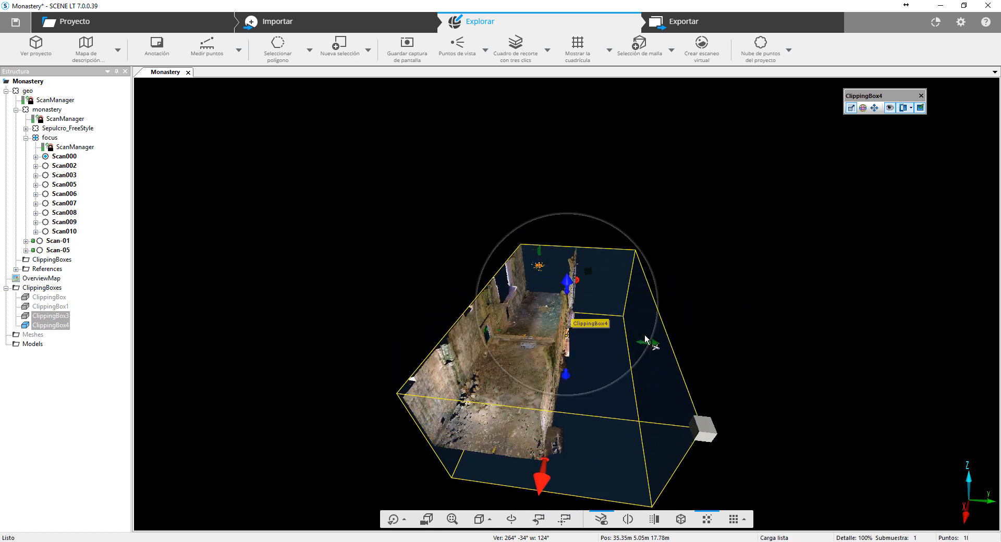
pyautogui.moveTo(645, 338); pyautogui.dragTo(586, 329)
pyautogui.moveTo(281, 315); pyautogui.dragTo(504, 411)
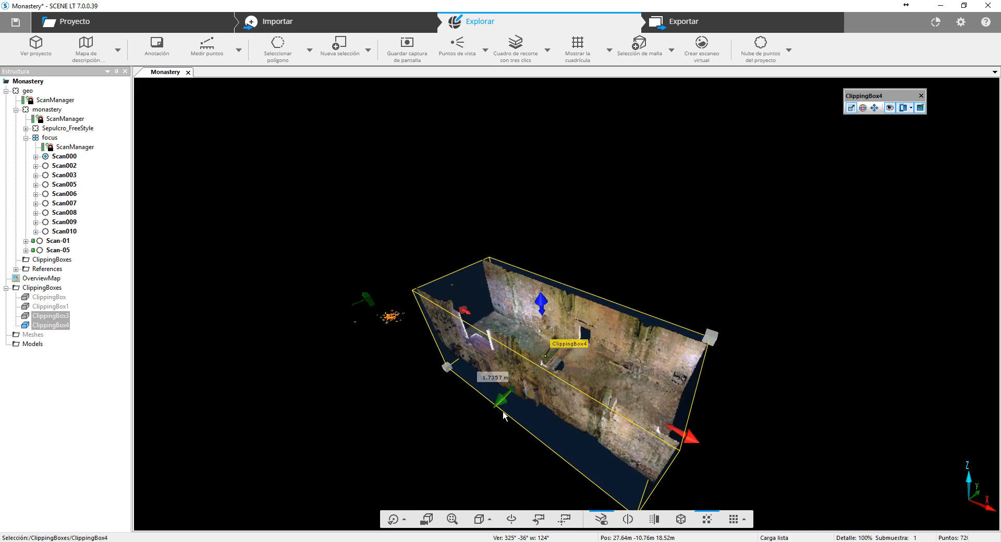
# - Raise the bottom face of the clipping box to leave only a thin horizontal slice of the walls
pyautogui.moveTo(418, 406); pyautogui.dragTo(471, 308)
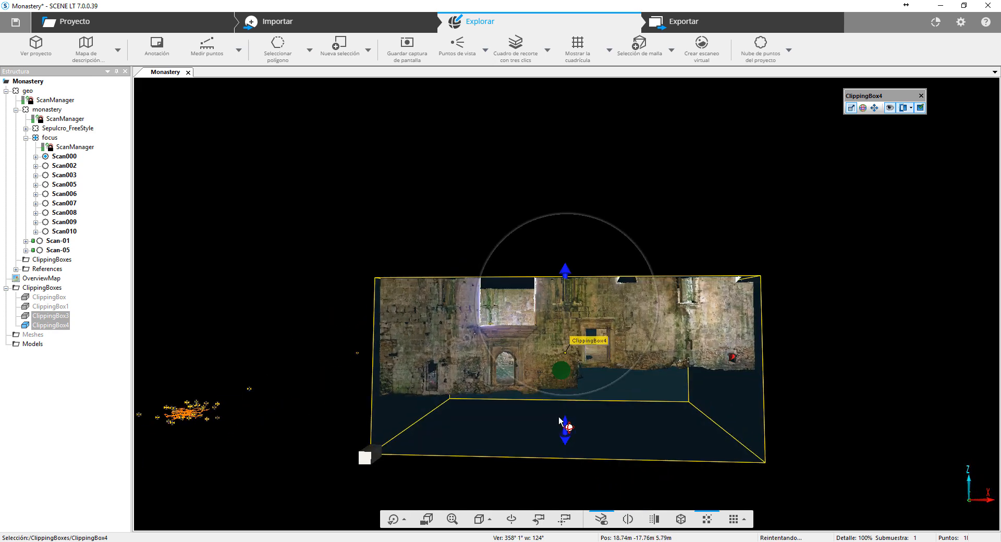
pyautogui.moveTo(563, 425); pyautogui.dragTo(568, 293)
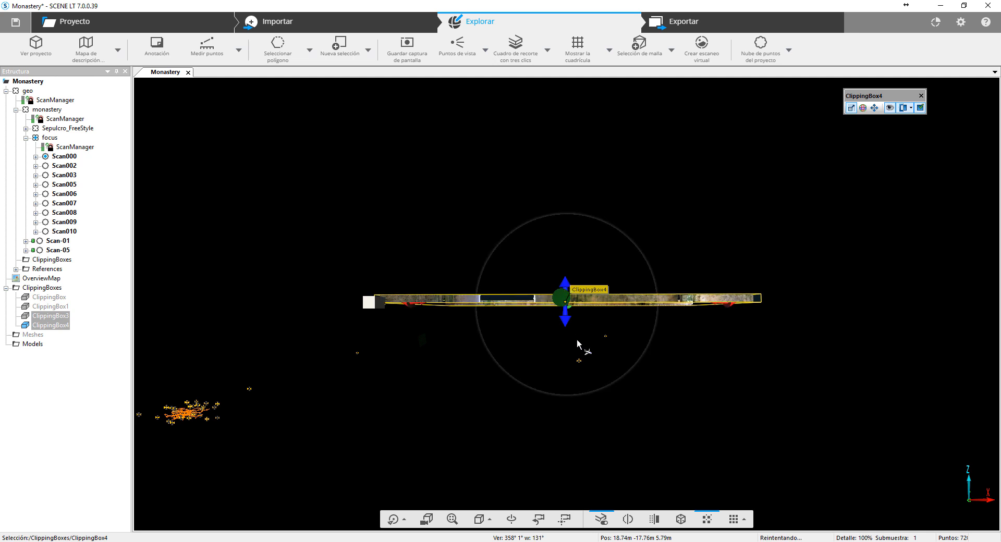
pyautogui.scroll(-3, 386, 399)
# - Extend the thin slice along both horizontal axes to cover the floor plan of the whole monastery
pyautogui.moveTo(387, 400); pyautogui.dragTo(448, 329)
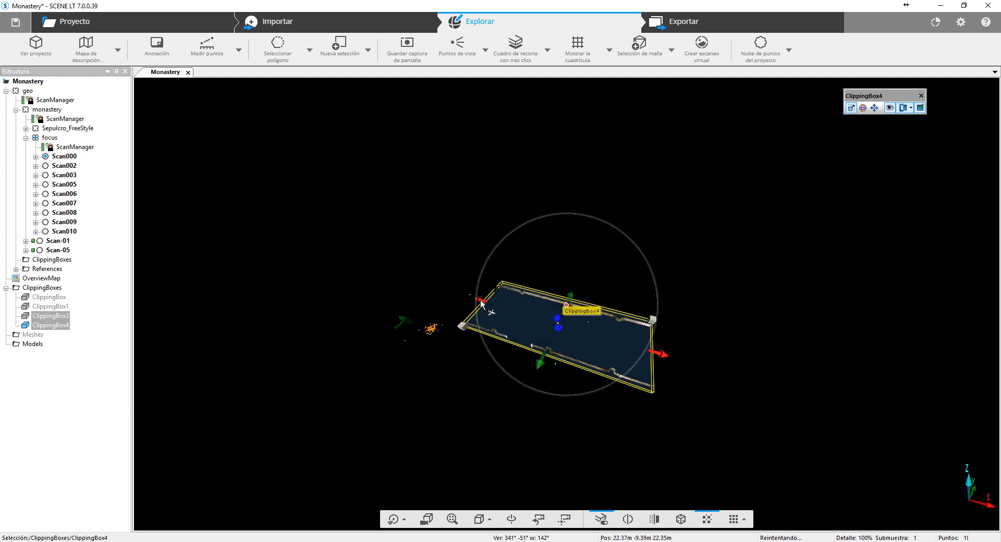
pyautogui.moveTo(480, 301); pyautogui.dragTo(363, 262)
pyautogui.moveTo(455, 353); pyautogui.dragTo(368, 449)
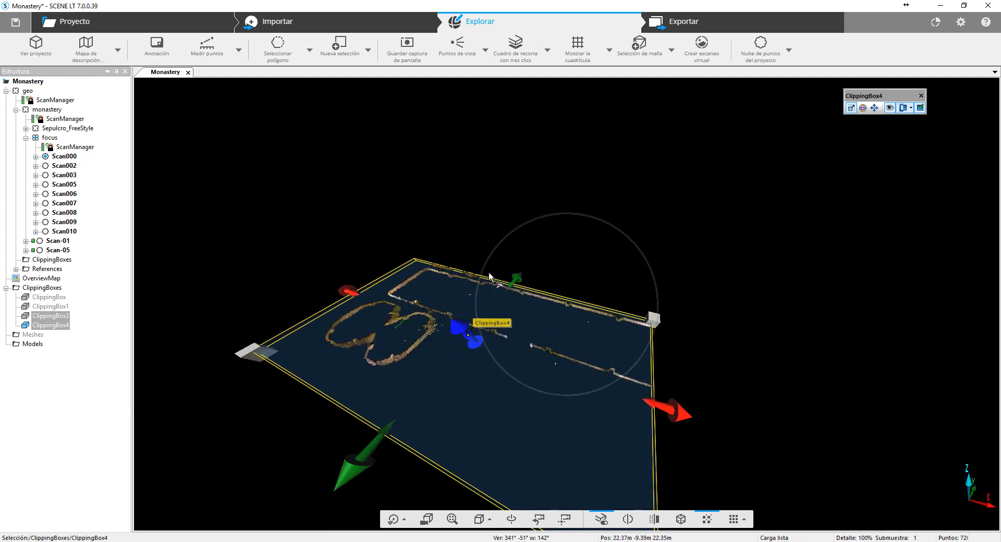
pyautogui.moveTo(490, 276); pyautogui.dragTo(557, 218)
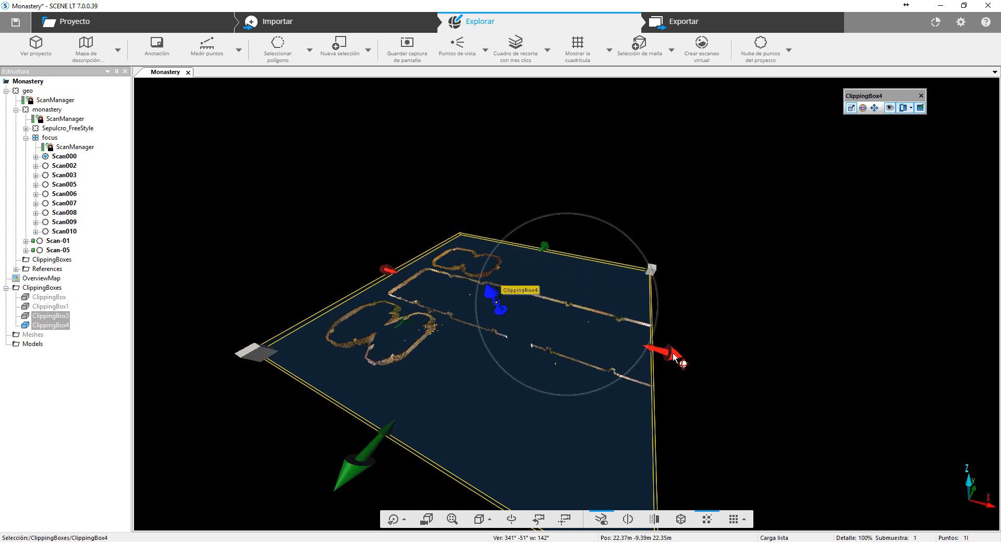
pyautogui.moveTo(673, 355); pyautogui.dragTo(716, 357)
pyautogui.moveTo(657, 213); pyautogui.dragTo(312, 256)
# - Increase the height of the clipping box to include the lower walls and the floor
pyautogui.click(476, 373)
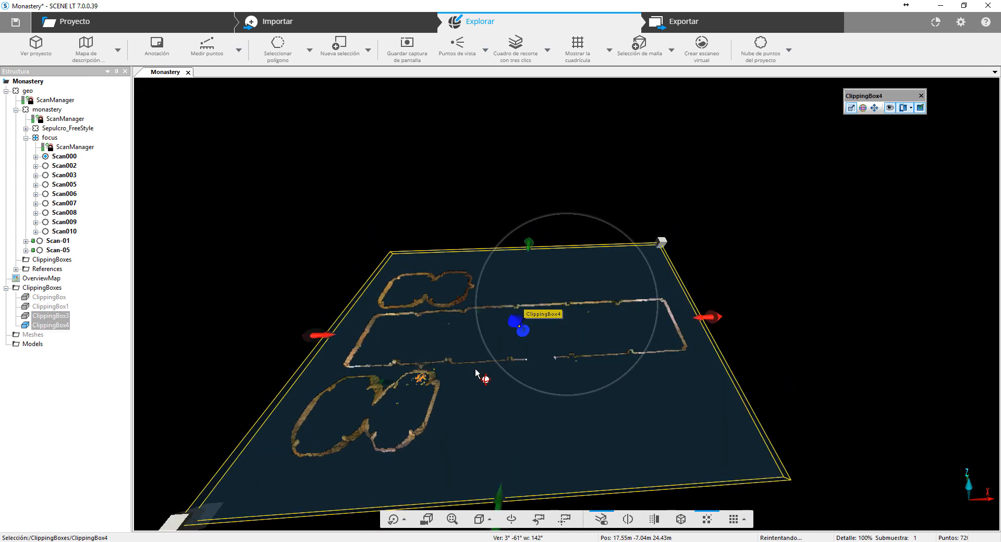
pyautogui.moveTo(527, 340)
pyautogui.mouseDown()
pyautogui.moveTo(537, 348)
pyautogui.moveTo(525, 331)
pyautogui.moveTo(556, 374)
pyautogui.moveTo(518, 333)
pyautogui.moveTo(523, 341)
pyautogui.mouseUp()
pyautogui.moveTo(641, 385); pyautogui.dragTo(730, 320)
pyautogui.moveTo(514, 337); pyautogui.dragTo(514, 322)
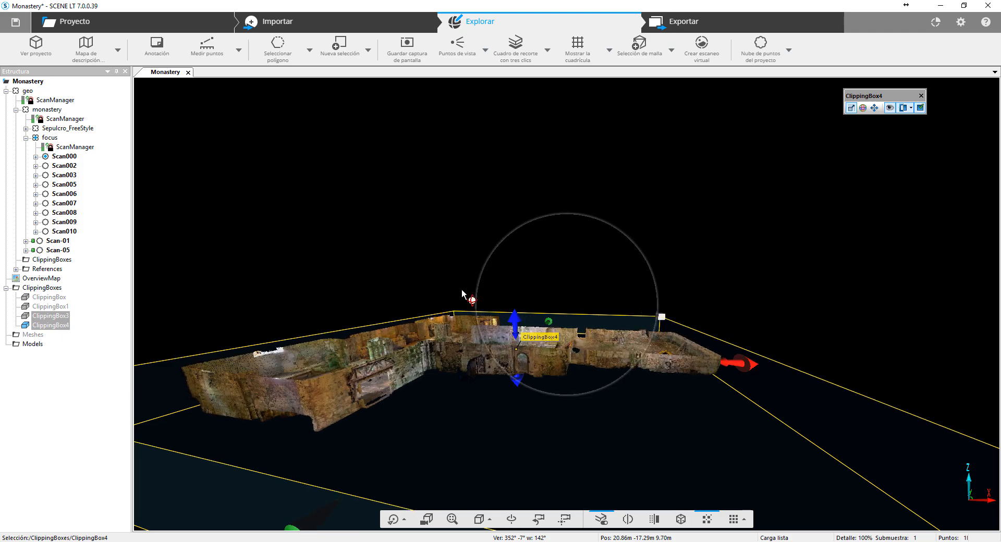
# - Shorten the clipping box along the X axis to isolate the wing at the end of the nave
pyautogui.moveTo(395, 223); pyautogui.dragTo(353, 351)
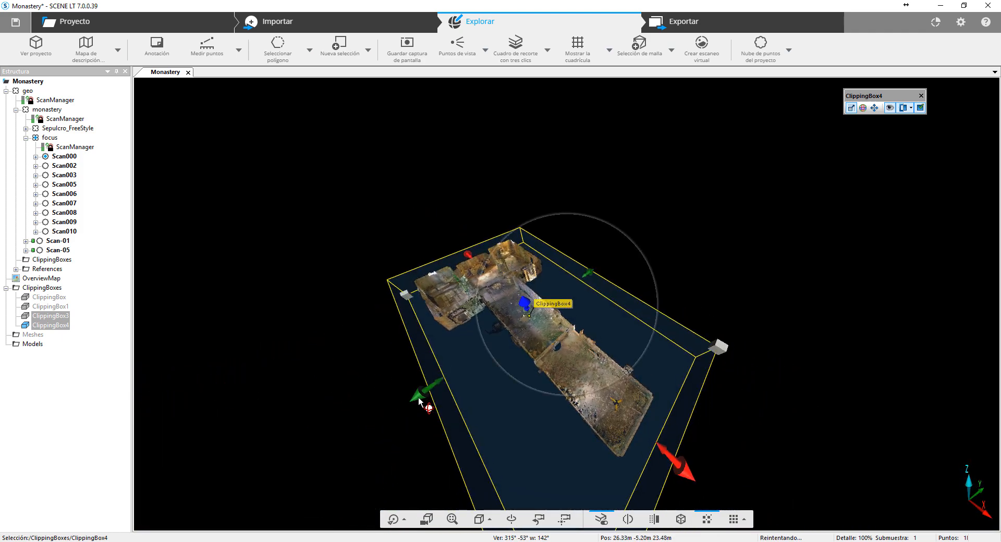
pyautogui.moveTo(365, 397); pyautogui.dragTo(542, 268)
pyautogui.moveTo(852, 362); pyautogui.dragTo(573, 416)
pyautogui.click(758, 268)
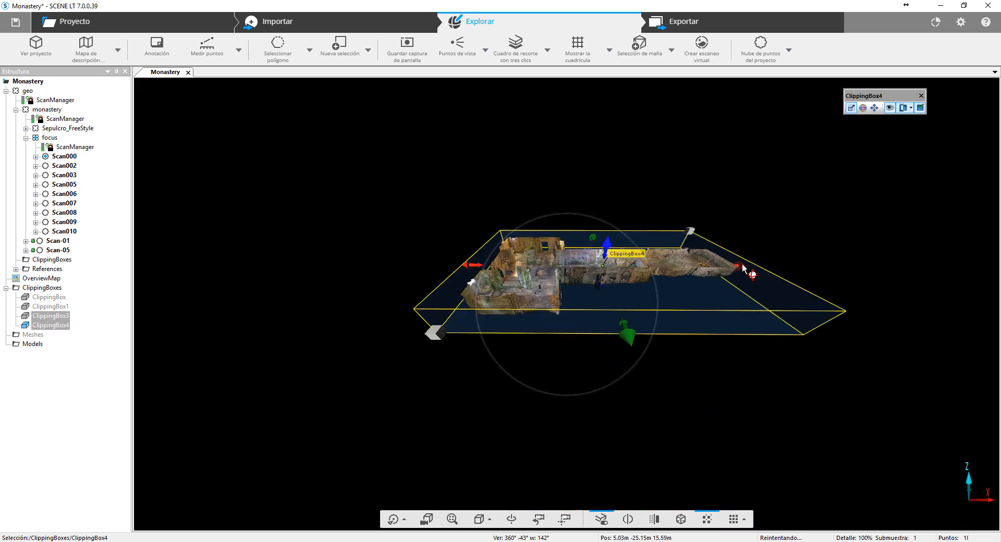
pyautogui.moveTo(754, 268); pyautogui.dragTo(573, 290)
# - Narrow the clipping box along the Y axis around the wall with the two arches
pyautogui.scroll(4, 573, 300)
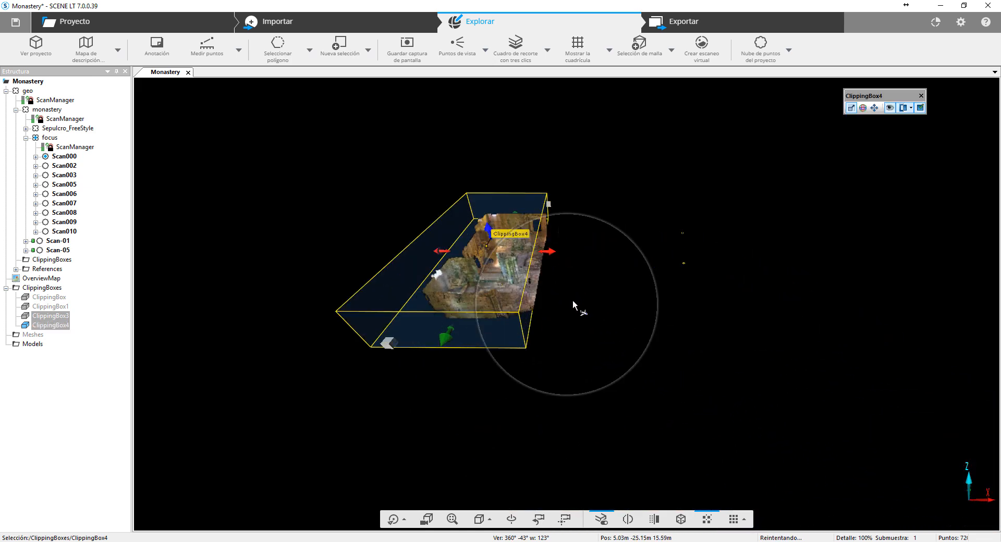
pyautogui.moveTo(422, 238); pyautogui.dragTo(367, 332, button='middle')
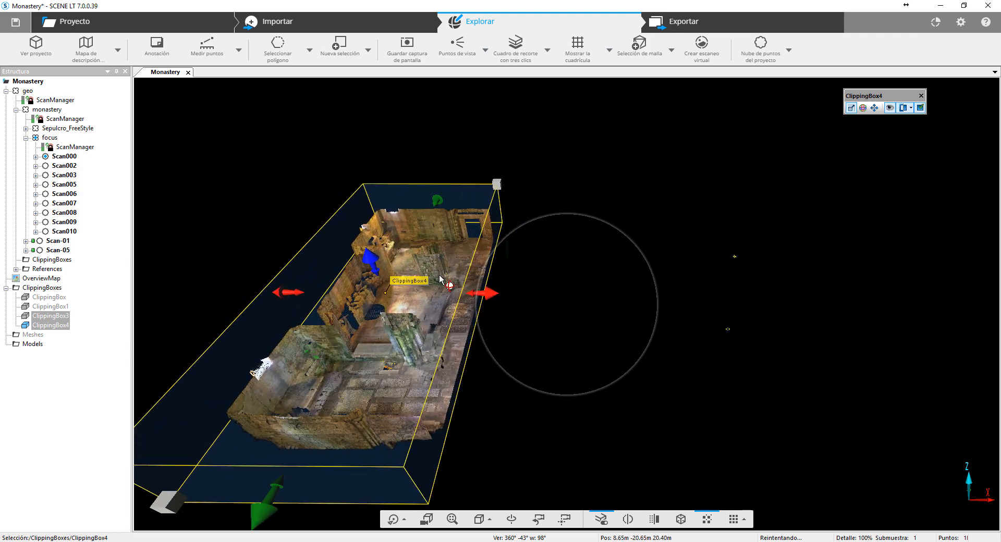
pyautogui.moveTo(439, 275); pyautogui.dragTo(560, 284, button='middle')
pyautogui.moveTo(660, 328); pyautogui.dragTo(592, 353)
pyautogui.scroll(3, 594, 351)
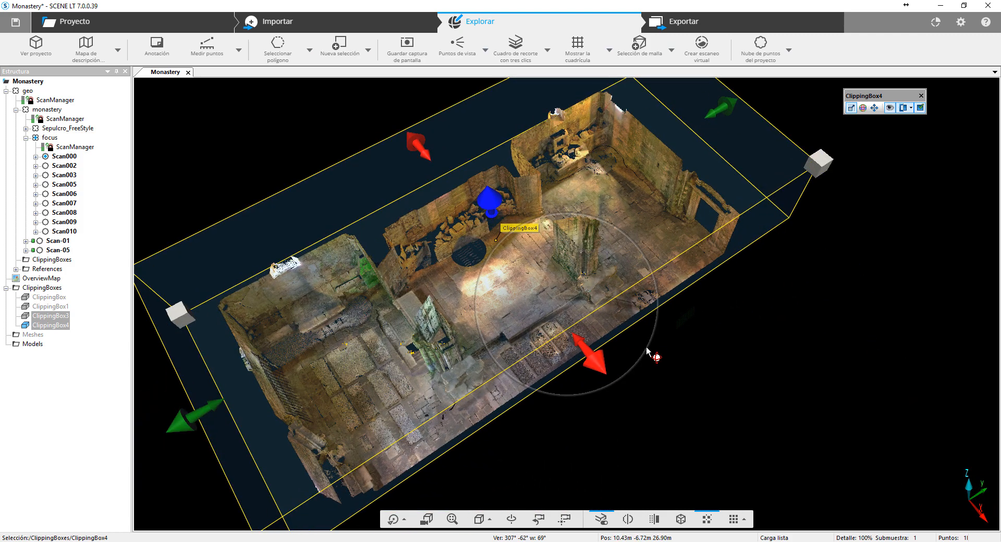
pyautogui.moveTo(215, 406); pyautogui.dragTo(489, 279)
pyautogui.moveTo(714, 120); pyautogui.dragTo(722, 395)
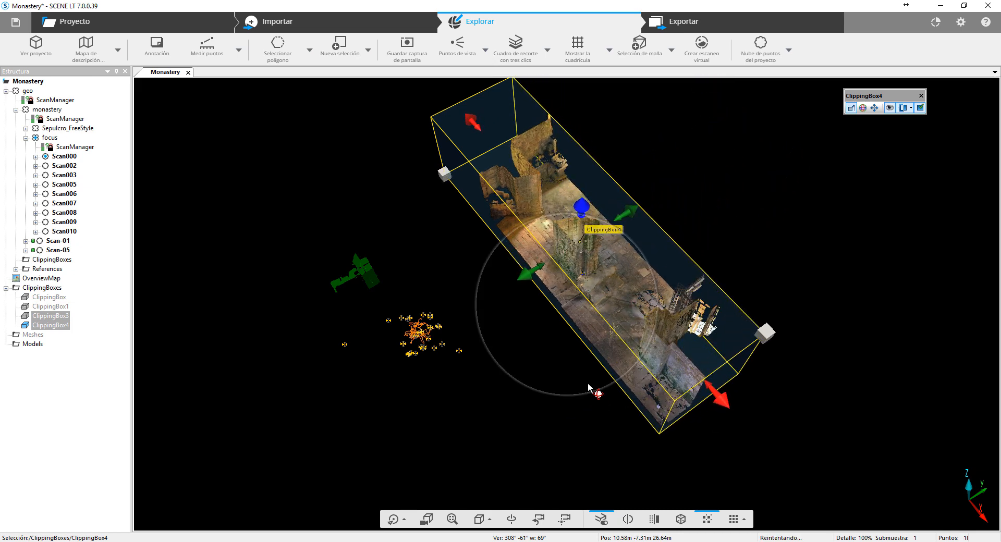
pyautogui.moveTo(592, 391); pyautogui.dragTo(566, 149)
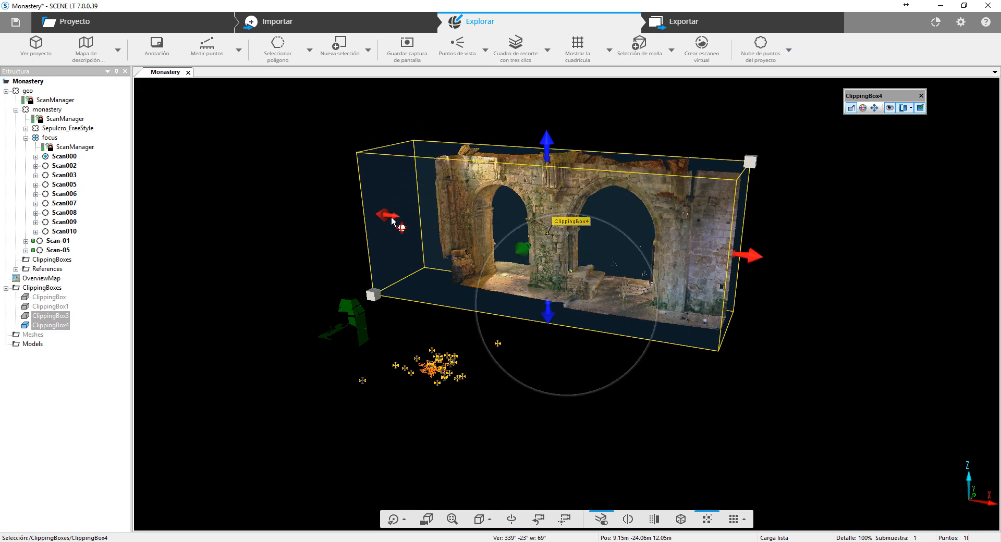
# - Pull in both ends of the clipping box along the wall to isolate a single arch, and deselect the box
pyautogui.moveTo(392, 217); pyautogui.dragTo(484, 238)
pyautogui.moveTo(302, 284); pyautogui.dragTo(458, 274)
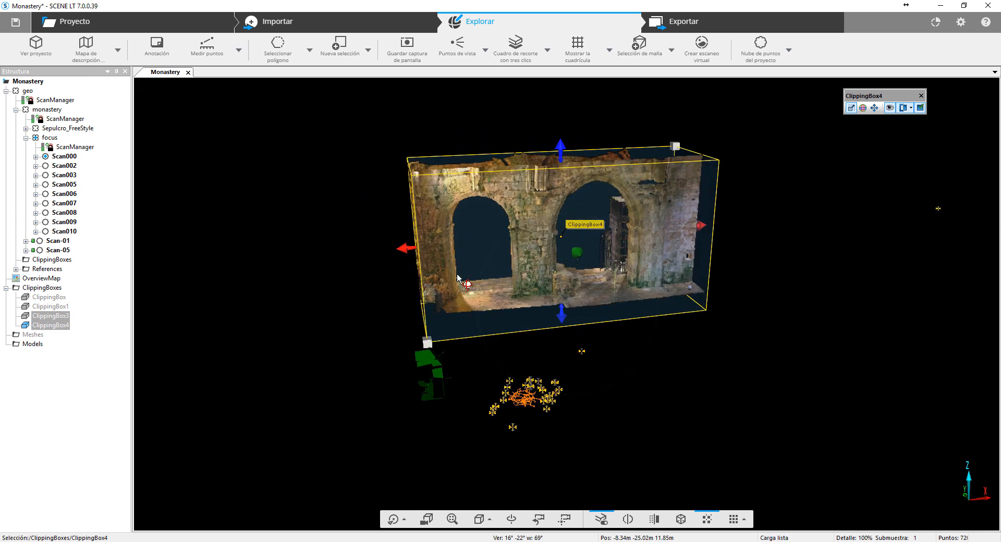
pyautogui.moveTo(699, 226); pyautogui.dragTo(504, 251)
pyautogui.moveTo(326, 318); pyautogui.dragTo(422, 311)
pyautogui.moveTo(475, 352); pyautogui.dragTo(476, 343)
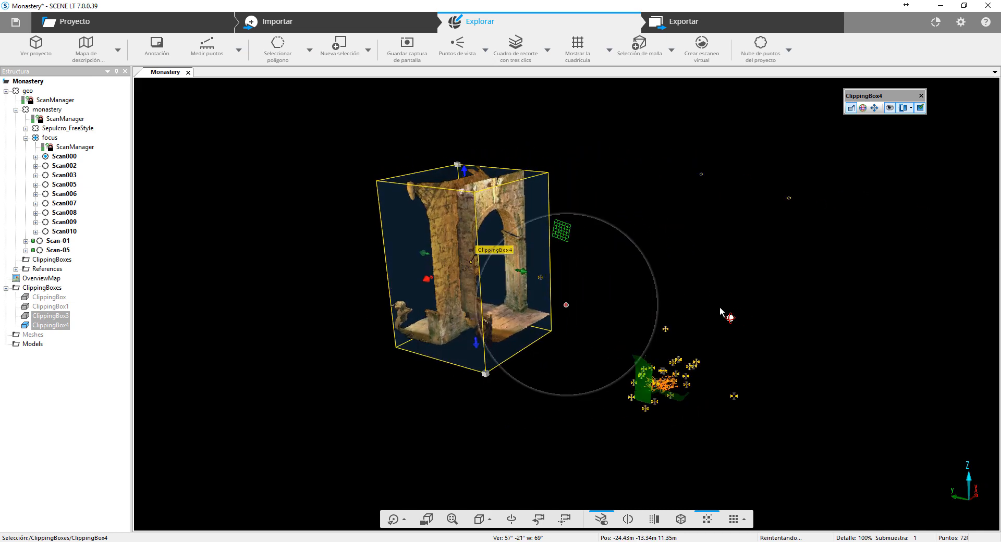
pyautogui.moveTo(720, 308); pyautogui.dragTo(568, 326)
pyautogui.click(770, 332)
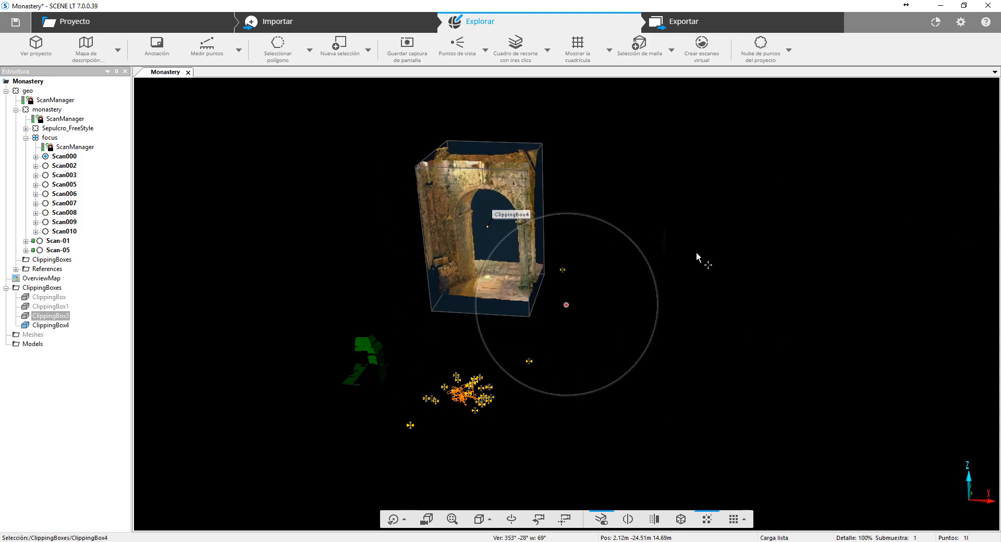
# - Hide the MatchedObjects layer in the visibility settings of the Monastery 3D view
pyautogui.moveTo(696, 254); pyautogui.dragTo(790, 342, button='middle')
pyautogui.scroll(5, 799, 346)
pyautogui.moveTo(284, 398); pyautogui.dragTo(787, 299)
pyautogui.rightClick(785, 298)
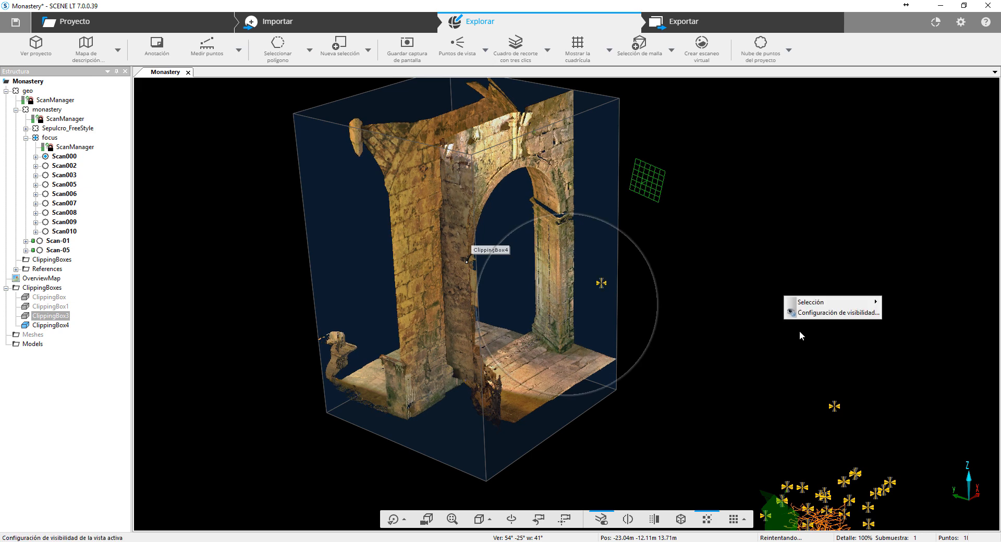
pyautogui.click(814, 312)
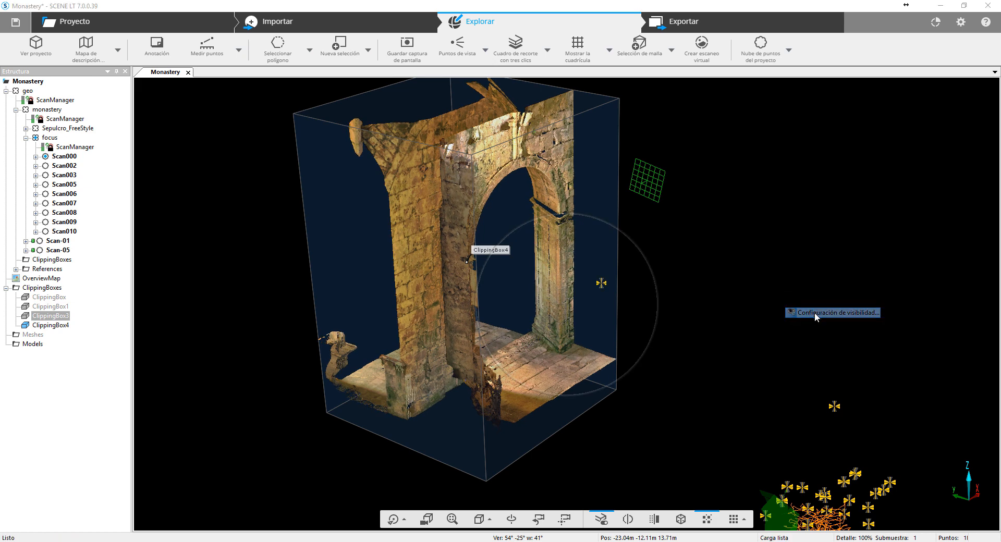
pyautogui.click(625, 86)
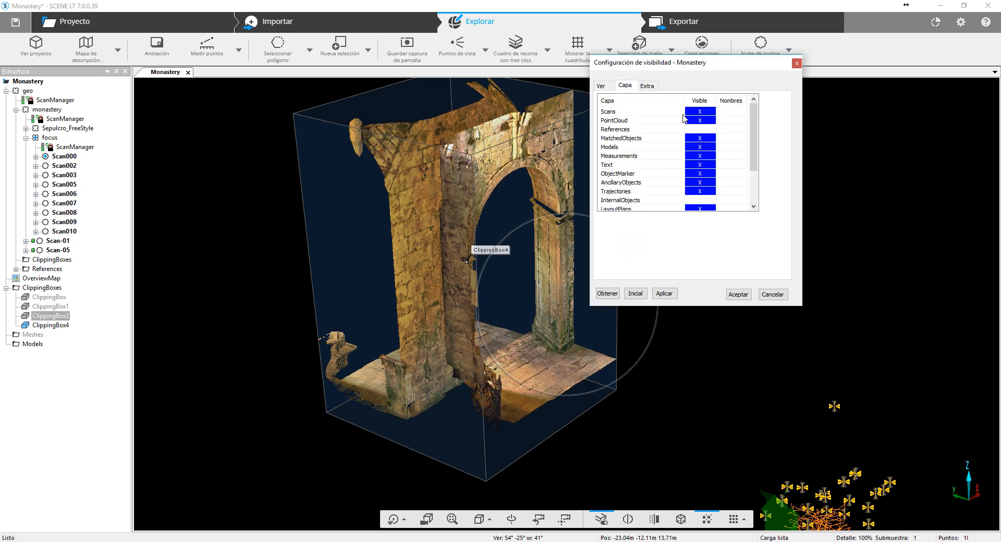
pyautogui.click(710, 140)
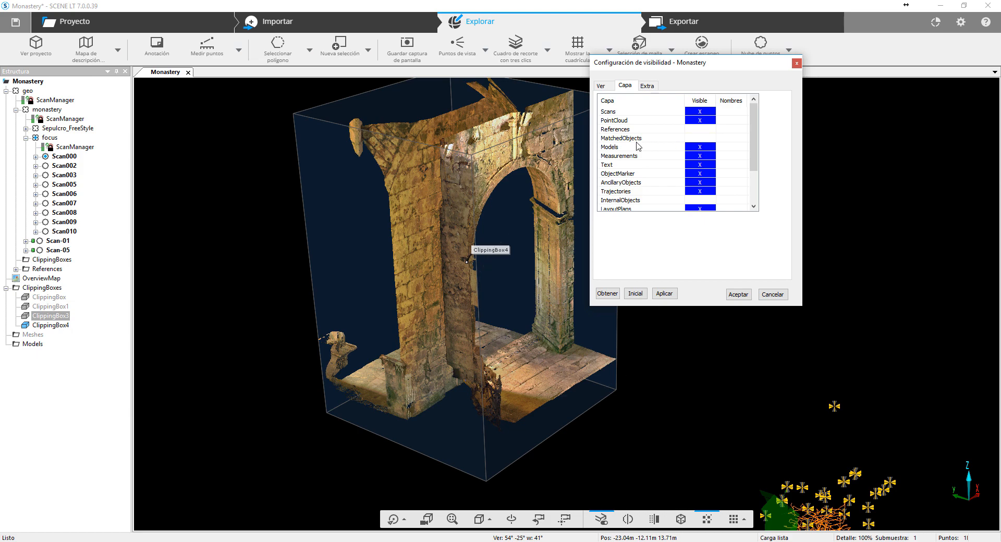
pyautogui.click(664, 293)
pyautogui.click(738, 295)
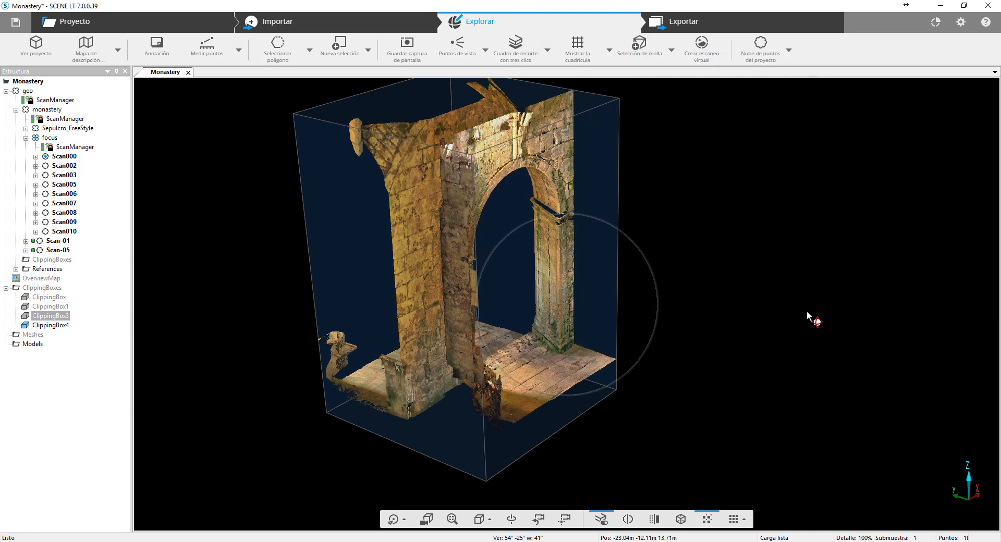
# - Select ClippingBox4 and pull in its X and Y sides to fit more tightly around the arch
pyautogui.moveTo(815, 317); pyautogui.dragTo(696, 303)
pyautogui.click(495, 265)
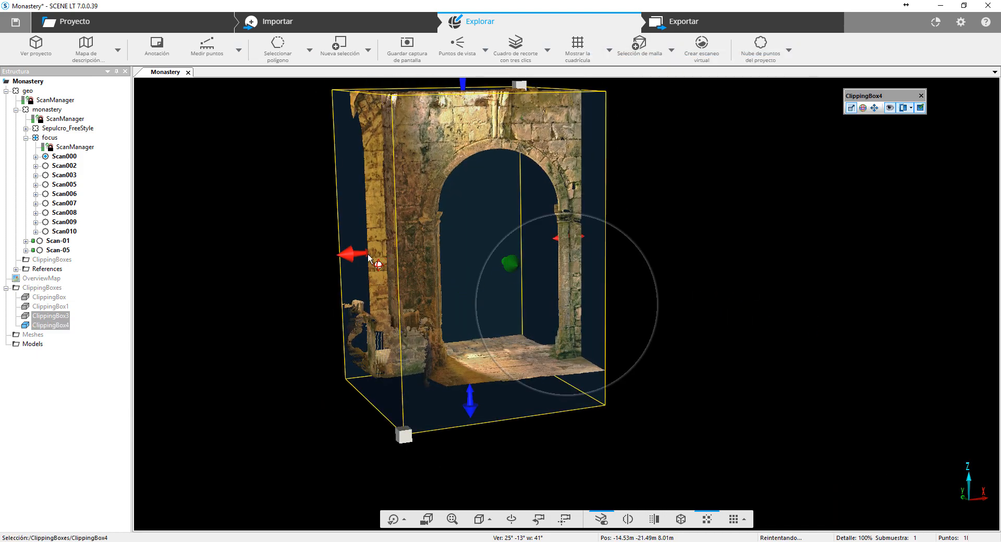
pyautogui.moveTo(367, 254); pyautogui.dragTo(392, 253)
pyautogui.moveTo(716, 279); pyautogui.dragTo(408, 257)
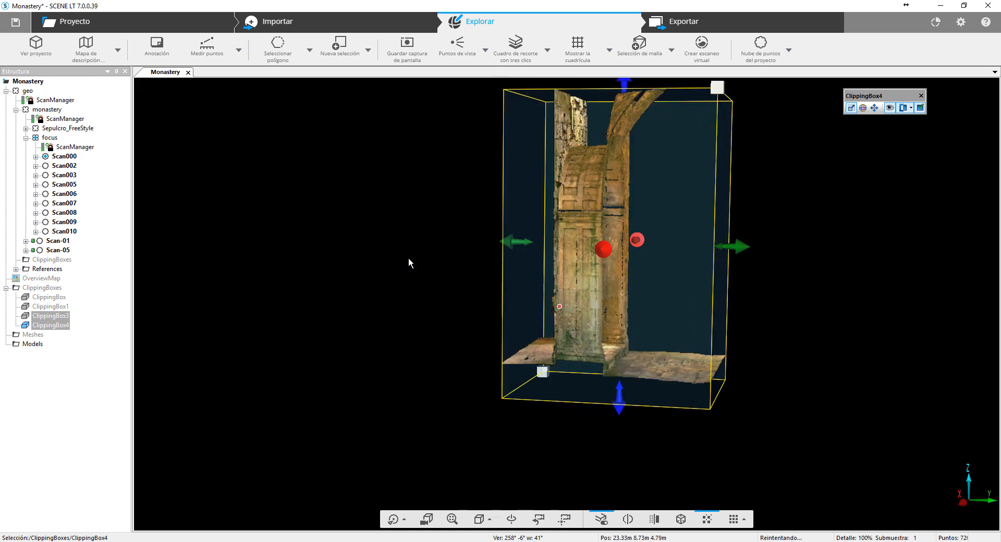
pyautogui.moveTo(751, 250); pyautogui.dragTo(654, 246)
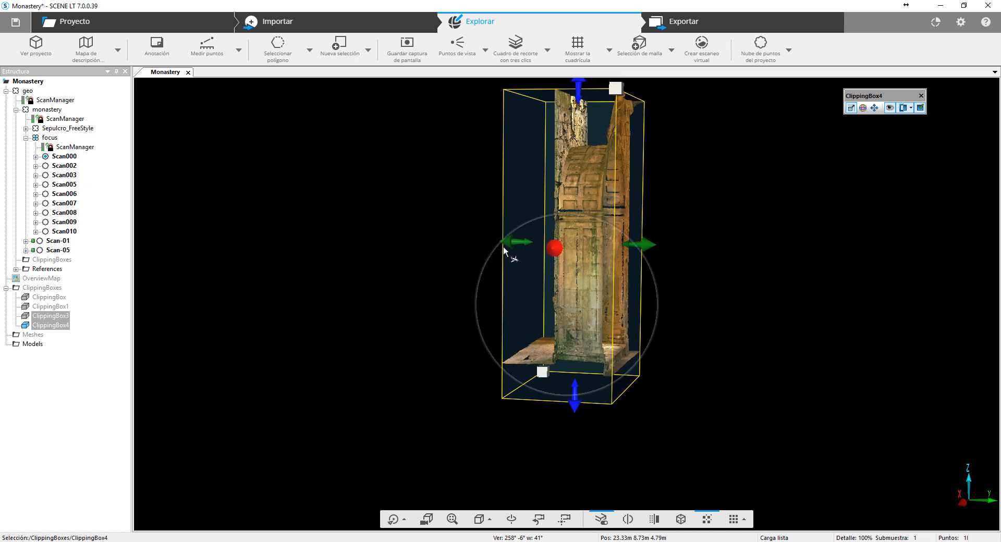
pyautogui.moveTo(395, 307); pyautogui.dragTo(652, 331)
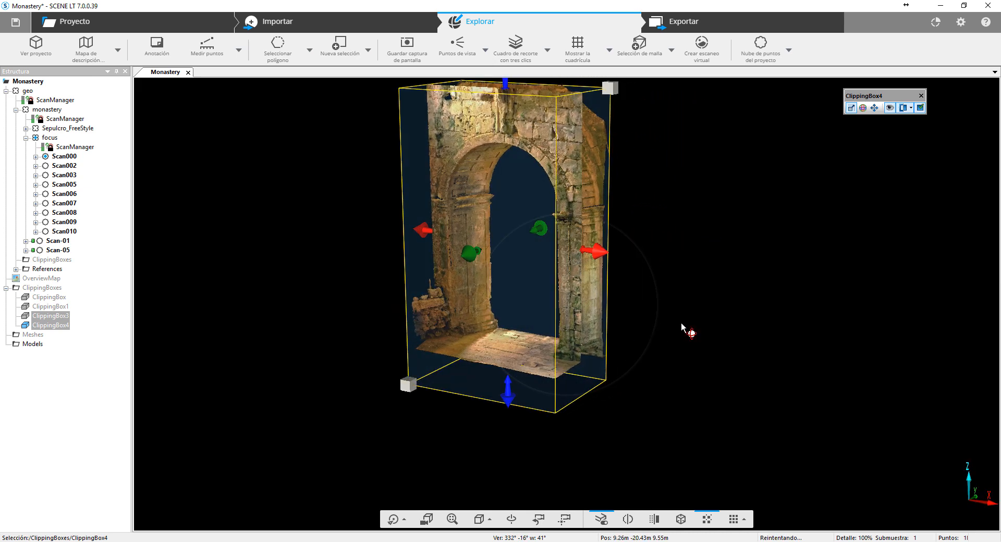
pyautogui.moveTo(691, 234); pyautogui.dragTo(698, 255, button='middle')
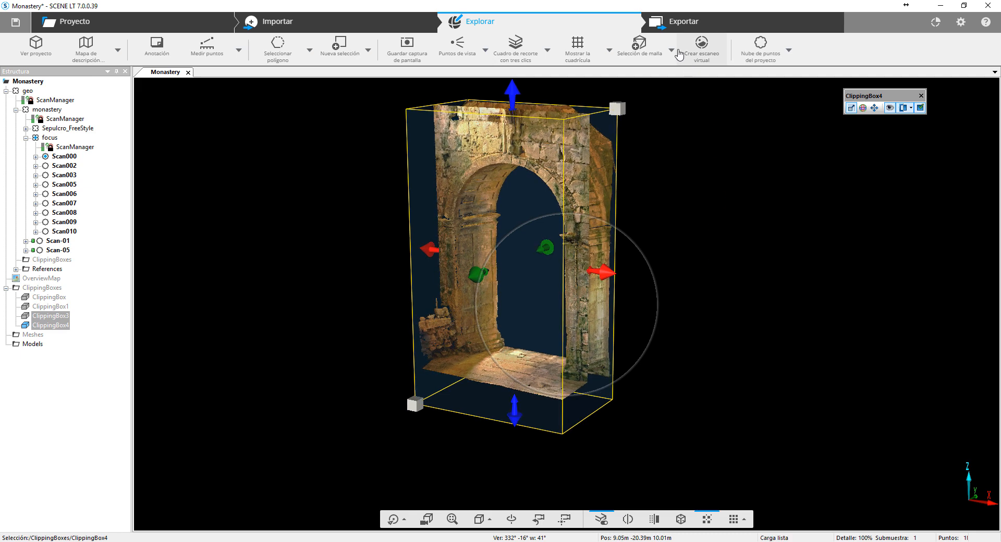
# - Create the non-watertight mesh Monastery_Mesh from the clipping box, with at most 12500000 triangles and both geometry and colors optimized
pyautogui.click(671, 50)
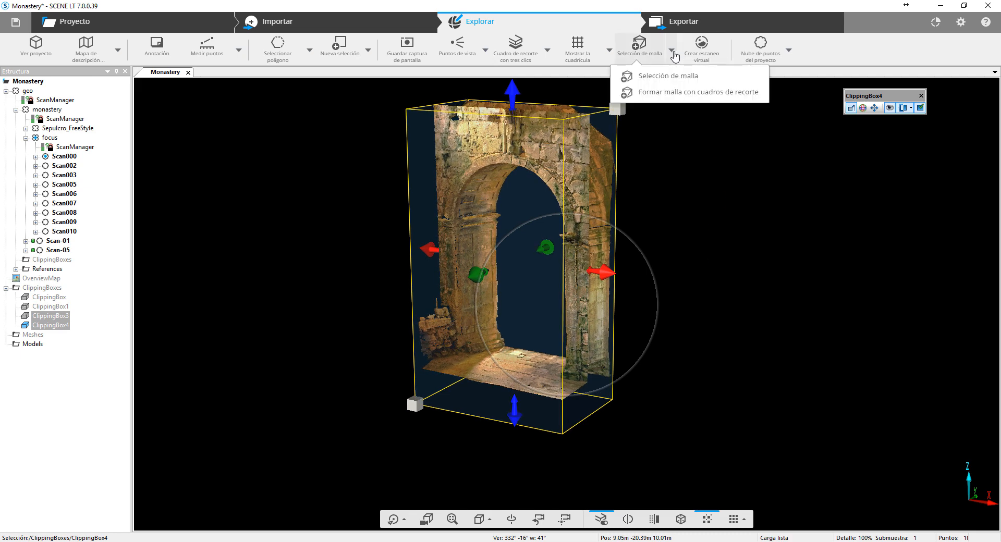
pyautogui.click(673, 94)
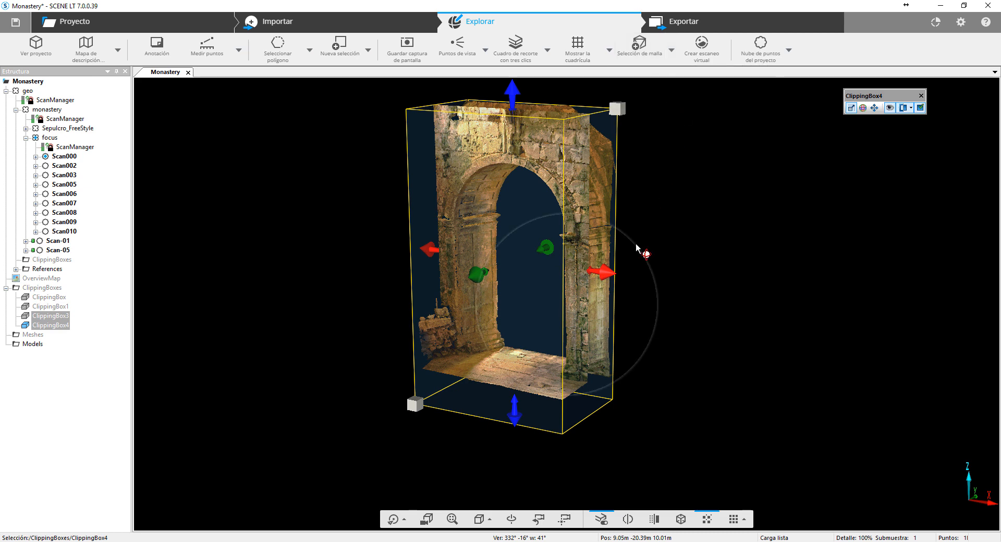
pyautogui.click(568, 129)
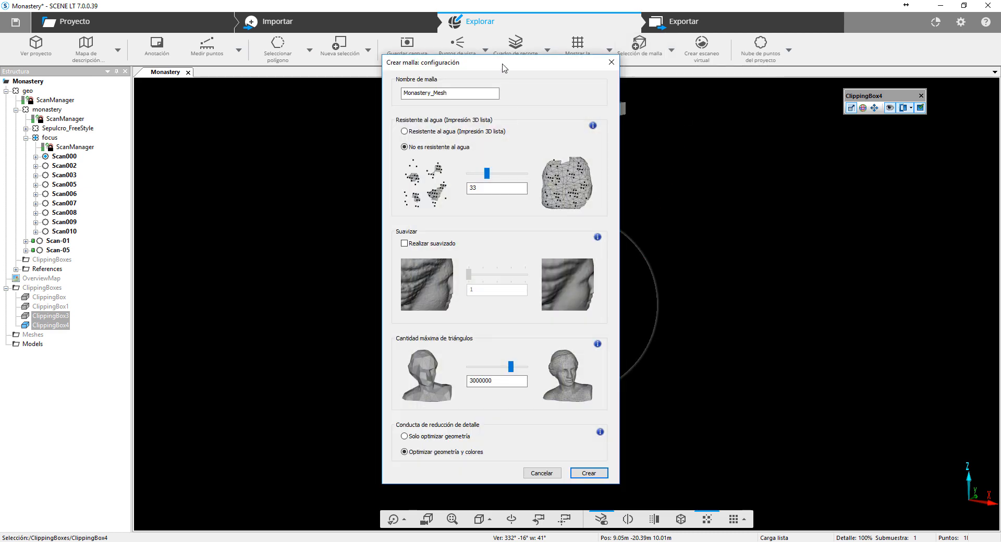
pyautogui.moveTo(504, 68); pyautogui.dragTo(267, 80)
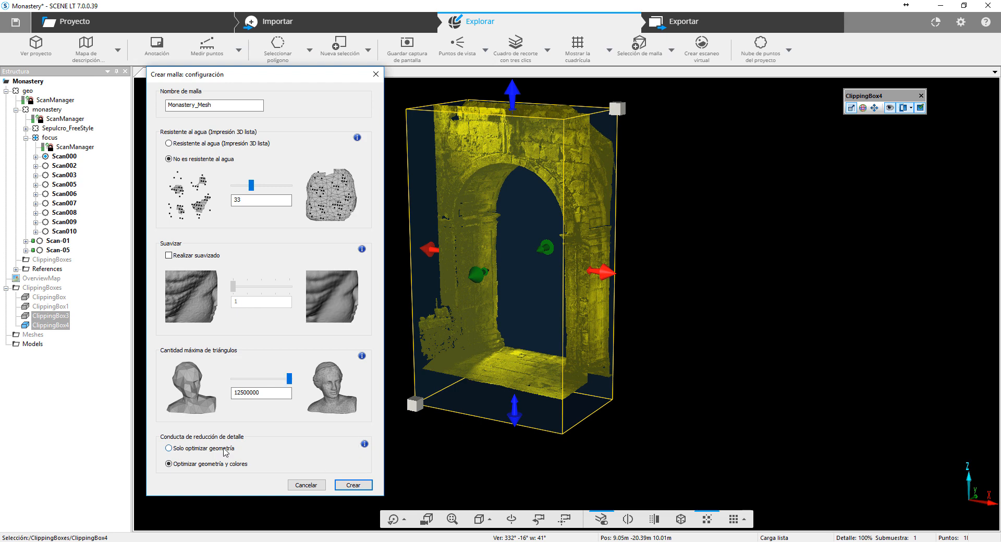
pyautogui.click(354, 486)
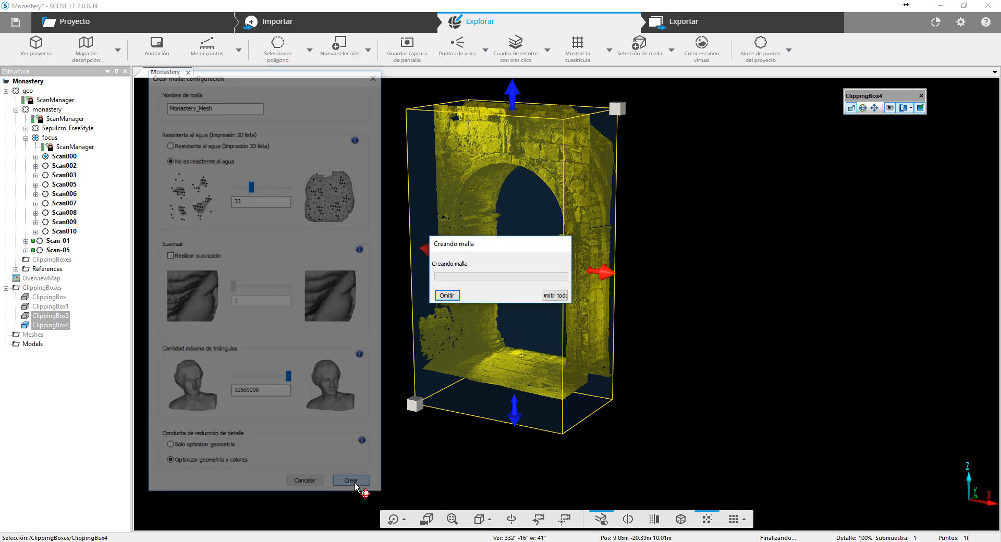
pyautogui.moveTo(485, 251); pyautogui.dragTo(303, 202)
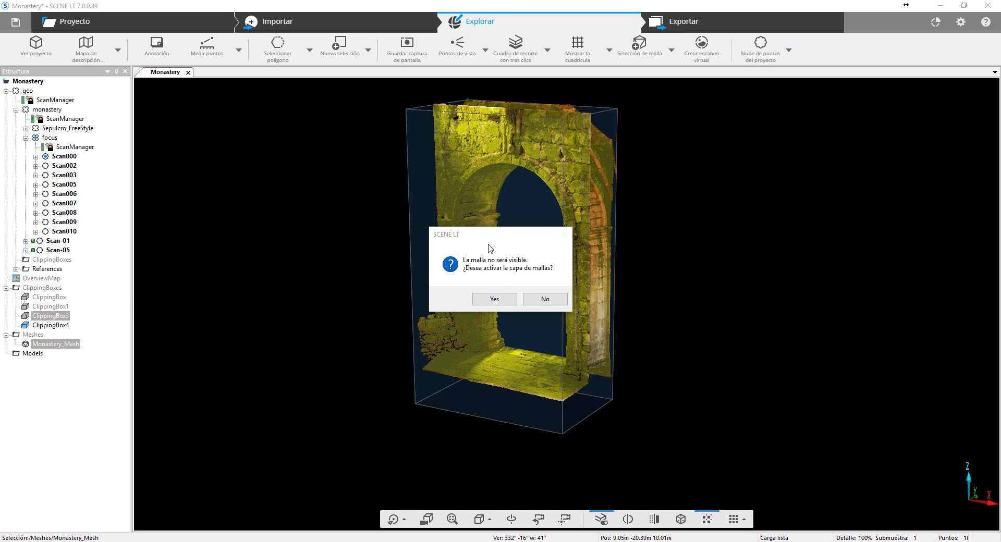
# - Accept activating the mesh layer and dismiss the mesh creation notice
pyautogui.click(360, 208)
pyautogui.moveTo(498, 239); pyautogui.dragTo(365, 207)
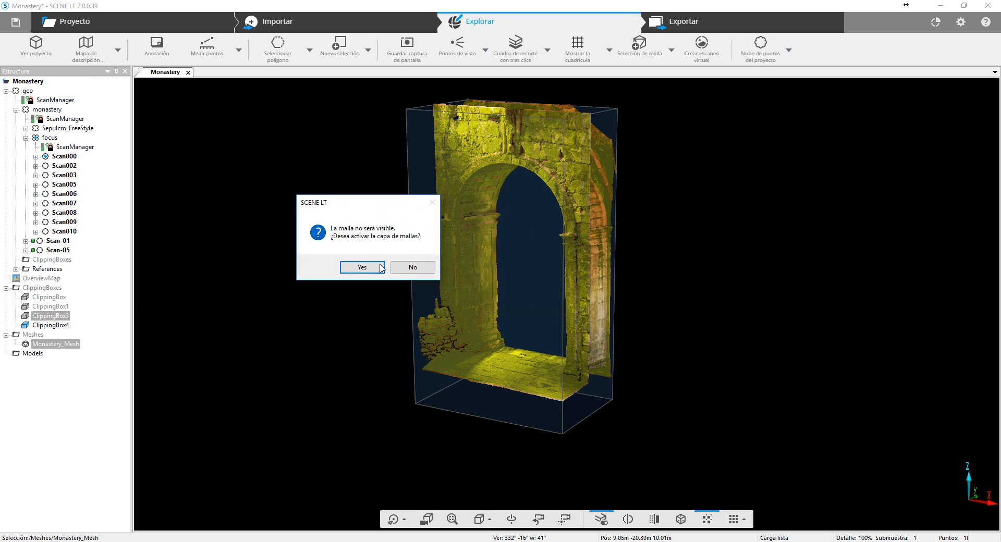
pyautogui.click(376, 274)
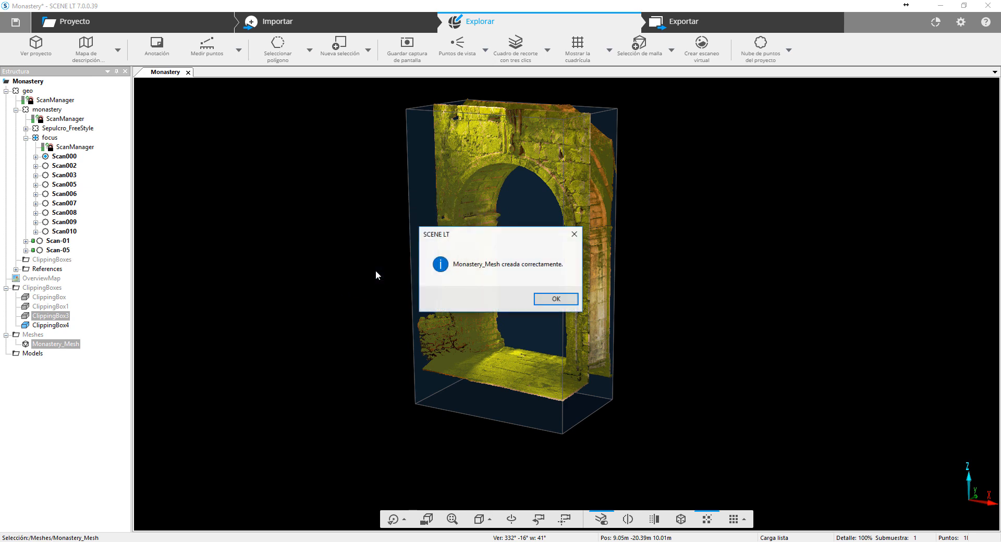
pyautogui.click(555, 301)
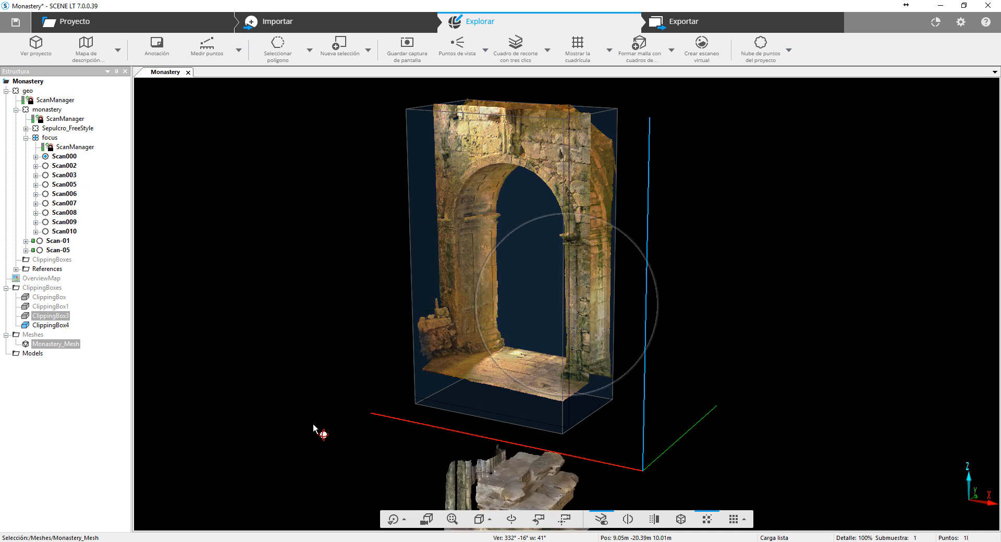
# - Open Monastery_Mesh in its own 3D view and fit the view to the whole mesh
pyautogui.rightClick(68, 344)
pyautogui.moveTo(143, 370)
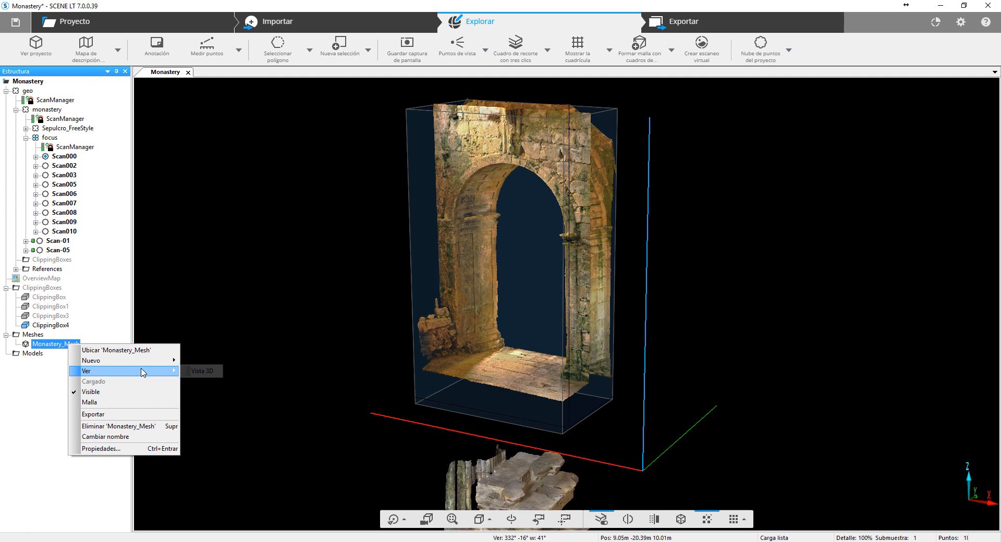
pyautogui.click(193, 372)
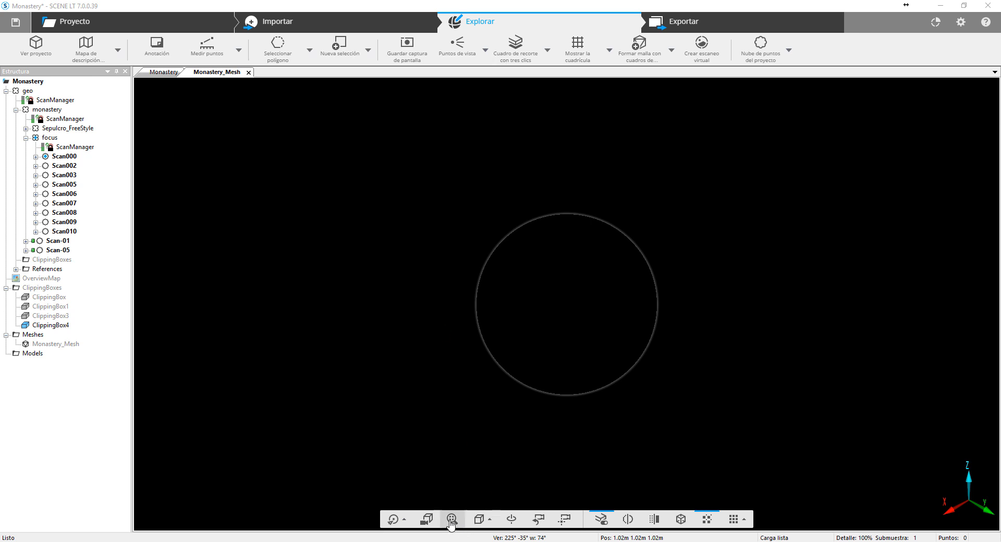
pyautogui.click(451, 522)
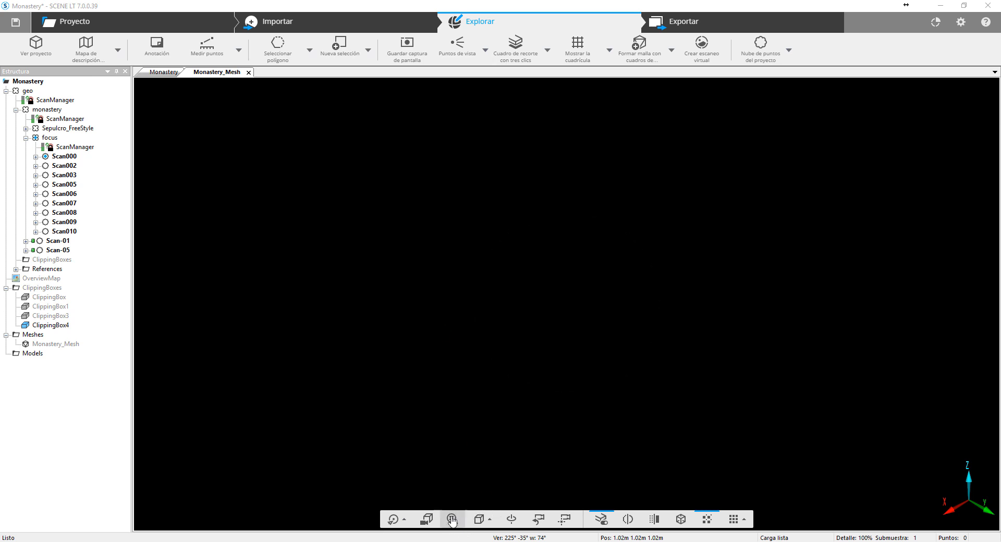
# - Make the Meshes layer visible in the visibility settings of the Monastery_Mesh view
pyautogui.rightClick(271, 186)
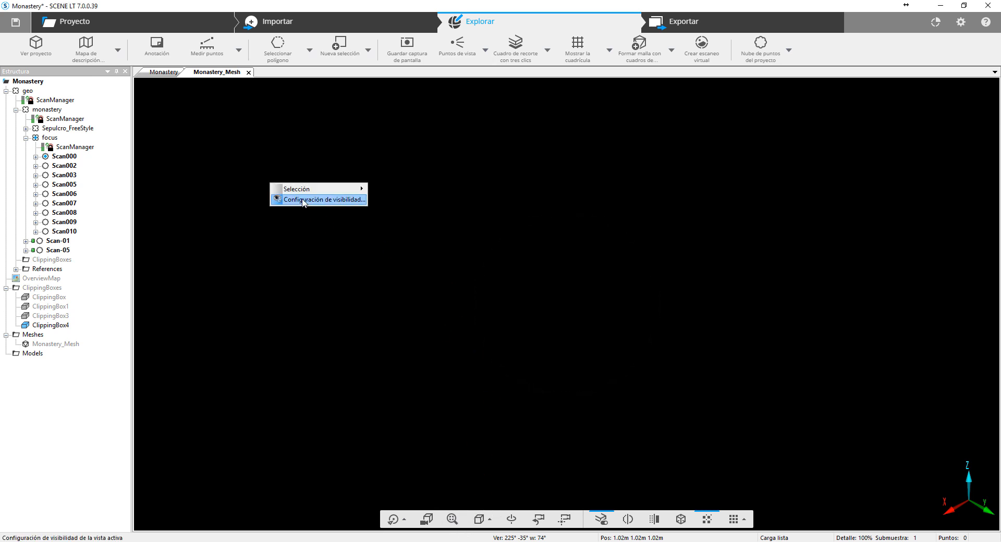
pyautogui.click(313, 199)
pyautogui.click(350, 233)
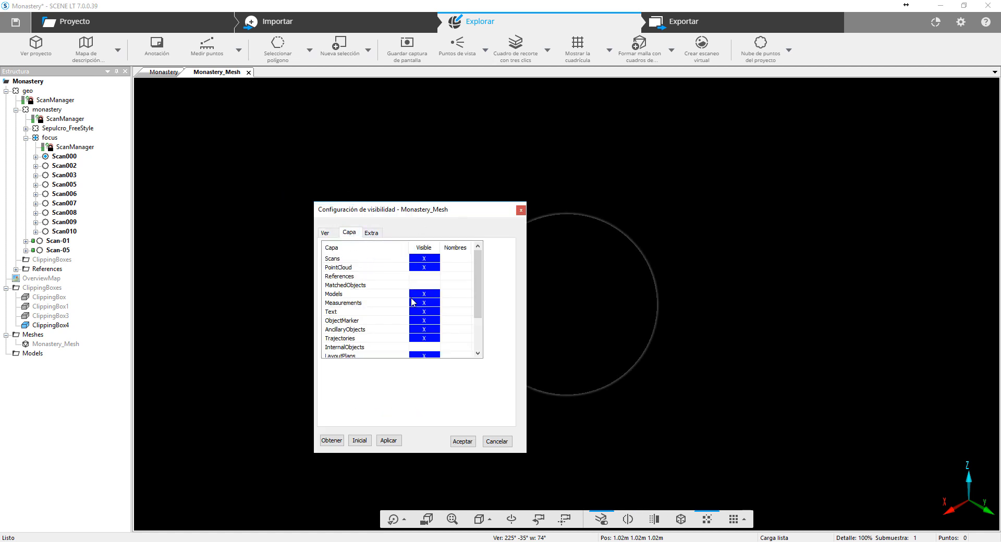
pyautogui.scroll(-2, 410, 306)
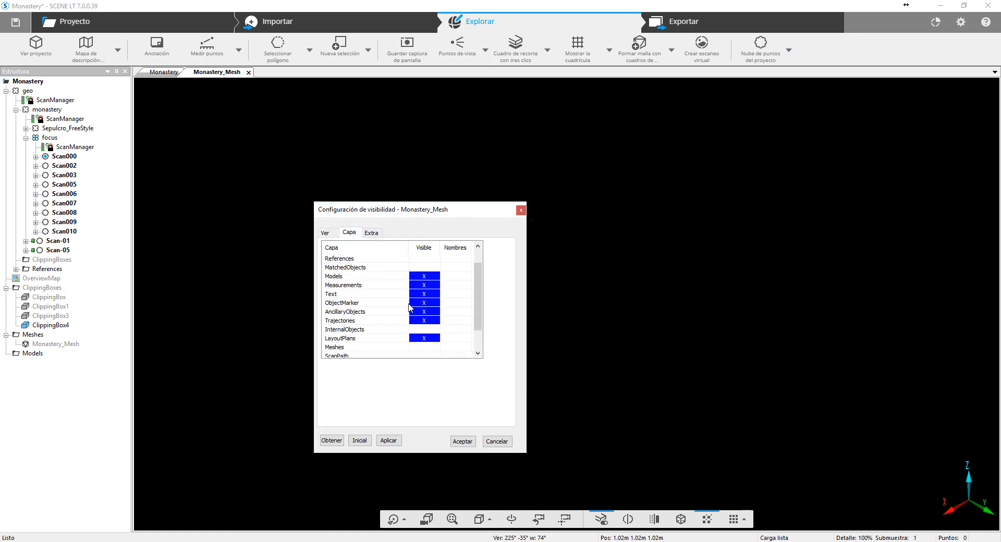
pyautogui.scroll(-1, 386, 332)
pyautogui.click(424, 338)
pyautogui.click(389, 440)
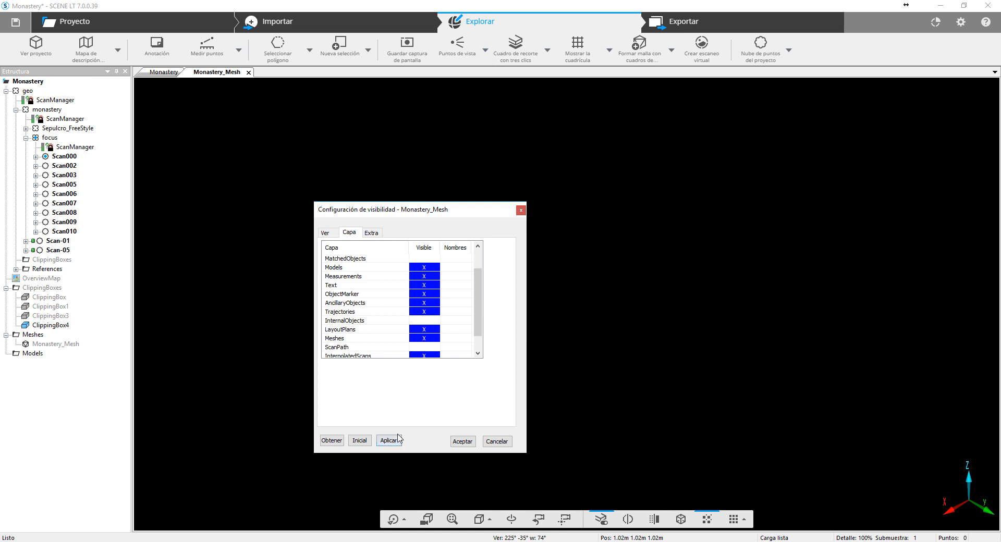
pyautogui.click(463, 442)
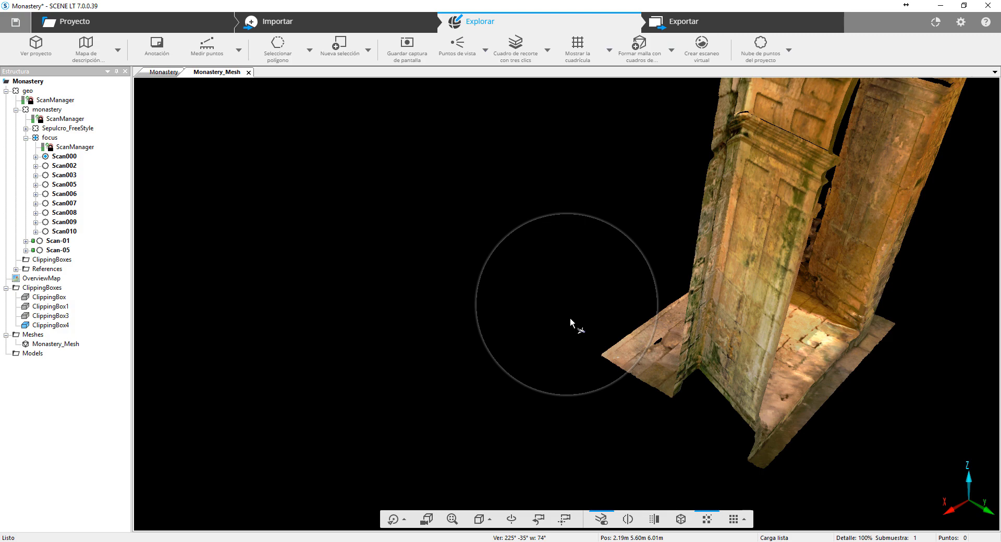
# - Examine the arch mesh from the front and inspect the carved panels under the arch up close
pyautogui.moveTo(806, 131); pyautogui.dragTo(759, 277, button='middle')
pyautogui.moveTo(758, 276)
pyautogui.mouseDown()
pyautogui.moveTo(590, 319)
pyautogui.moveTo(678, 269)
pyautogui.moveTo(582, 192)
pyautogui.moveTo(323, 204)
pyautogui.moveTo(297, 235)
pyautogui.moveTo(346, 302)
pyautogui.mouseUp()
pyautogui.moveTo(567, 317)
pyautogui.mouseDown()
pyautogui.moveTo(498, 284)
pyautogui.moveTo(593, 331)
pyautogui.moveTo(552, 324)
pyautogui.mouseUp()
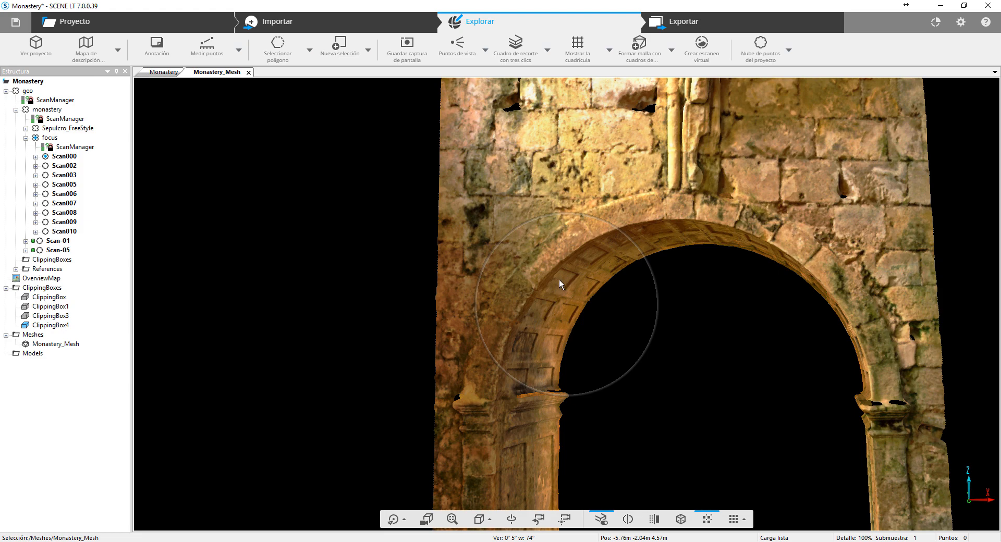
pyautogui.scroll(5, 677, 308)
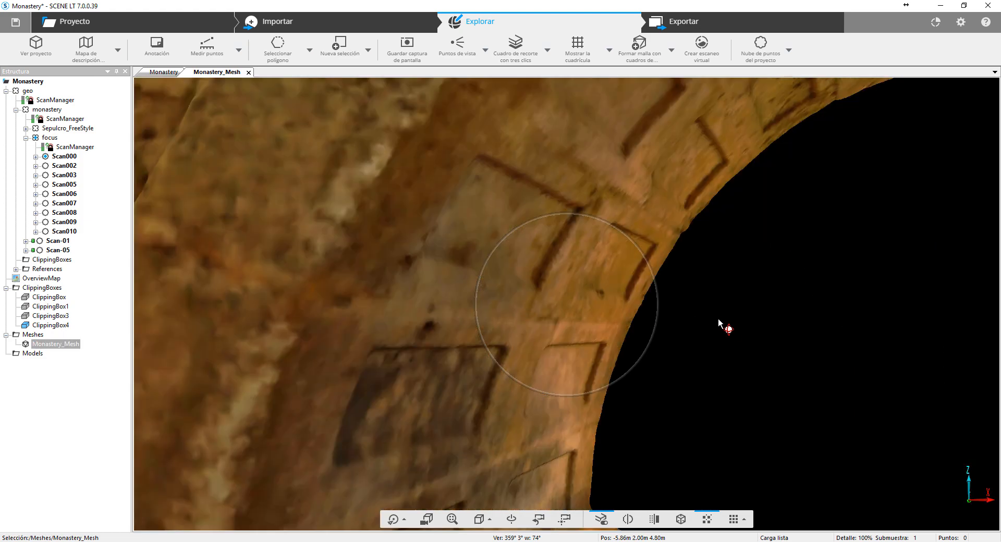
pyautogui.moveTo(718, 318); pyautogui.dragTo(129, 365)
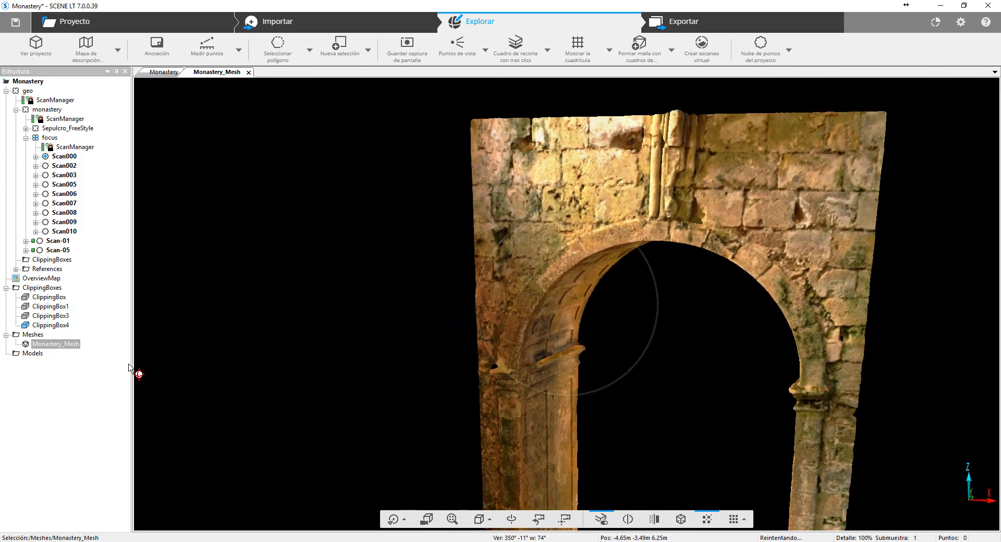
# - Export Monastery_Mesh to the Desktop as a PLY file named Arco and dismiss the export notice
pyautogui.rightClick(47, 345)
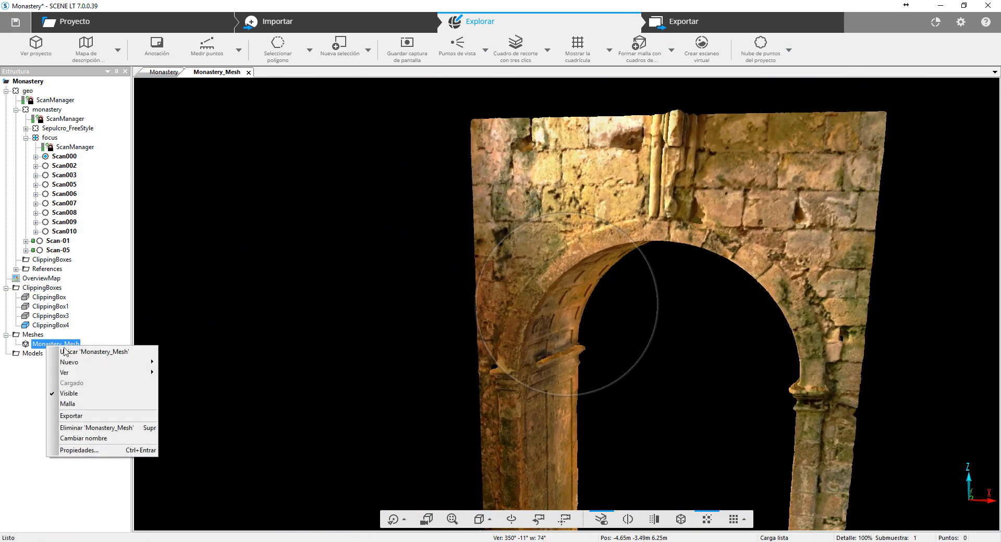
pyautogui.click(133, 416)
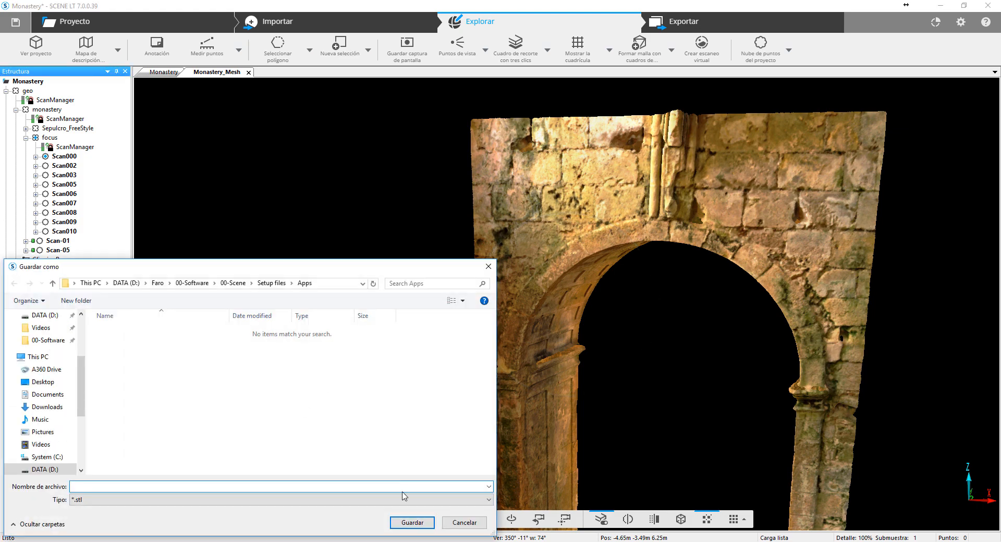
pyautogui.click(403, 498)
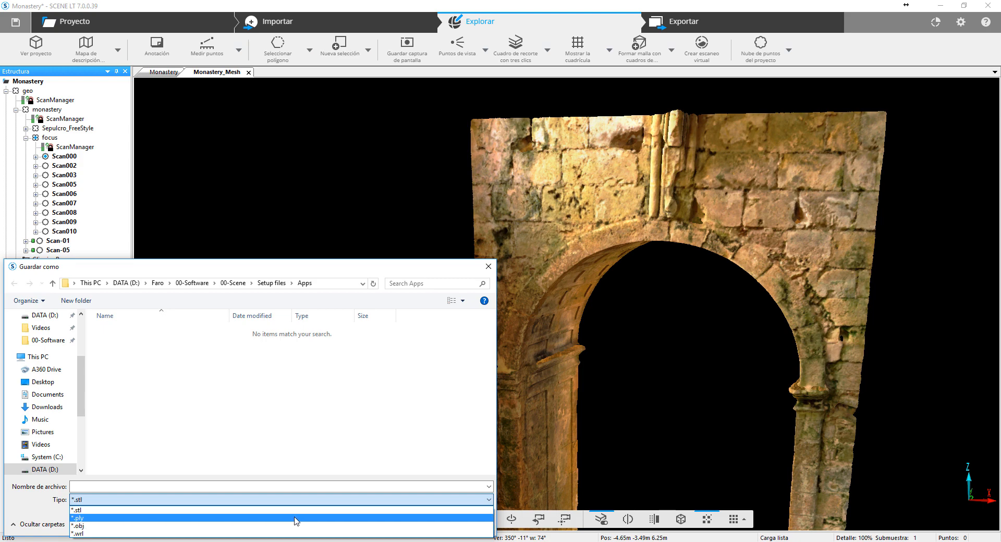
pyautogui.click(295, 519)
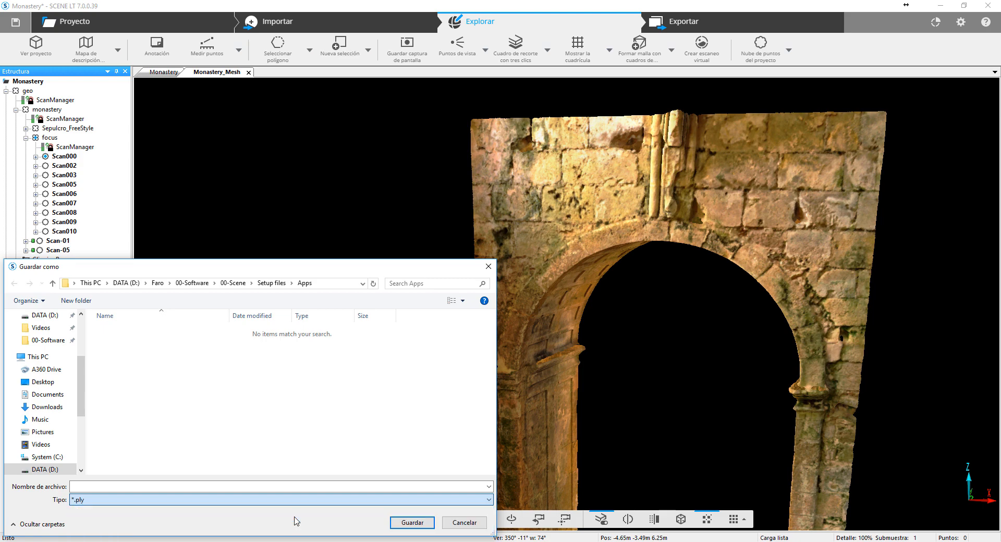
pyautogui.click(66, 384)
pyautogui.scroll(-2, 192, 426)
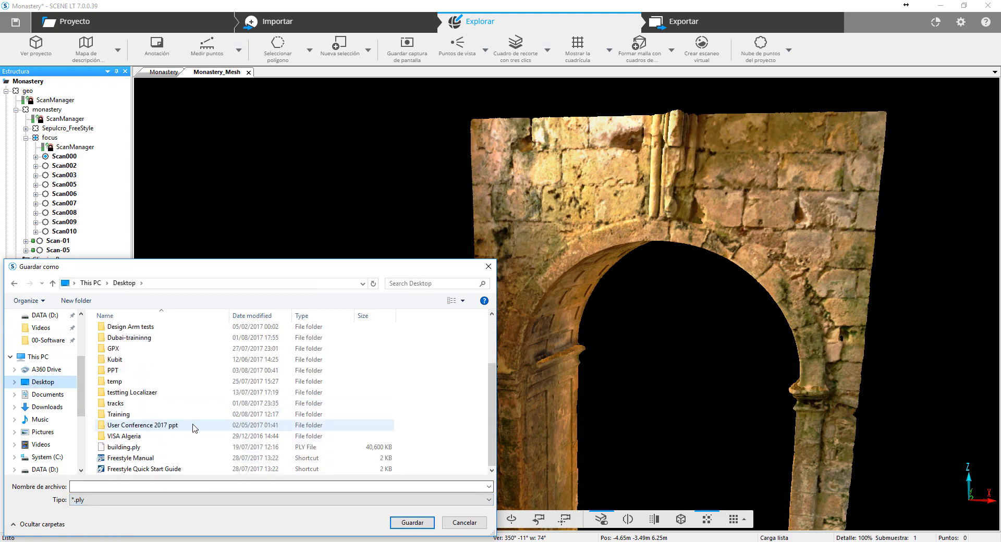
pyautogui.click(166, 489)
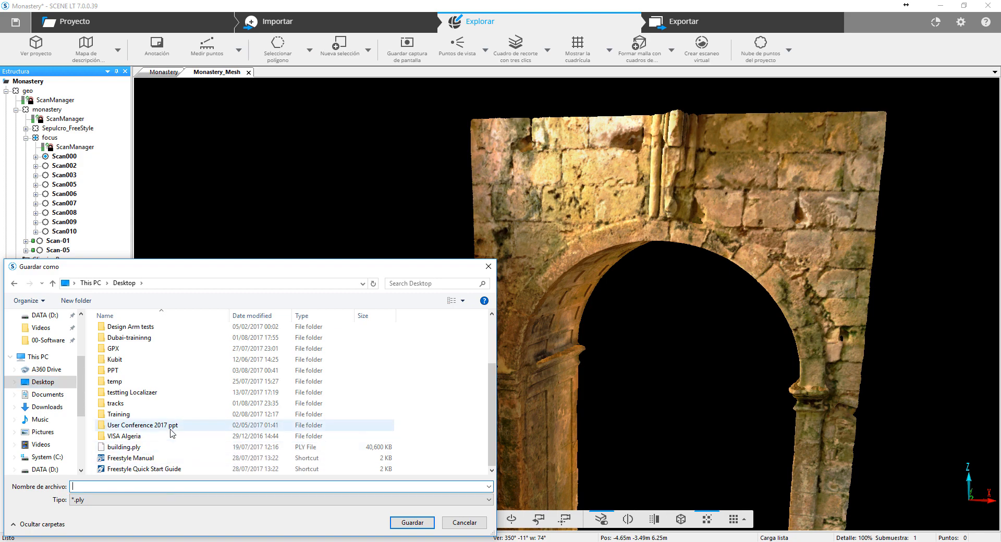
pyautogui.write('Arco')
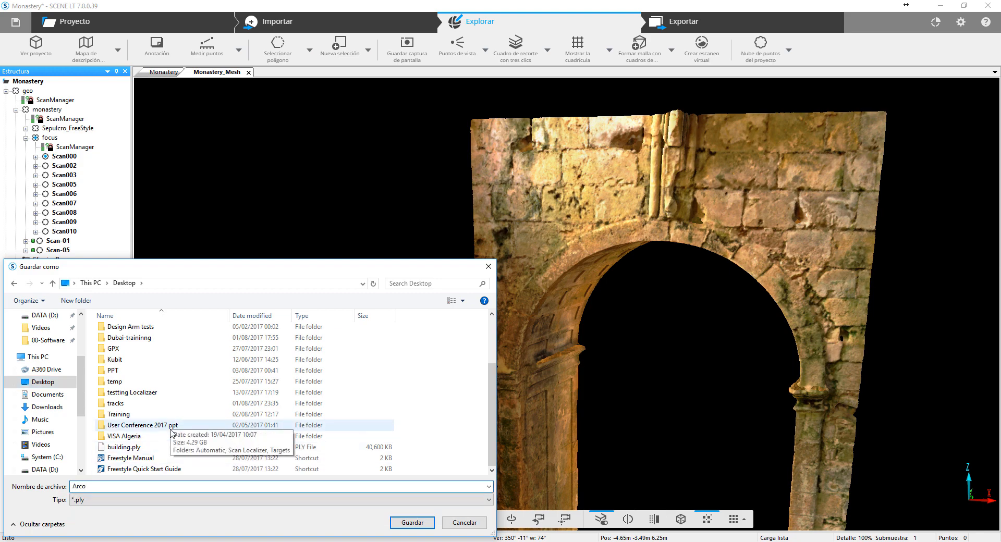
pyautogui.press('Return')
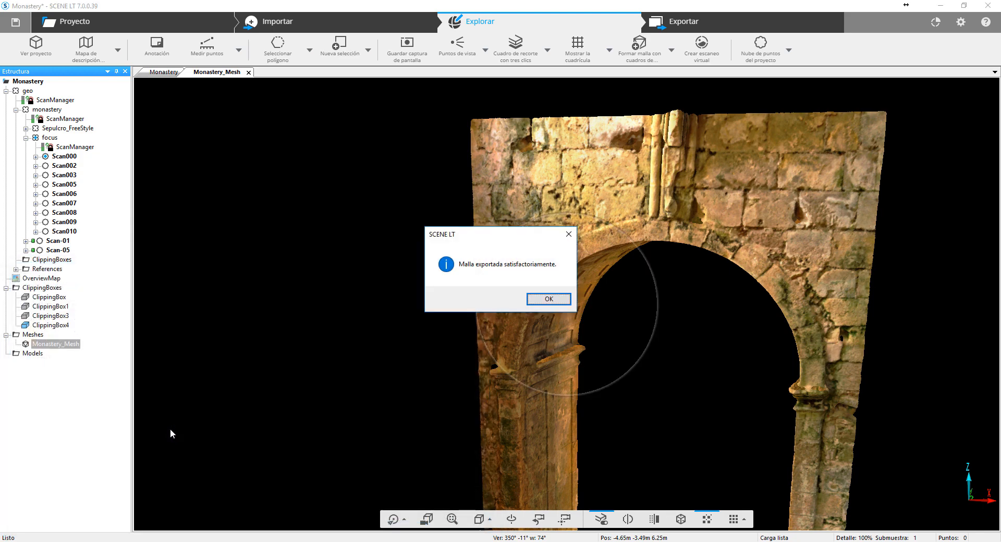
pyautogui.press('Return')
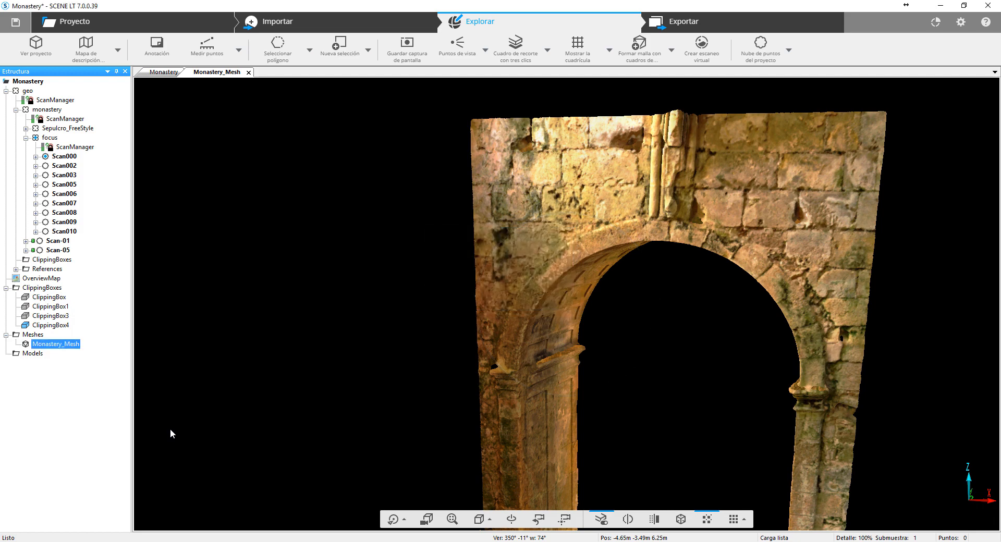
# - Find and launch Geomagic Wrap with the system search term "wrap"
pyautogui.press('super')
pyautogui.write('wrap')
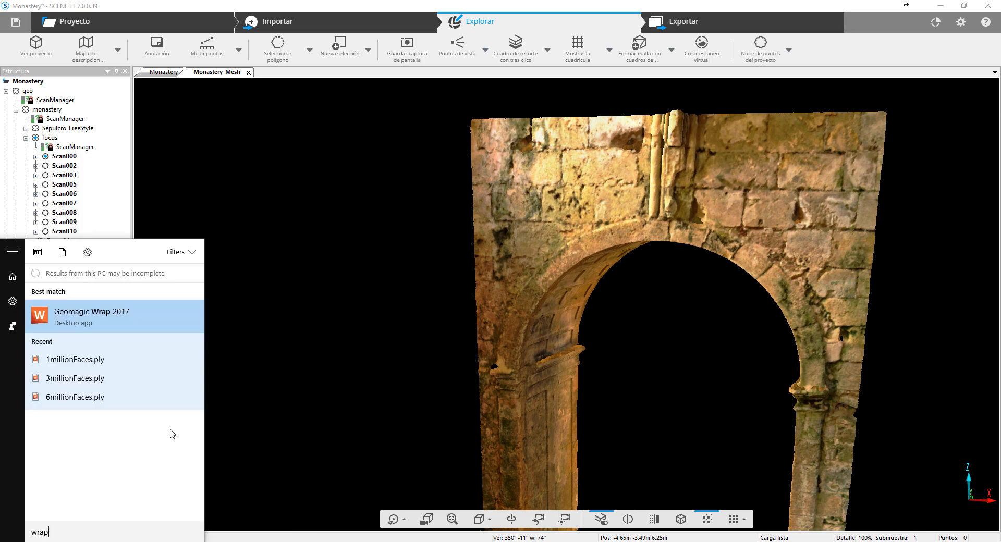
pyautogui.press('Return')
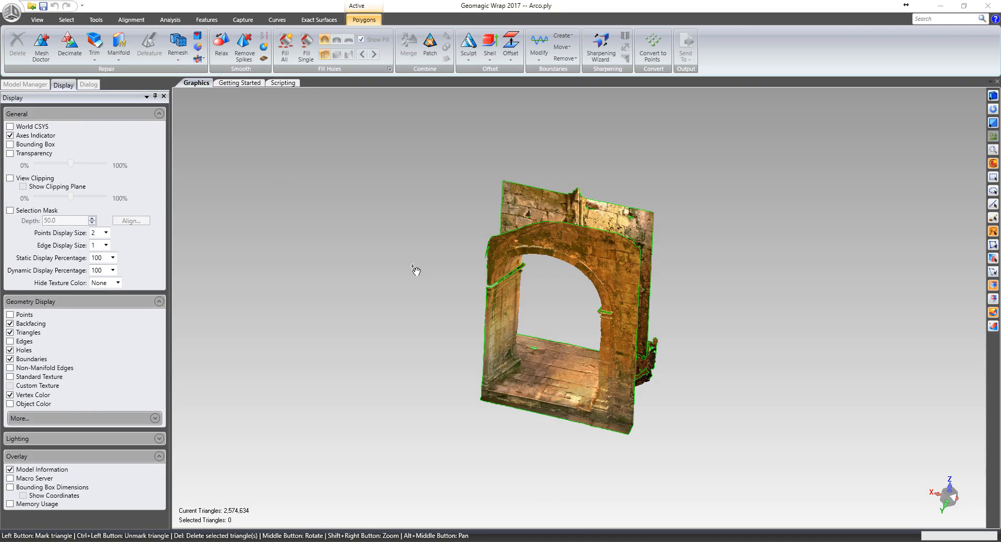
# - Examine the coloured Arco.ply mesh in Geomagic Wrap, from the floor and columns to the full arch
pyautogui.scroll(5, 417, 271)
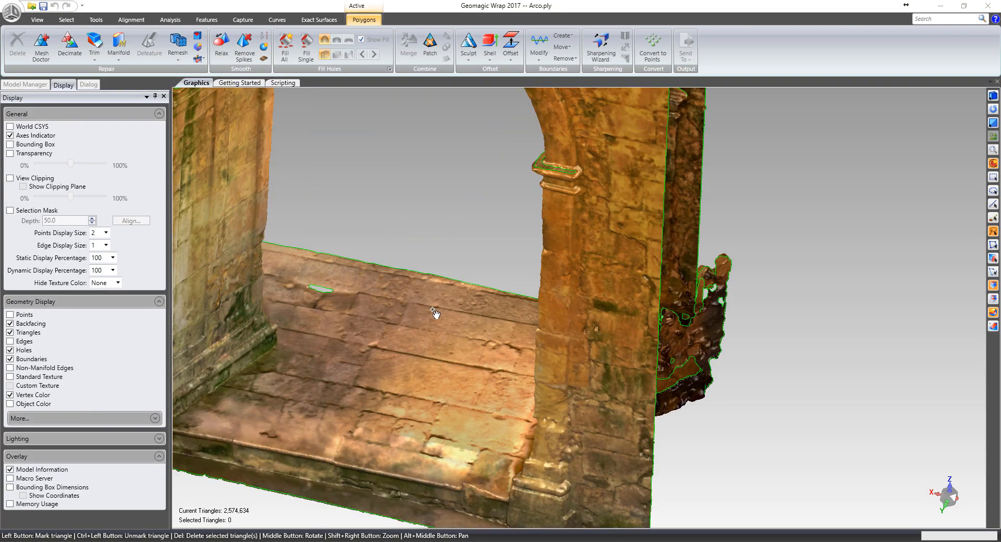
pyautogui.moveTo(434, 313); pyautogui.dragTo(799, 460, button='middle')
pyautogui.moveTo(605, 455); pyautogui.dragTo(726, 465, button='middle')
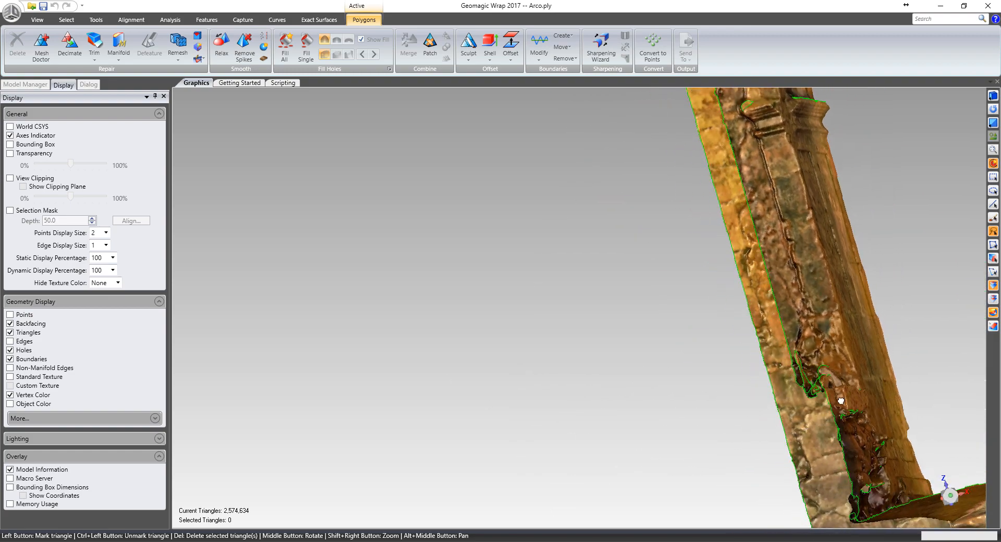
pyautogui.keyDown('alt'); pyautogui.moveTo(836, 399); pyautogui.dragTo(793, 416, button='middle'); pyautogui.keyUp('alt')
pyautogui.scroll(5, 793, 415)
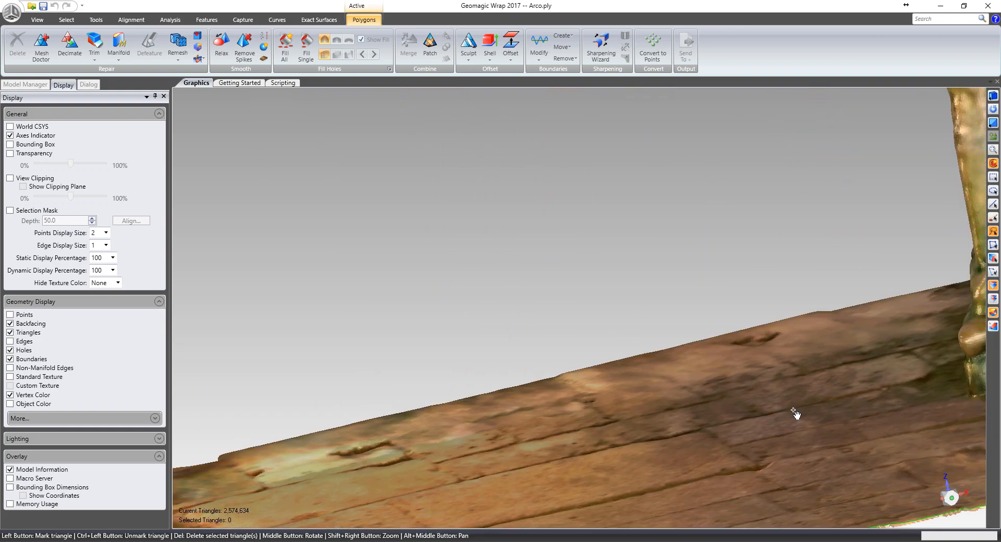
pyautogui.scroll(-10, 793, 416)
pyautogui.moveTo(890, 426); pyautogui.dragTo(762, 422, button='middle')
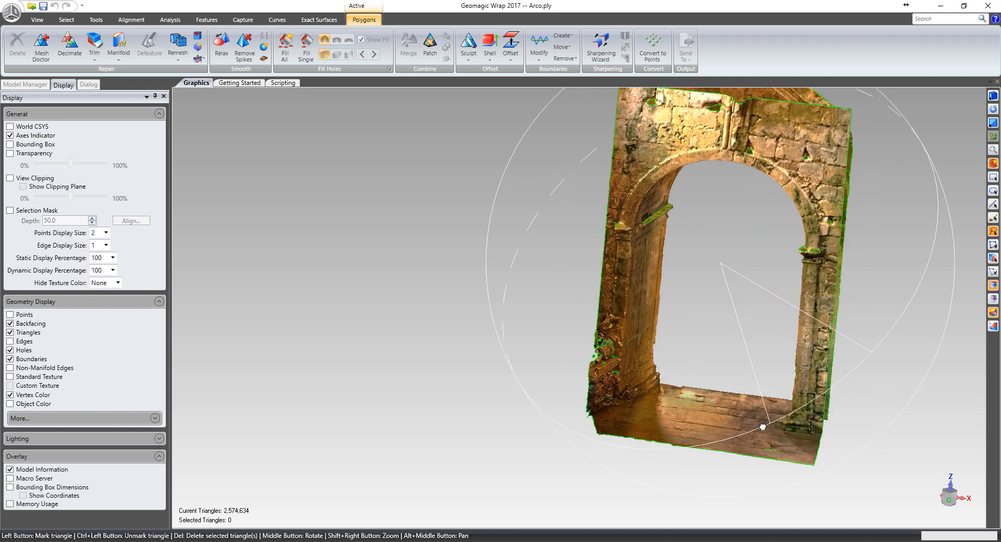
# - Turn off Vertex Color for the Arco mesh and inspect the column base and carved panels up close
pyautogui.click(10, 396)
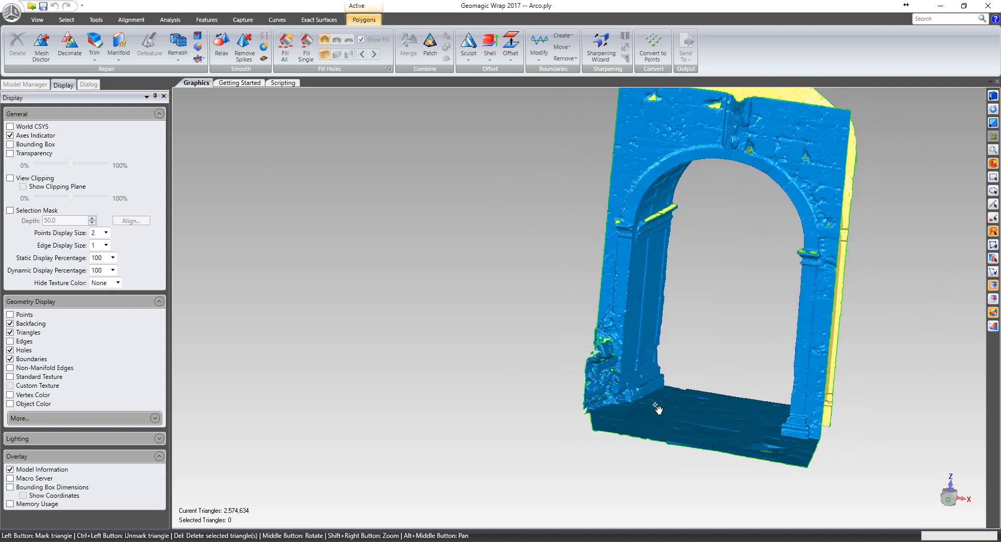
pyautogui.moveTo(673, 344); pyautogui.dragTo(490, 415, button='middle')
pyautogui.scroll(5, 773, 407)
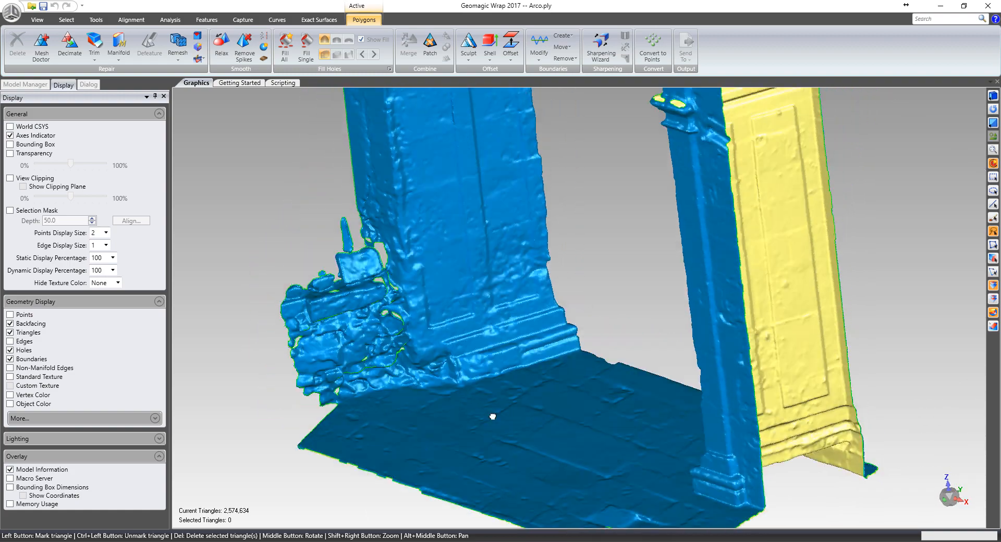
pyautogui.scroll(5, 490, 416)
pyautogui.moveTo(482, 303); pyautogui.dragTo(761, 280, button='middle')
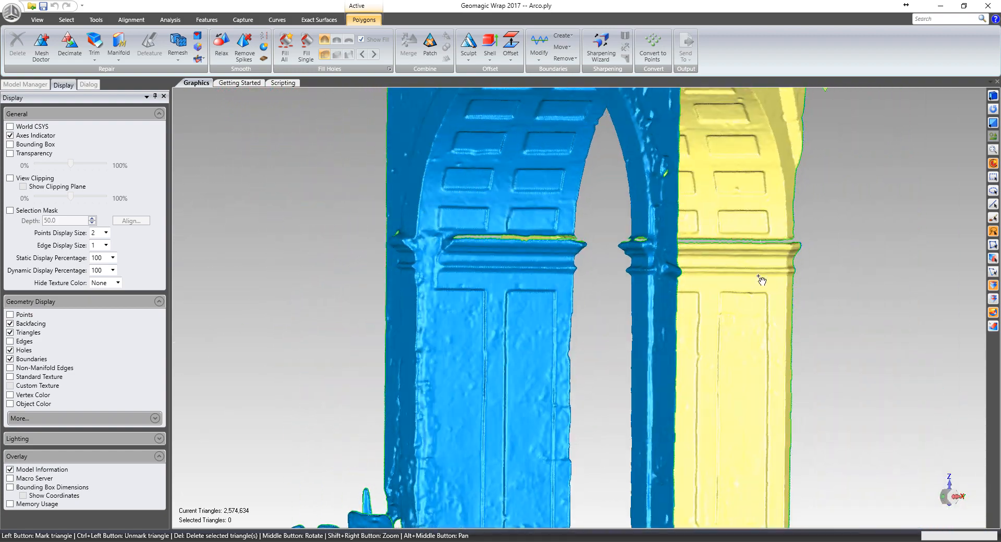
# - Examine the uncoloured arch mesh from the opposite side and from above
pyautogui.moveTo(881, 265); pyautogui.dragTo(483, 360, button='middle')
pyautogui.scroll(-8, 482, 358)
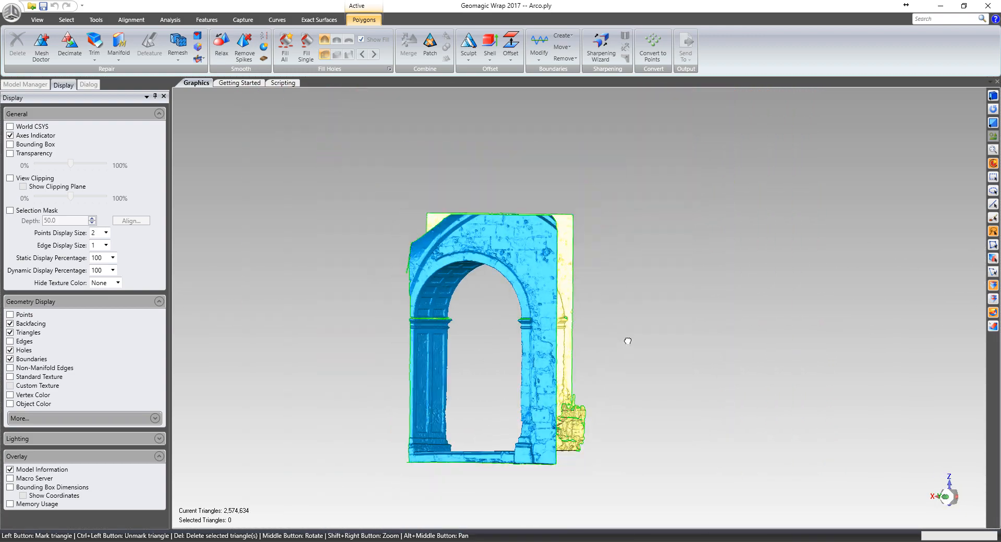
pyautogui.moveTo(628, 342); pyautogui.dragTo(586, 183, button='middle')
pyautogui.moveTo(777, 432); pyautogui.dragTo(443, 503, button='middle')
pyautogui.moveTo(474, 378); pyautogui.dragTo(406, 508, button='middle')
pyautogui.scroll(7, 508, 381)
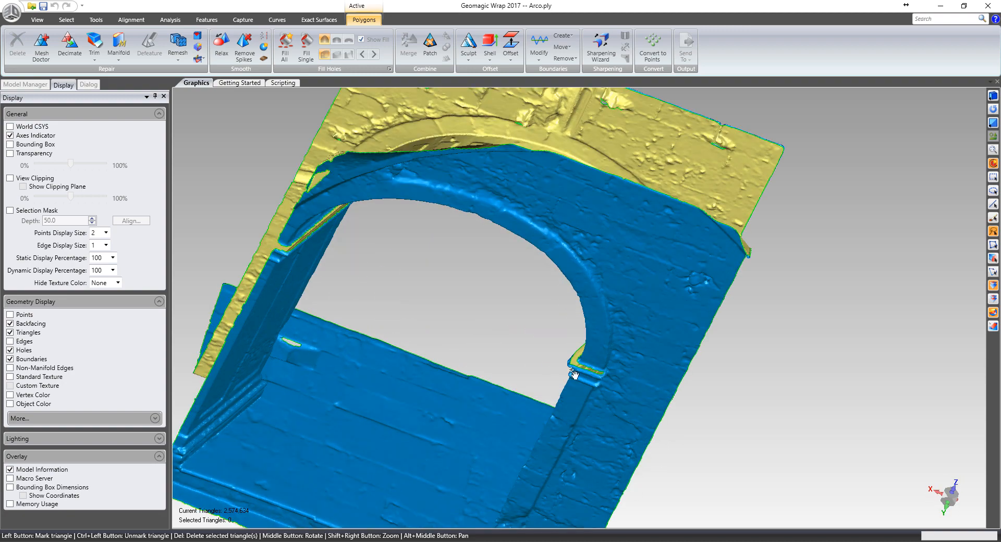
pyautogui.moveTo(574, 375); pyautogui.dragTo(740, 454, button='middle')
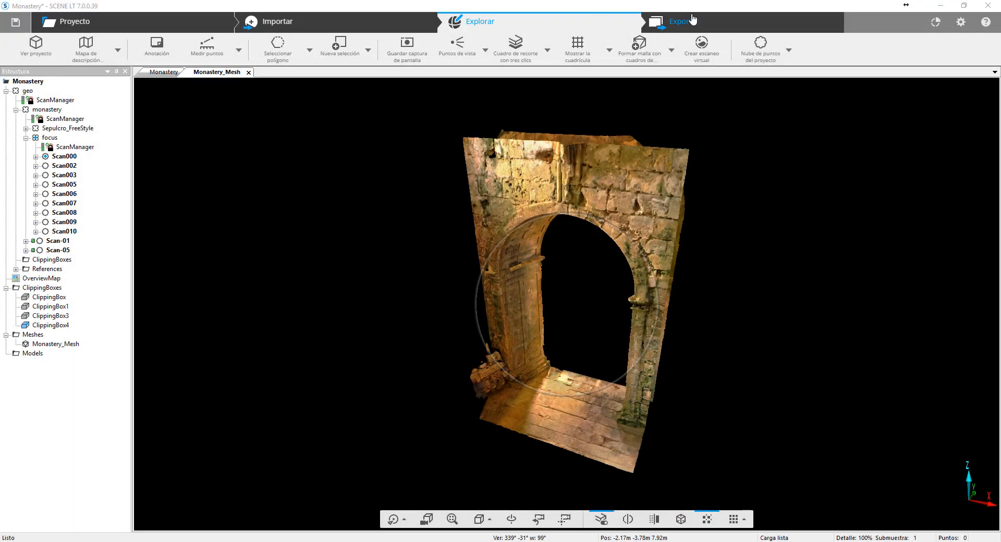
# - Switch back to SCENE LT, open the ordered scan export settings and examine the available file formats
pyautogui.click(688, 23)
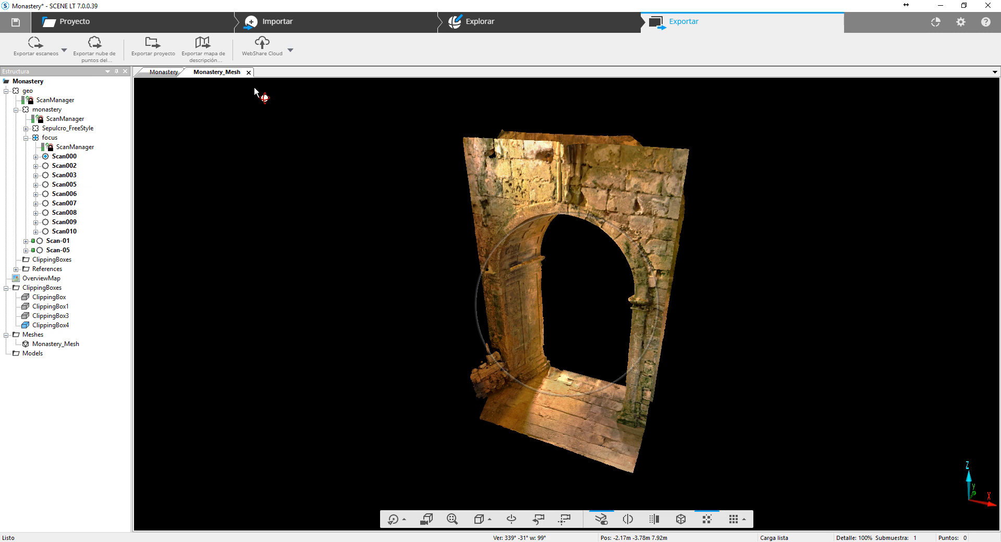
pyautogui.click(64, 51)
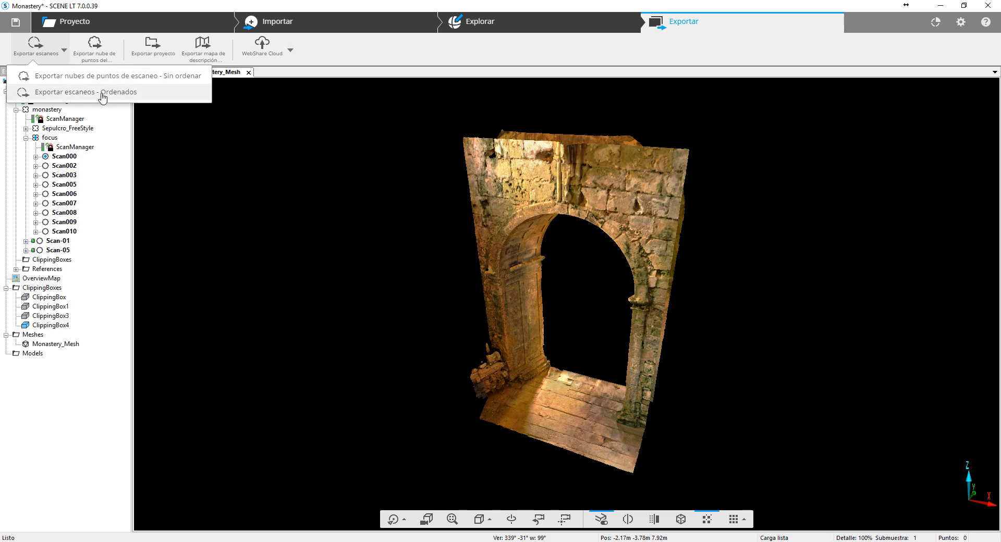
pyautogui.click(102, 94)
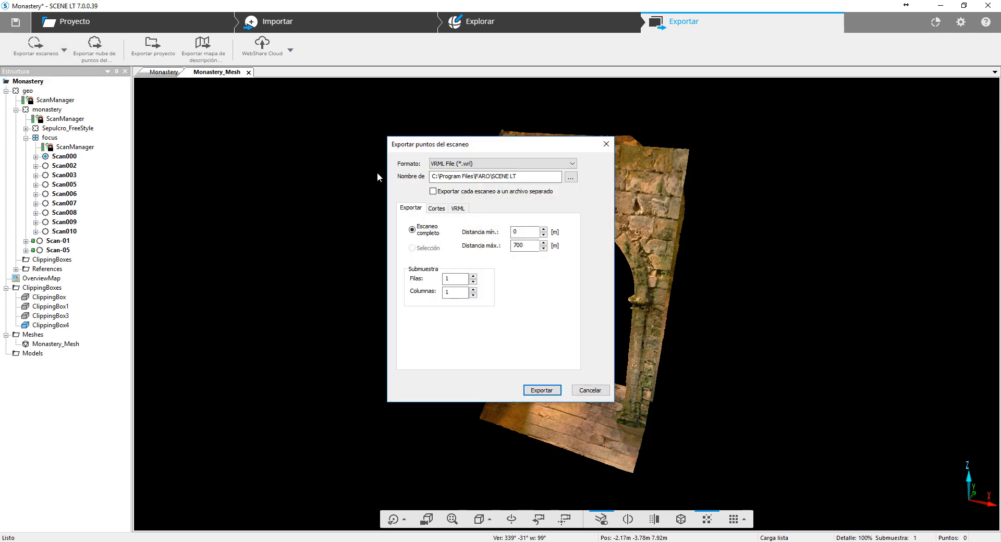
pyautogui.moveTo(489, 155); pyautogui.dragTo(315, 126)
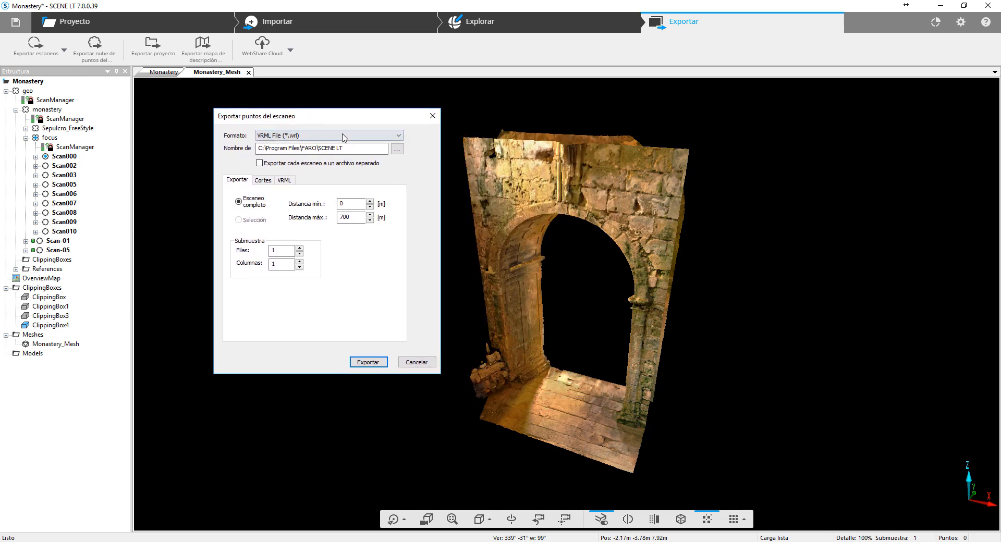
pyautogui.click(348, 140)
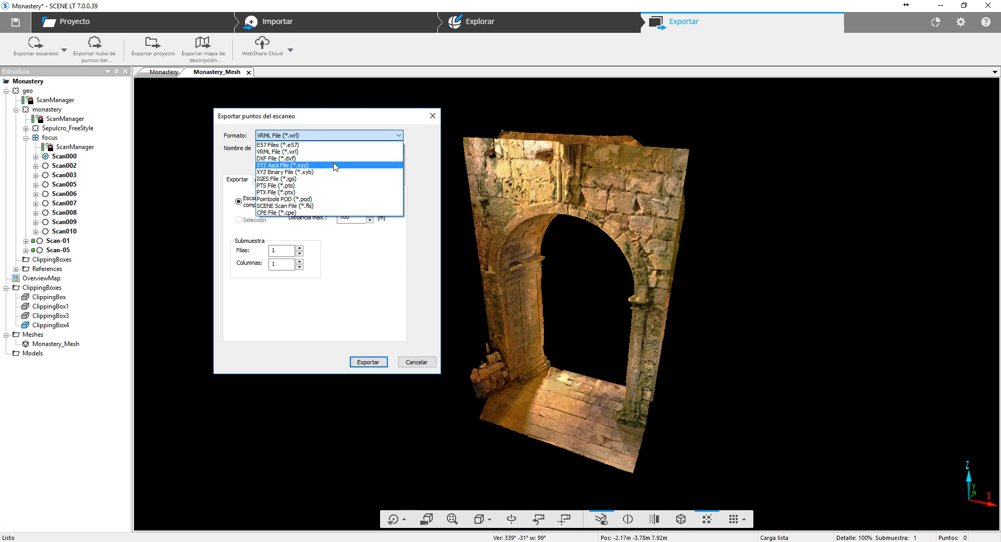
pyautogui.click(348, 119)
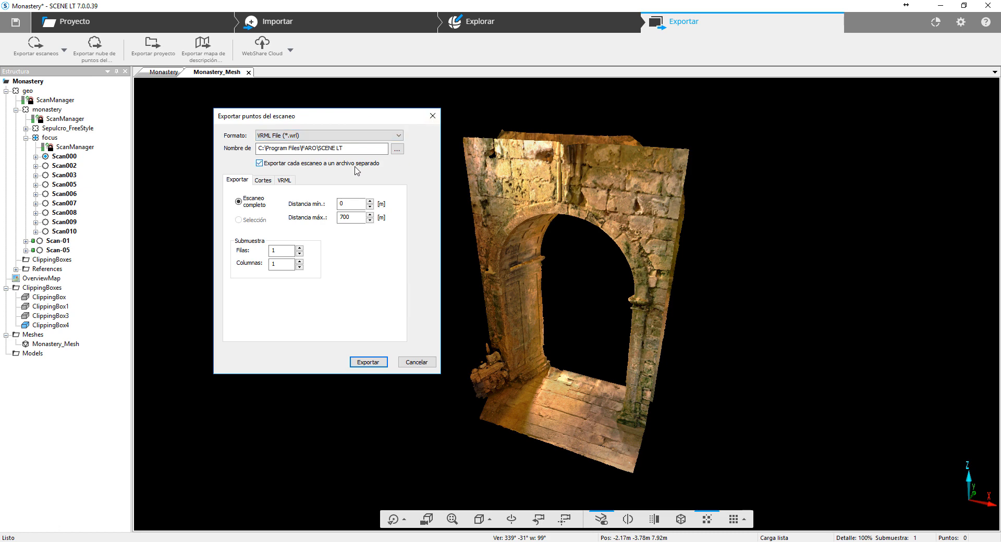
# - Compare the E57 and Pointools POD options for ordered scan export, and close the settings without exporting
pyautogui.click(360, 135)
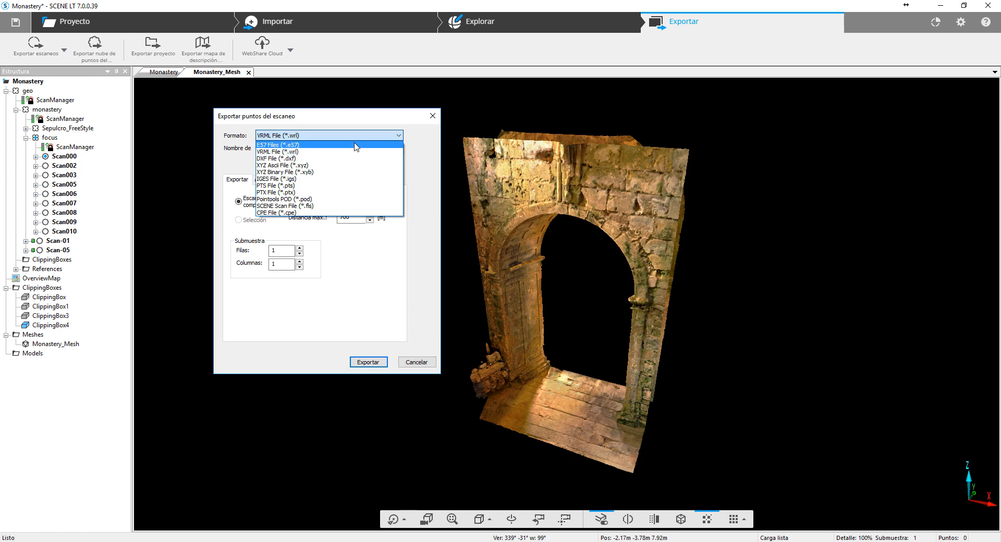
pyautogui.click(357, 148)
pyautogui.click(306, 163)
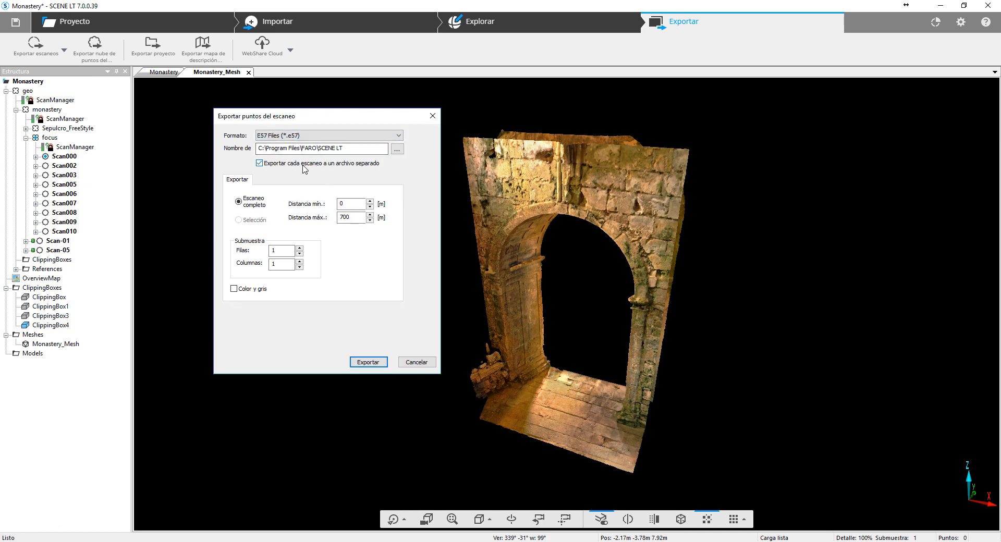
pyautogui.click(326, 135)
pyautogui.click(323, 202)
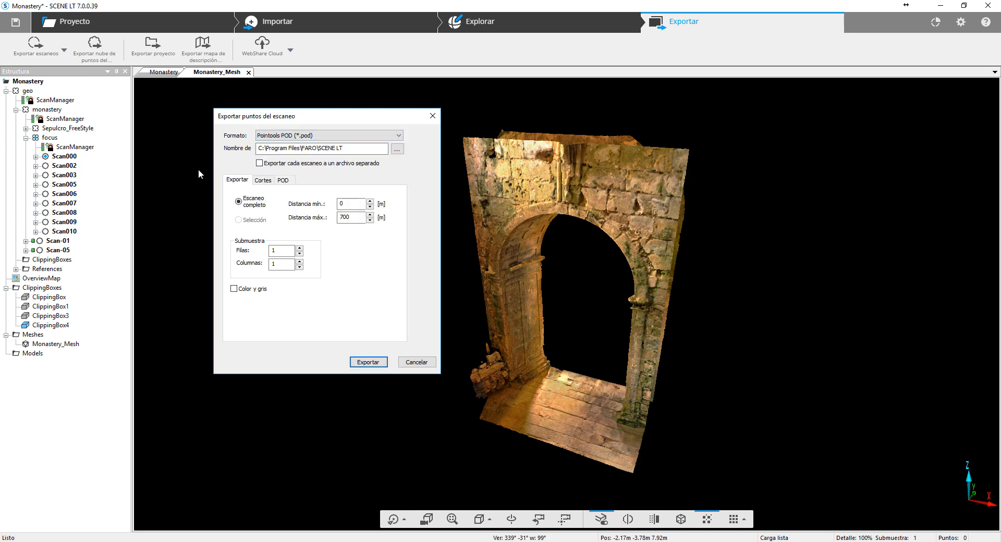
pyautogui.click(263, 179)
pyautogui.click(237, 180)
pyautogui.click(432, 116)
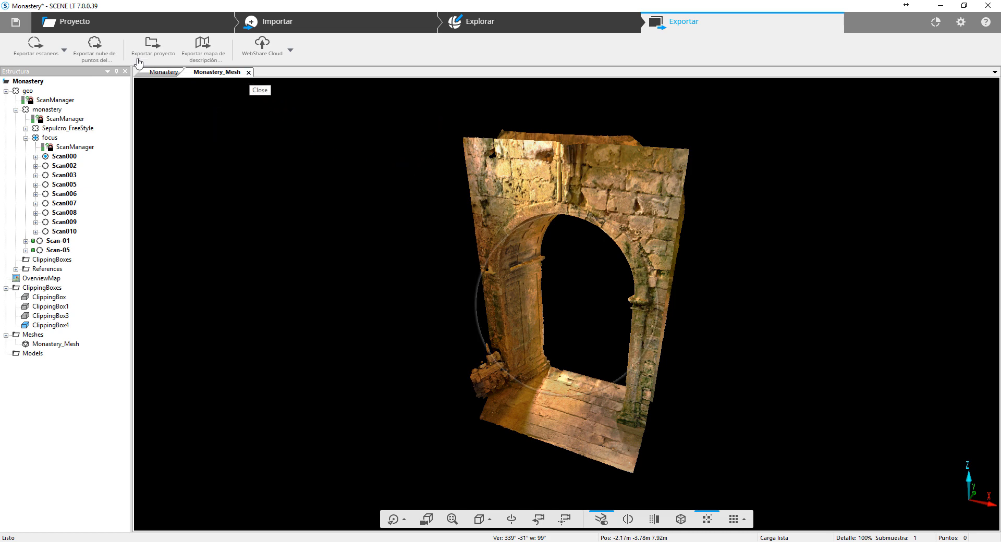
# - Examine the file formats offered for exporting the project point cloud, and close the settings without exporting
pyautogui.click(106, 53)
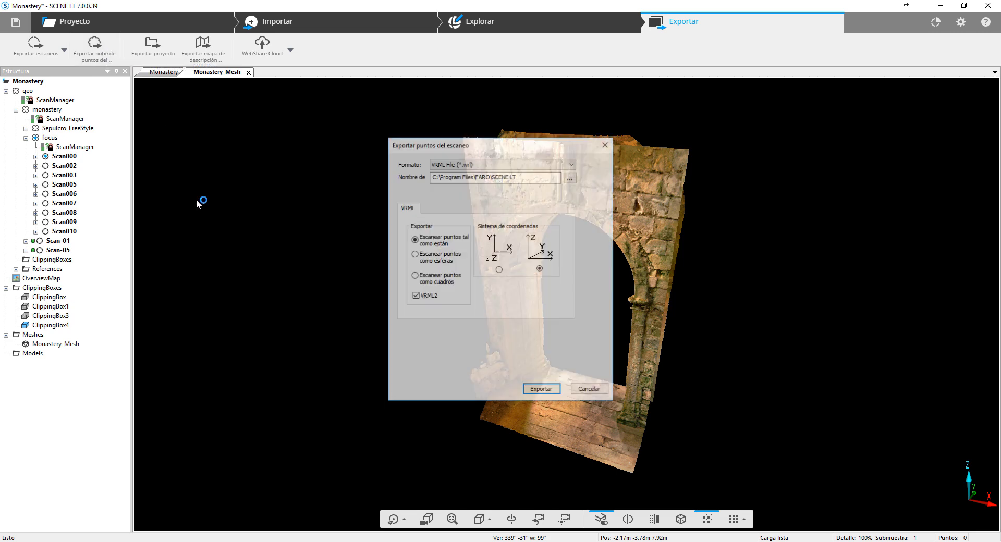
pyautogui.click(572, 163)
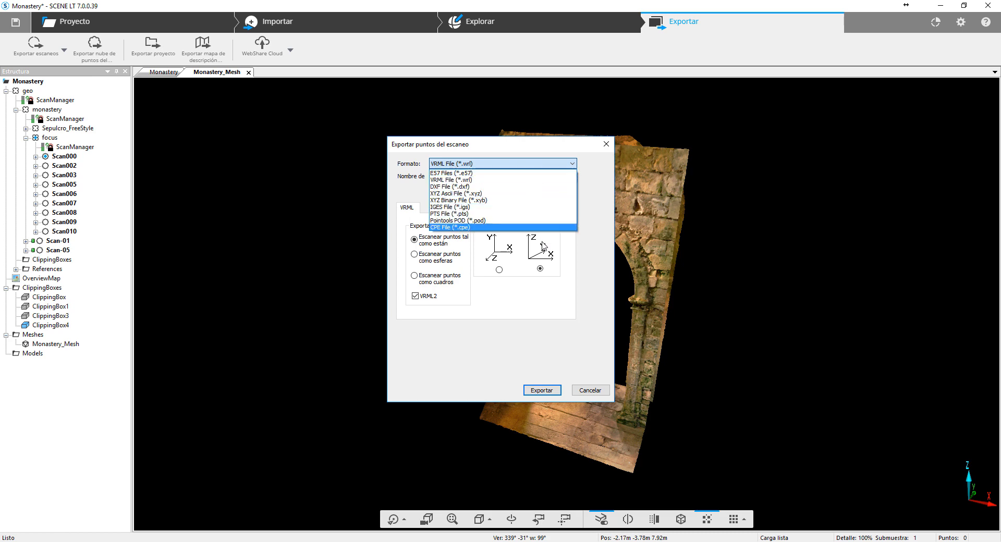
pyautogui.click(608, 150)
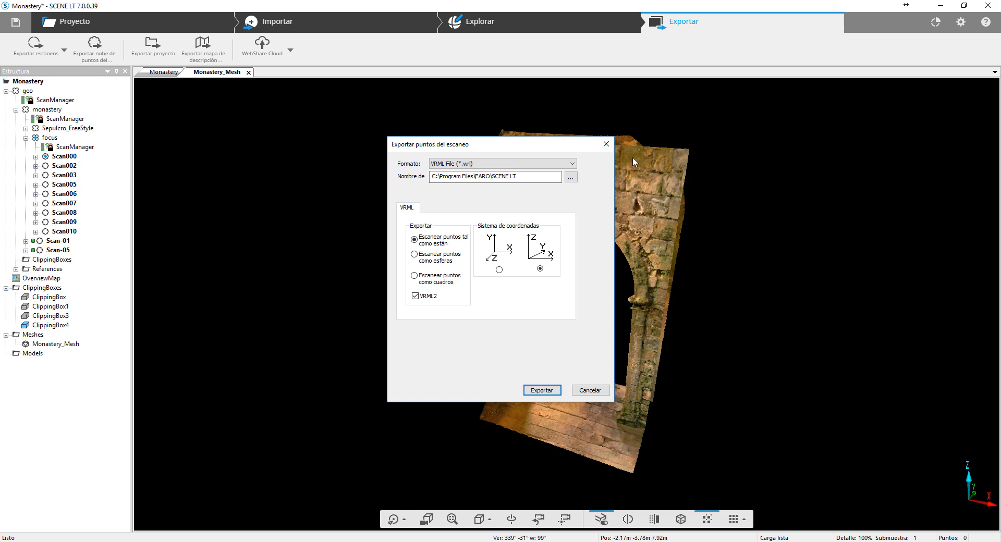
pyautogui.click(606, 144)
# - Start exporting the Monastery project and save the pending changes without a comment or a project point cloud update
pyautogui.moveTo(798, 289); pyautogui.dragTo(704, 276)
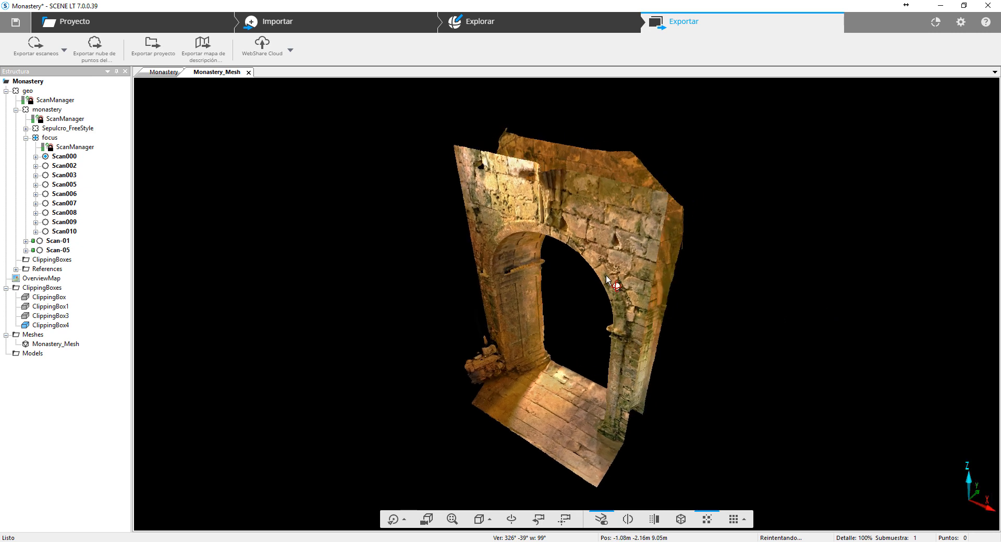
pyautogui.click(148, 57)
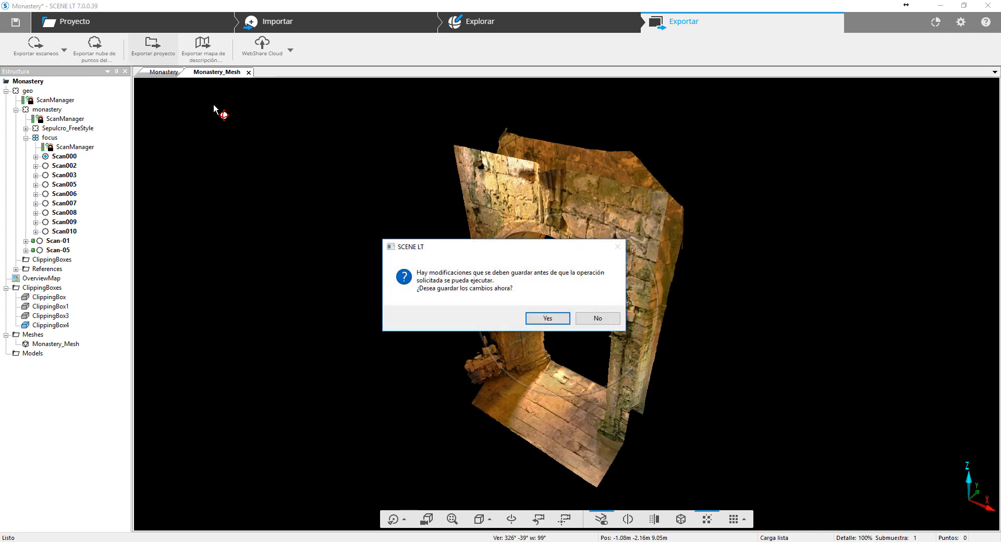
pyautogui.click(547, 320)
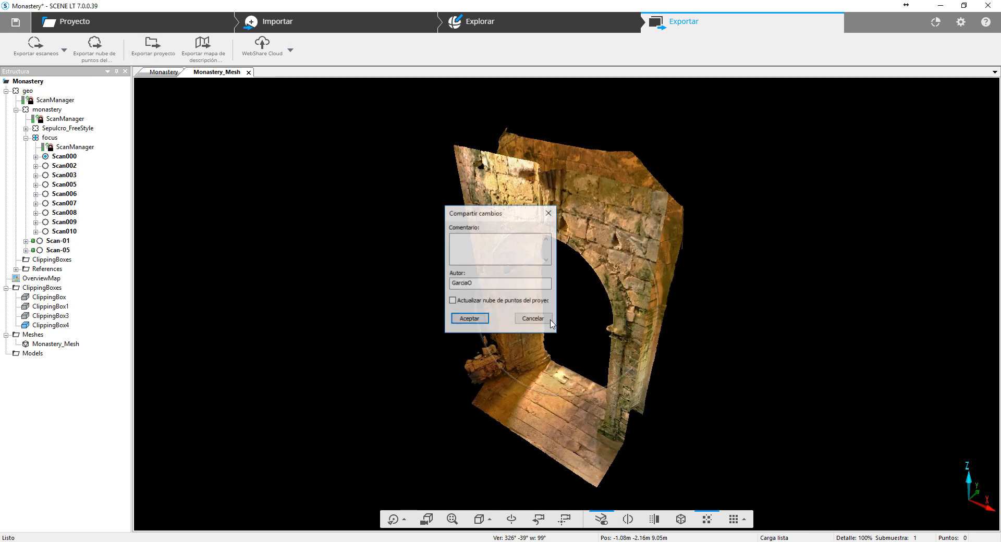
pyautogui.click(483, 318)
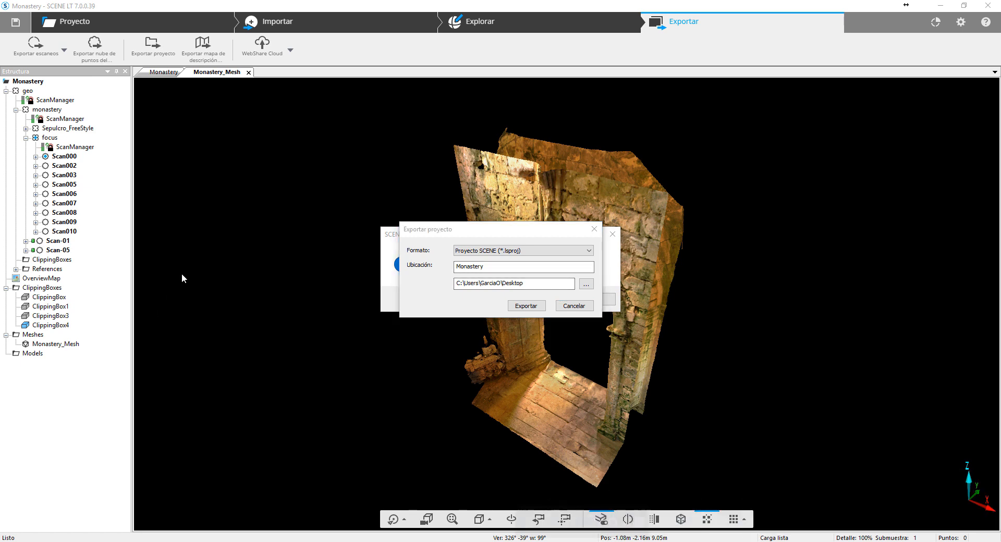
pyautogui.moveTo(510, 236); pyautogui.dragTo(496, 158)
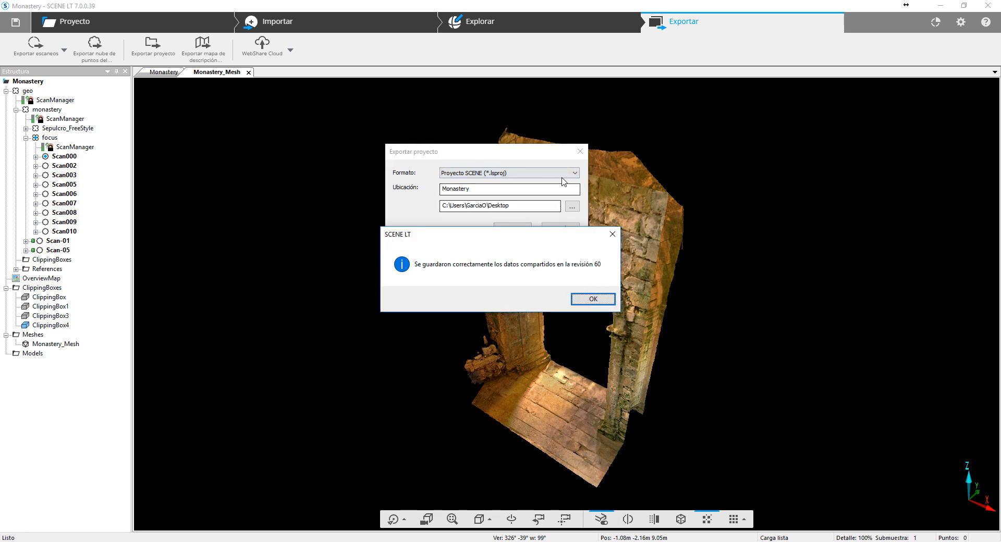
pyautogui.click(585, 295)
# - Choose Proyecto ReCap (*.rcp) as the project export format, and cancel the export
pyautogui.click(553, 173)
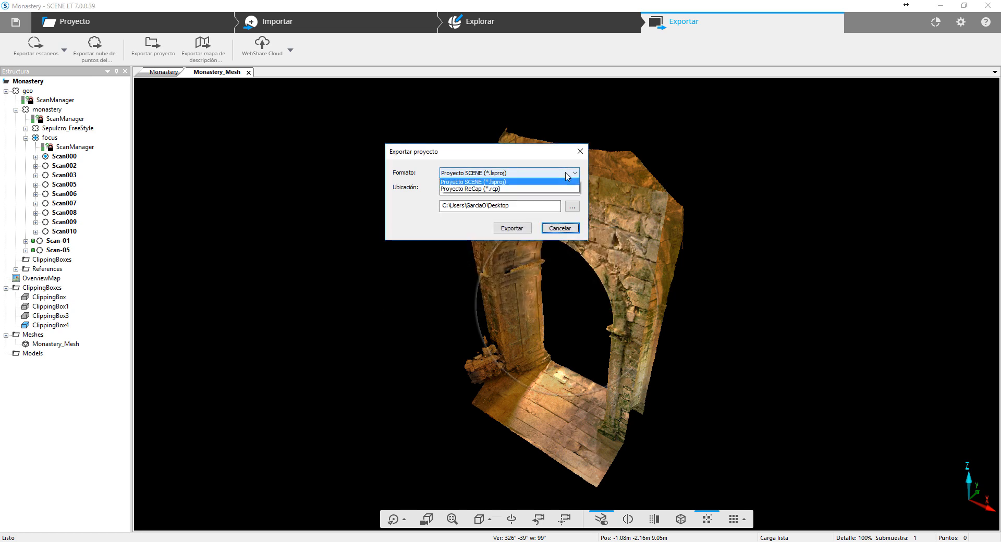
pyautogui.click(521, 189)
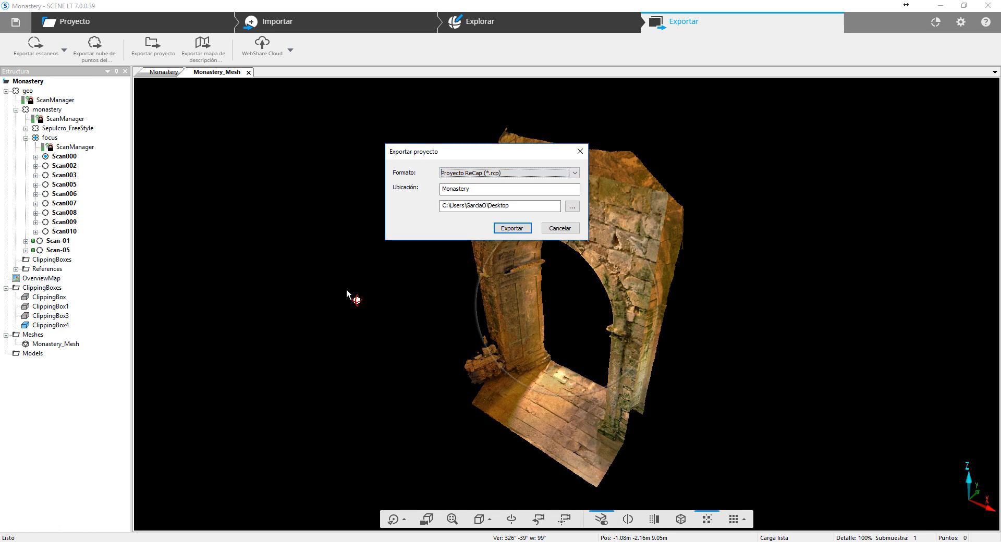
pyautogui.click(560, 229)
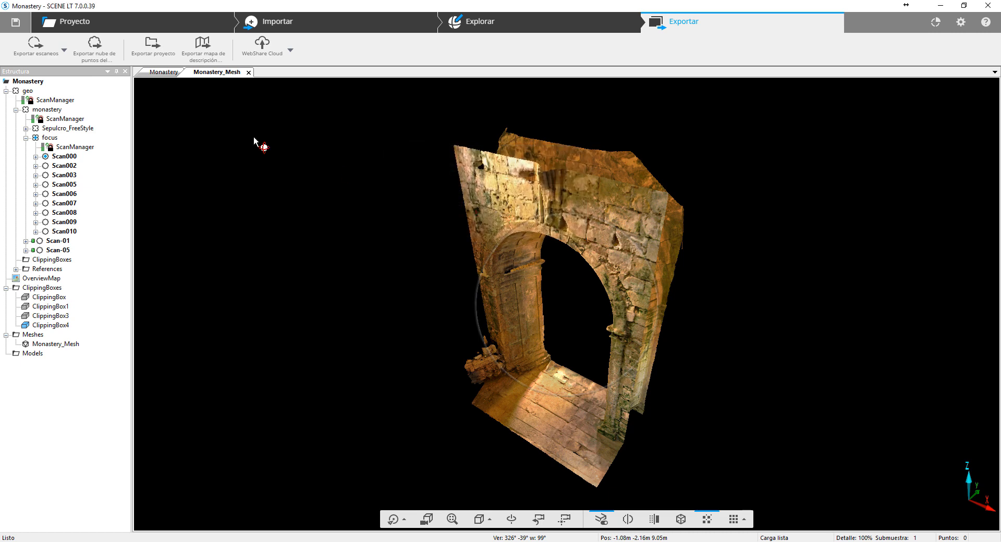
# - Open the overview map export, switch its file type from TIF to DXF, and close it without saving
pyautogui.click(217, 48)
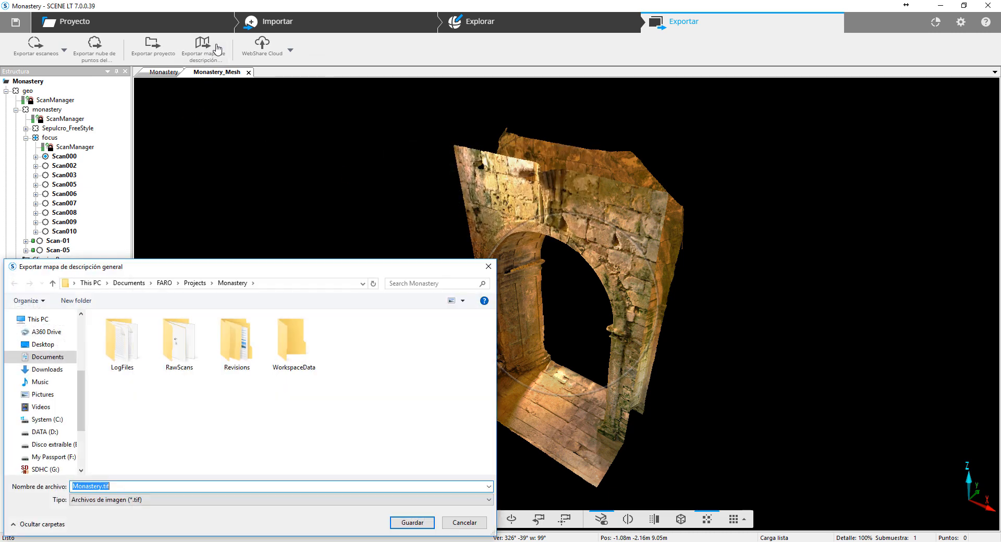
pyautogui.moveTo(324, 267); pyautogui.dragTo(533, 153)
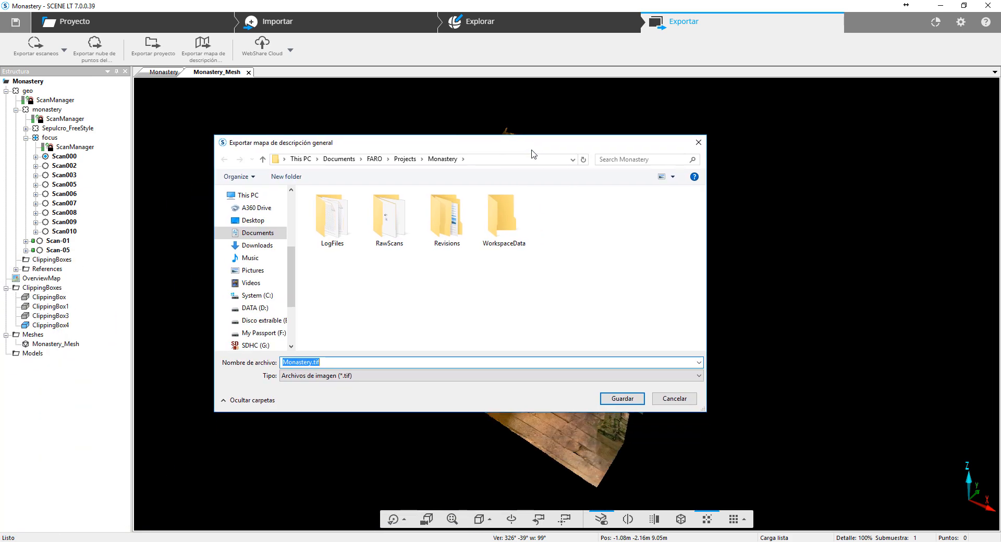
pyautogui.click(554, 375)
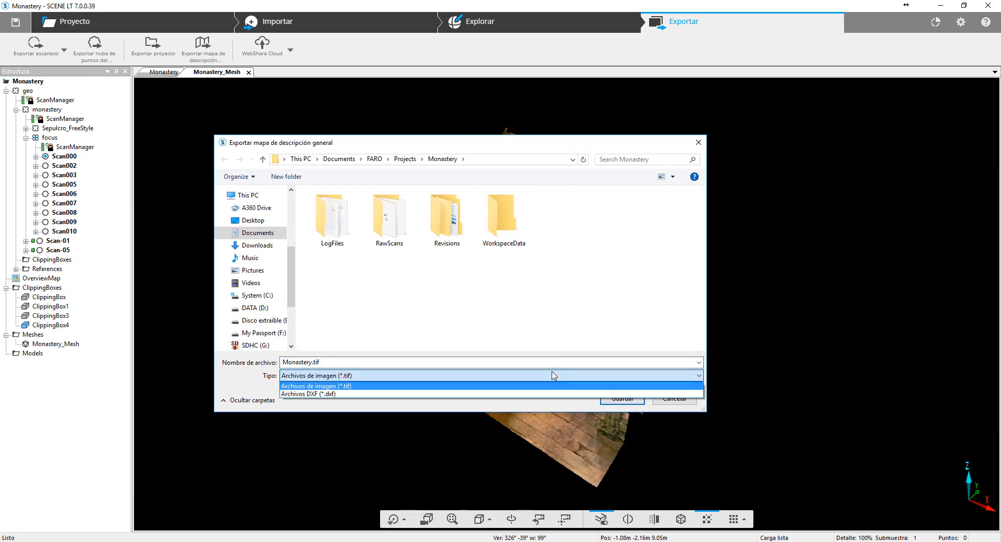
pyautogui.click(395, 394)
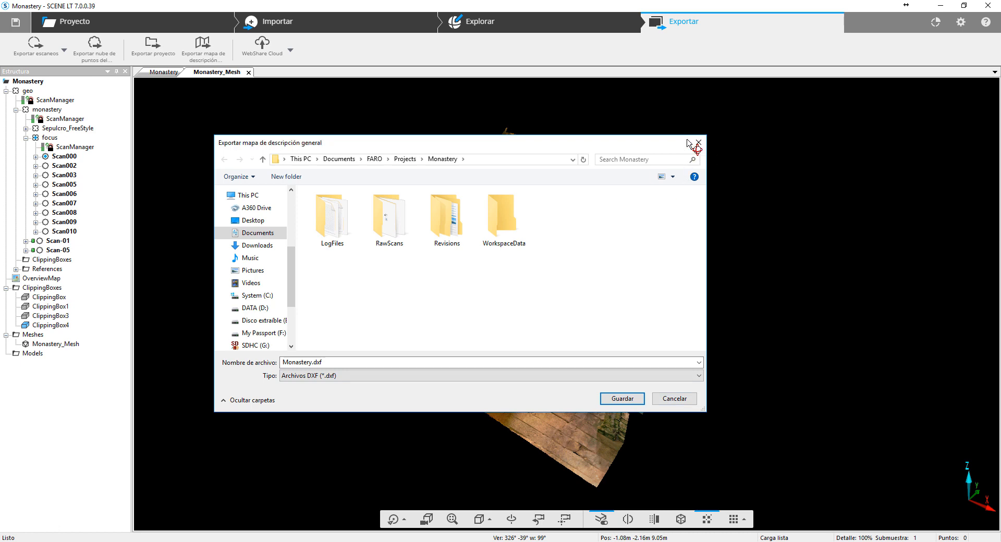
pyautogui.click(698, 142)
# - Examine the WebShare Cloud export and upload options and the export options offered for Scan003
pyautogui.click(292, 54)
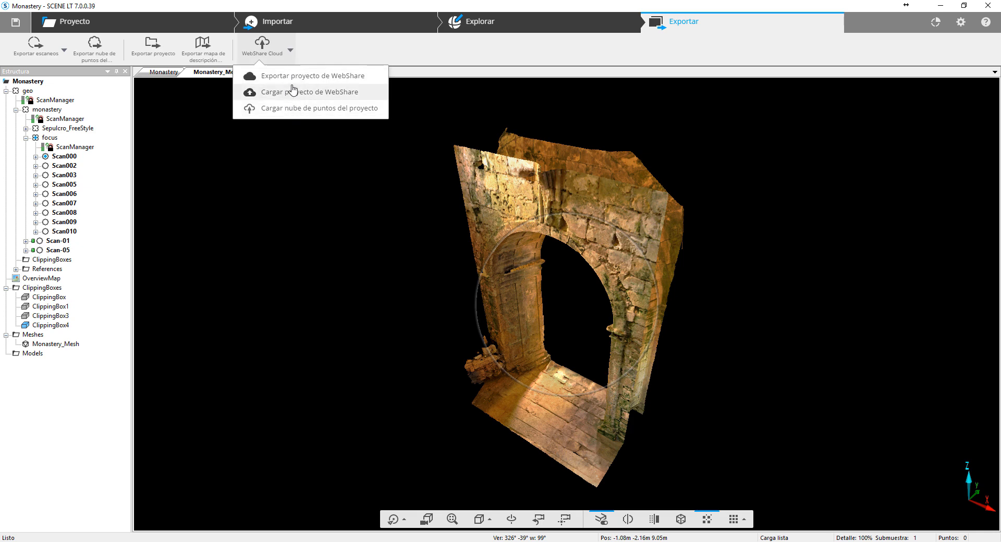
pyautogui.click(242, 234)
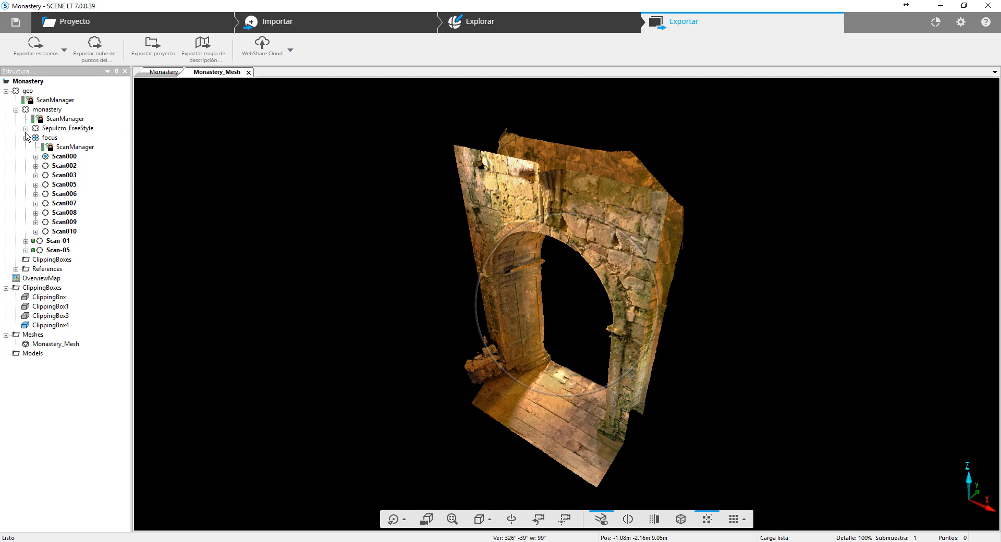
pyautogui.rightClick(64, 176)
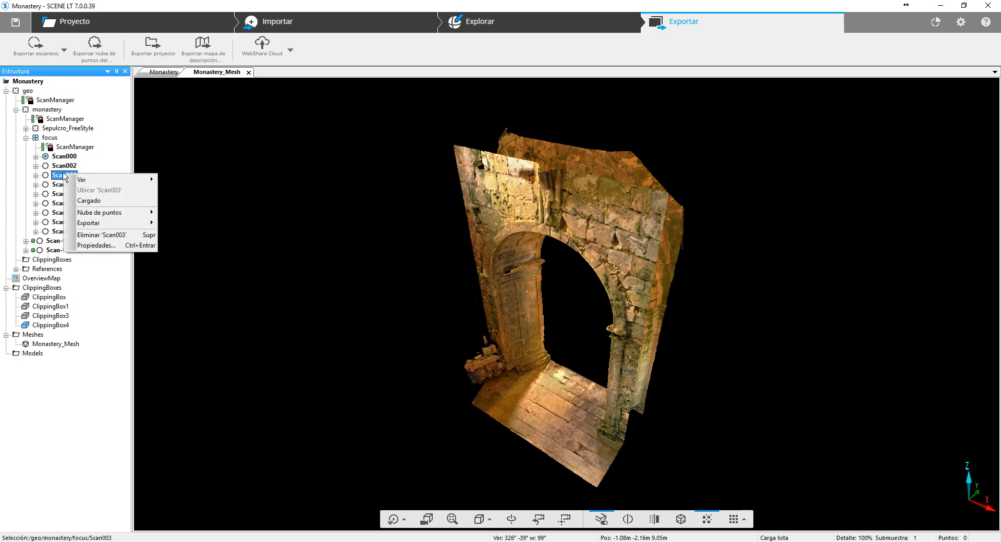
pyautogui.moveTo(129, 227)
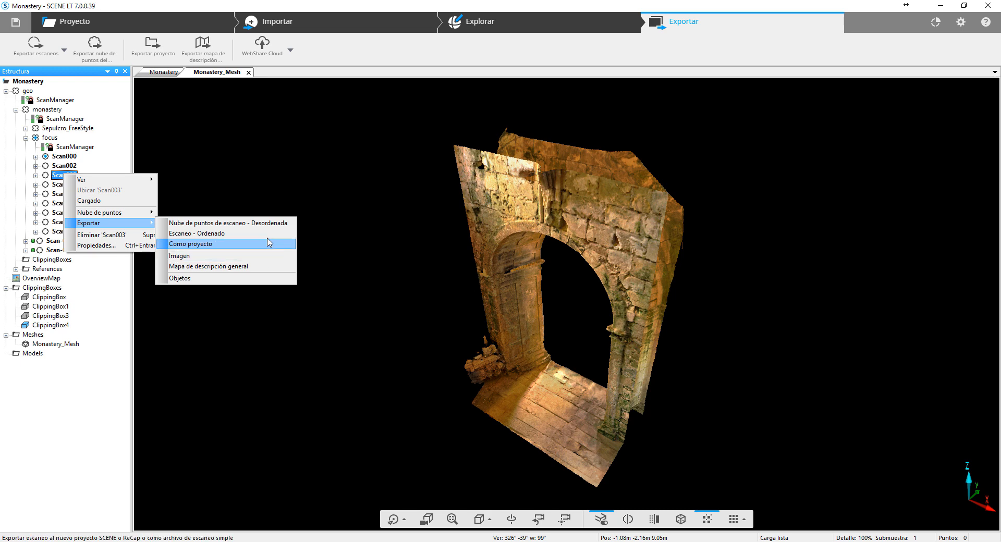
pyautogui.click(98, 377)
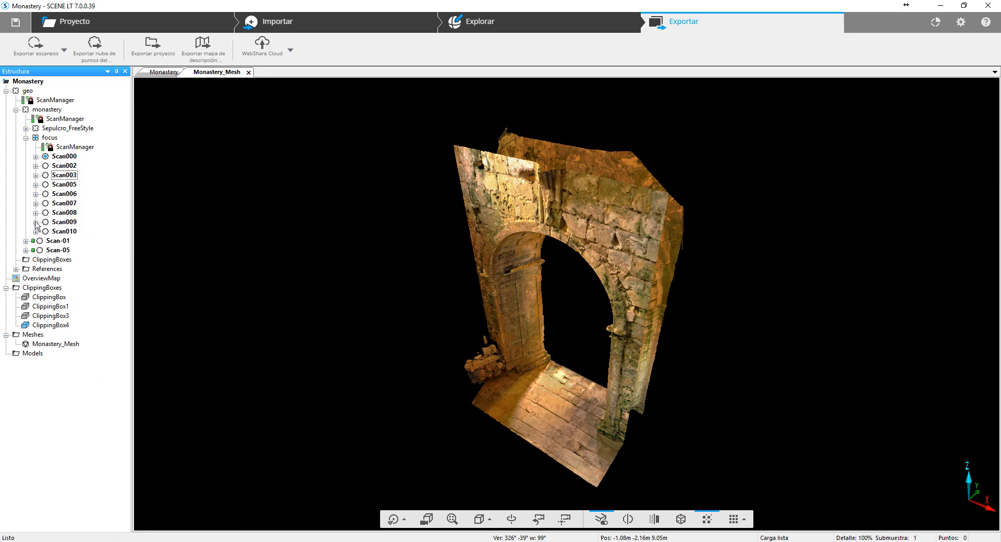
# - Expand Scan000, open the object export settings for its scan point cloud 1, and cancel them
pyautogui.click(36, 156)
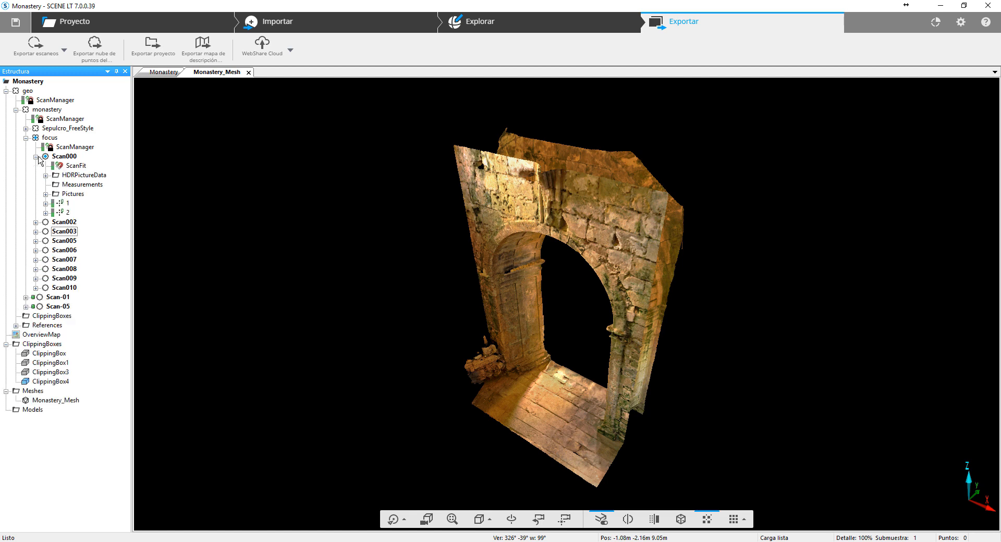
pyautogui.rightClick(61, 203)
pyautogui.click(87, 241)
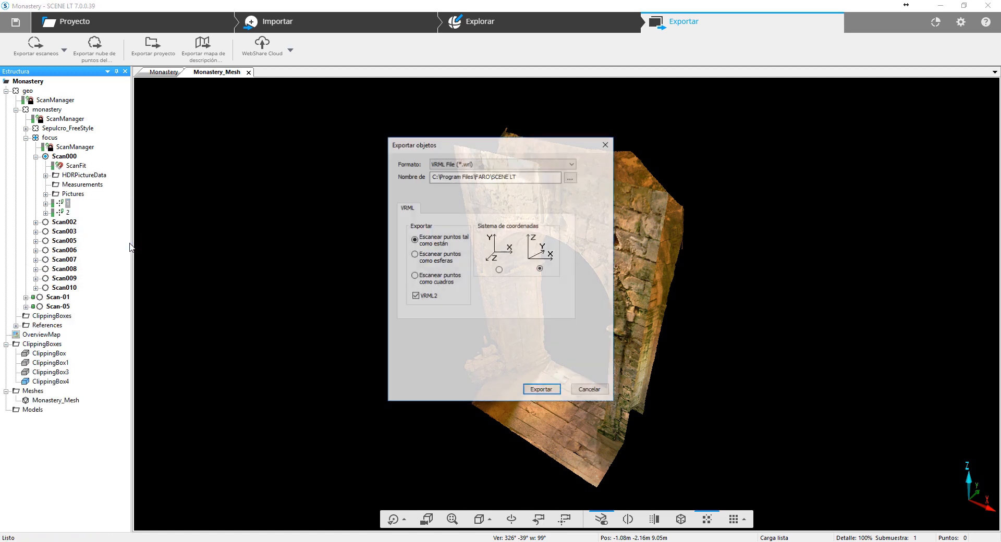
pyautogui.click(587, 391)
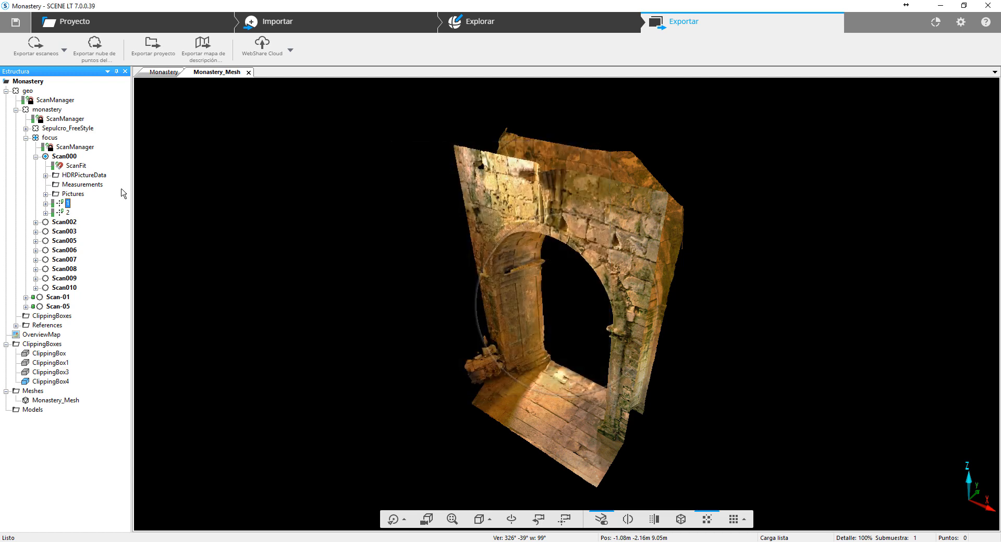
# - Expand Scan000's HDRPictureData folder and examine the import and export options for HDRPanorama
pyautogui.click(45, 176)
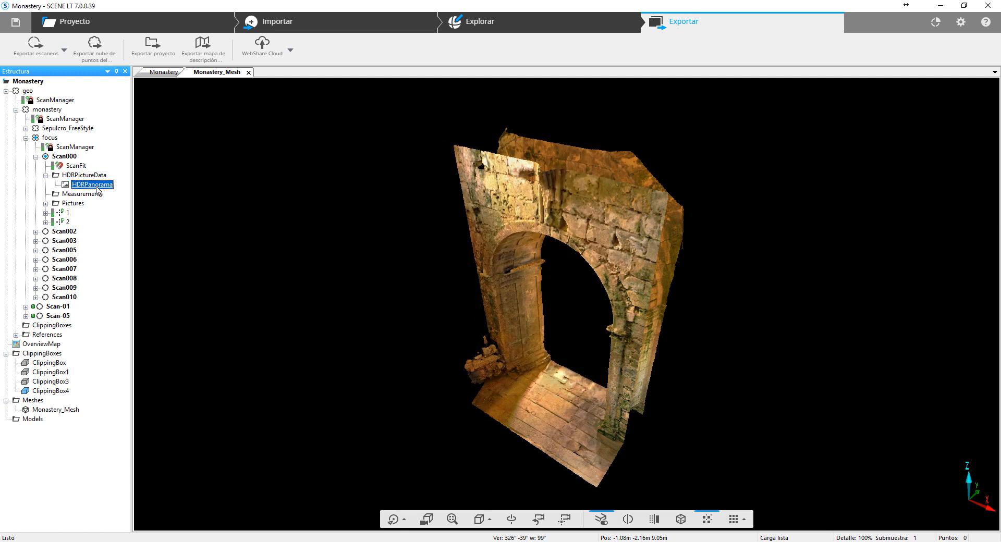
pyautogui.rightClick(94, 185)
pyautogui.moveTo(191, 239)
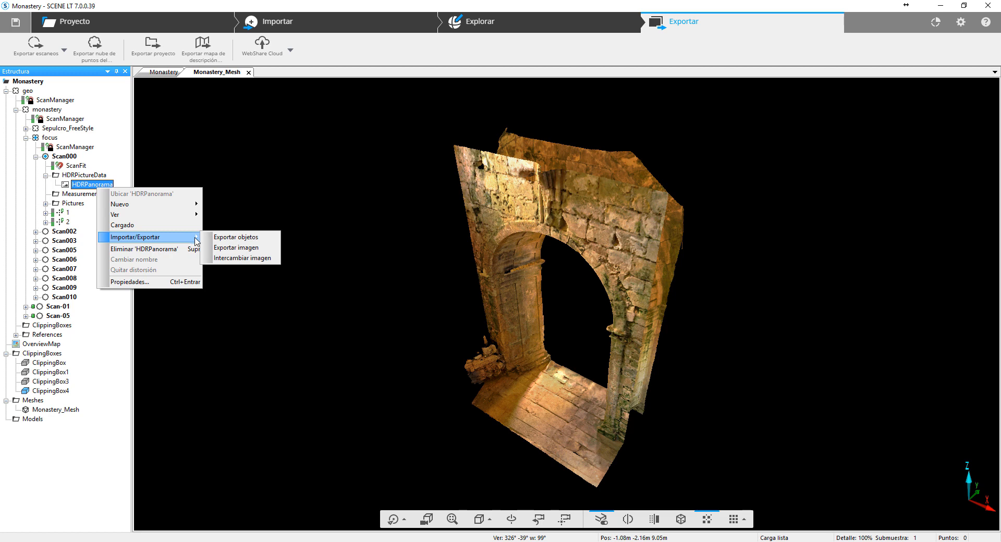
pyautogui.click(86, 210)
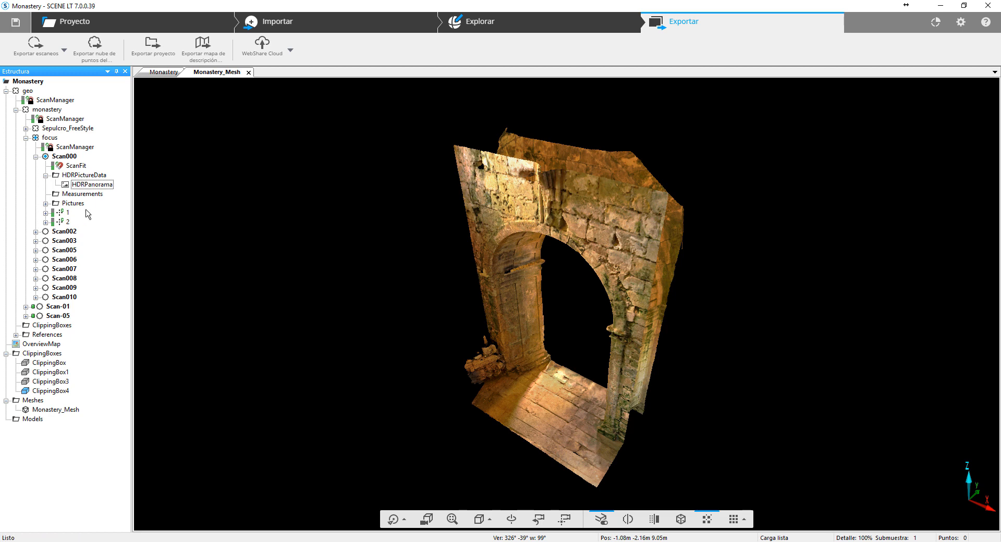
# - Expand Scan000's Pictures folder and examine the import and export options for the folder and for Picture004
pyautogui.click(45, 204)
pyautogui.scroll(1, 84, 187)
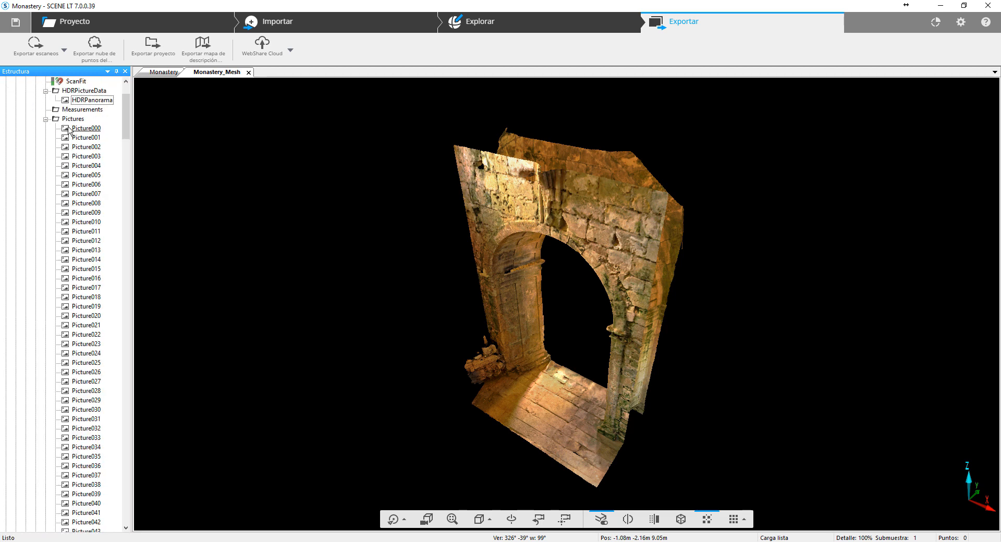
pyautogui.click(67, 120)
pyautogui.rightClick(68, 123)
pyautogui.moveTo(138, 160)
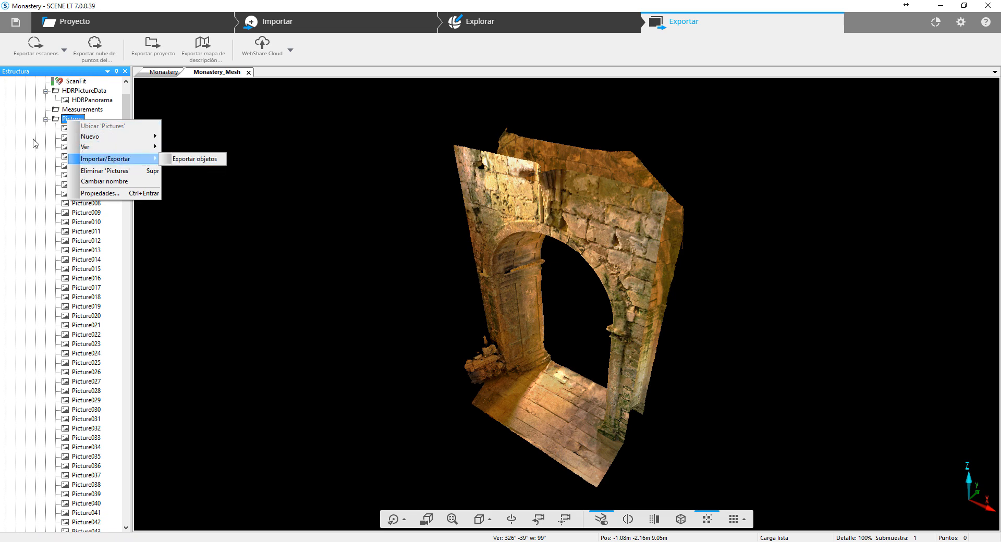
pyautogui.click(21, 167)
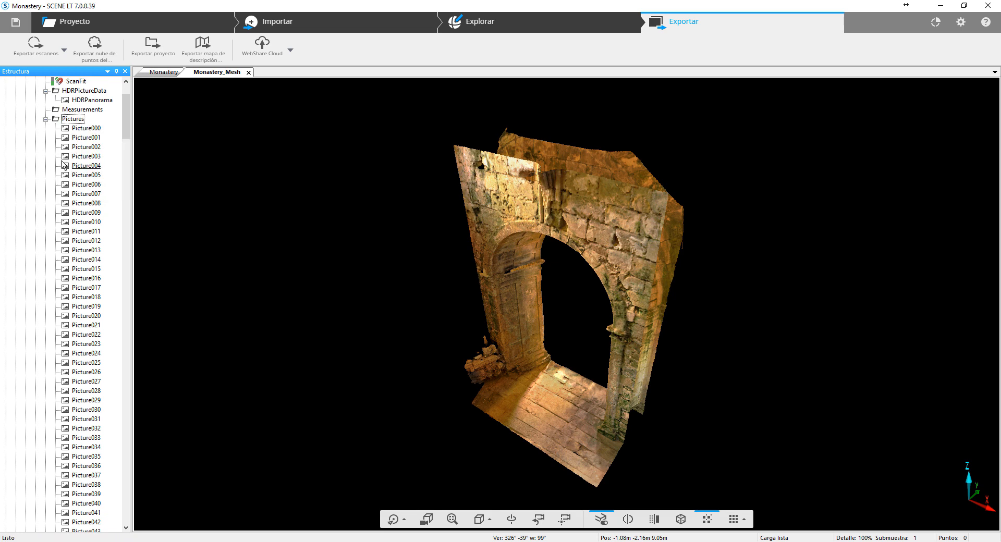
pyautogui.rightClick(83, 168)
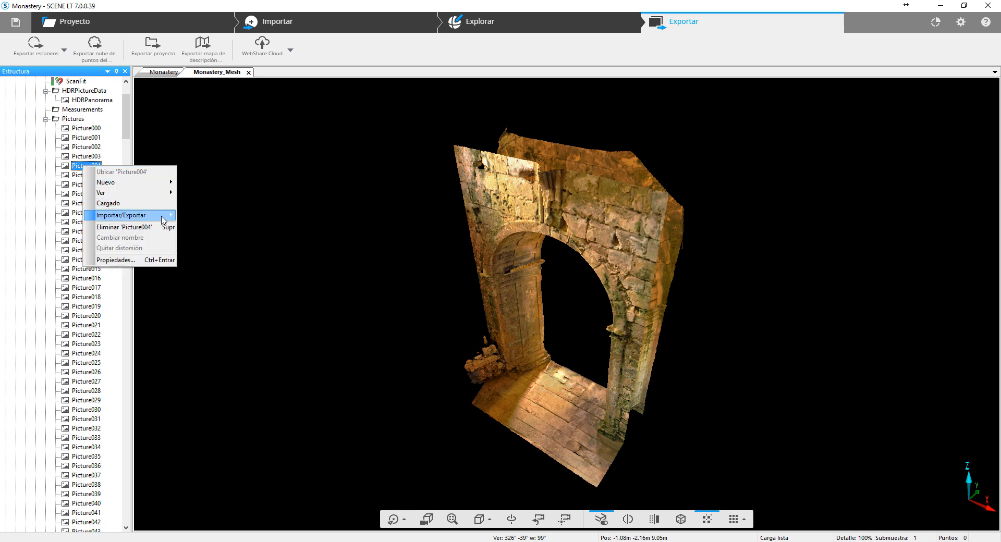
pyautogui.moveTo(151, 215)
pyautogui.moveTo(127, 130); pyautogui.dragTo(125, 122)
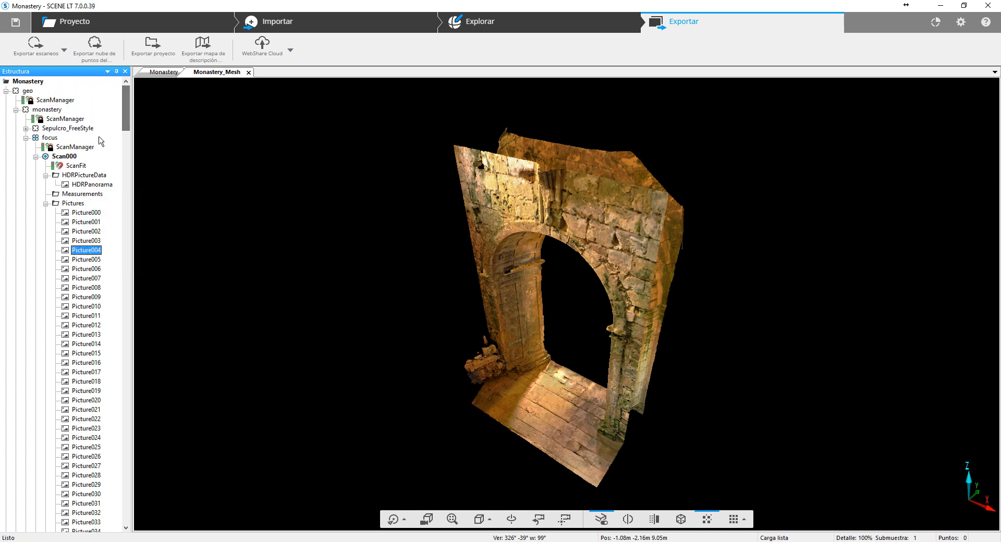
# - Collapse the Pictures and HDRPictureData folders, Scan000 and the focus cluster in the project structure
pyautogui.click(46, 203)
pyautogui.click(45, 175)
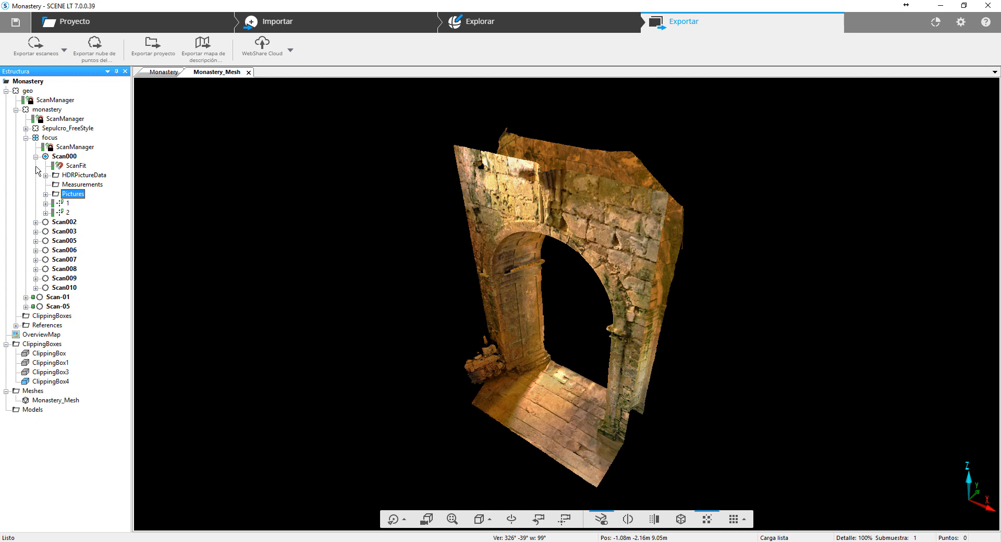
pyautogui.click(36, 157)
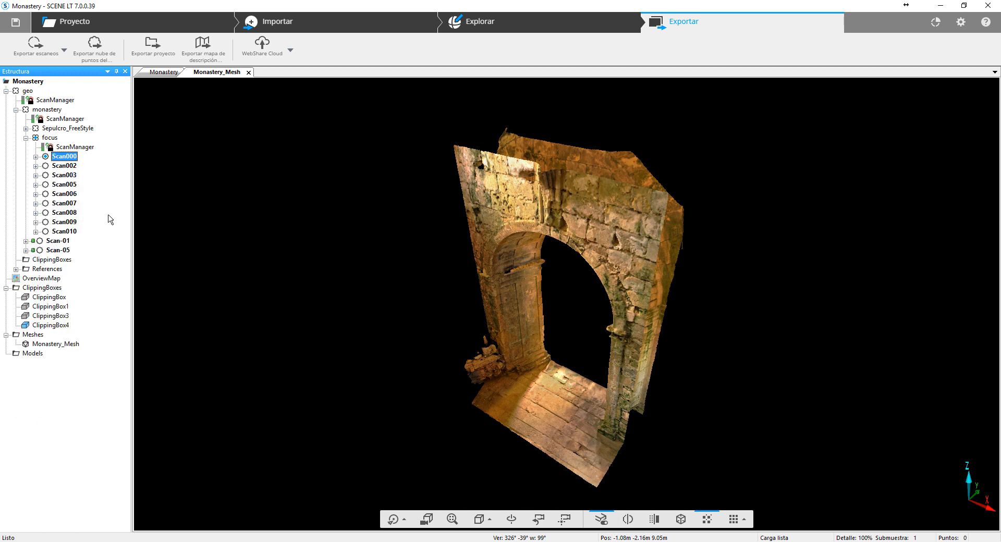
pyautogui.click(26, 138)
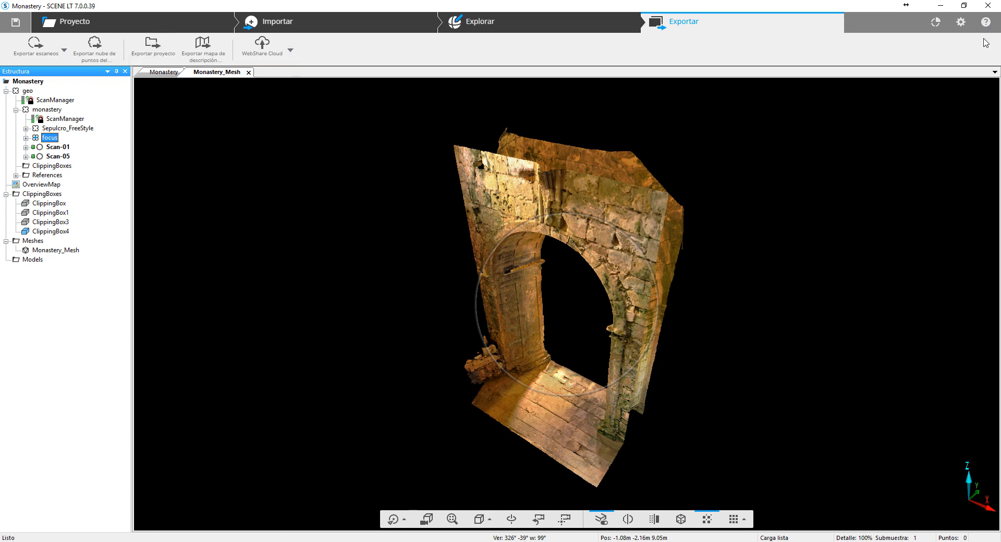
# - Open FARO's 3D App Center from the applications area, examine the stand-alone and SCENE plug-in apps, and return to SCENE LT
pyautogui.click(935, 22)
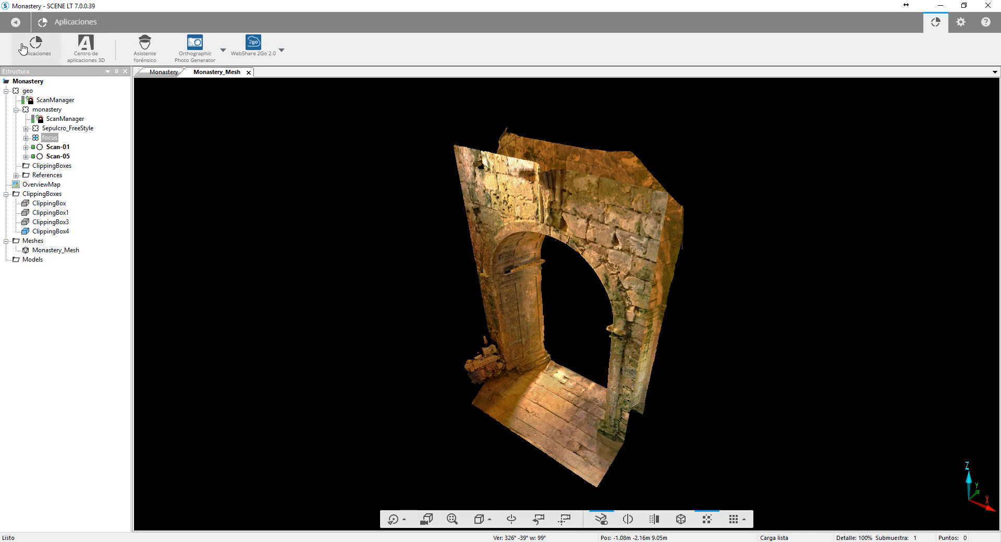
pyautogui.click(97, 48)
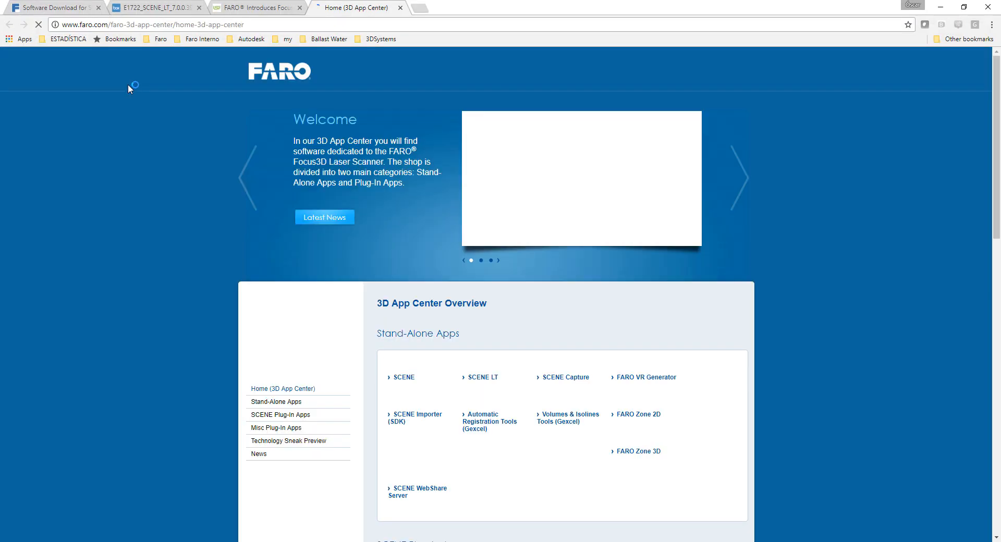
pyautogui.scroll(-5, 131, 252)
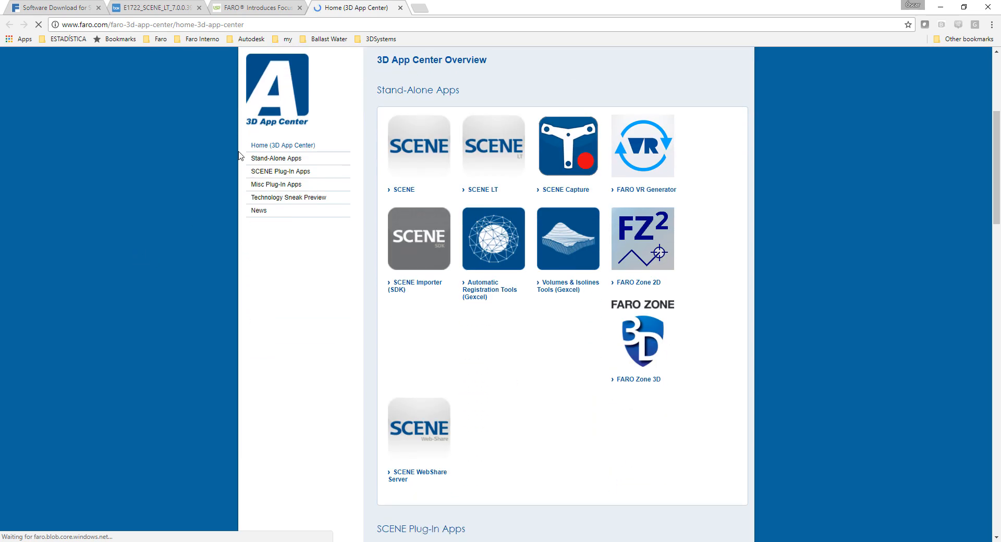
pyautogui.scroll(-7, 286, 264)
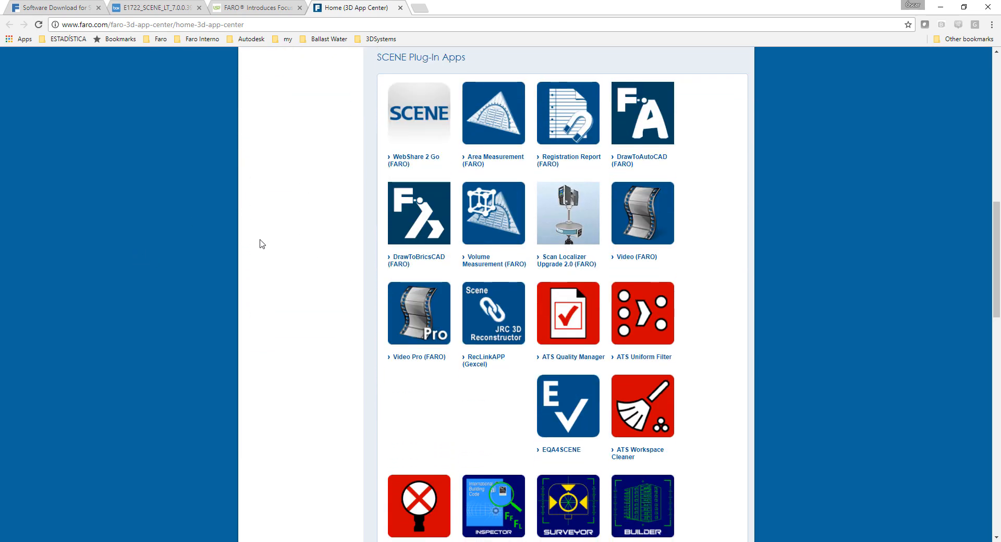
pyautogui.scroll(-4, 275, 252)
pyautogui.scroll(2, 277, 259)
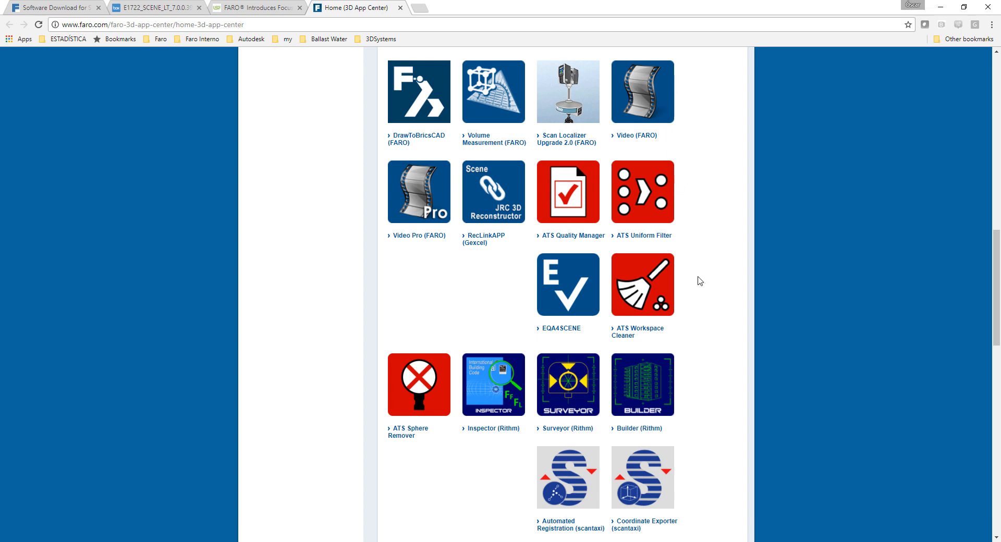
pyautogui.scroll(-5, 699, 282)
pyautogui.scroll(-3, 703, 295)
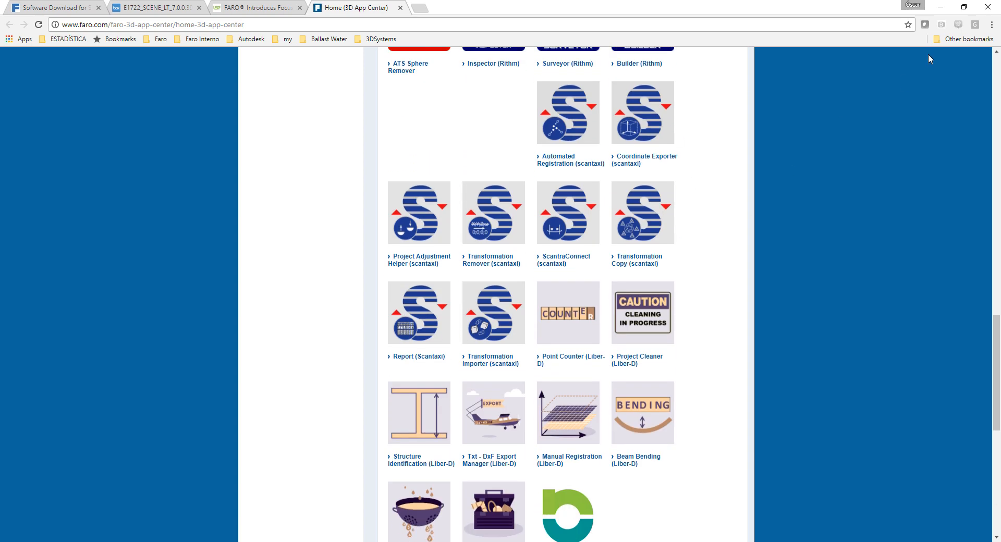
pyautogui.click(940, 7)
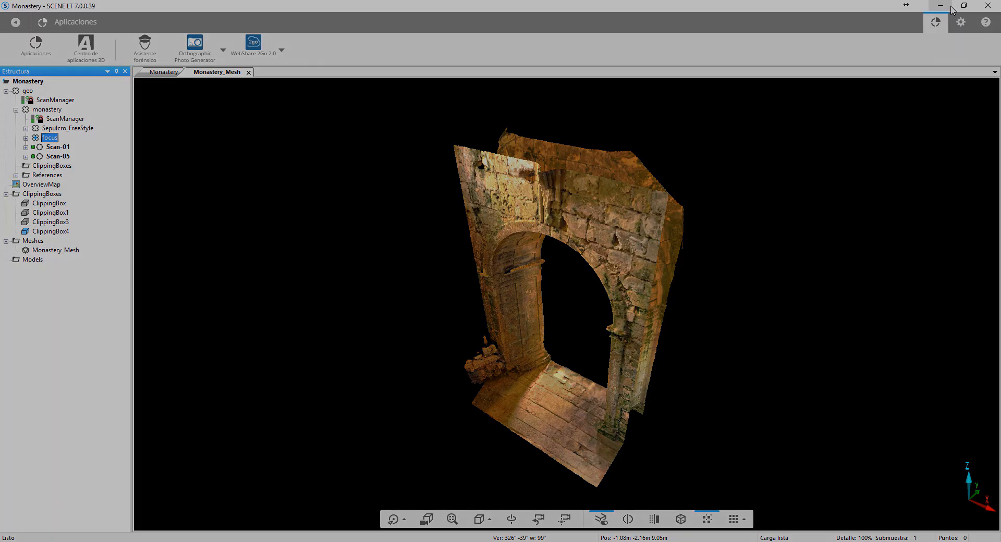